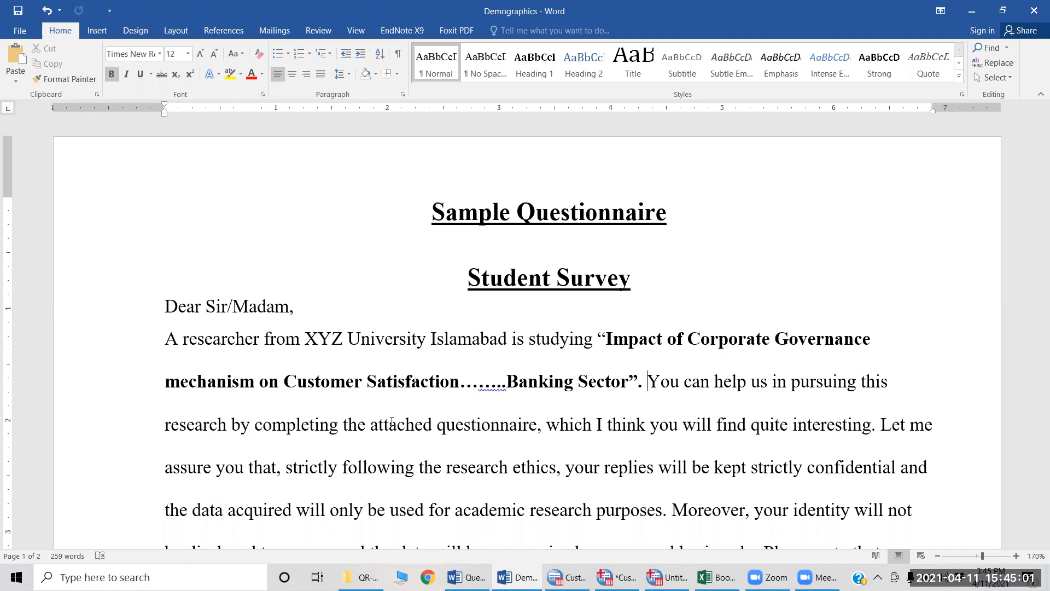
Step: Switch to the empty Untitled1 dataset in SPSS and look at its Variable View and Data View
key("alt+Tab")
key("alt+Tab")
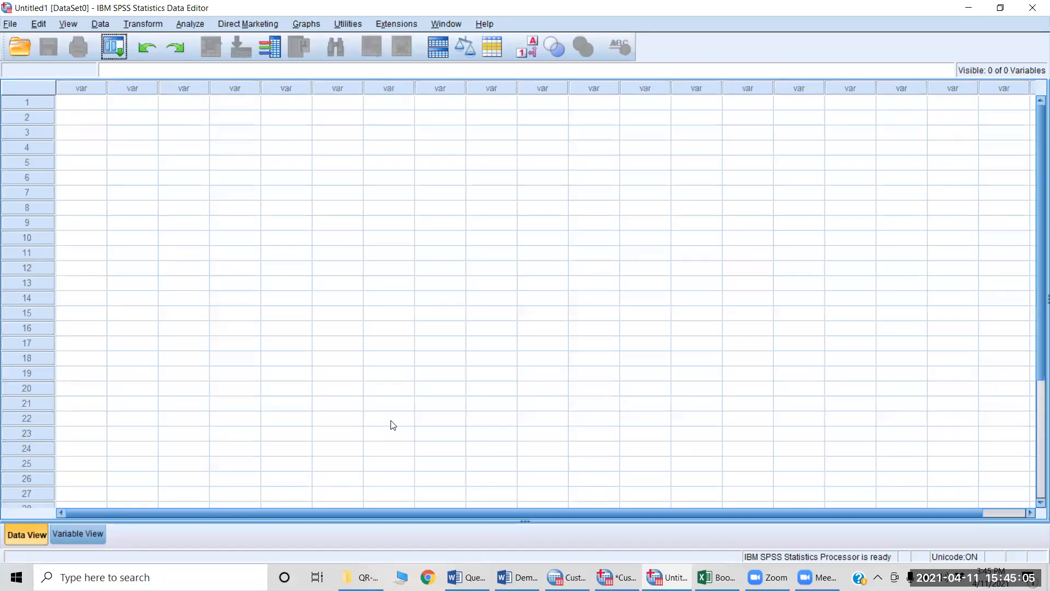
key("ctrl+t")
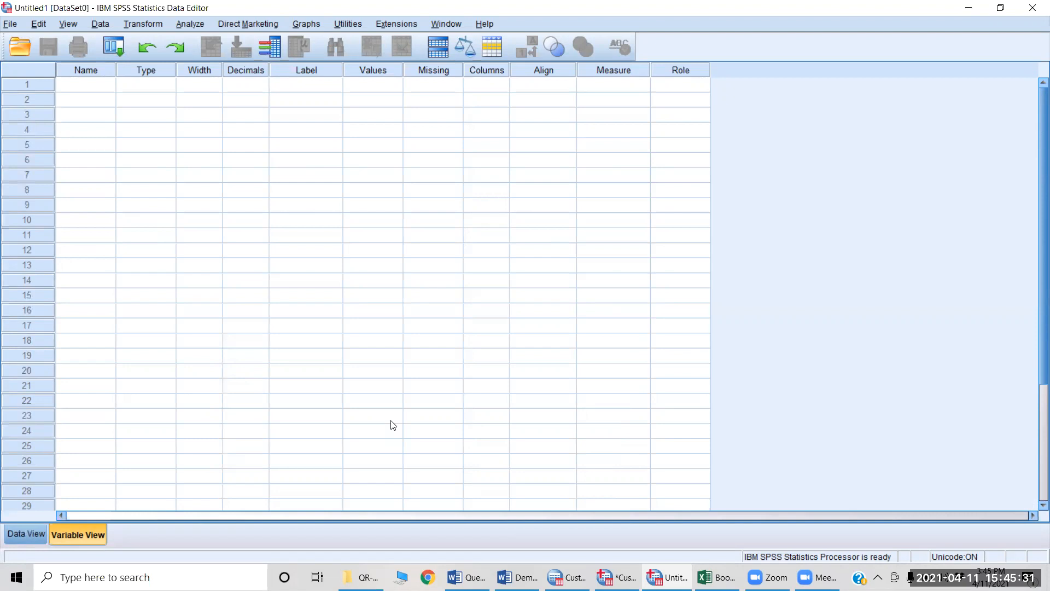
key("ctrl+t")
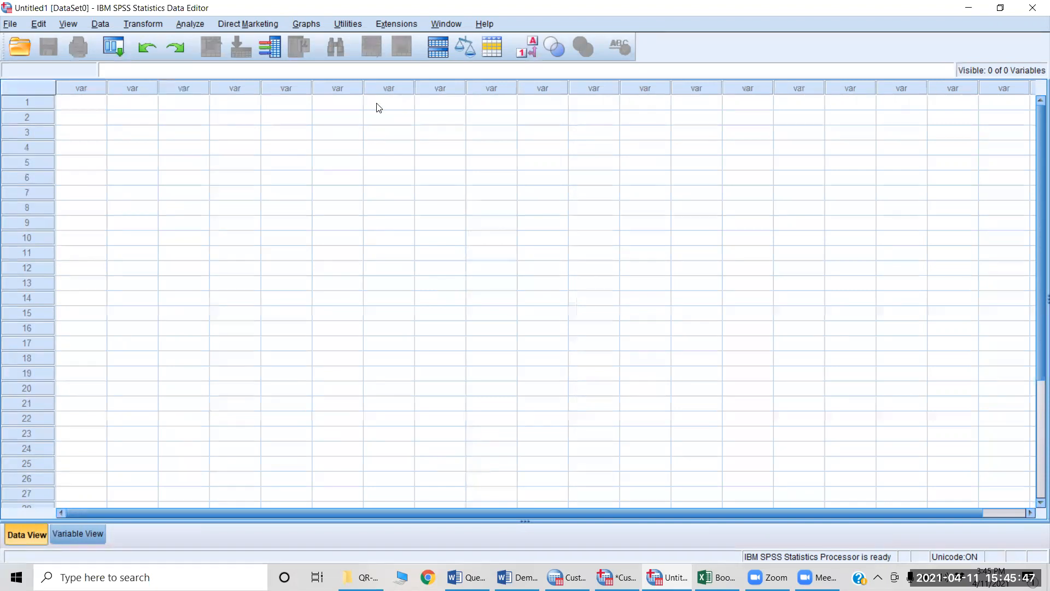
Step: Switch to the Demographics document in Word and read the Student Survey cover letter from the title down to the sign-off
key("alt+Tab")
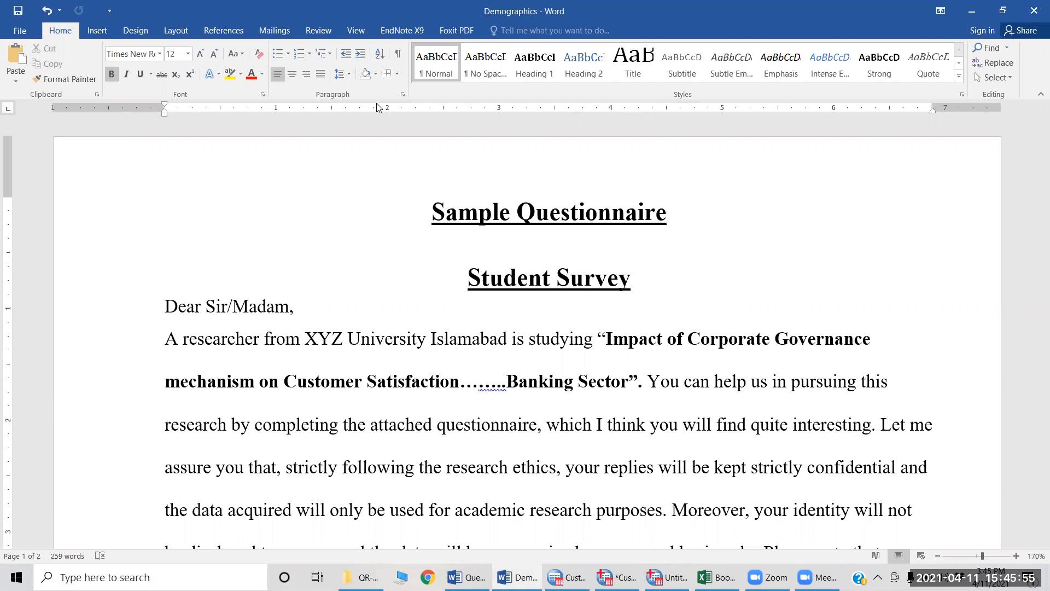
scroll(453, 296, "down", 3)
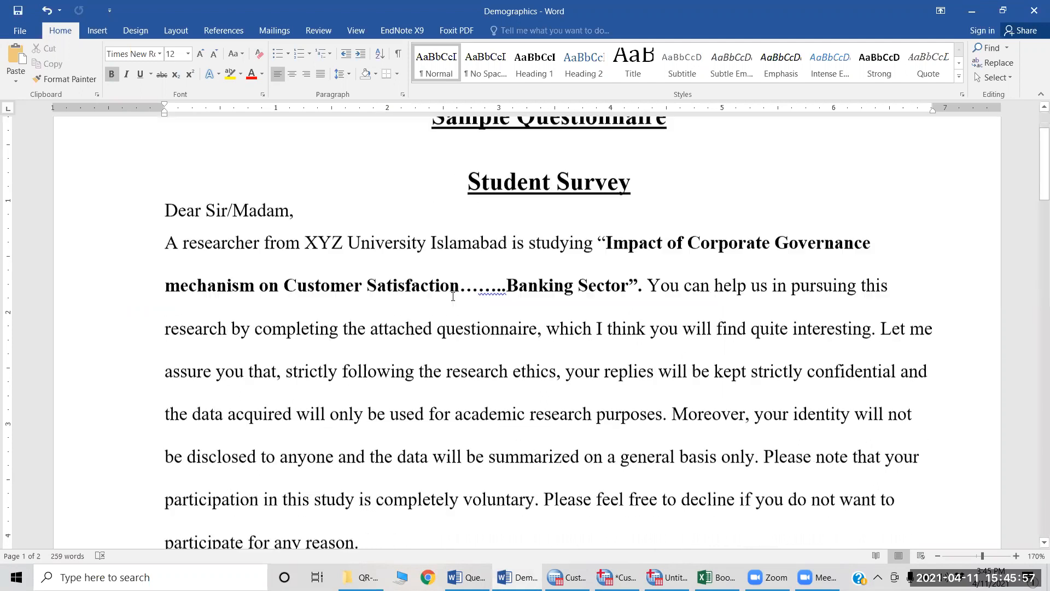
scroll(453, 296, "up", 1)
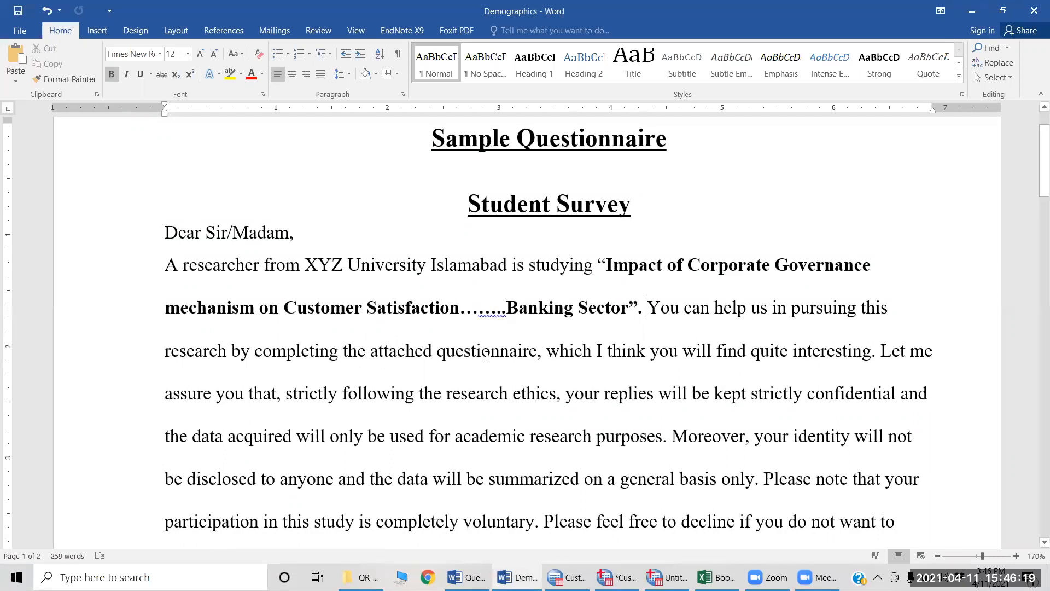
scroll(474, 323, "down", 1)
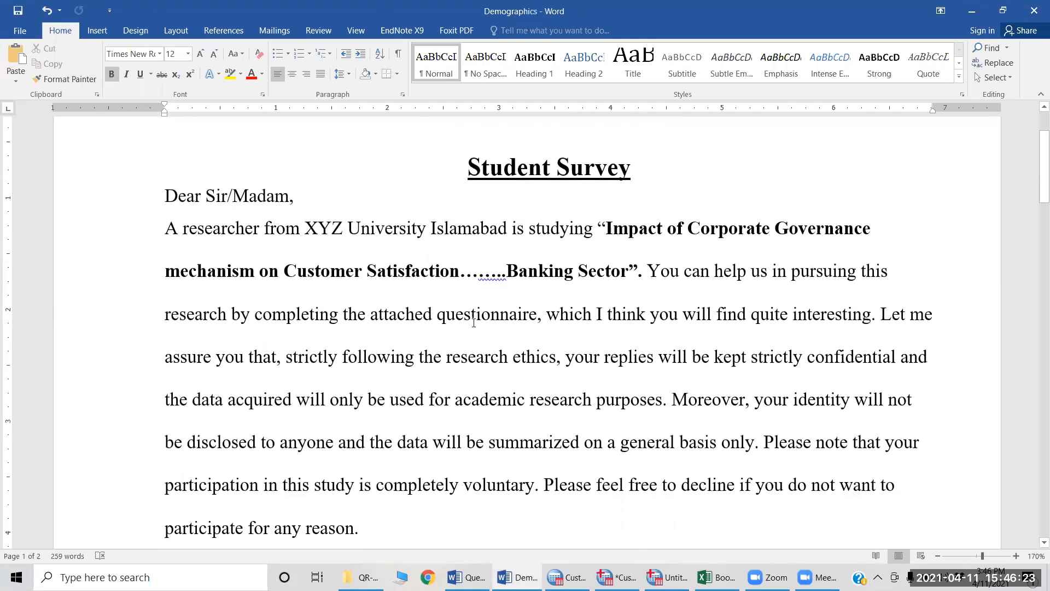
scroll(473, 323, "up", 2)
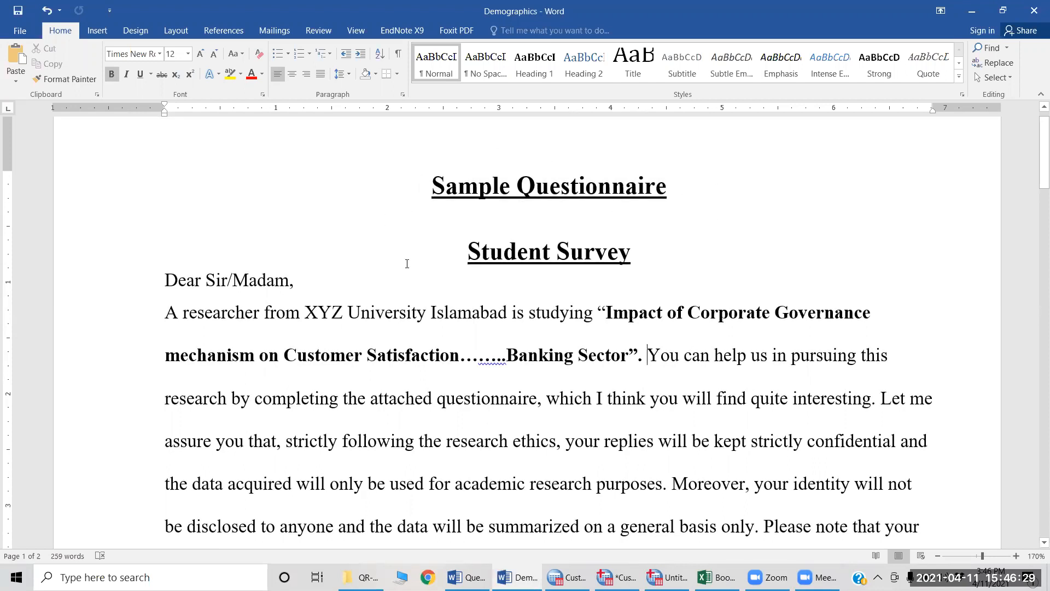
scroll(163, 233, "down", 1)
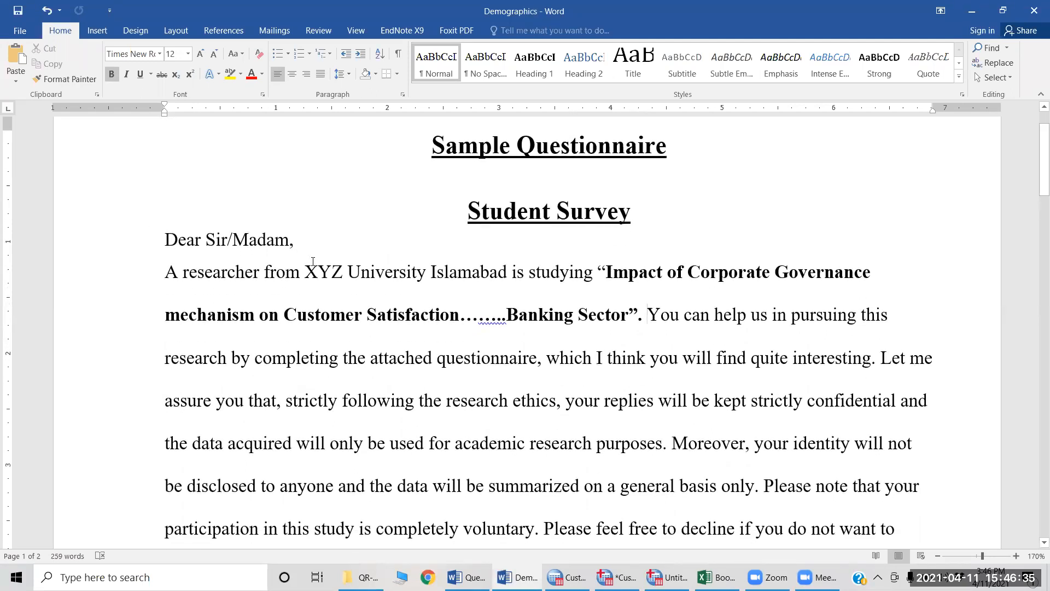
scroll(647, 198, "down", 1)
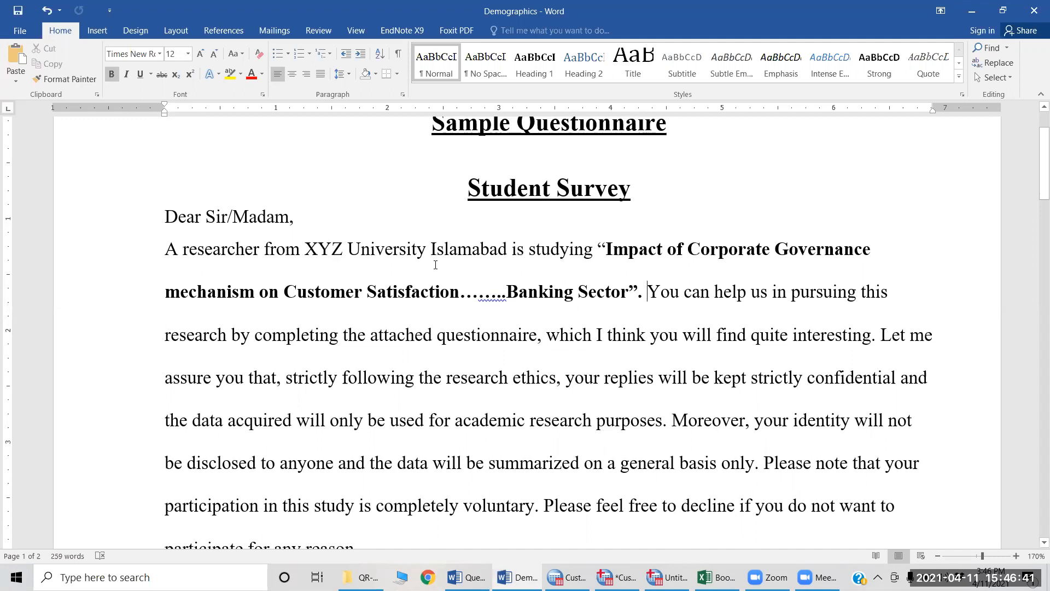
scroll(435, 265, "down", 1)
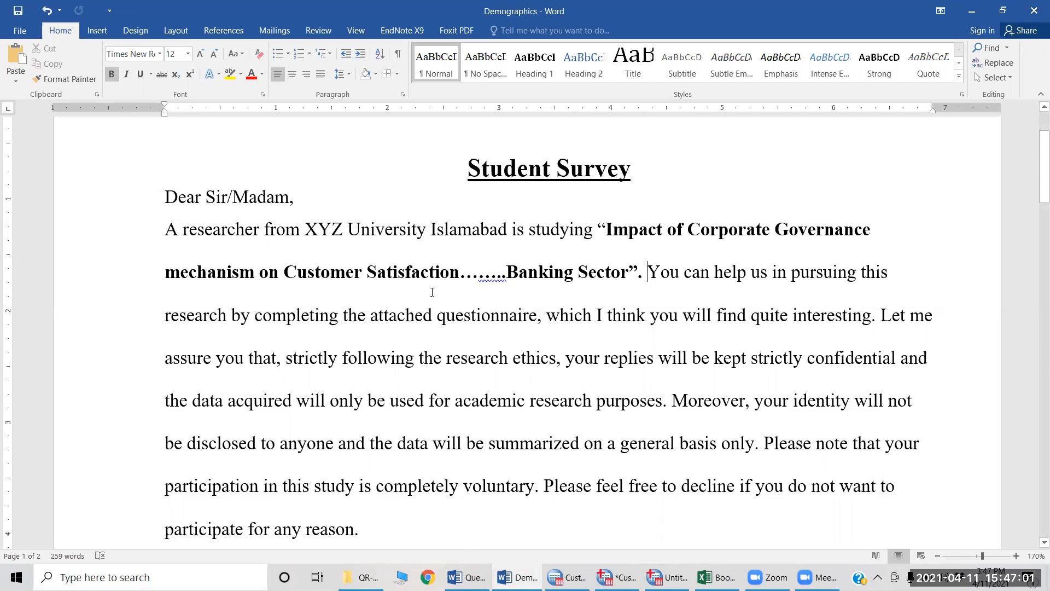
scroll(432, 292, "down", 1)
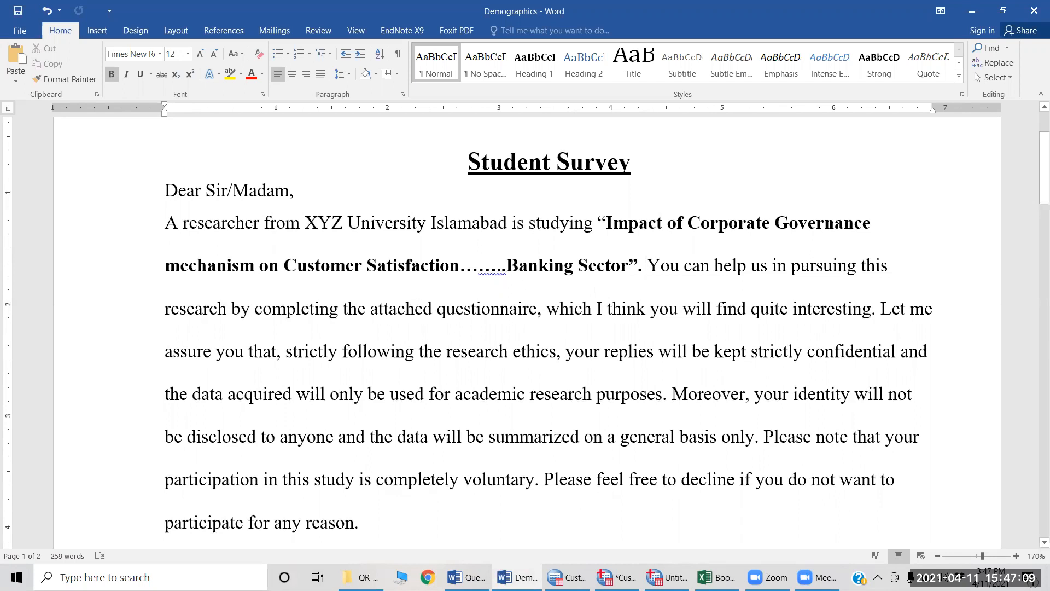
scroll(593, 290, "down", 1)
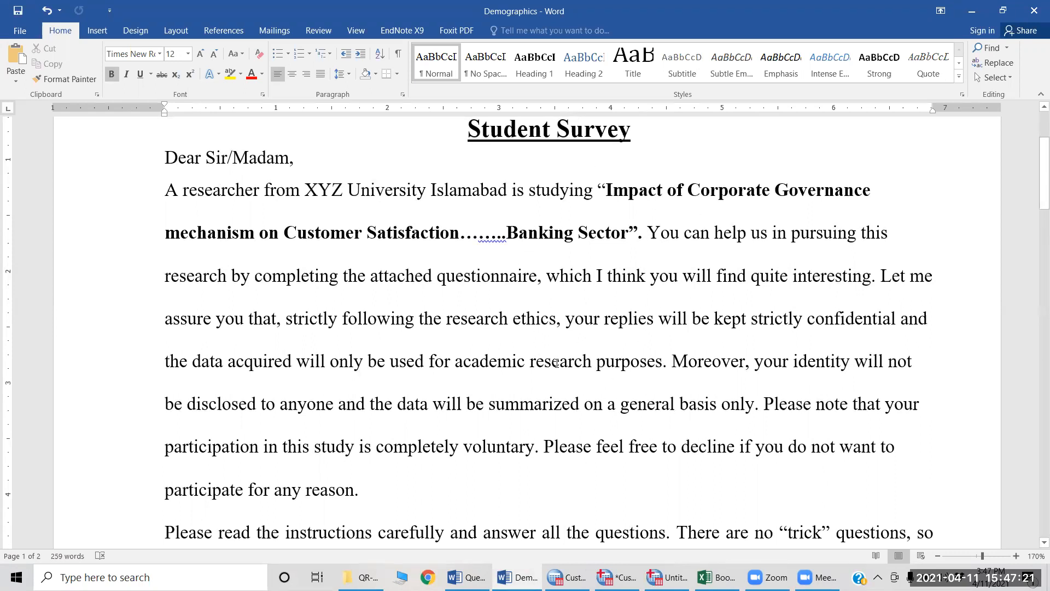
scroll(557, 363, "down", 1)
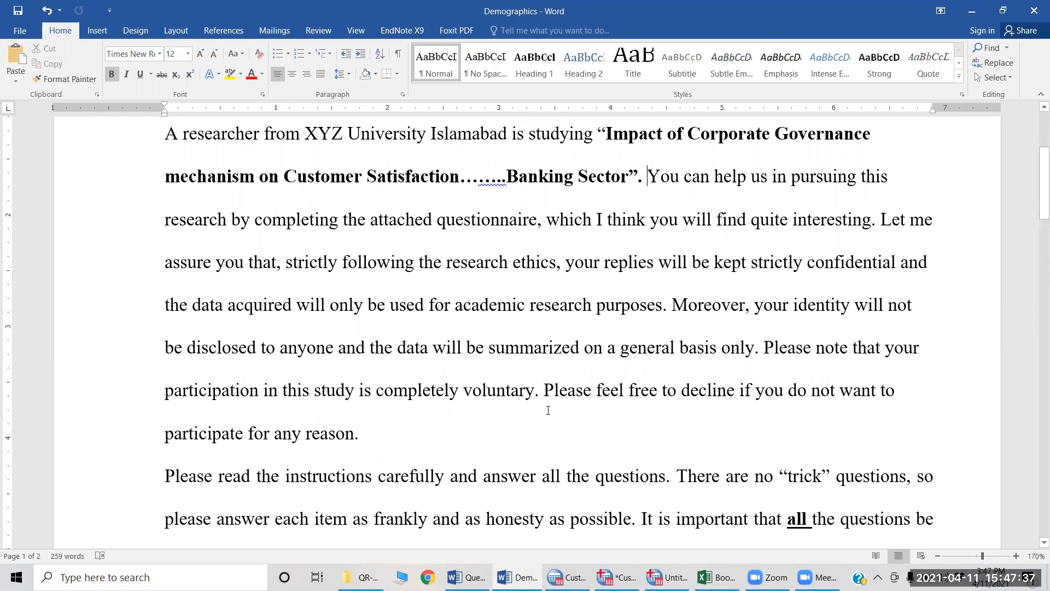
scroll(548, 410, "down", 1)
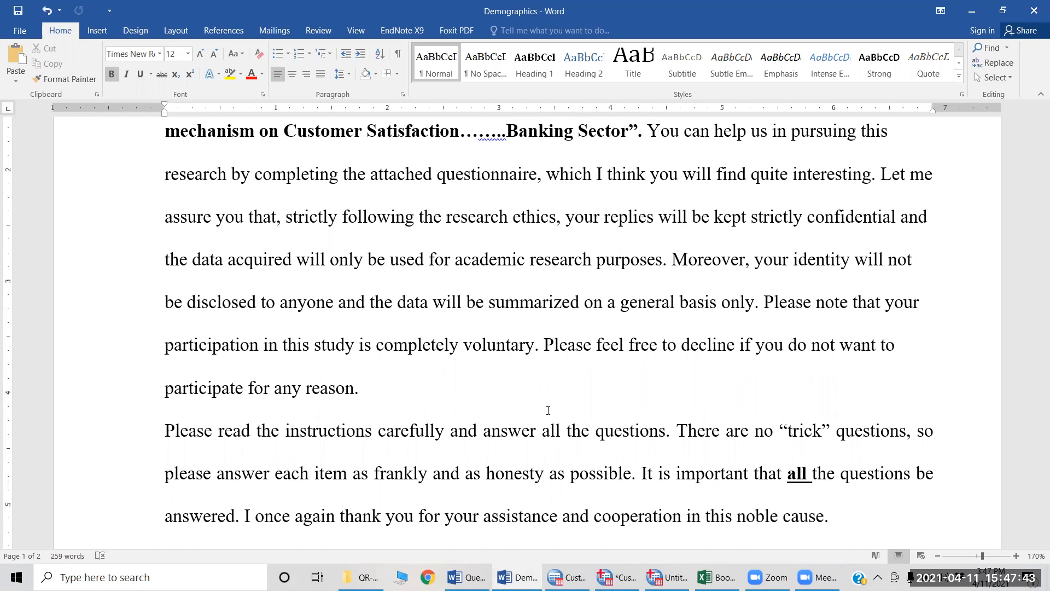
scroll(601, 384, "down", 2)
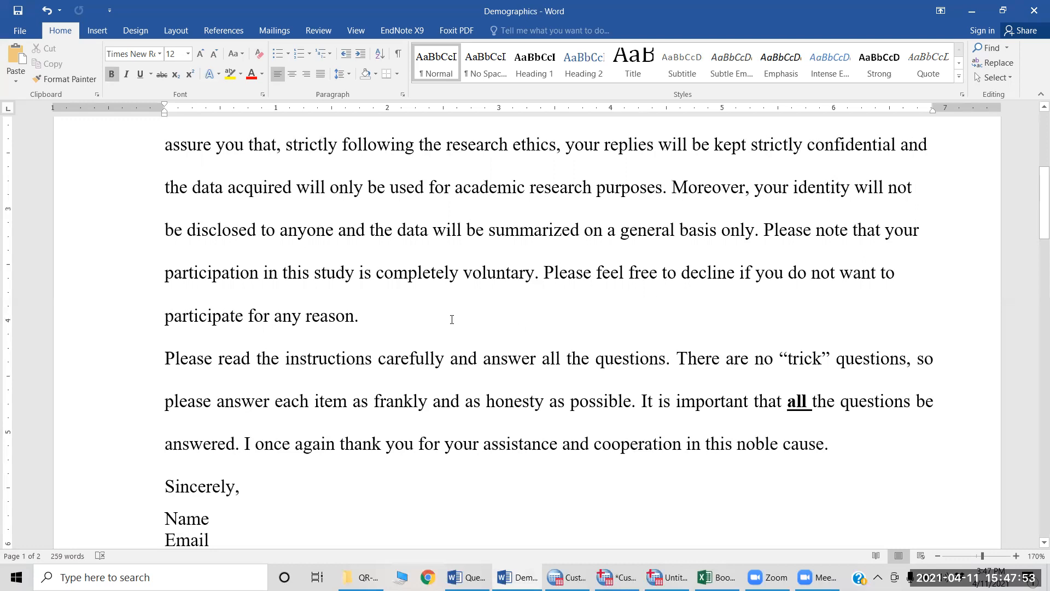
scroll(465, 308, "down", 2)
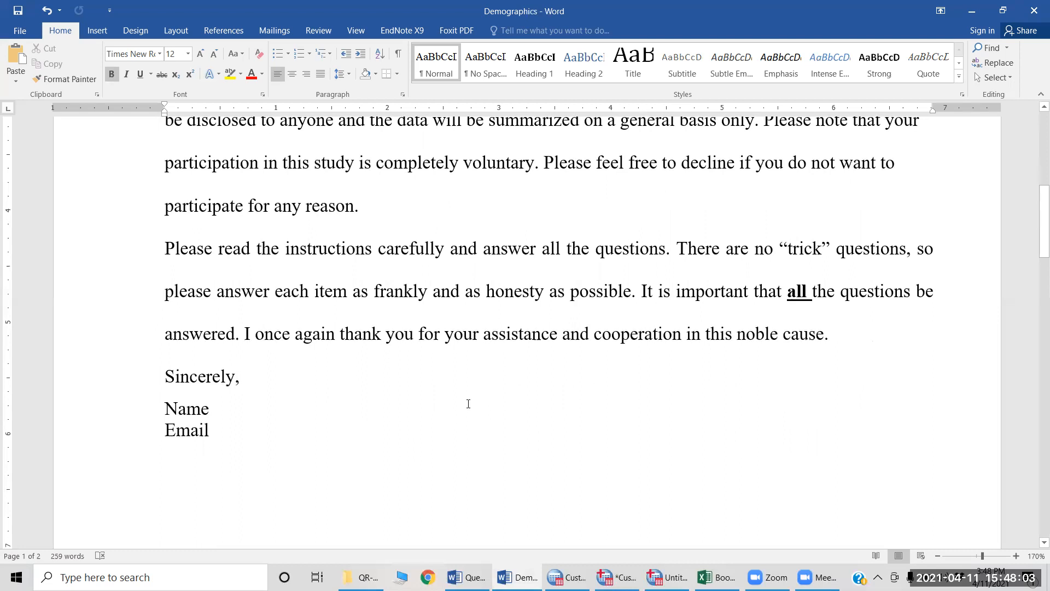
scroll(460, 404, "down", 1)
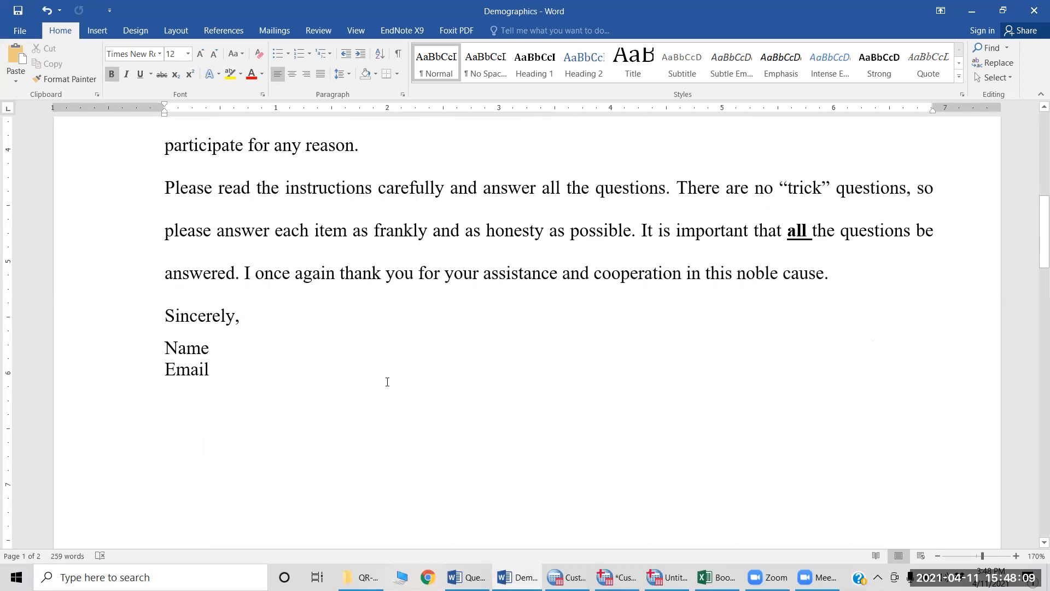
scroll(403, 381, "down", 2)
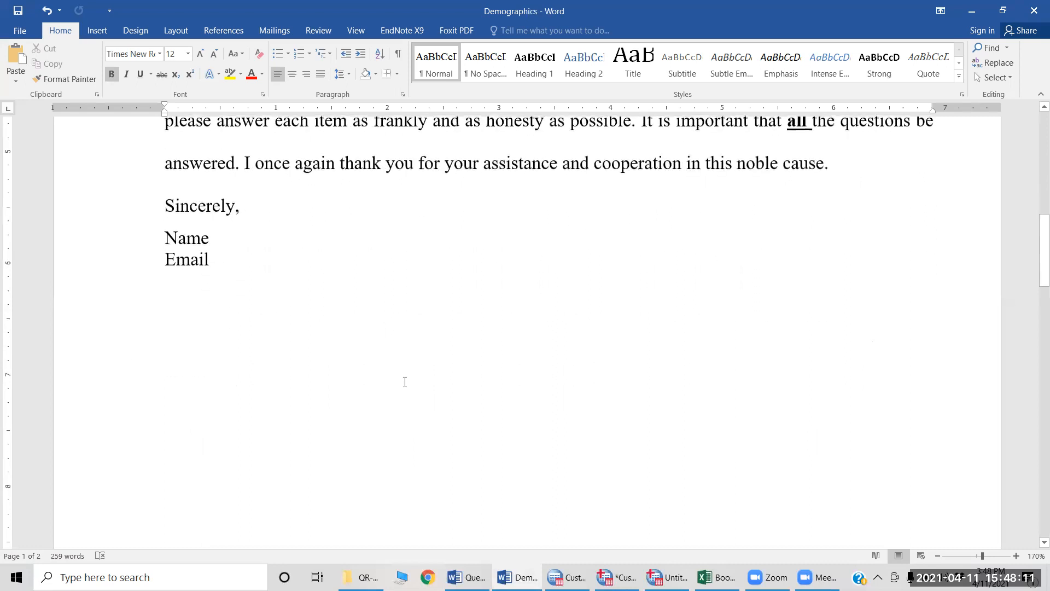
Step: Review the Section A demographic questions, from Gender through Occupational Type, with their answer options
scroll(405, 381, "down", 2)
scroll(404, 382, "down", 3)
scroll(405, 382, "down", 6)
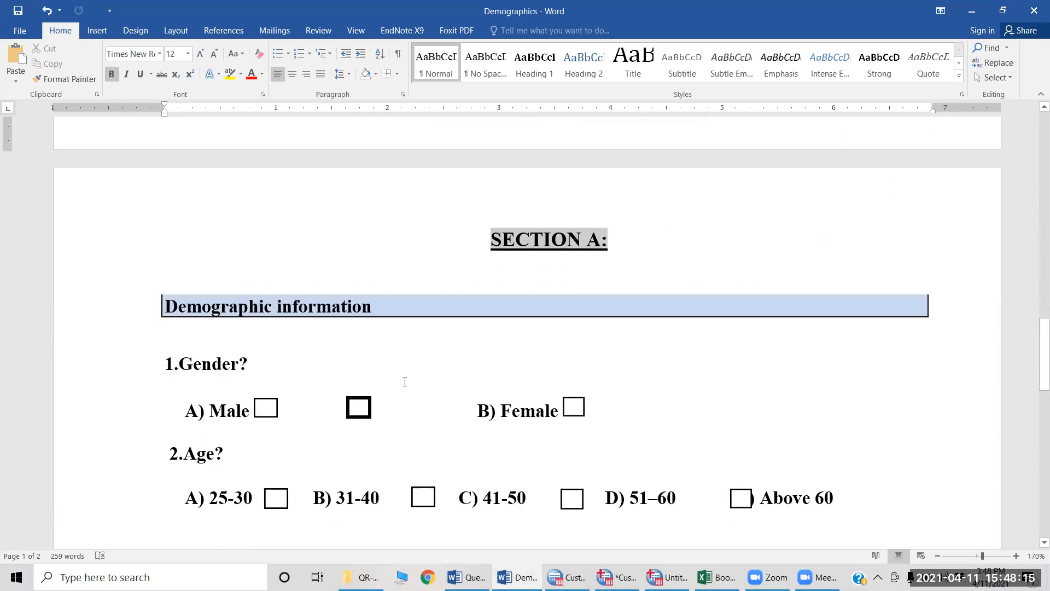
scroll(405, 382, "down", 2)
scroll(404, 381, "up", 1)
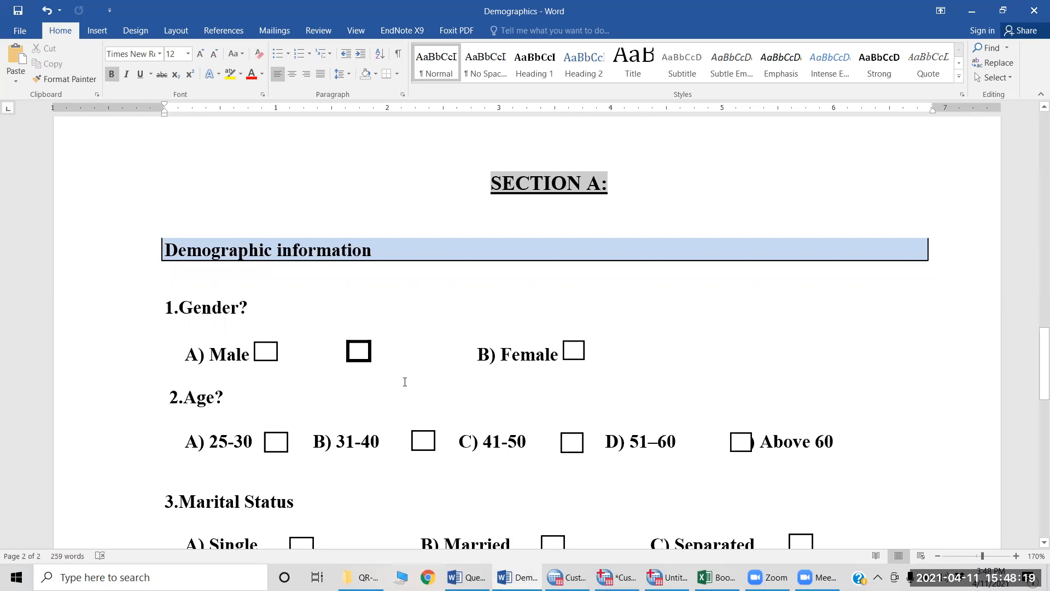
scroll(404, 381, "down", 1)
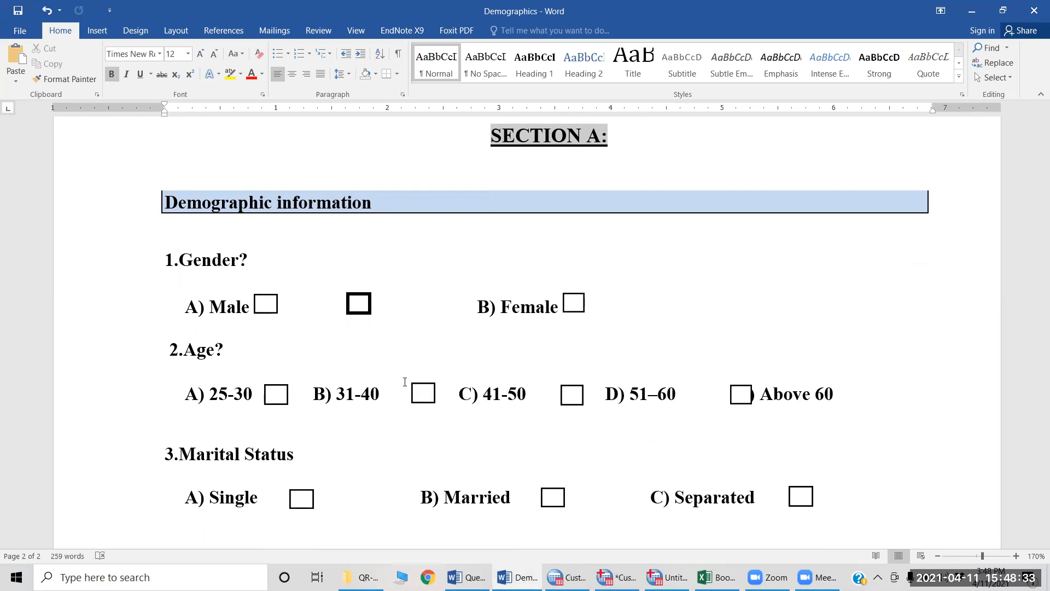
scroll(405, 382, "down", 5)
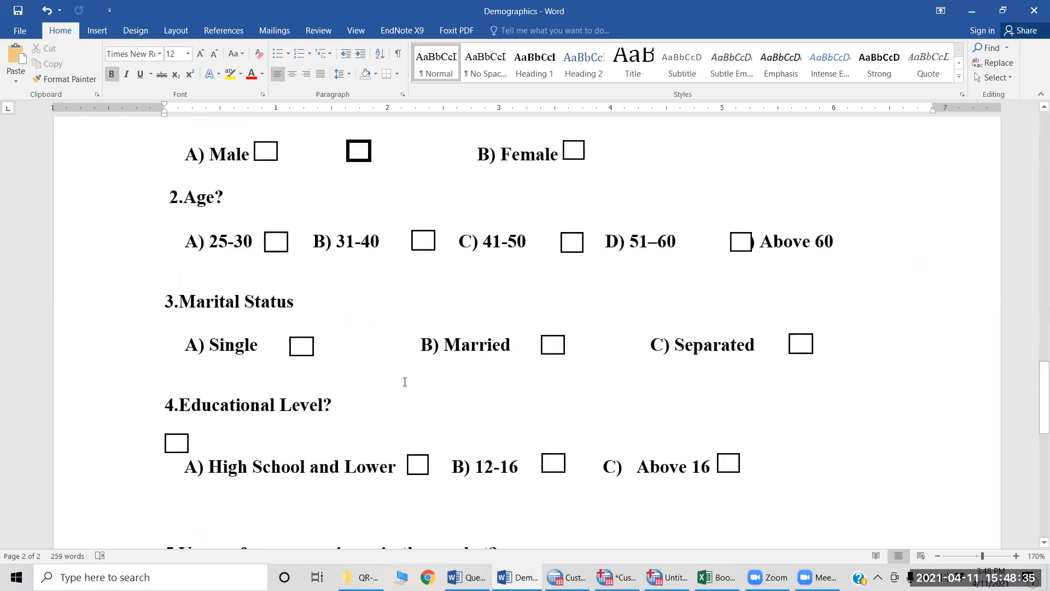
scroll(405, 382, "down", 8)
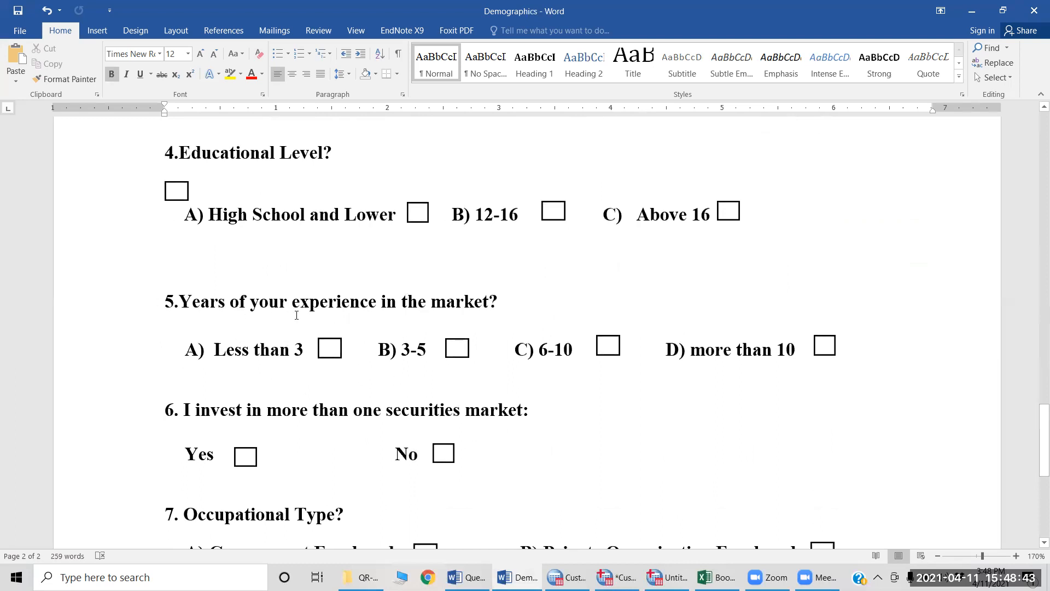
scroll(520, 380, "down", 2)
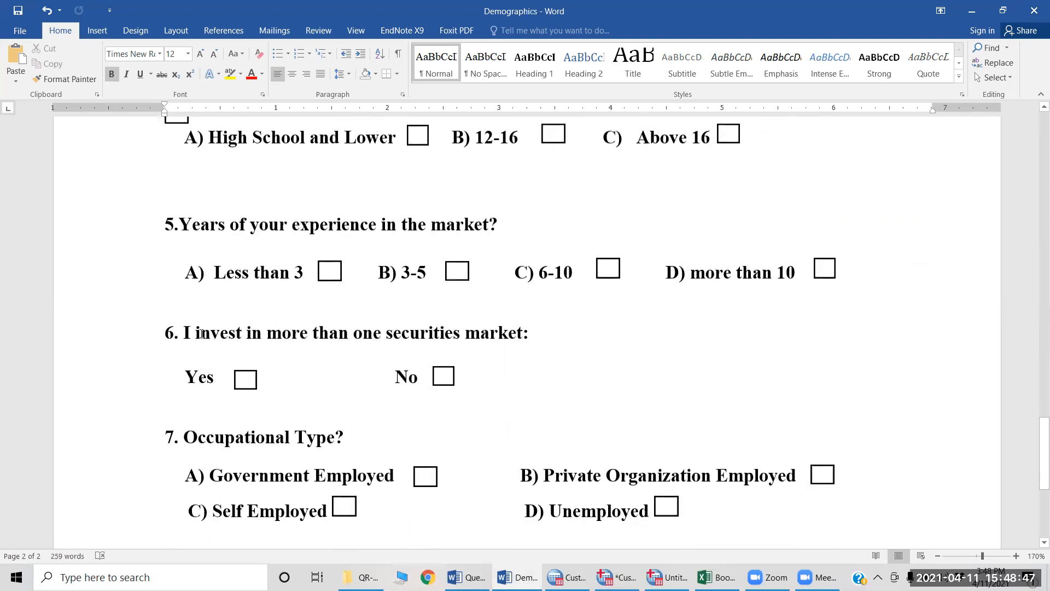
scroll(315, 376, "down", 2)
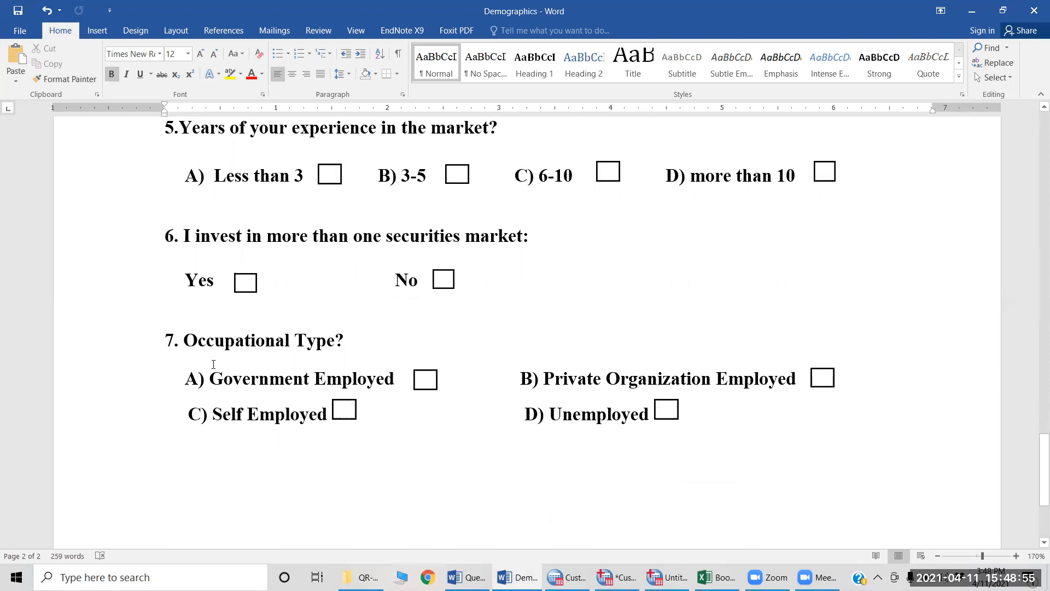
scroll(360, 438, "down", 1)
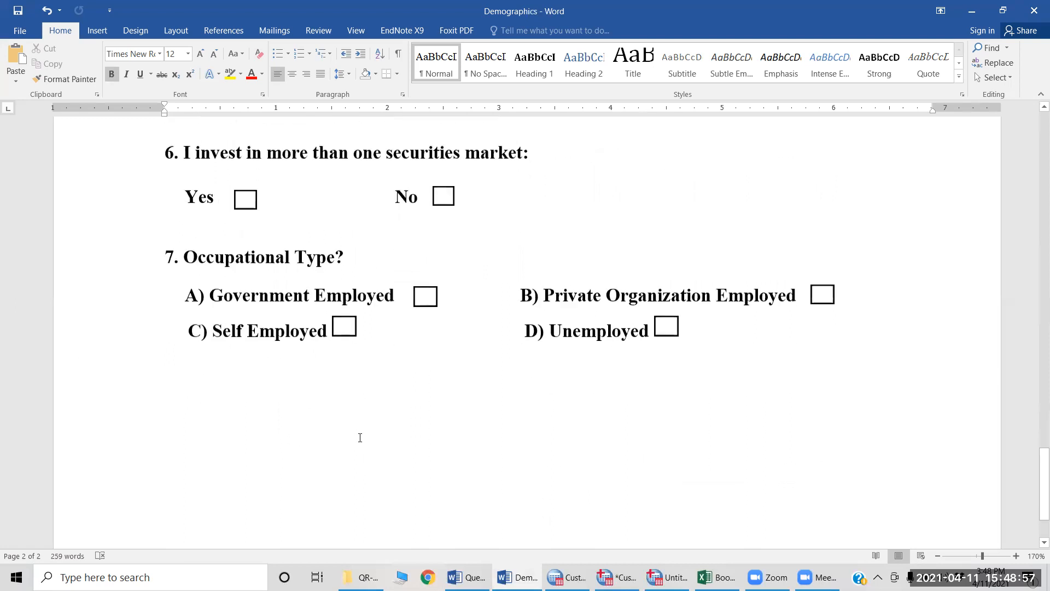
scroll(360, 438, "up", 1)
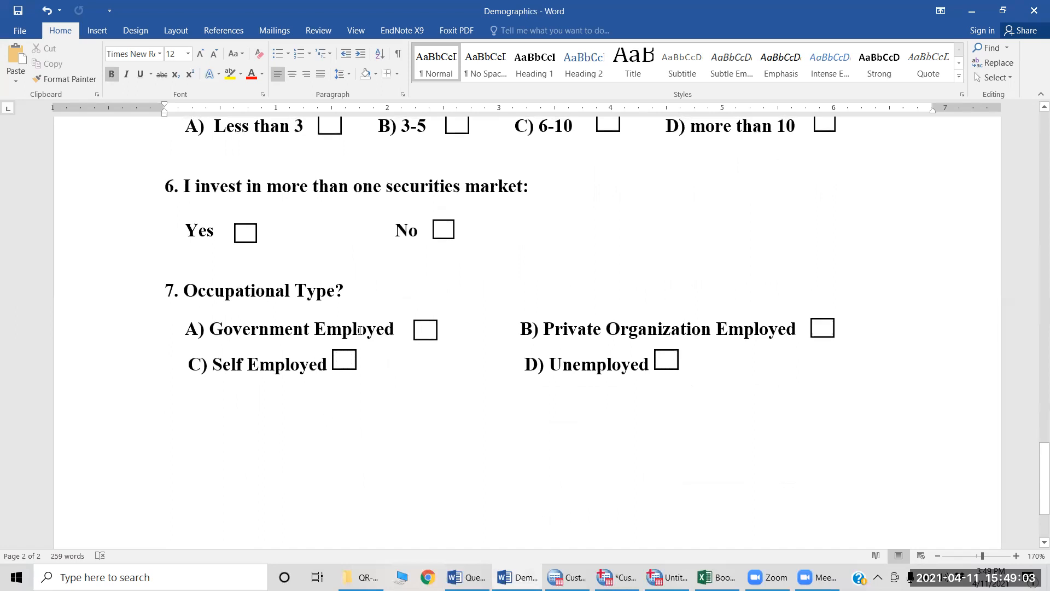
scroll(360, 330, "down", 3)
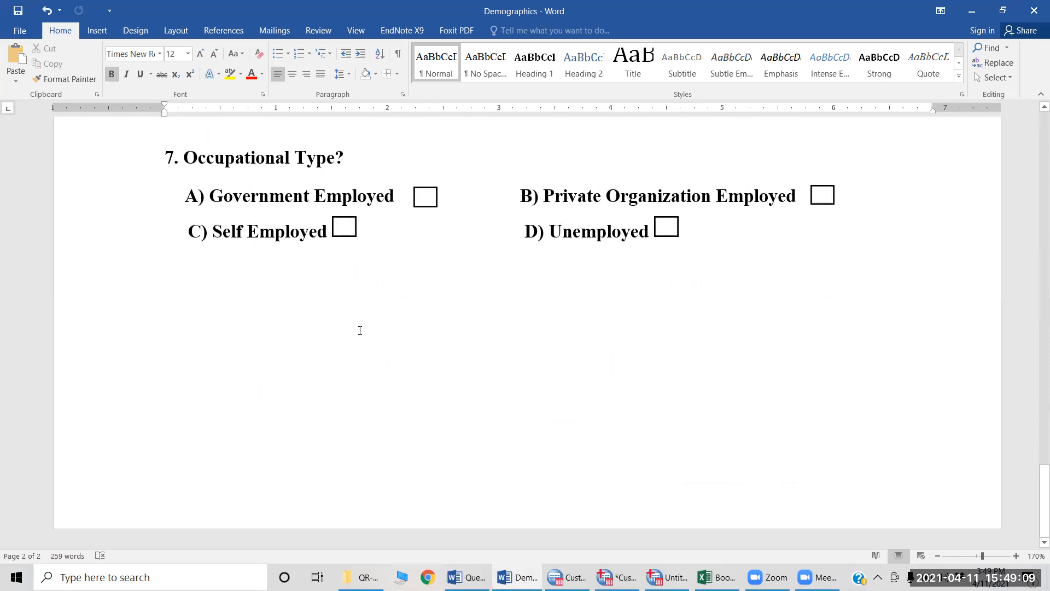
Step: Switch to the Questionnaire document in Word and read the Section B heading, the 5-to-1 satisfaction scale and the General Impression items
key("alt+Tab")
key("alt+Tab")
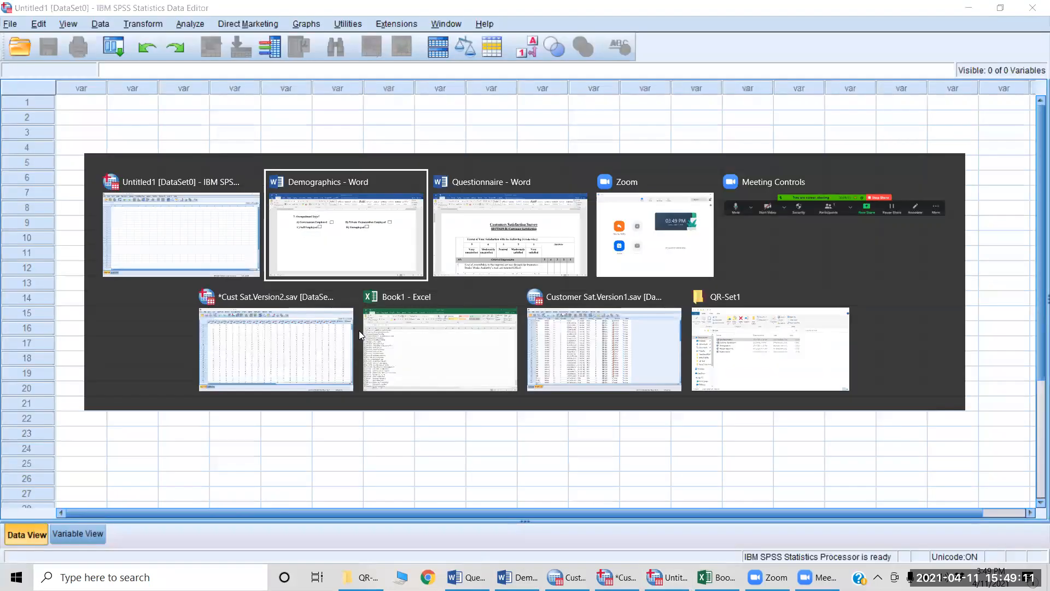
key("alt+Tab")
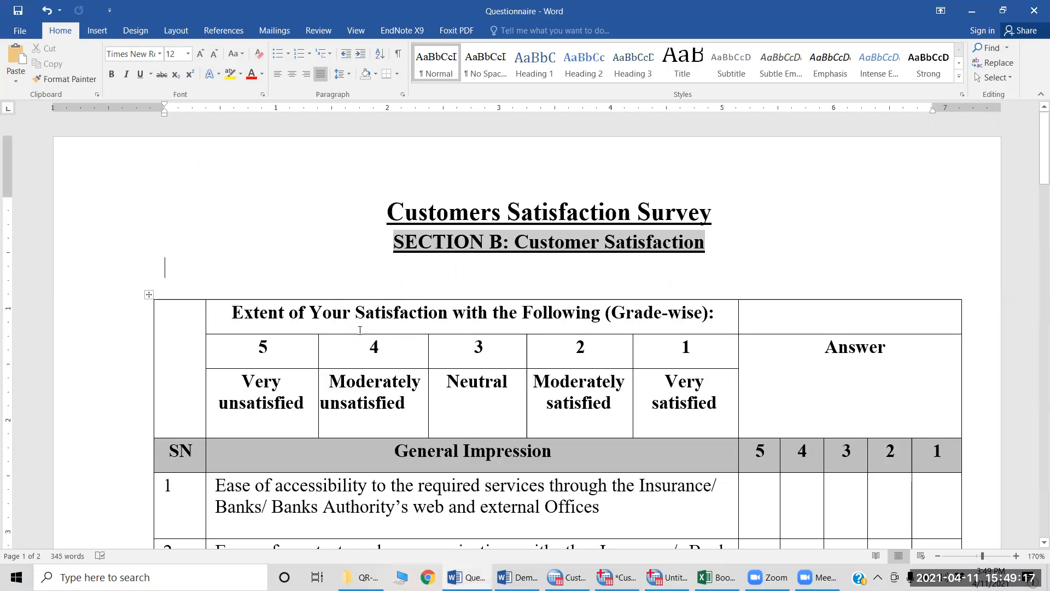
scroll(360, 329, "down", 1)
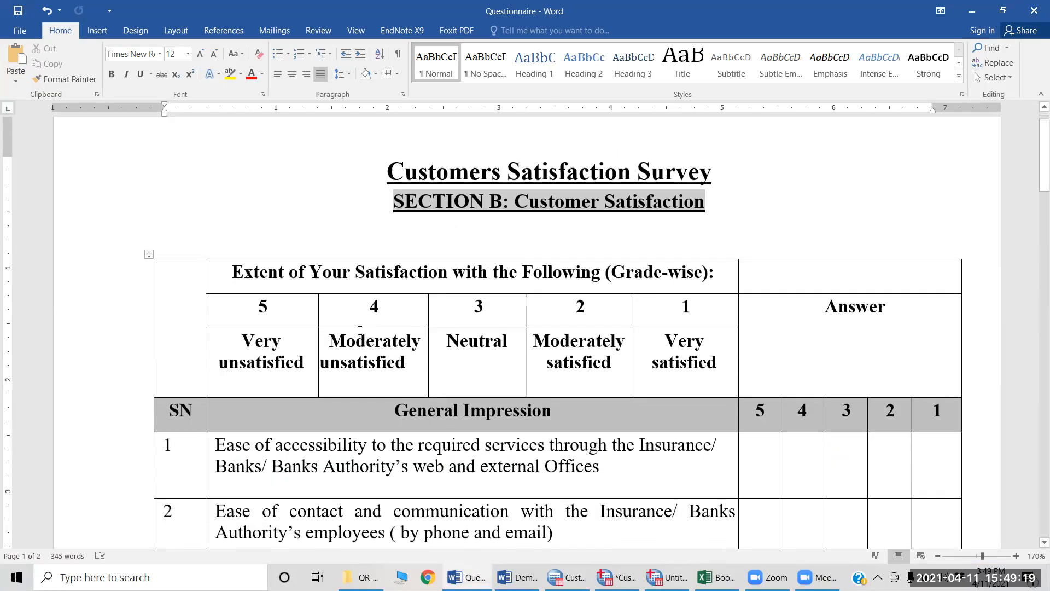
scroll(360, 330, "down", 2)
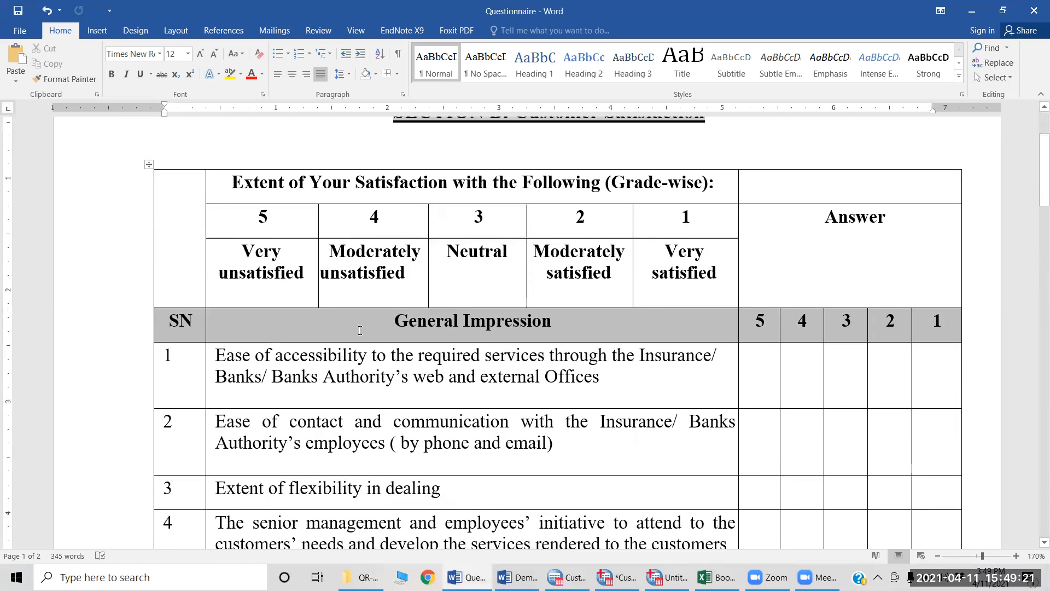
scroll(360, 330, "up", 1)
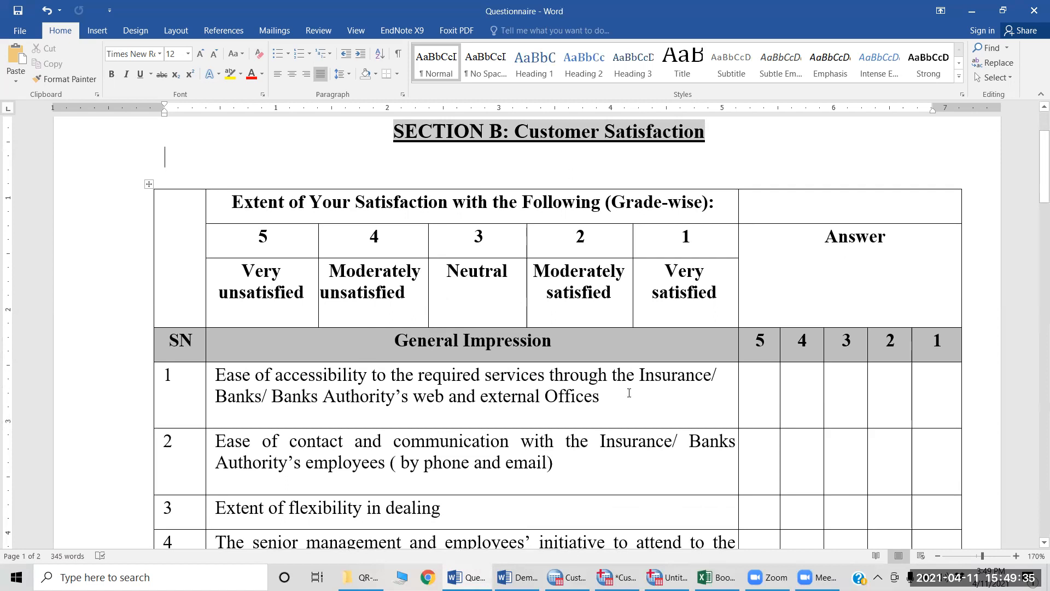
scroll(628, 393, "down", 1)
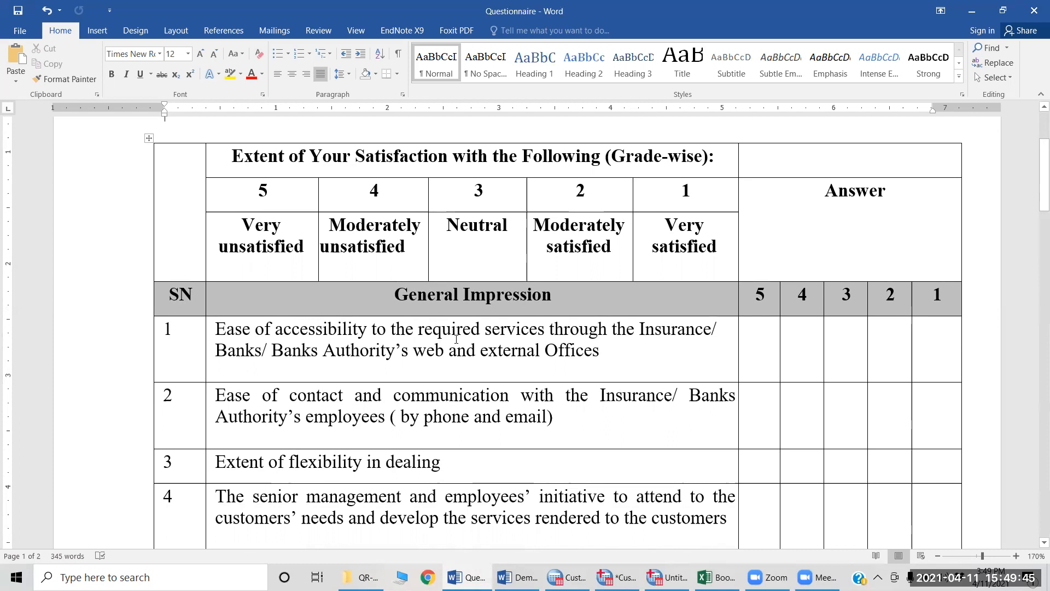
scroll(457, 339, "down", 3)
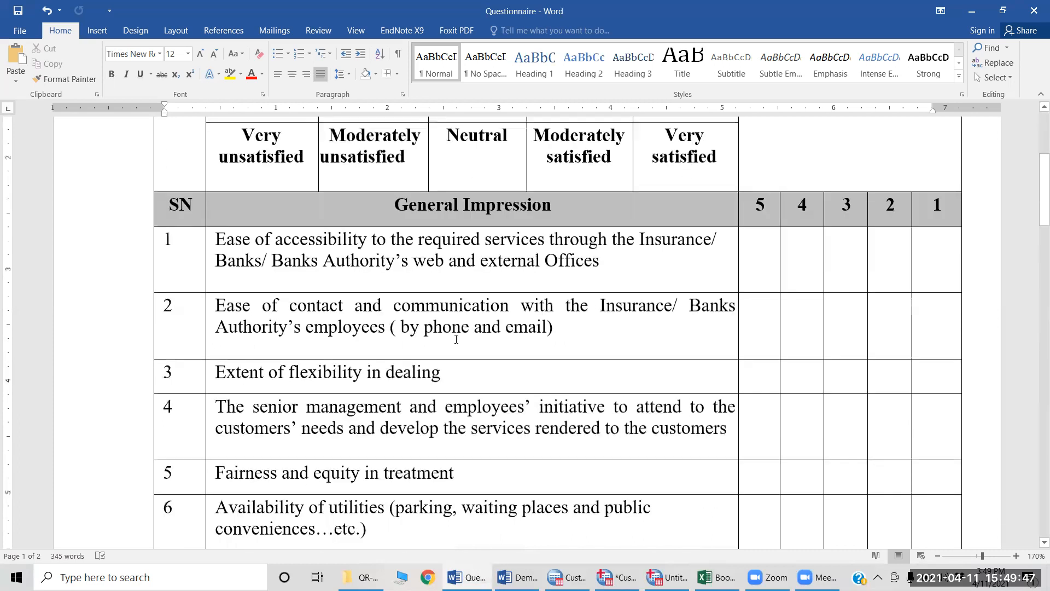
Step: Read through the remaining questionnaire items under Services, Information/Rendering of Service and Transparency
scroll(456, 339, "down", 2)
scroll(456, 339, "up", 2)
scroll(456, 339, "down", 2)
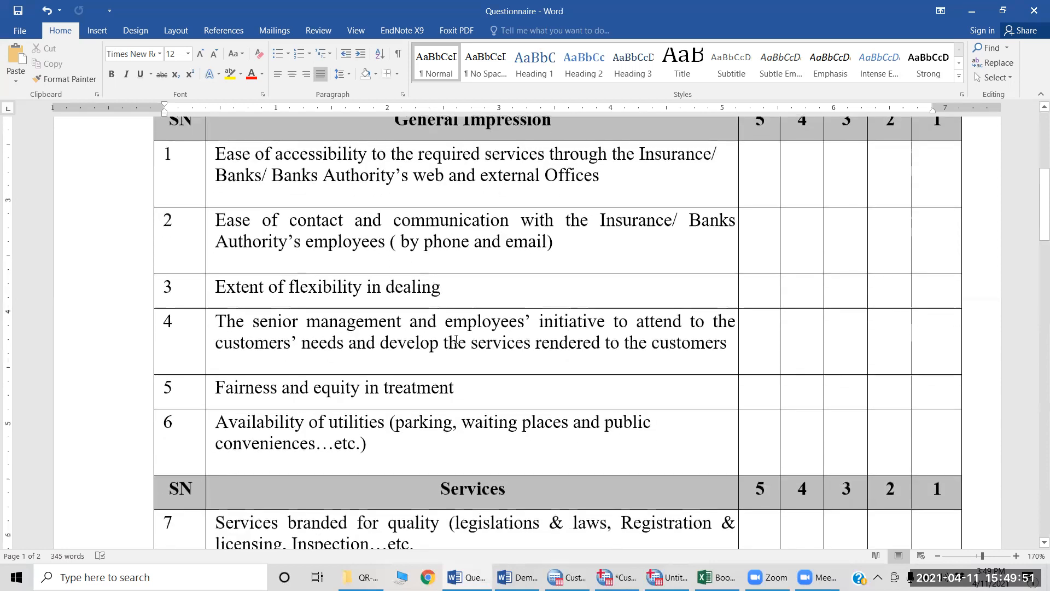
scroll(456, 339, "up", 1)
scroll(456, 339, "down", 10)
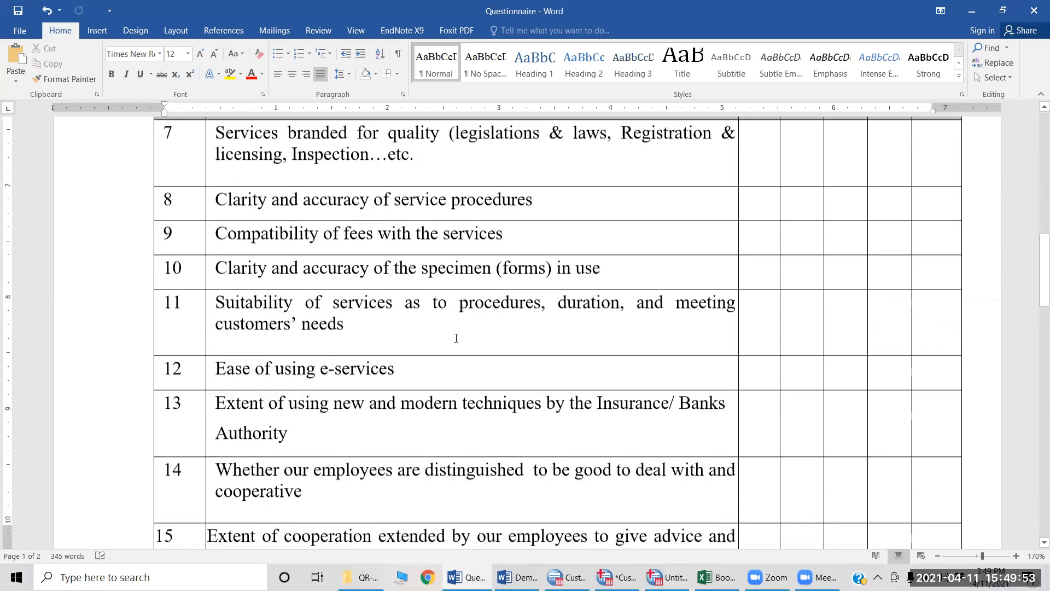
scroll(456, 338, "down", 15)
scroll(456, 338, "down", 10)
scroll(456, 339, "up", 12)
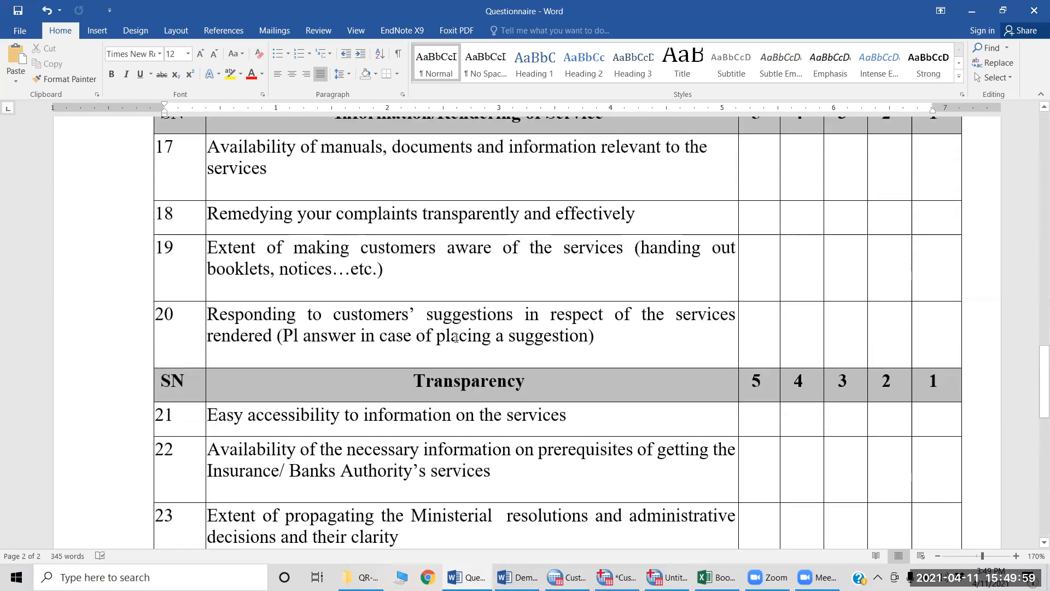
scroll(456, 339, "up", 3)
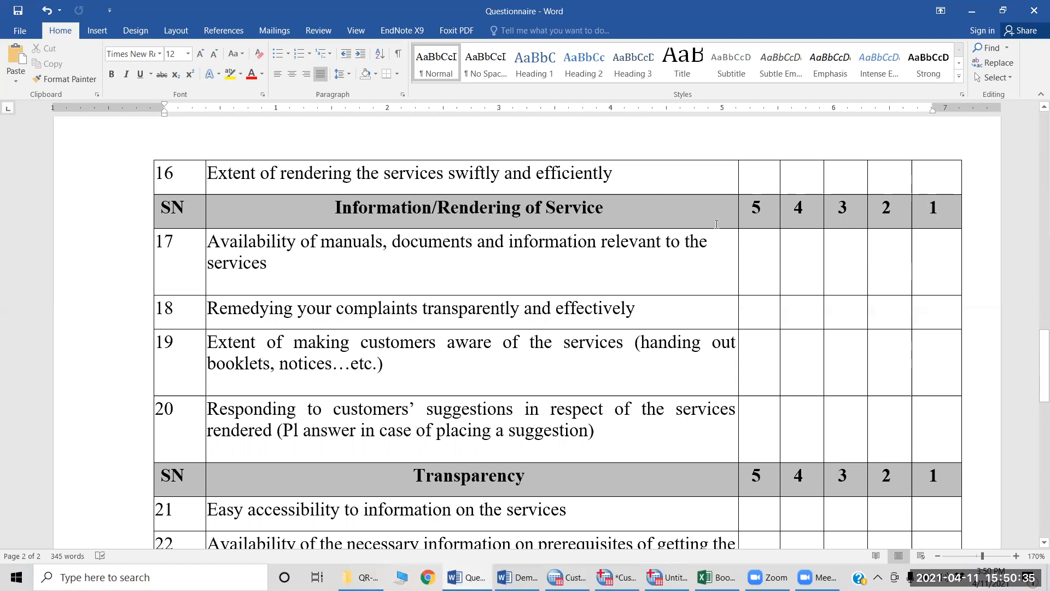
Step: Return to the start of the Customers Satisfaction Survey and re-examine the grade scale from Very unsatisfied to Very satisfied
scroll(703, 246, "up", 10)
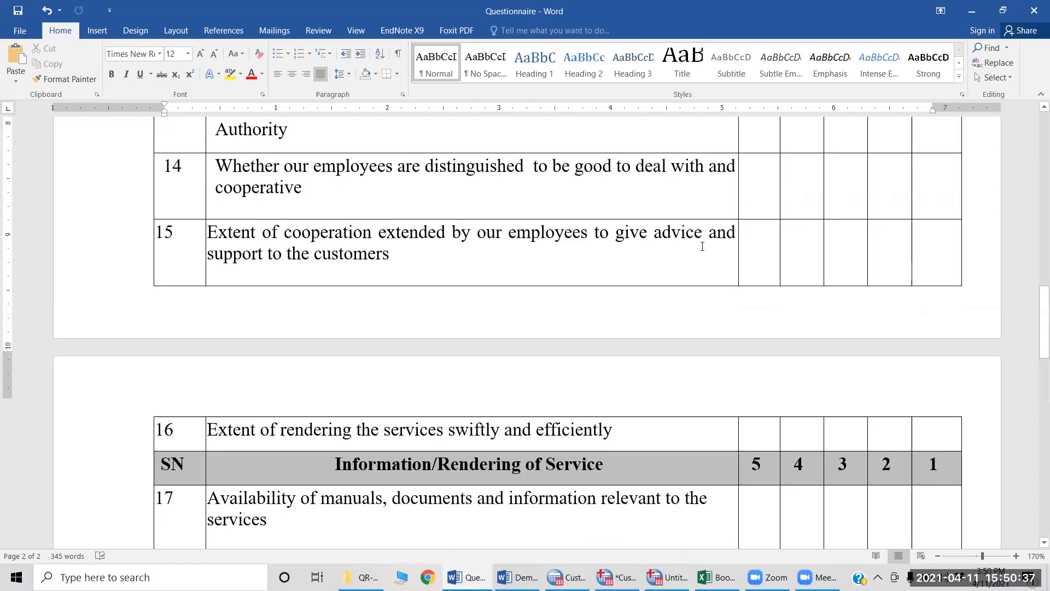
scroll(703, 246, "down", 10)
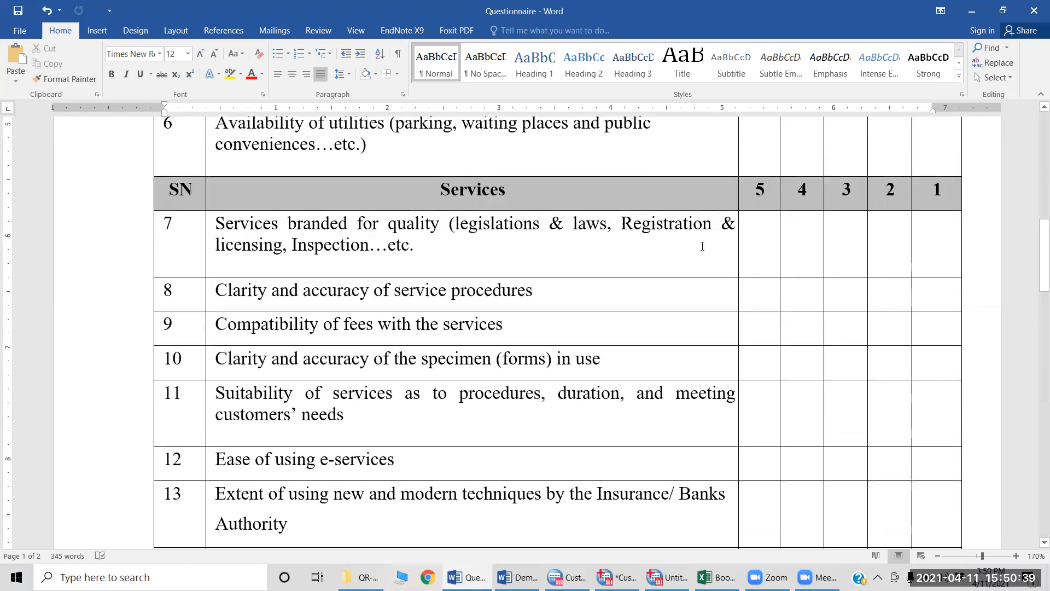
scroll(702, 246, "up", 15)
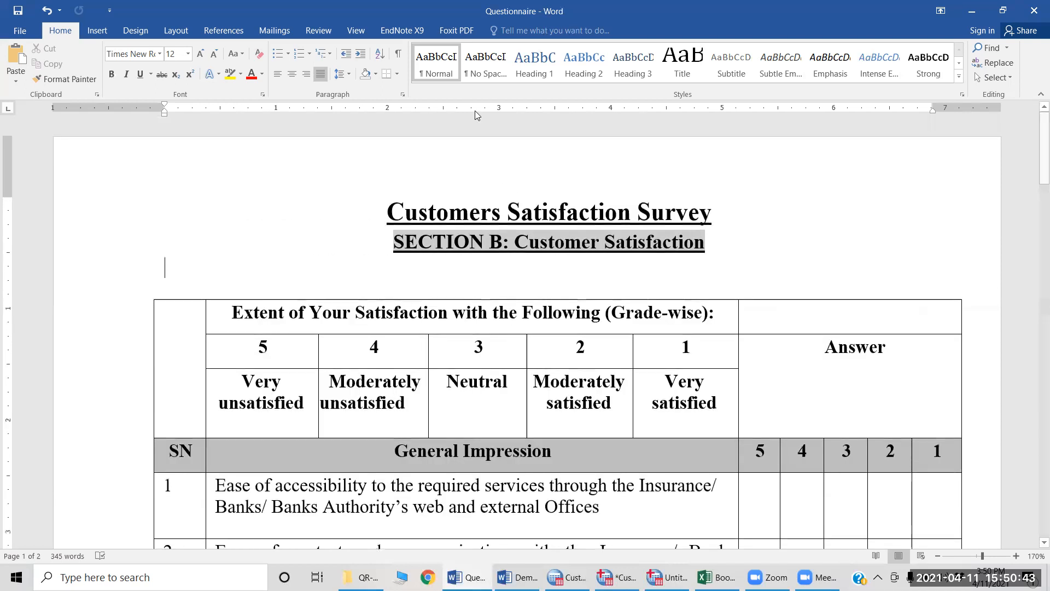
scroll(513, 325, "down", 5)
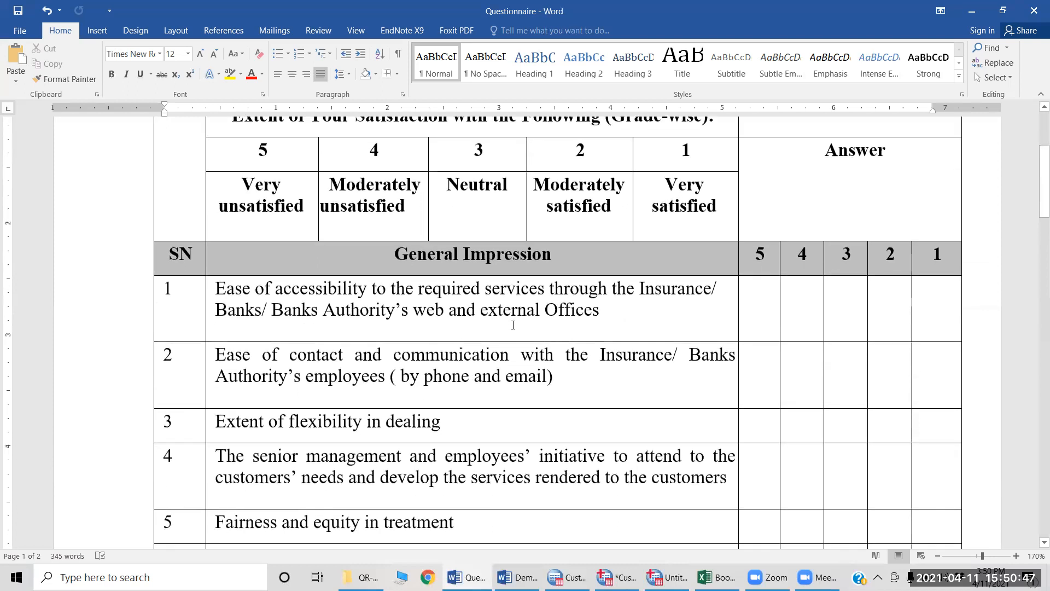
scroll(449, 322, "up", 3)
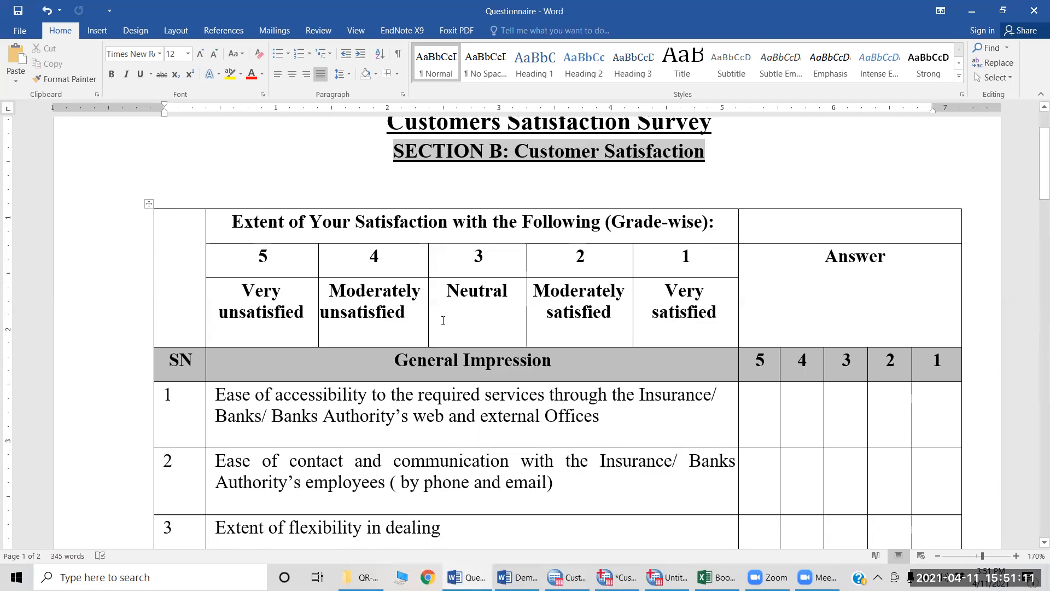
scroll(629, 322, "down", 2)
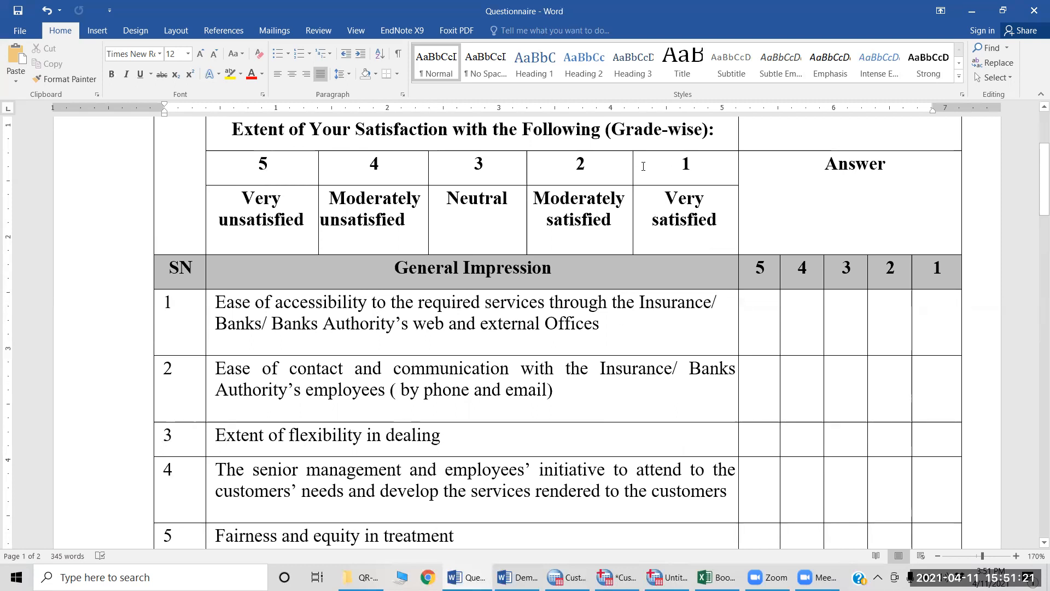
scroll(636, 314, "down", 4)
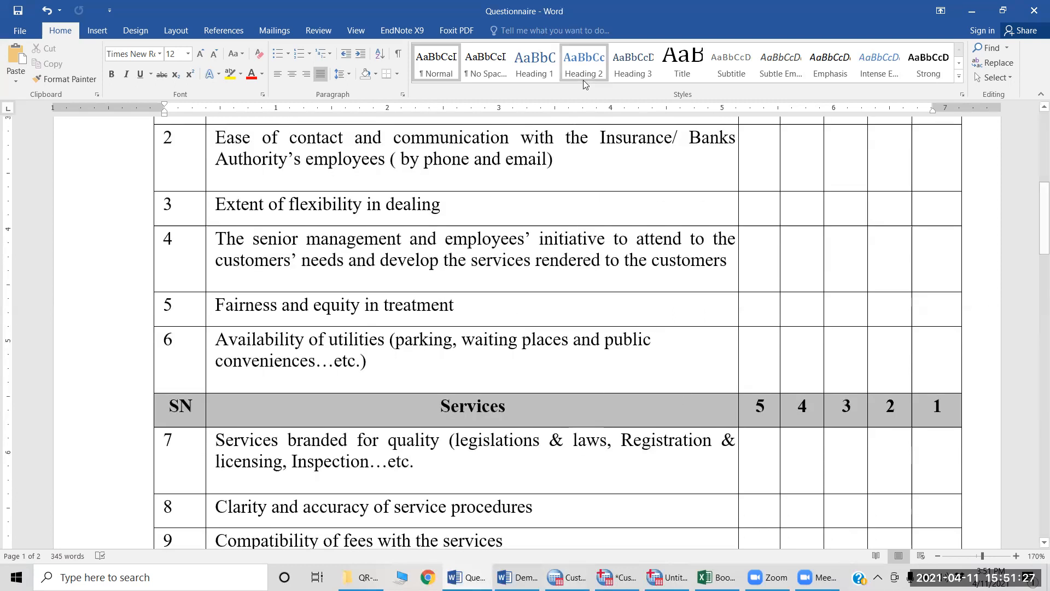
Step: Glance at the empty Untitled1 dataset in SPSS and recheck the Section A questions in the Demographics document in Word
key("alt+Tab")
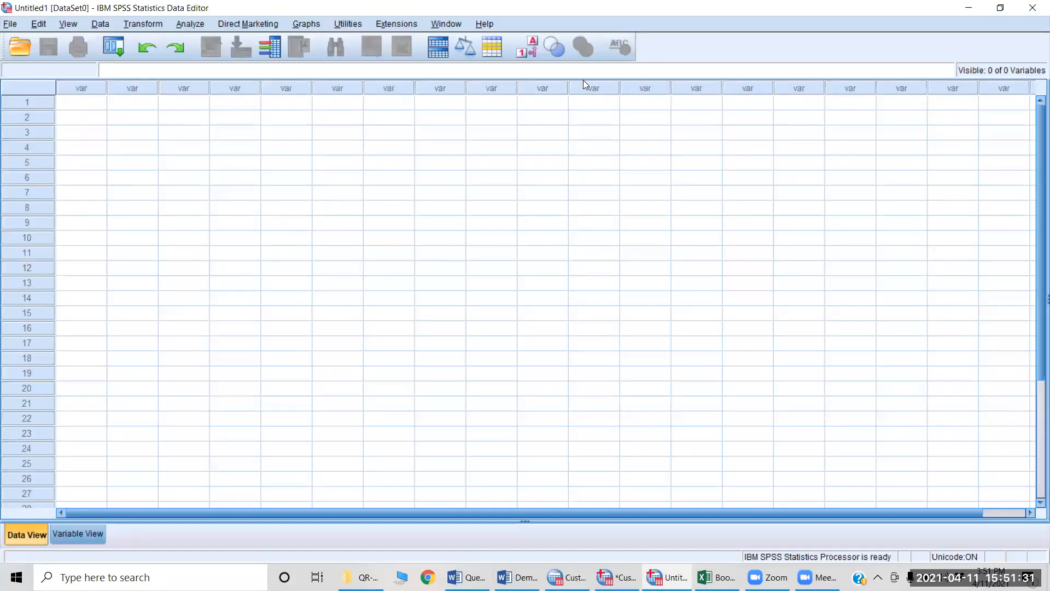
key("alt+Tab")
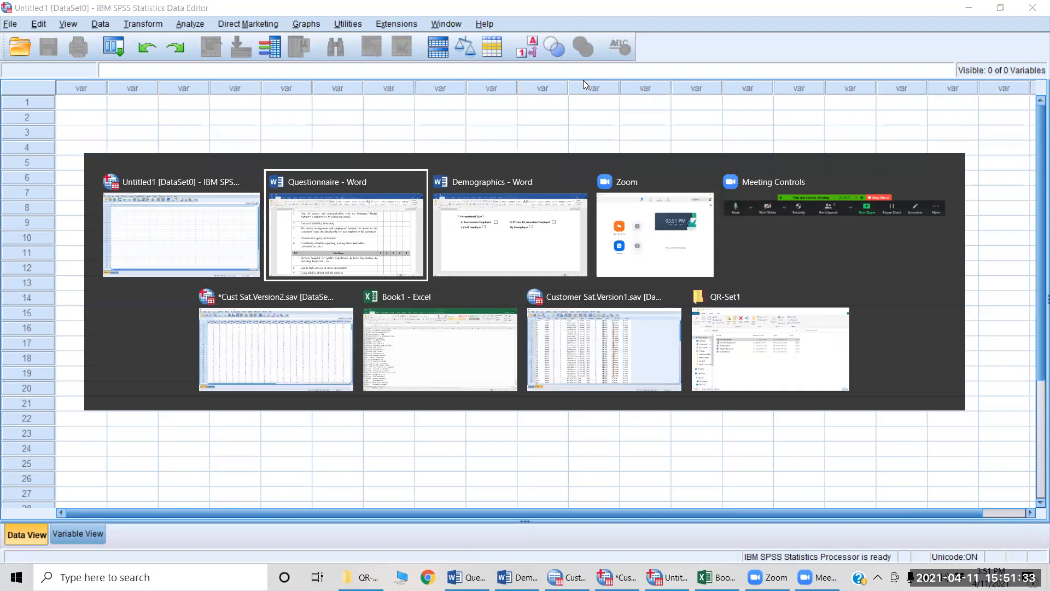
key("alt+Tab")
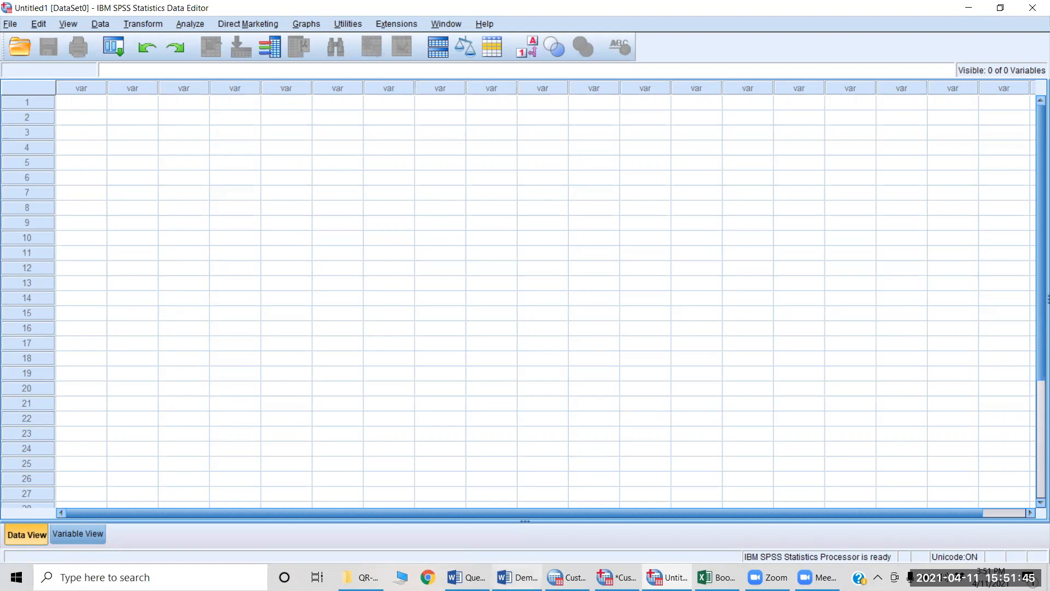
left_click(517, 577)
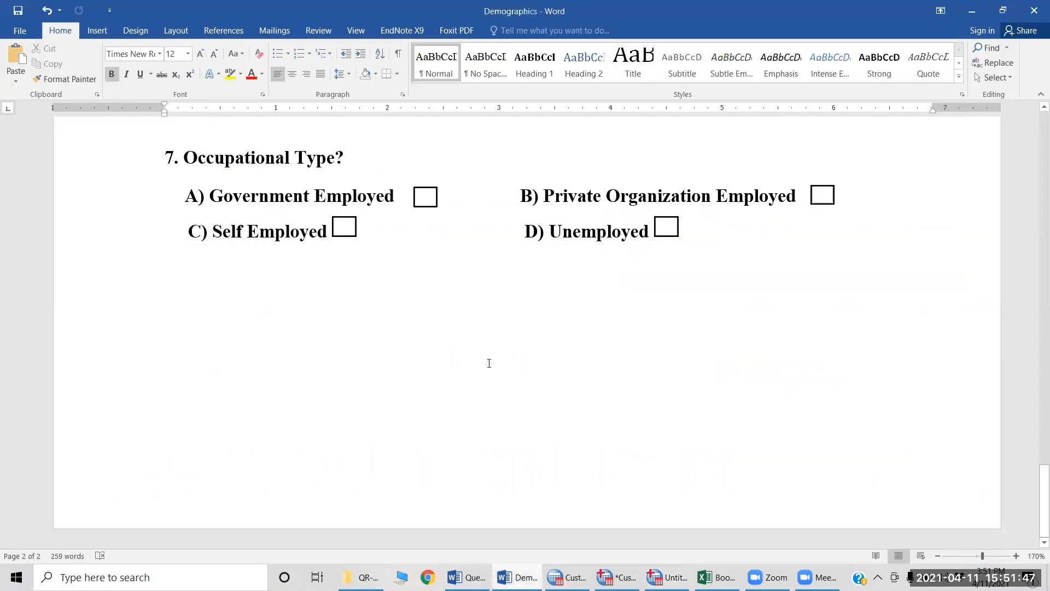
scroll(481, 295, "up", 3)
scroll(481, 295, "up", 10)
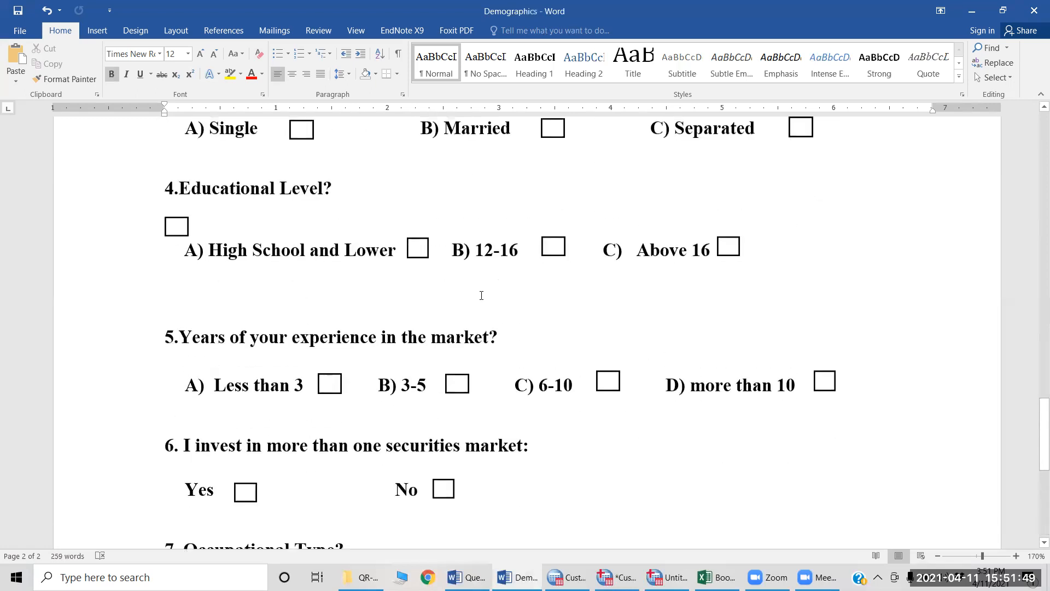
scroll(481, 296, "up", 3)
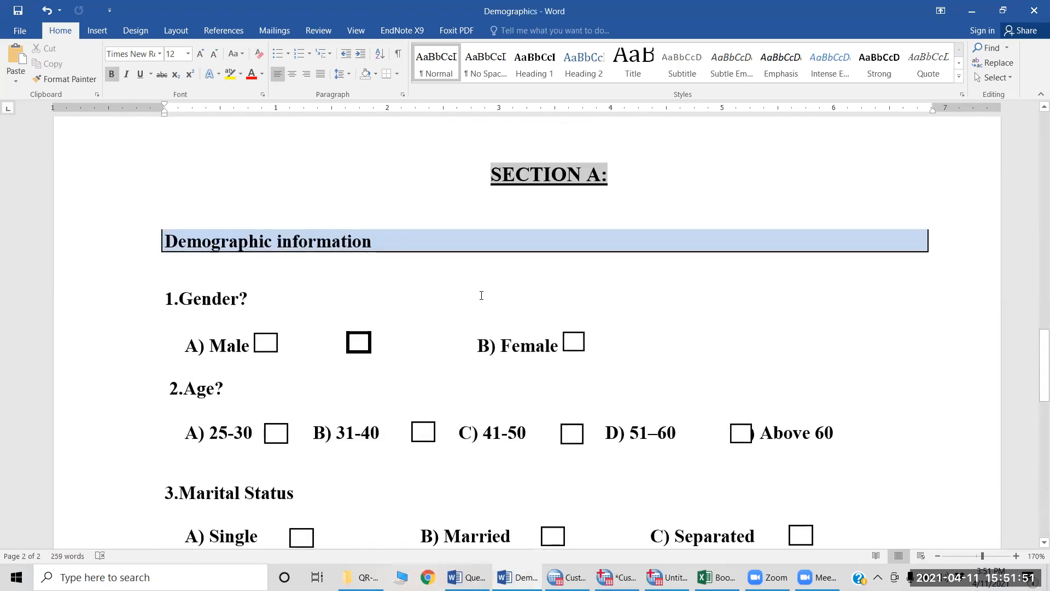
scroll(481, 296, "down", 1)
scroll(481, 295, "down", 8)
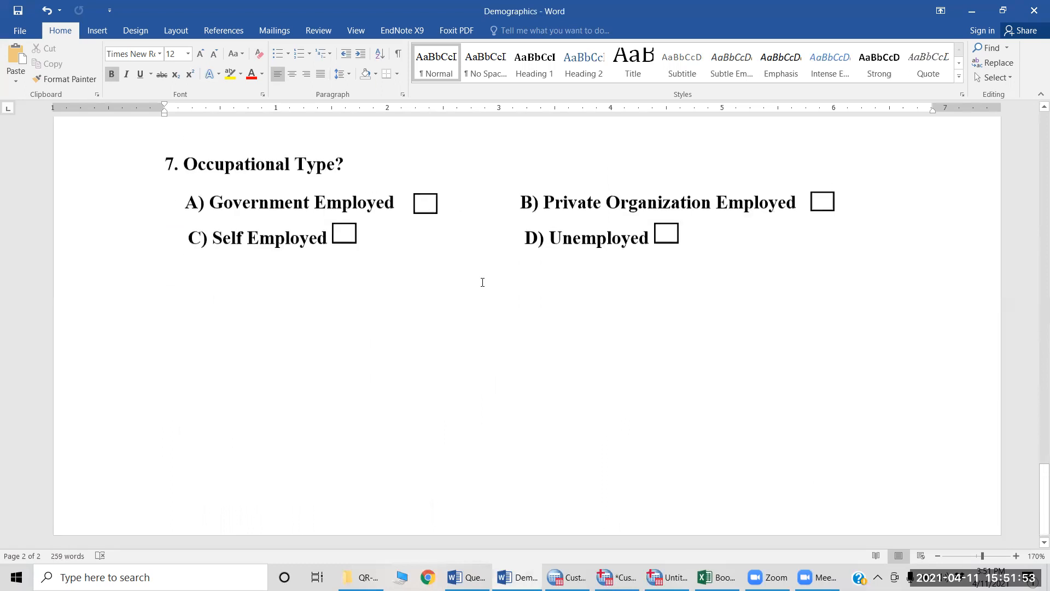
Step: Switch back to the Questionnaire document and review General Impression items 1 to 6
key("alt+Tab")
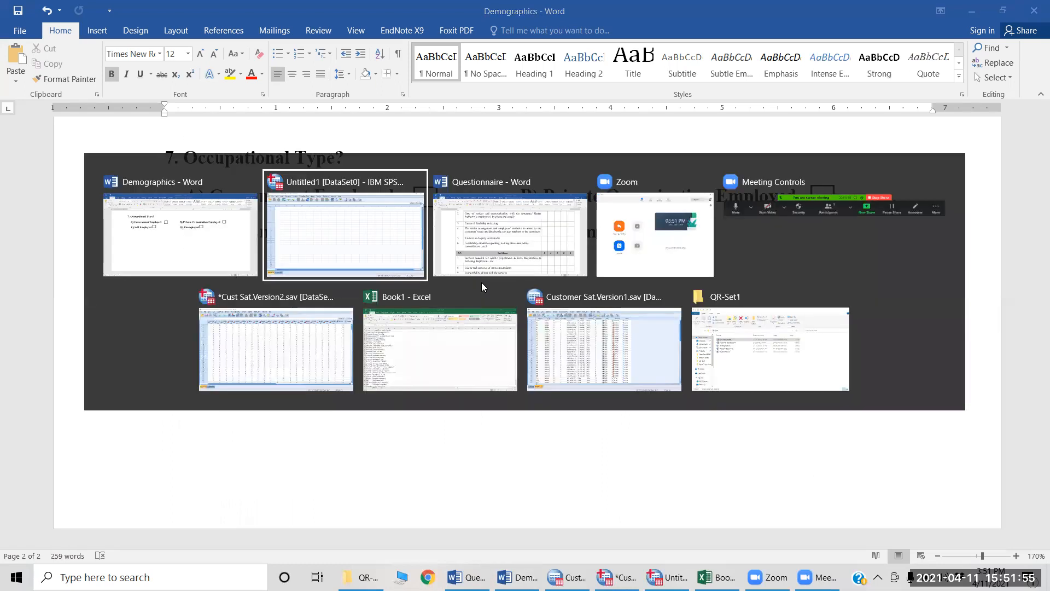
key("alt+Tab")
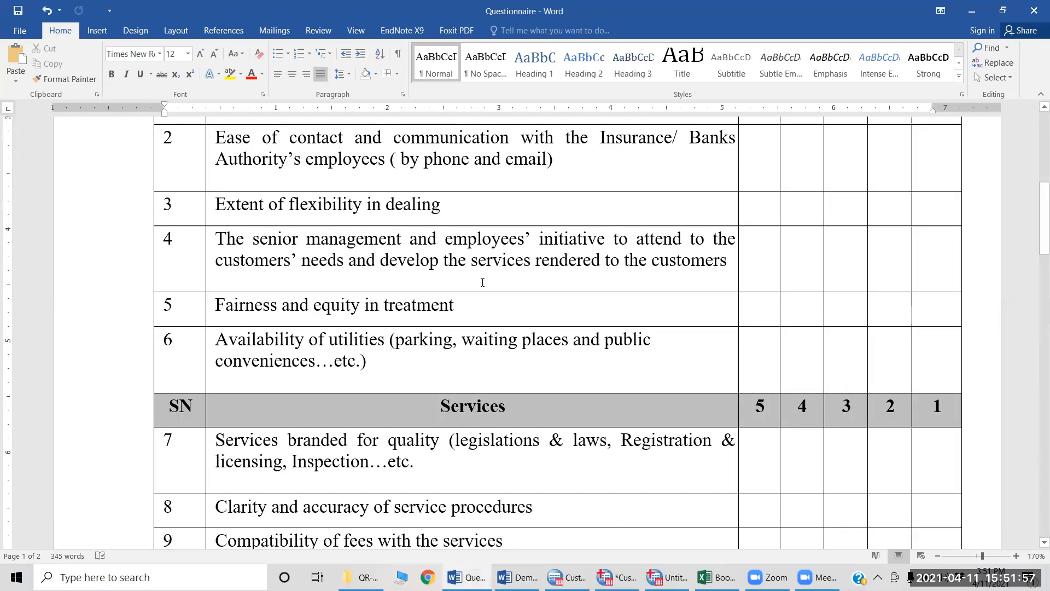
scroll(482, 282, "up", 5)
scroll(482, 283, "down", 2)
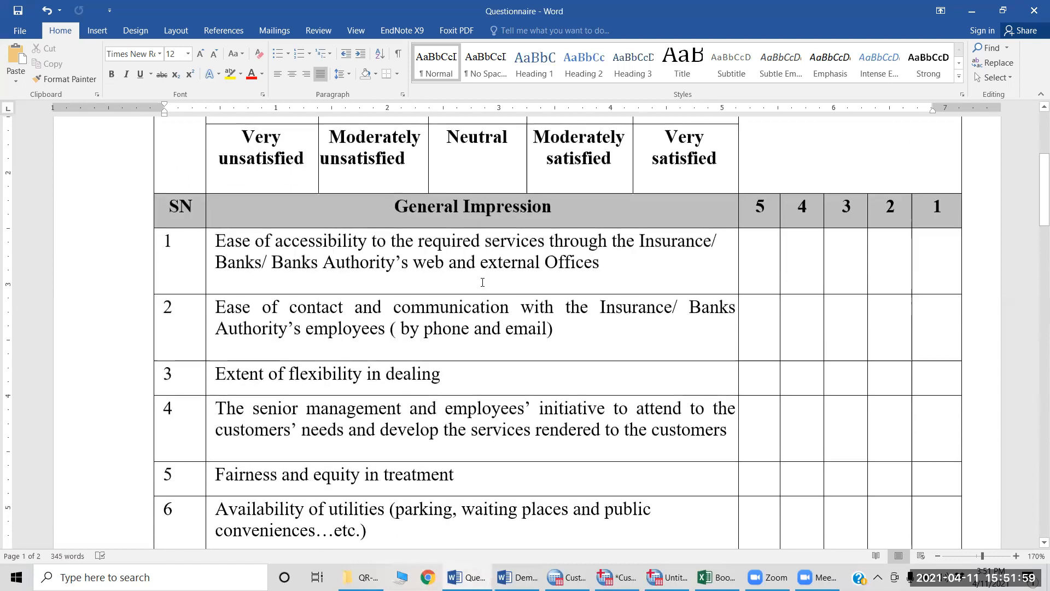
scroll(482, 282, "down", 1)
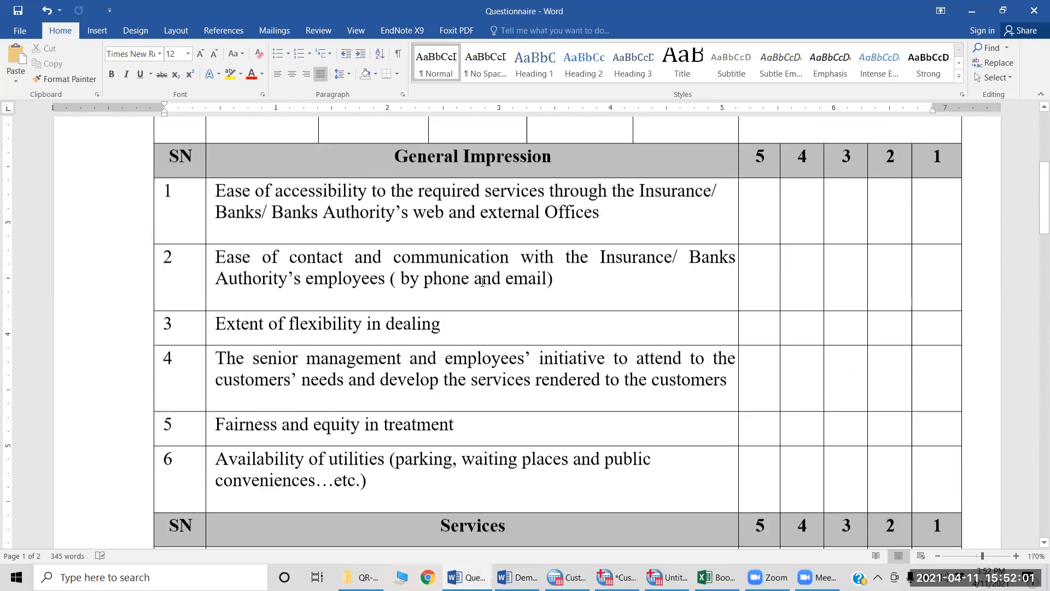
scroll(482, 283, "down", 1)
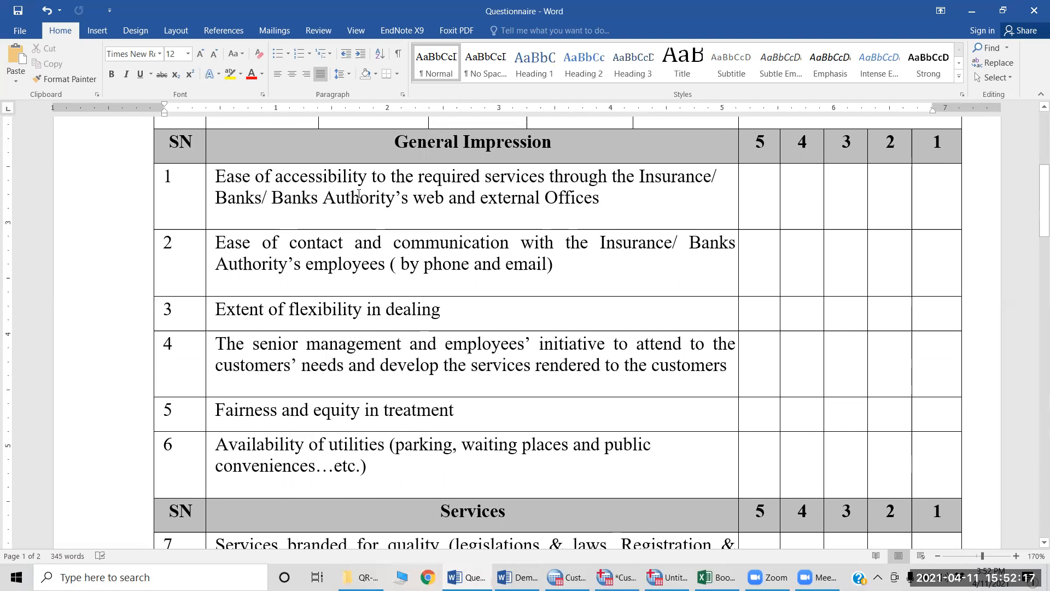
Step: Switch to the Untitled1 dataset in SPSS and show its Variable View
key("alt+Tab")
key("alt+Tab")
key("alt+Tab")
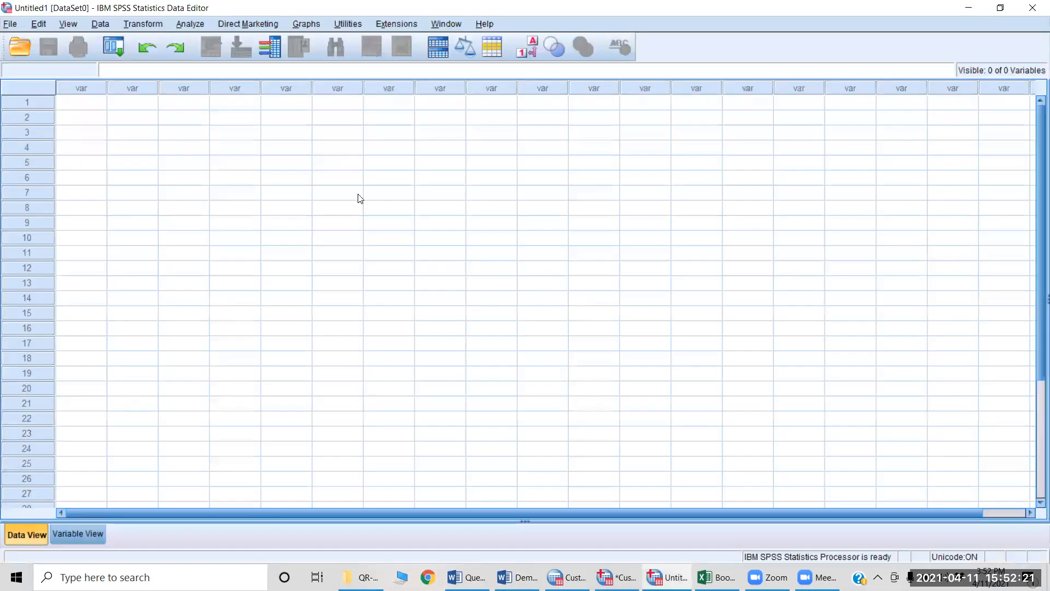
key("ctrl+t")
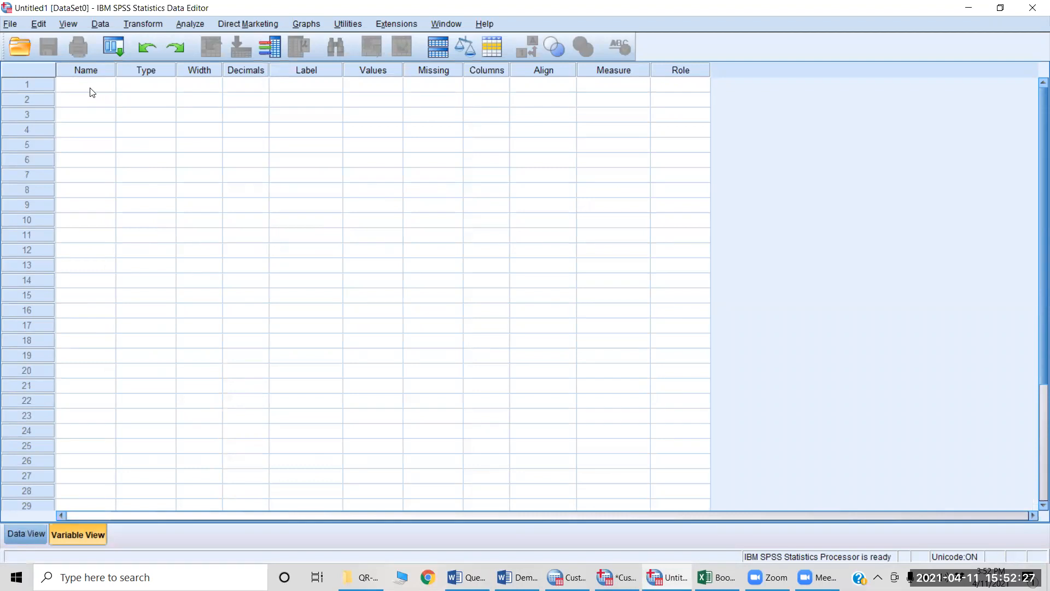
Step: Compare the wording of General Impression item 1 in the Word questionnaire with the Variable View columns in SPSS
key("alt+Tab")
key("alt+Tab")
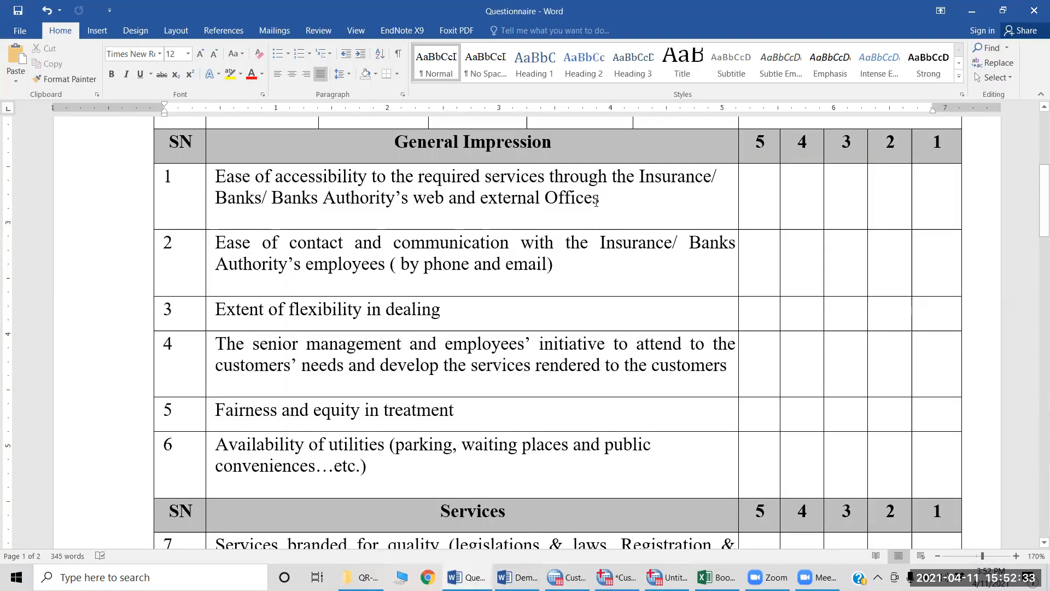
key("alt+Tab")
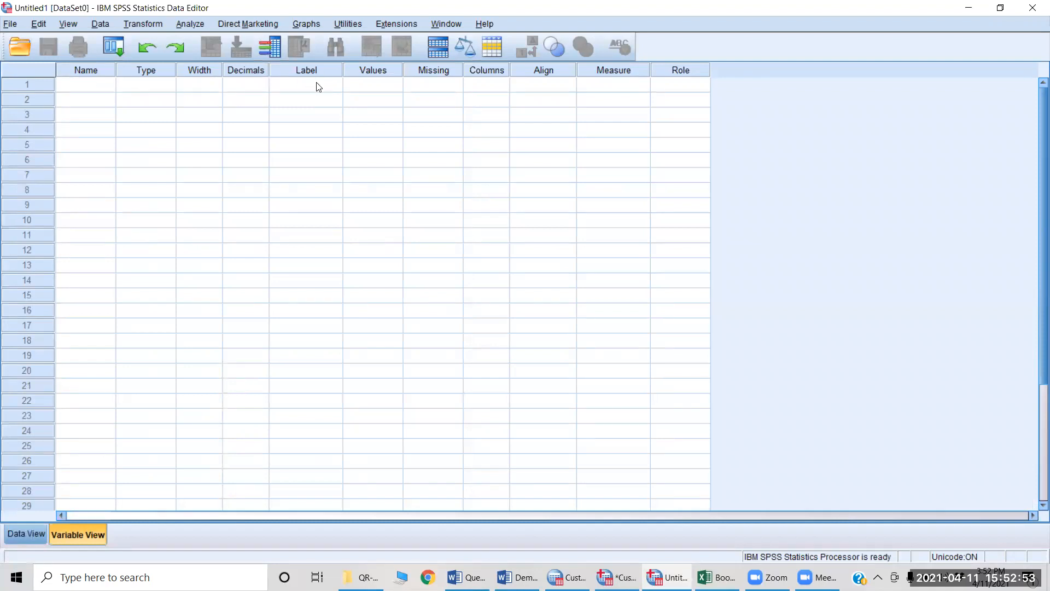
key("alt+Tab")
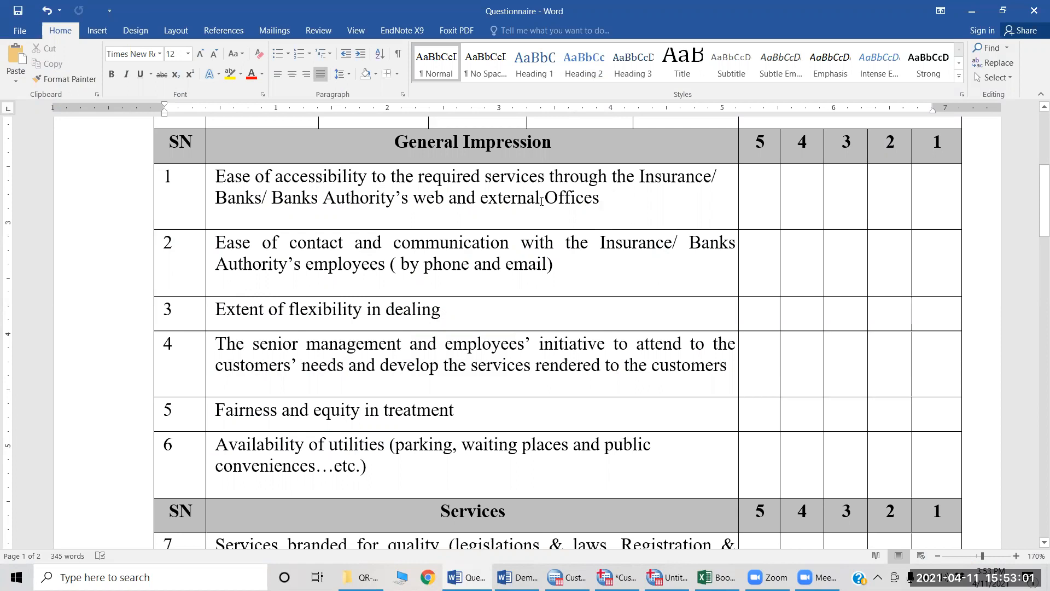
Step: Compare the General Impression items and satisfaction scale in the Word questionnaire with the empty Variable View in SPSS
key("alt+Tab")
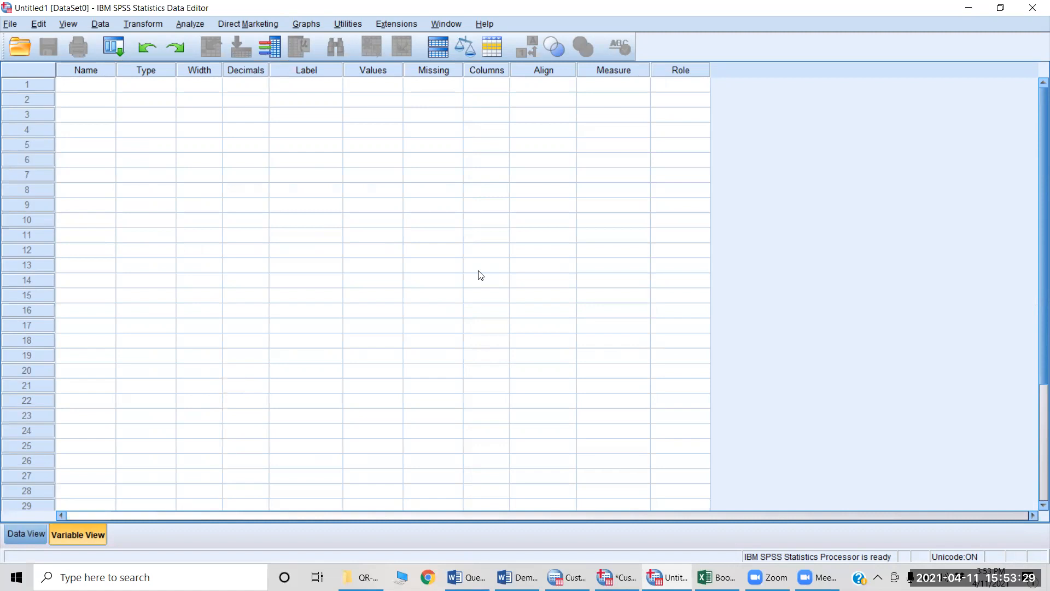
key("alt+Tab")
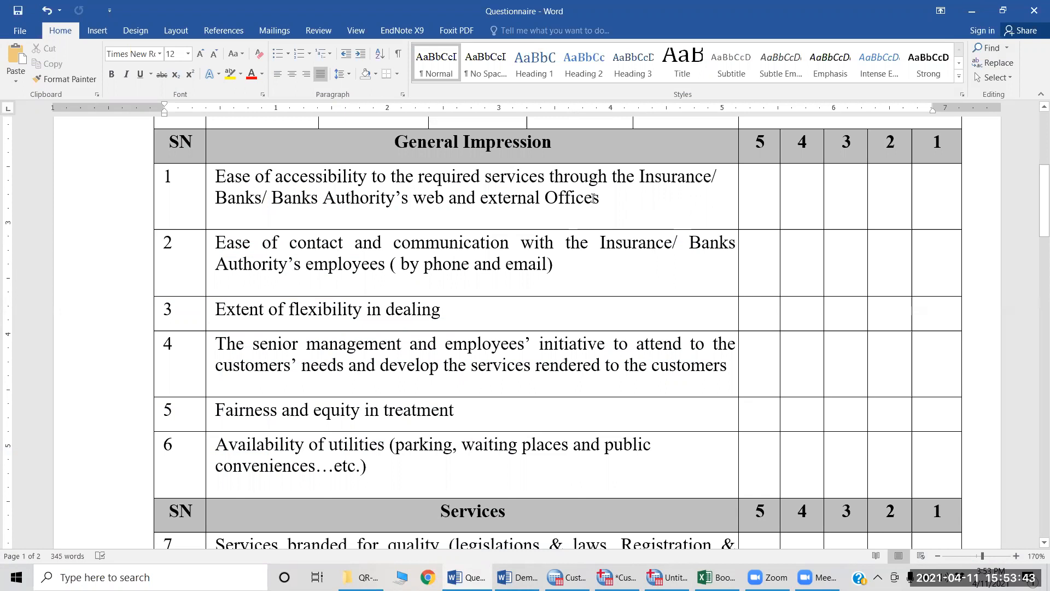
key("alt+Tab")
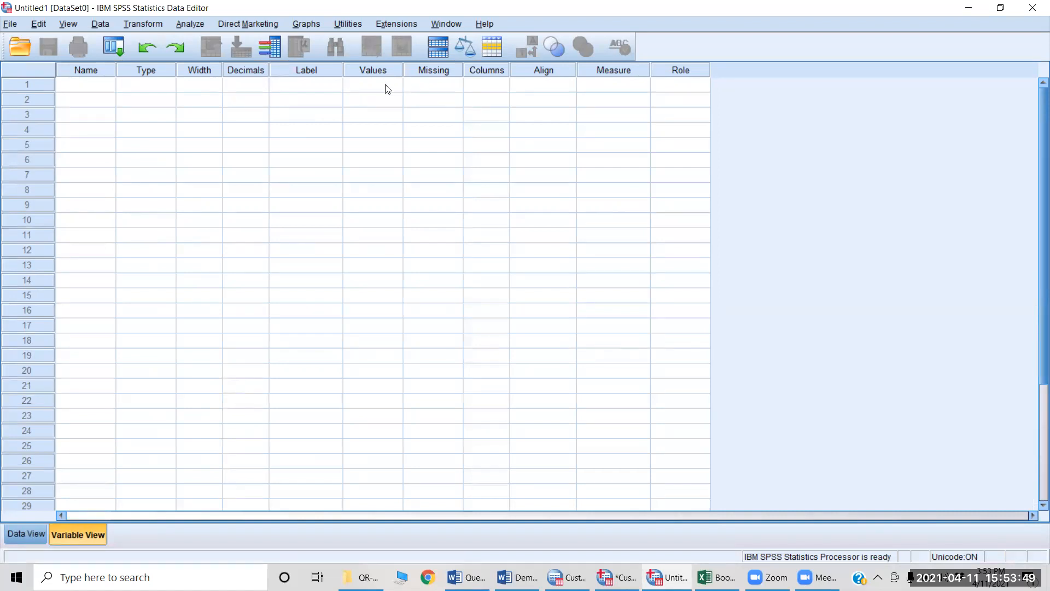
key("alt+Tab")
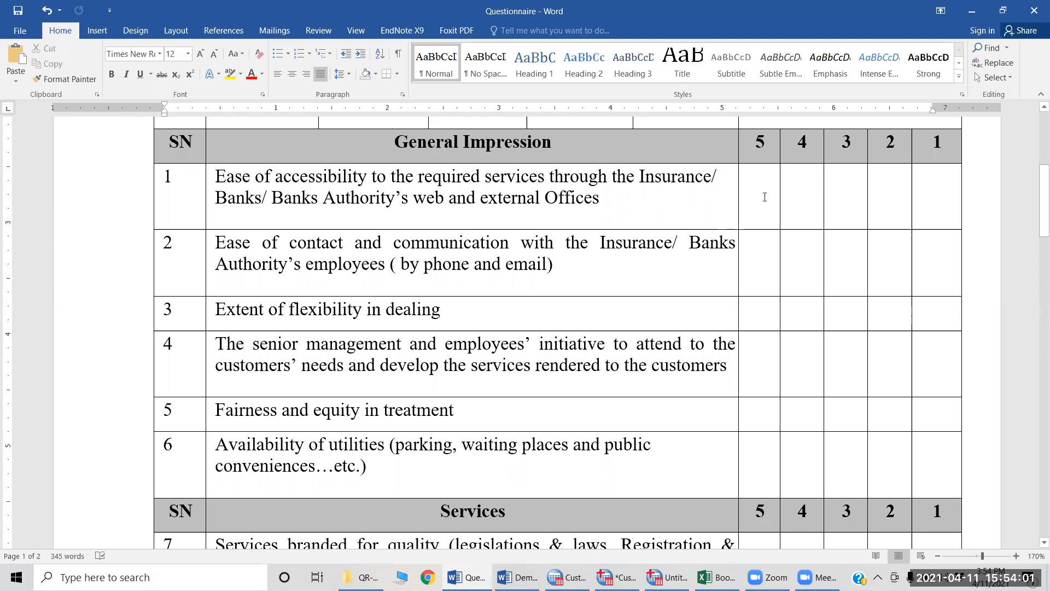
scroll(806, 191, "up", 3)
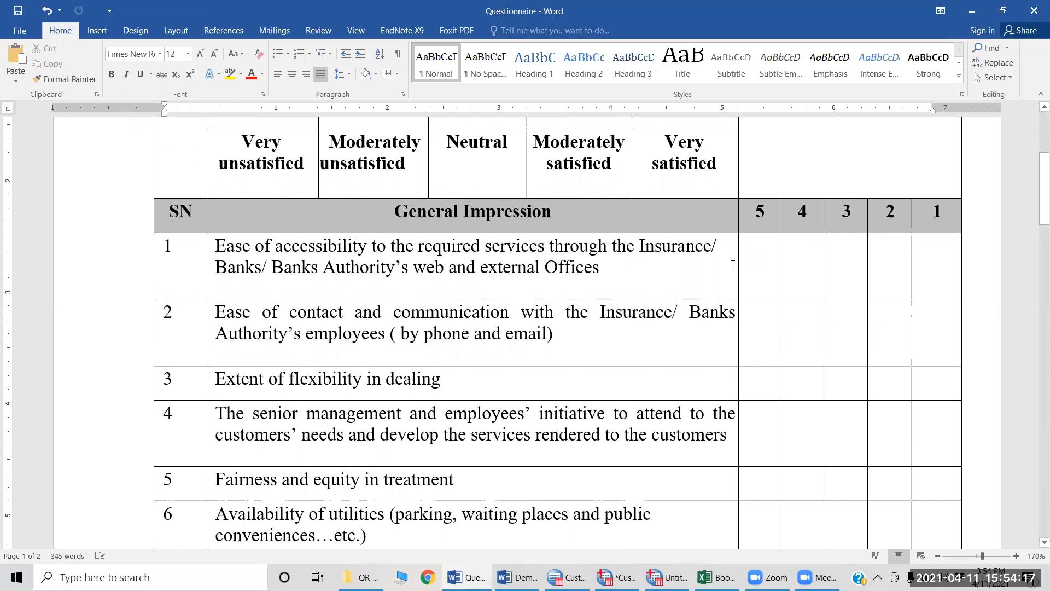
Step: Switch to SPSS and view the Value Labels dialog for the first variable, then close it without entering labels
key("alt+Tab")
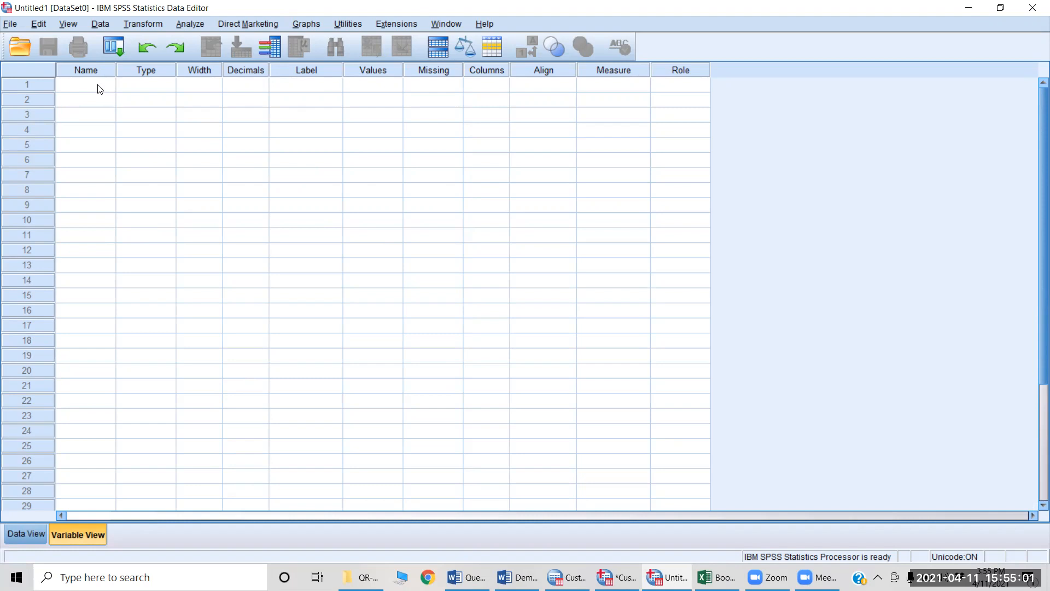
left_click(393, 88)
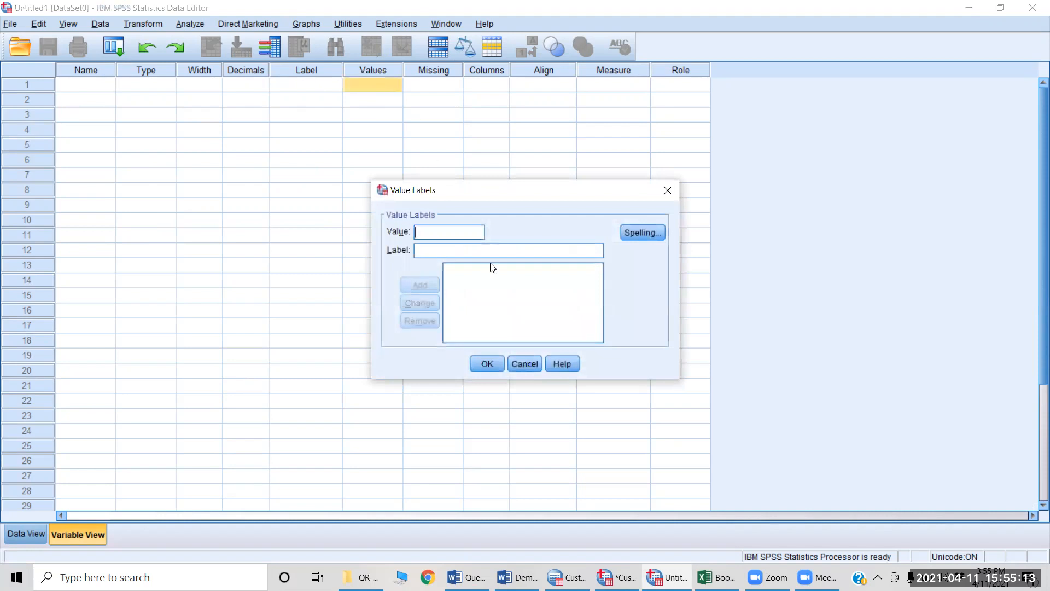
key("Escape")
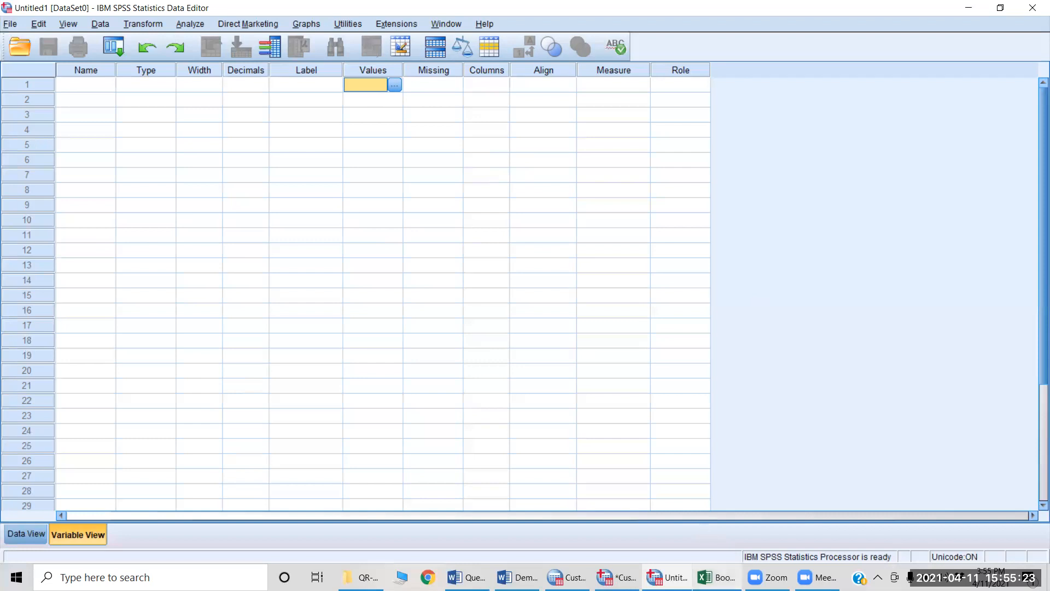
Step: Switch to Book1 in Excel and fit the widths of columns A and B to their contents
left_click(716, 577)
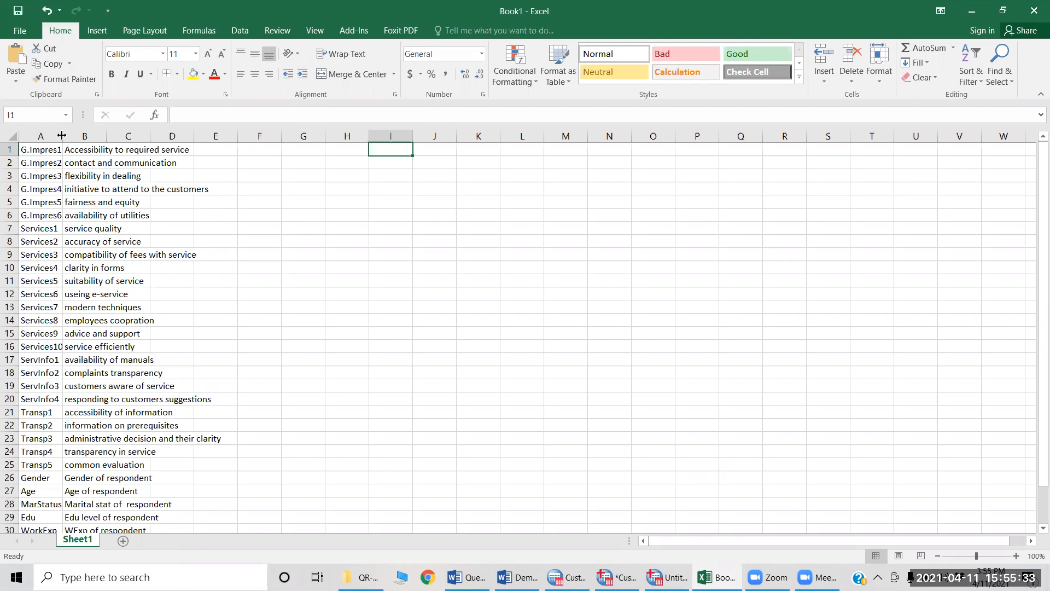
mouse_move(62, 135)
left_mouse_down()
mouse_move(75, 137)
mouse_move(61, 135)
left_mouse_up()
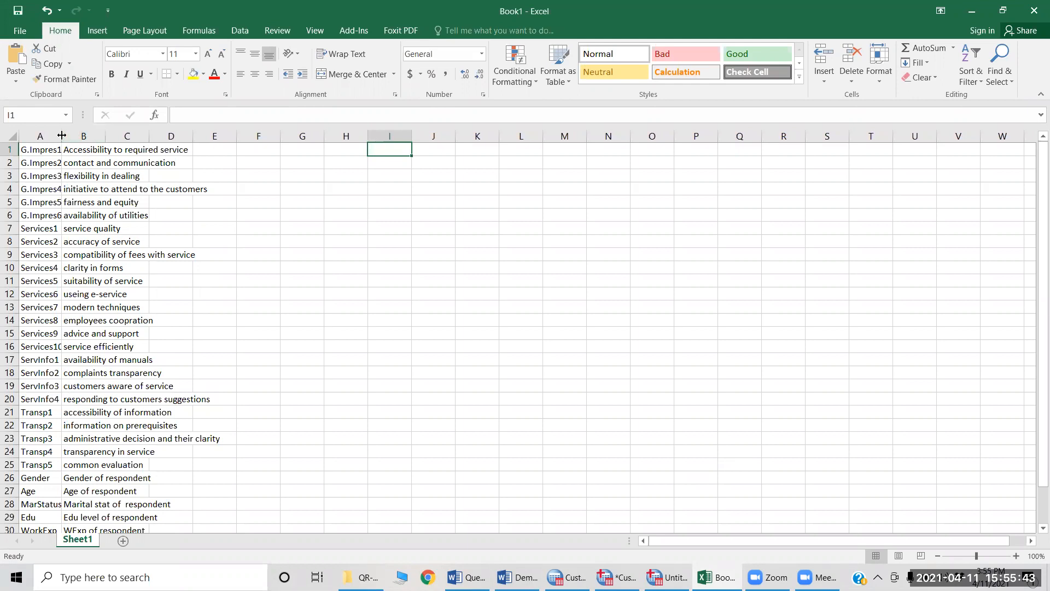
double_click(62, 135)
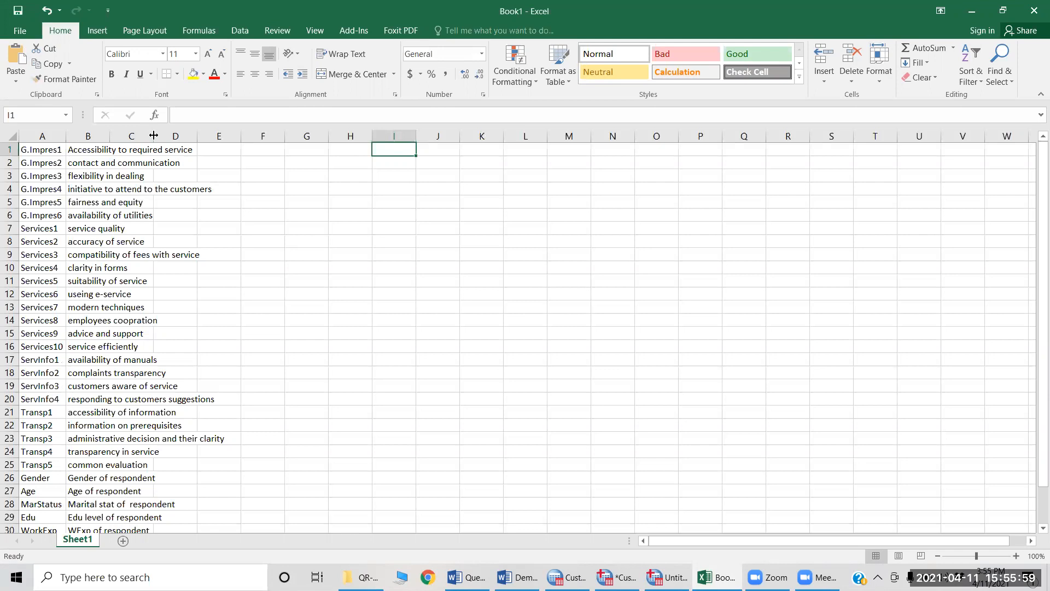
double_click(109, 133)
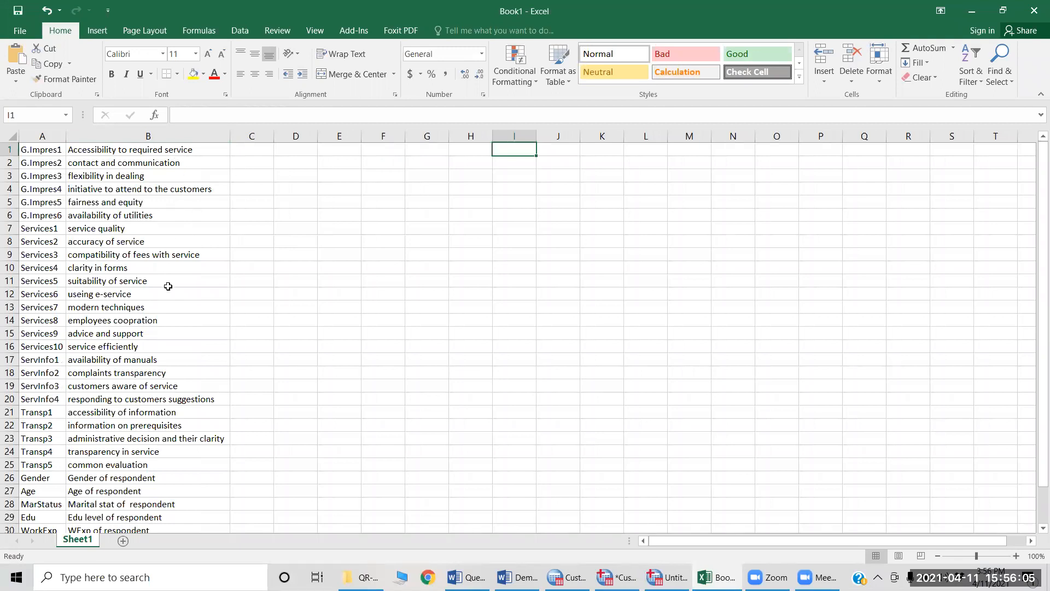
Step: Look through the variable names and labels in Book1 and compare them with the General Impression items in the Word questionnaire
scroll(168, 286, "down", 3)
scroll(168, 286, "up", 1)
scroll(168, 286, "up", 2)
key("alt+Tab")
key("alt+Tab")
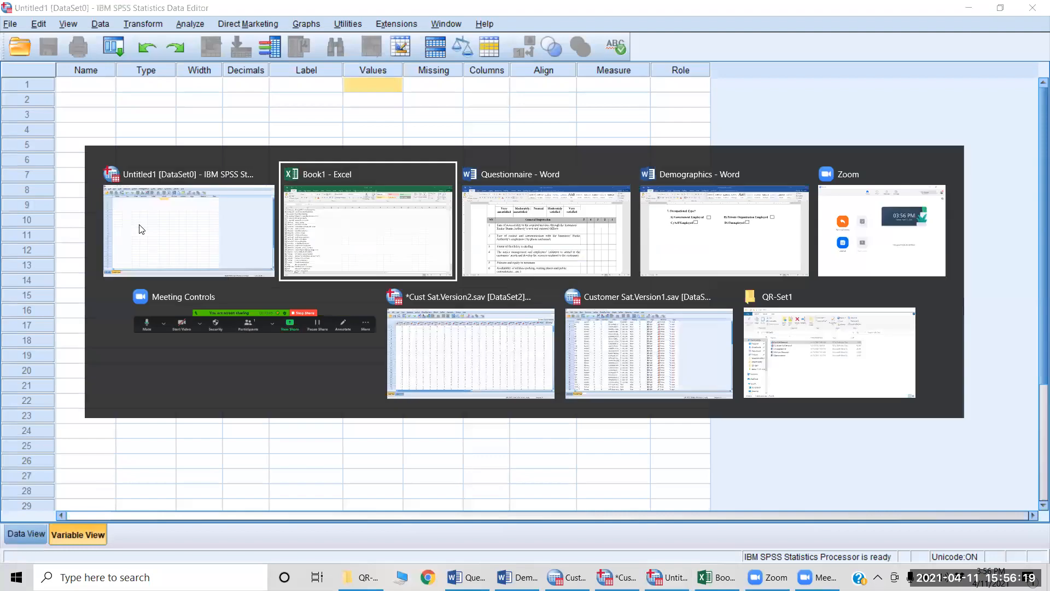
key("alt+Tab")
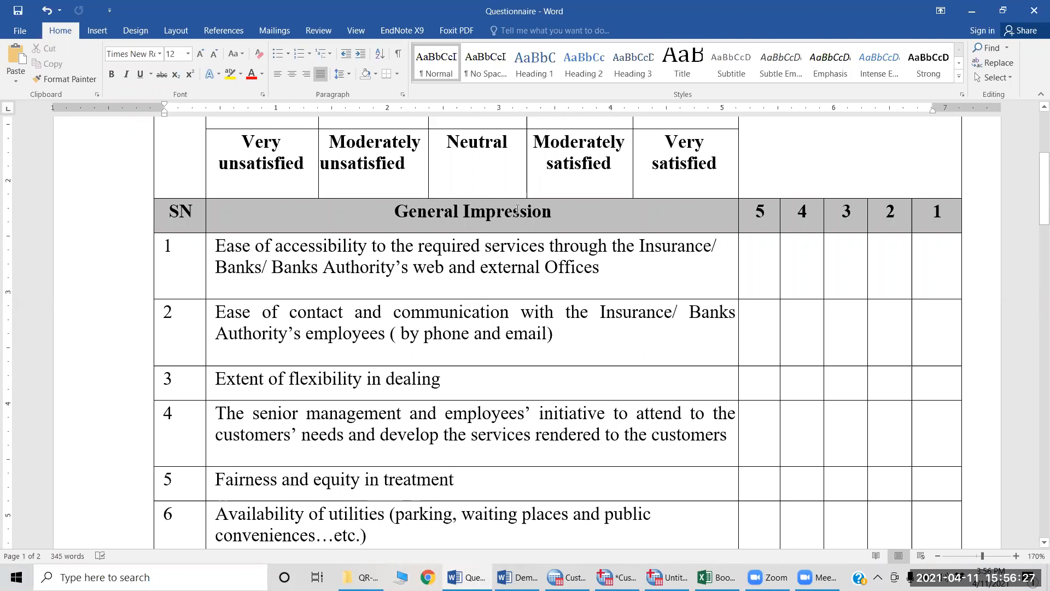
scroll(440, 313, "down", 1)
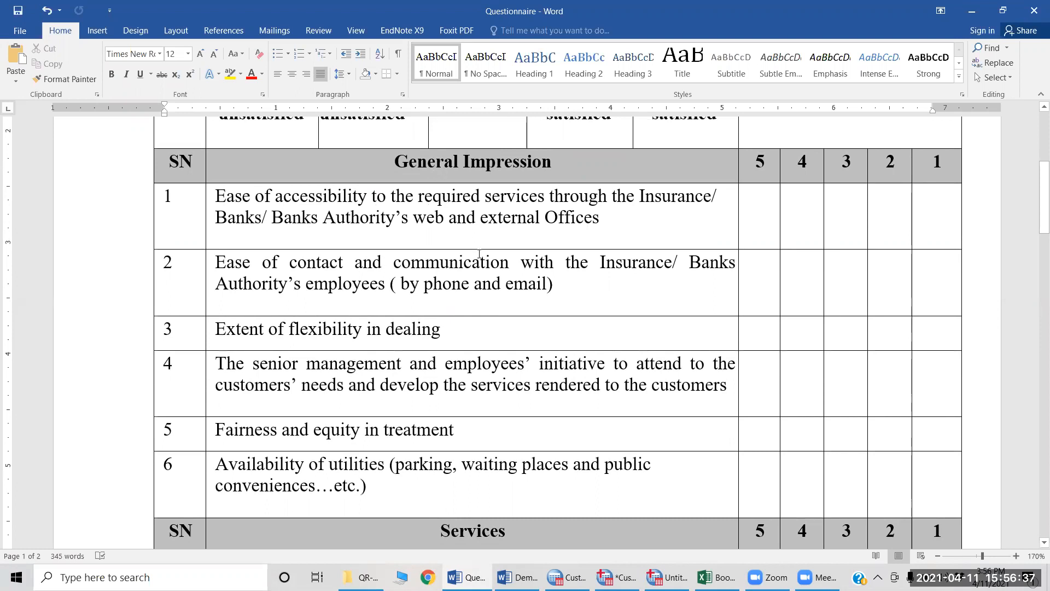
scroll(480, 253, "down", 1)
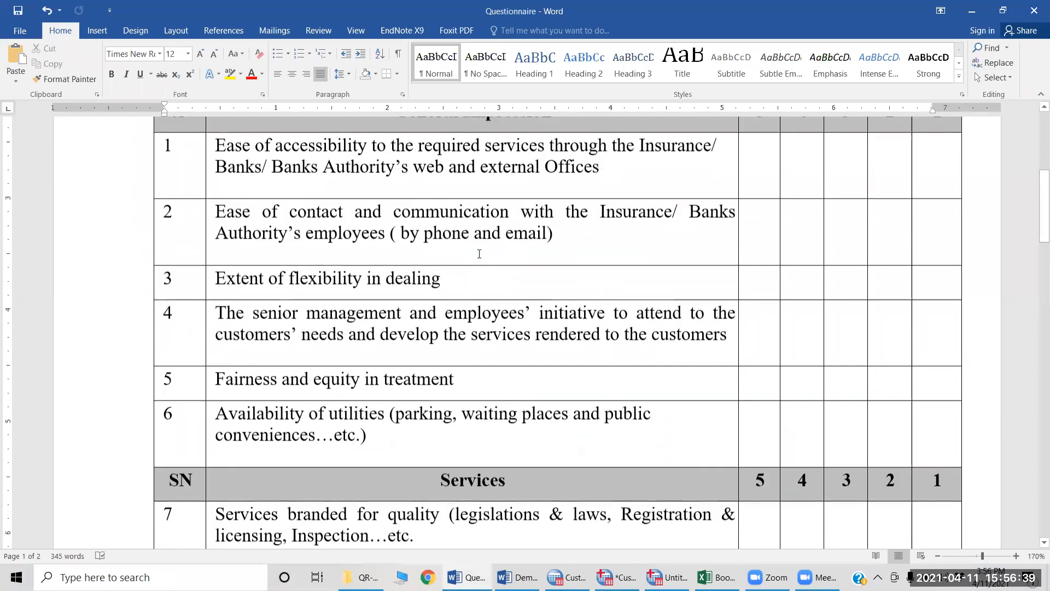
scroll(479, 253, "up", 1)
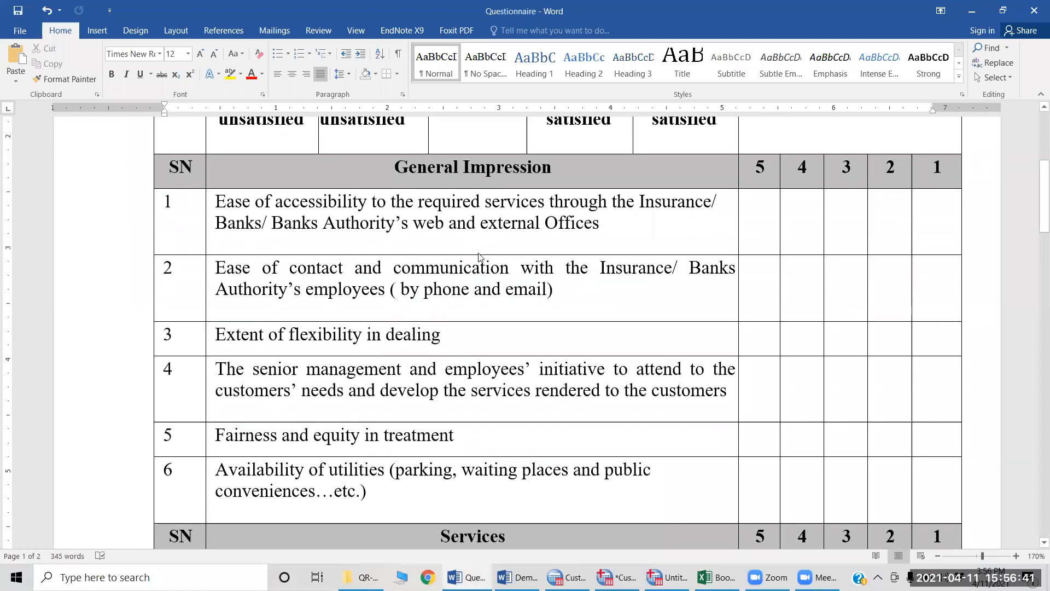
Step: Switch to Book1 in Excel, enter G.Impres1 in cell H1 and fill the numbered series down to H6
key("alt+Tab")
key("alt+Tab")
key("alt+Tab")
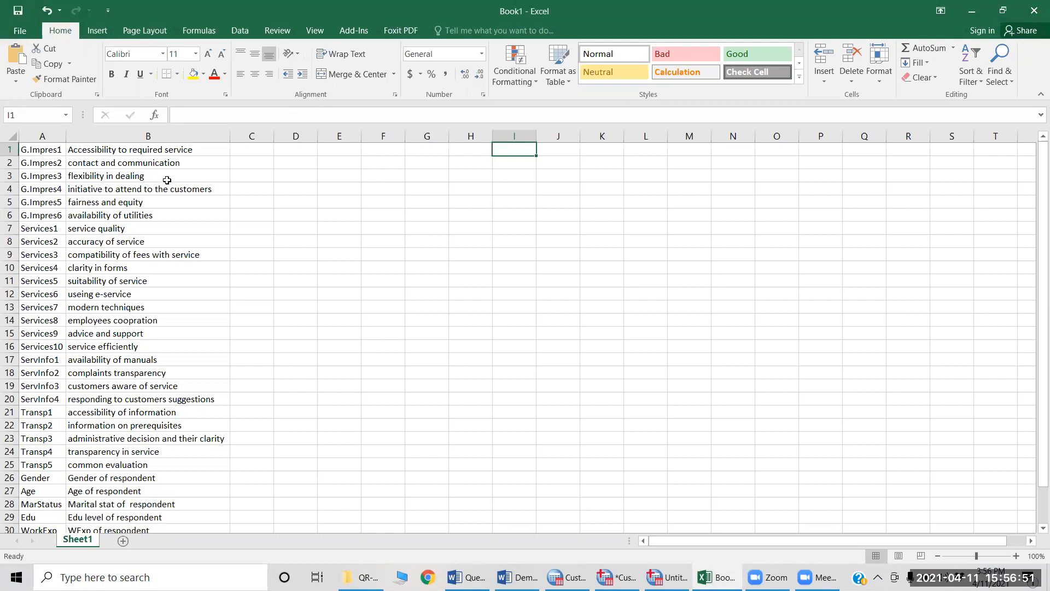
left_click(460, 150)
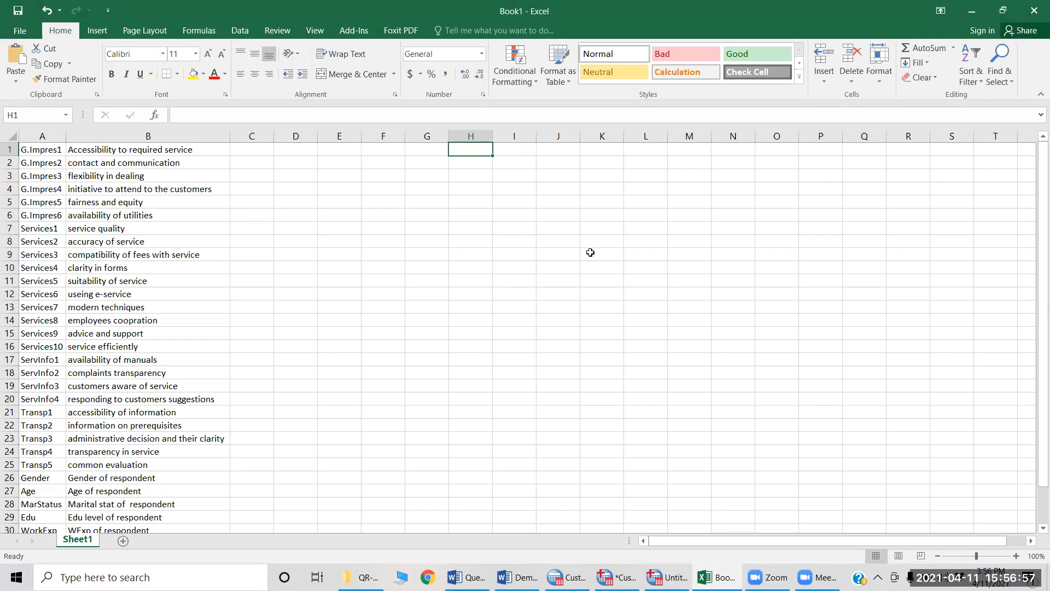
type("G.Impre")
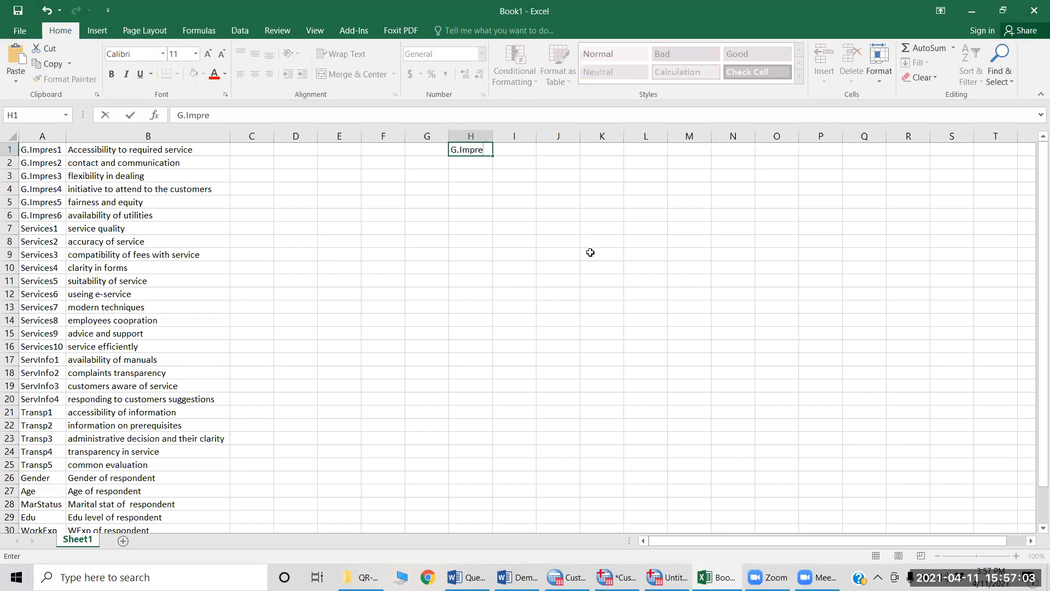
type("s1")
key("Return")
key("Up")
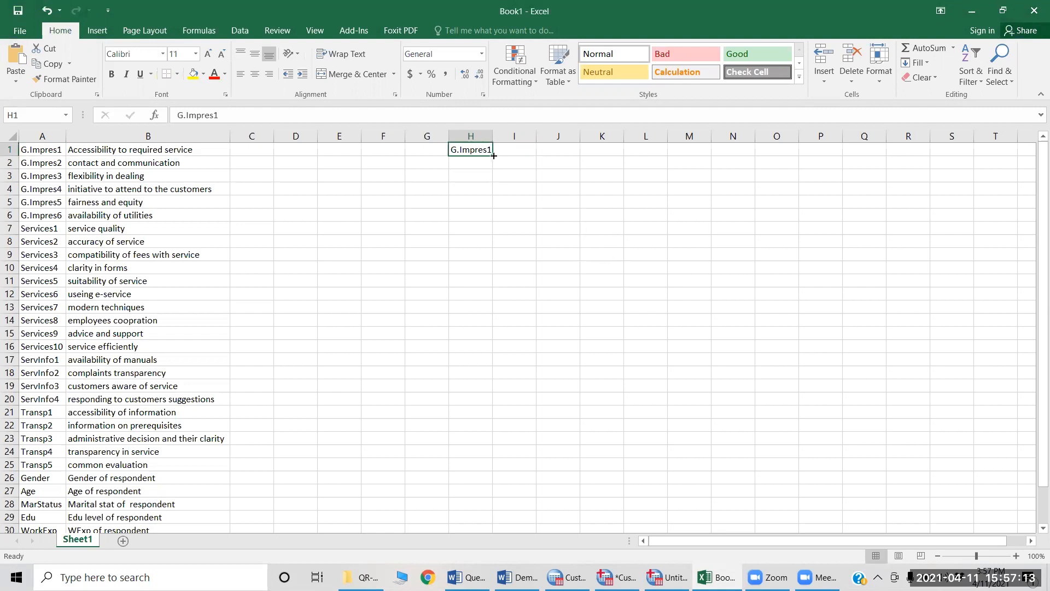
left_click_drag(494, 156, 500, 216)
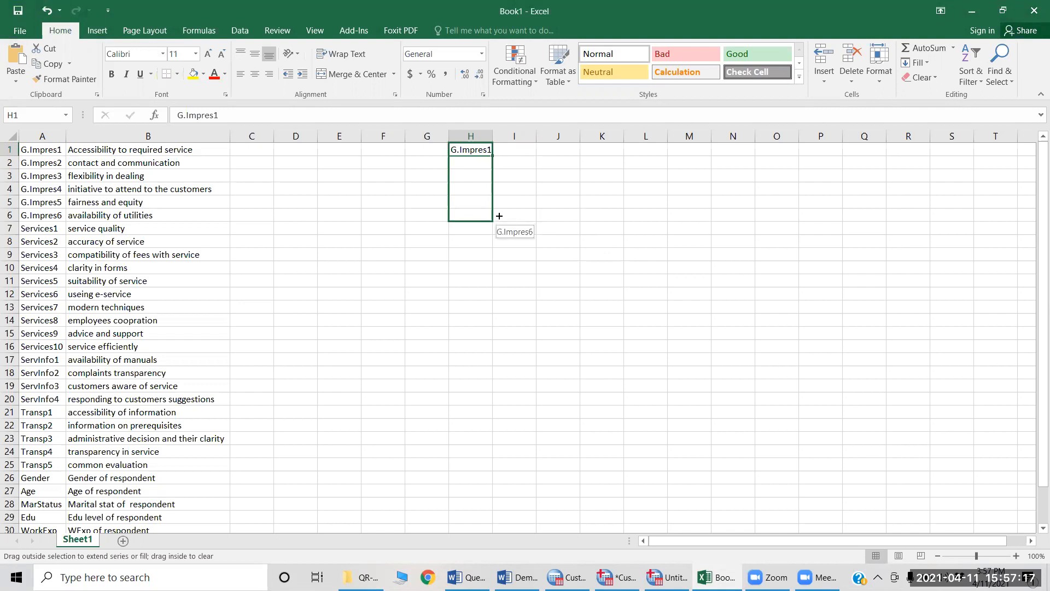
left_click_drag(500, 216, 499, 215)
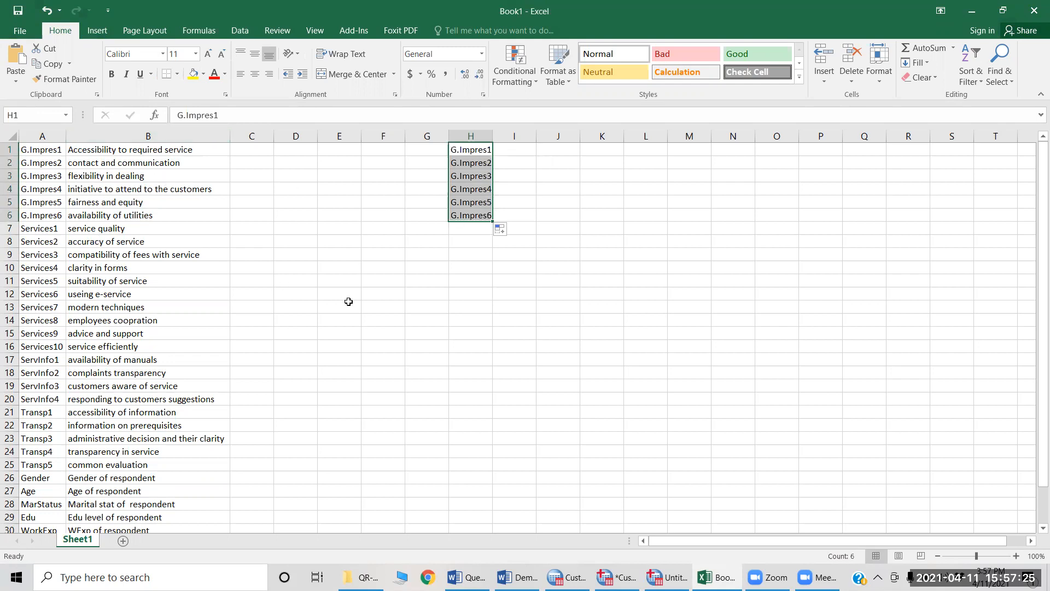
Step: Switch to the Questionnaire document in Word and review the General Impression items and the Services items starting at 7
key("alt+Tab")
key("alt+Tab")
key("alt+Tab")
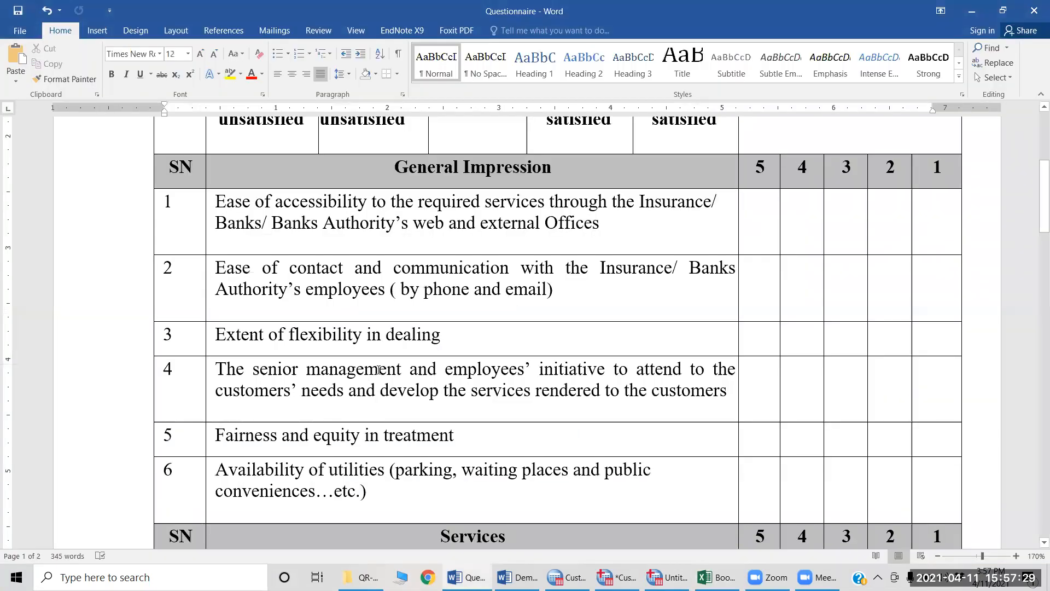
scroll(378, 355, "down", 3)
scroll(379, 355, "down", 3)
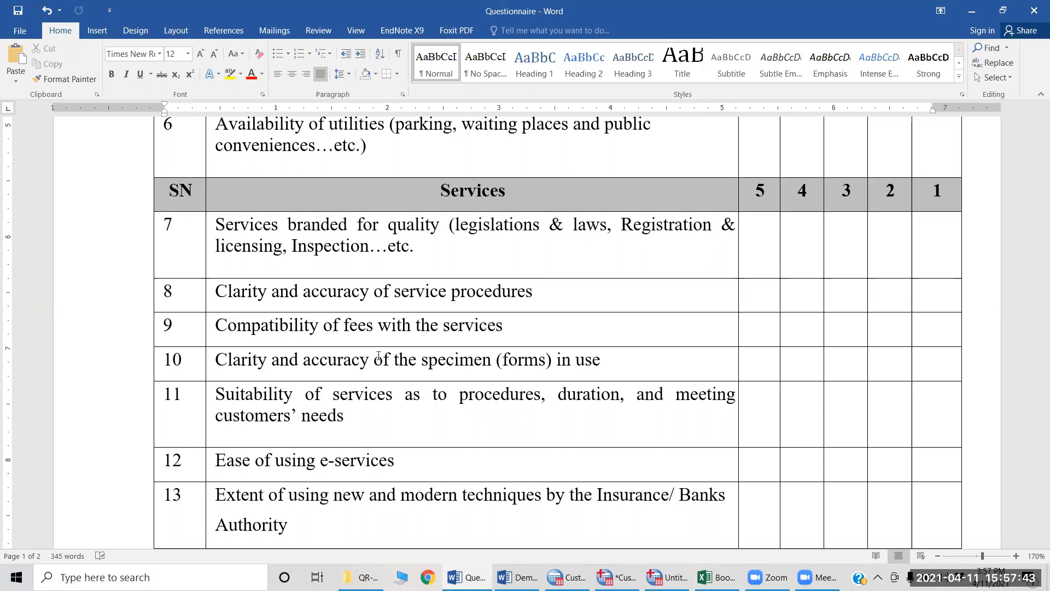
scroll(379, 356, "up", 5)
scroll(379, 357, "up", 2)
scroll(359, 197, "down", 1)
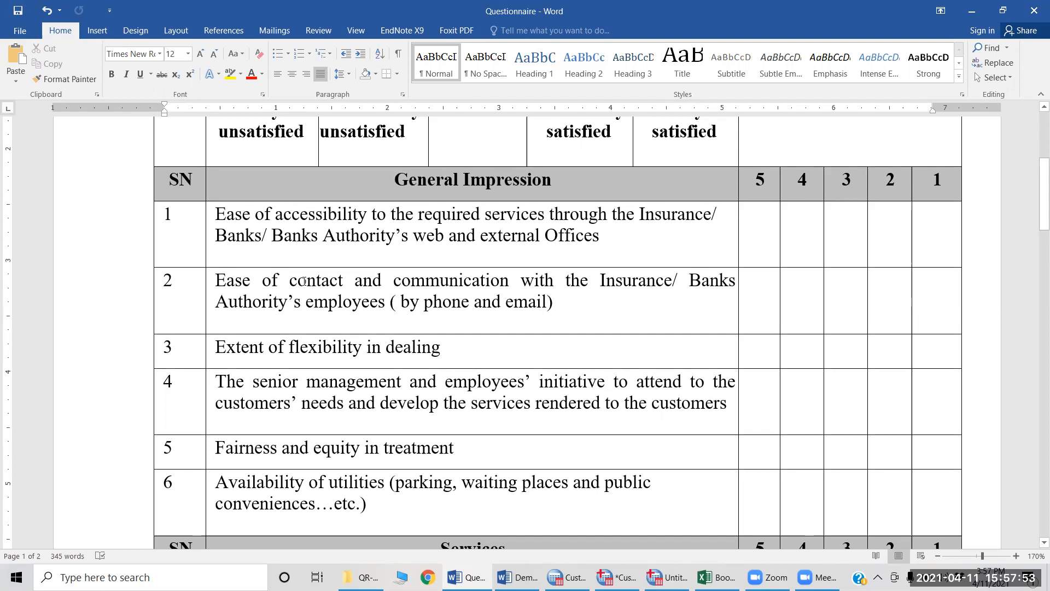
scroll(304, 281, "down", 3)
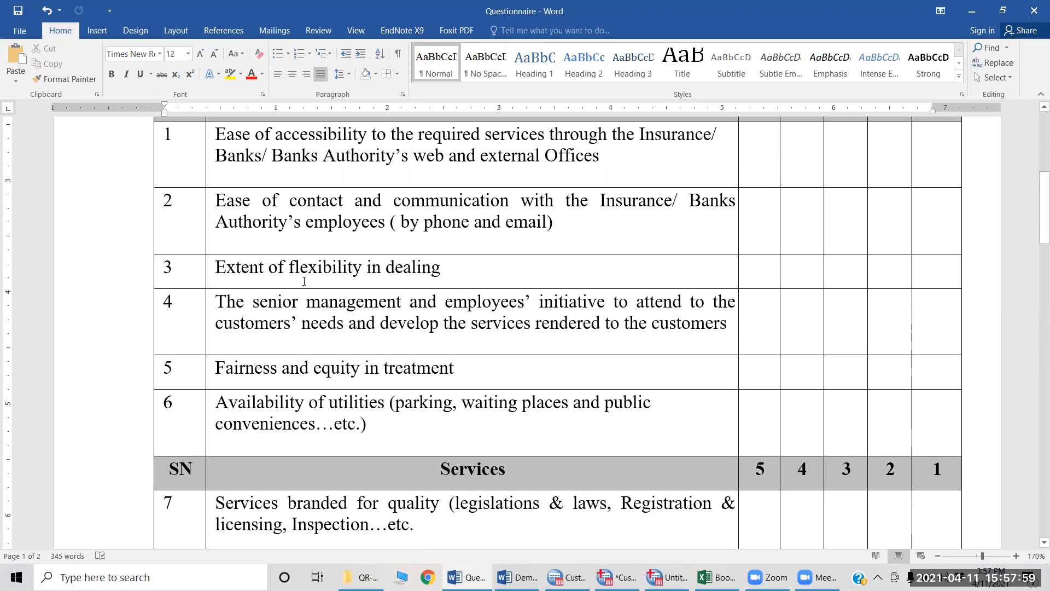
scroll(304, 281, "up", 3)
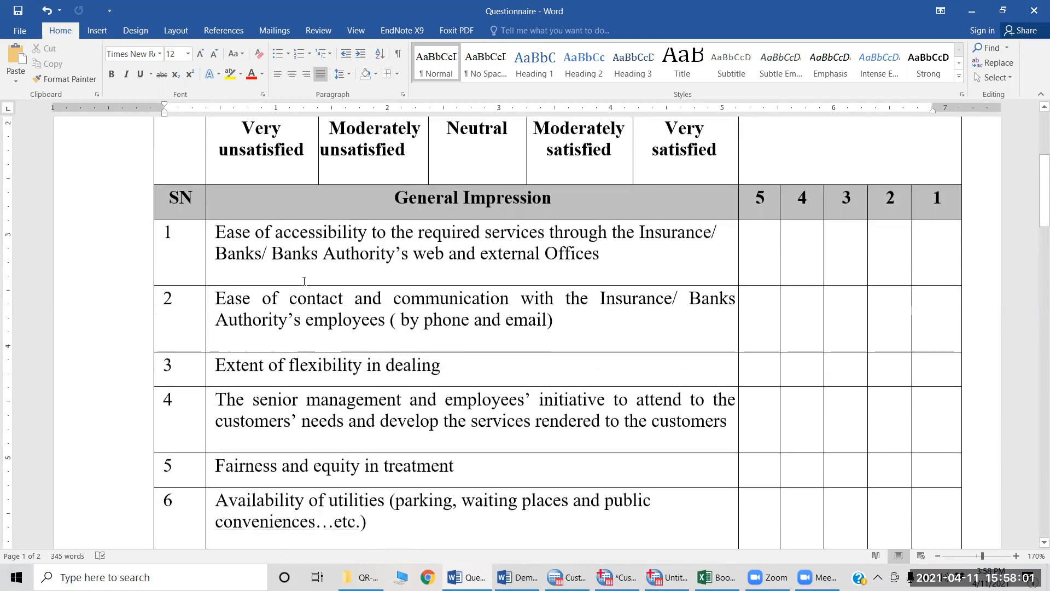
scroll(304, 281, "down", 2)
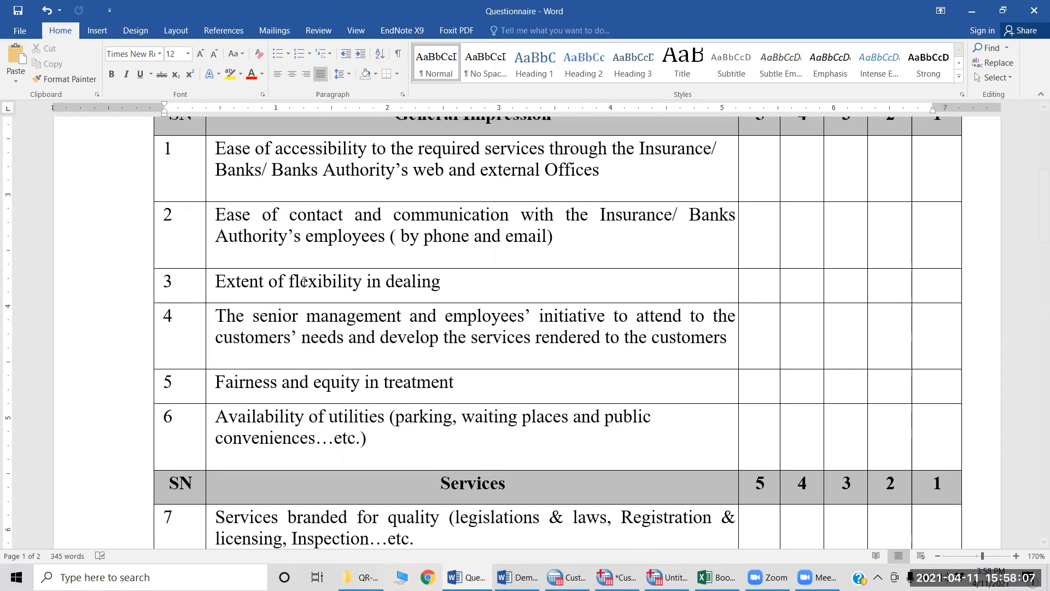
scroll(304, 281, "down", 3)
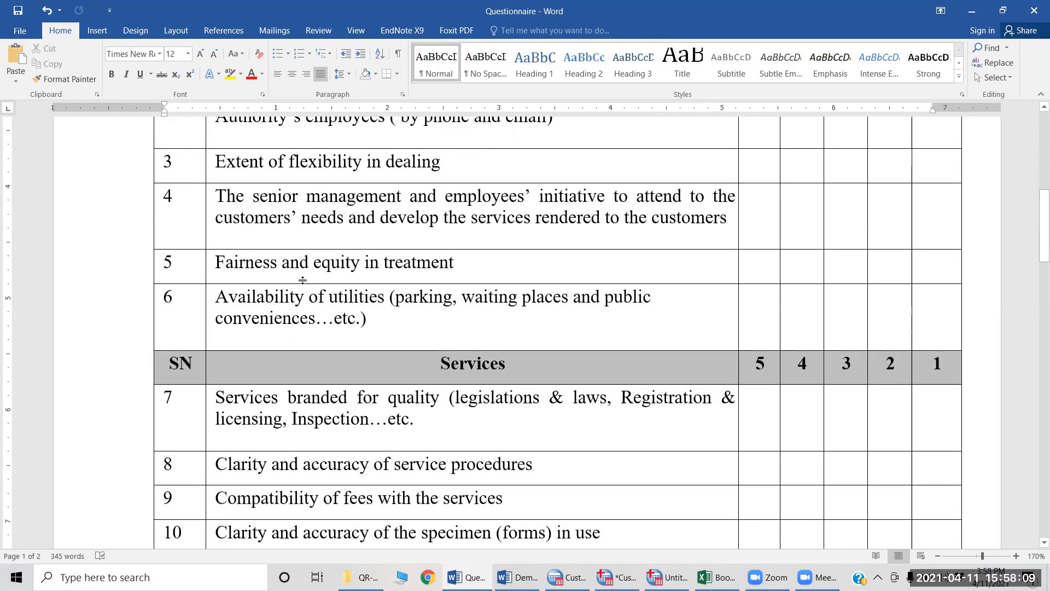
scroll(305, 281, "down", 3)
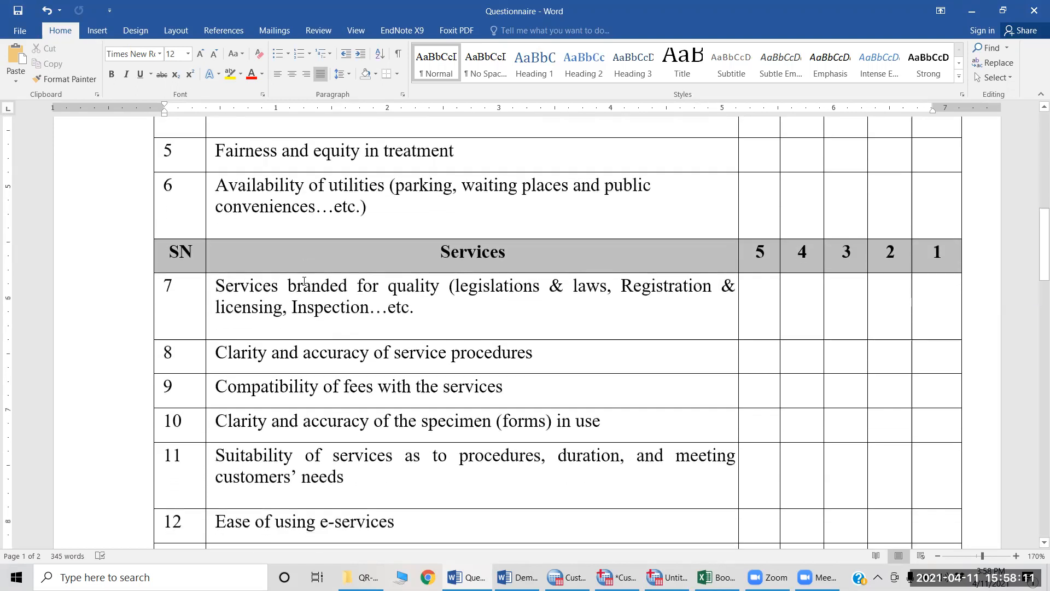
Step: Switch to Book1 in Excel, enter services1 in cell F1 and fill the numbered series down to F10
key("alt+Tab")
key("alt+Tab")
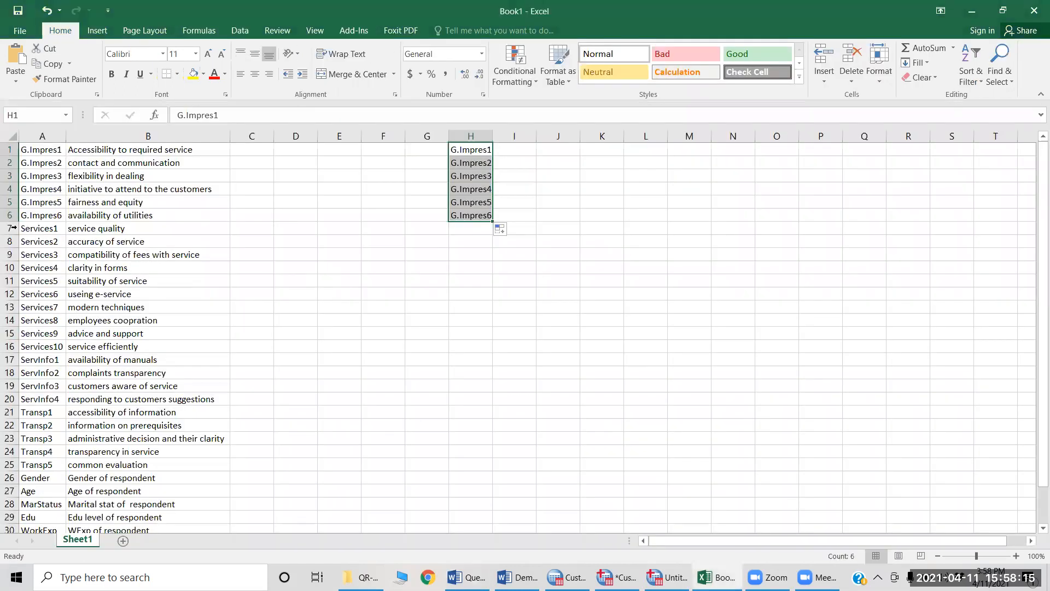
left_click(383, 150)
type("s")
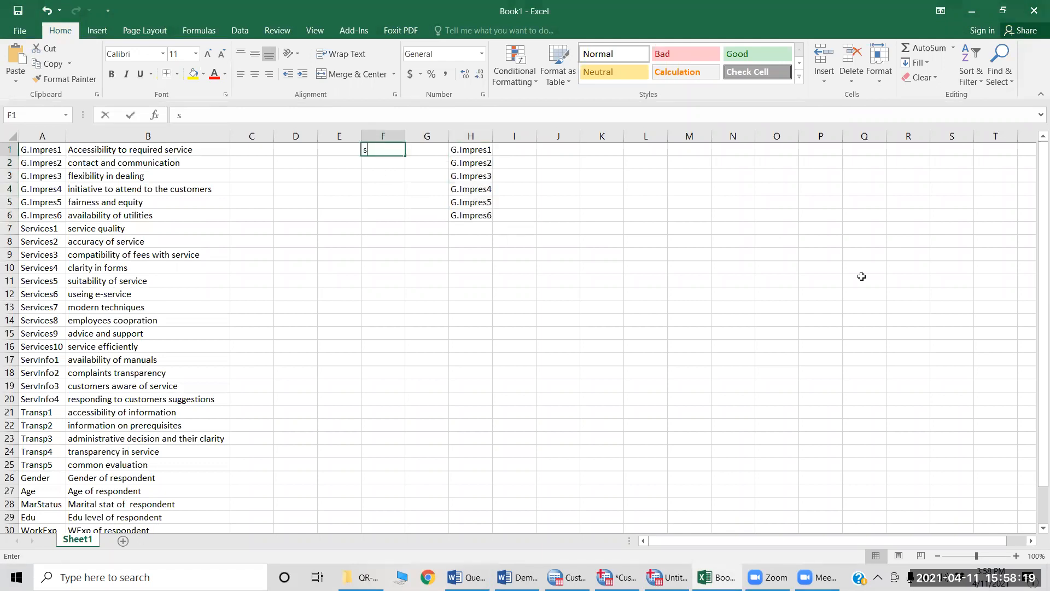
type("ervice")
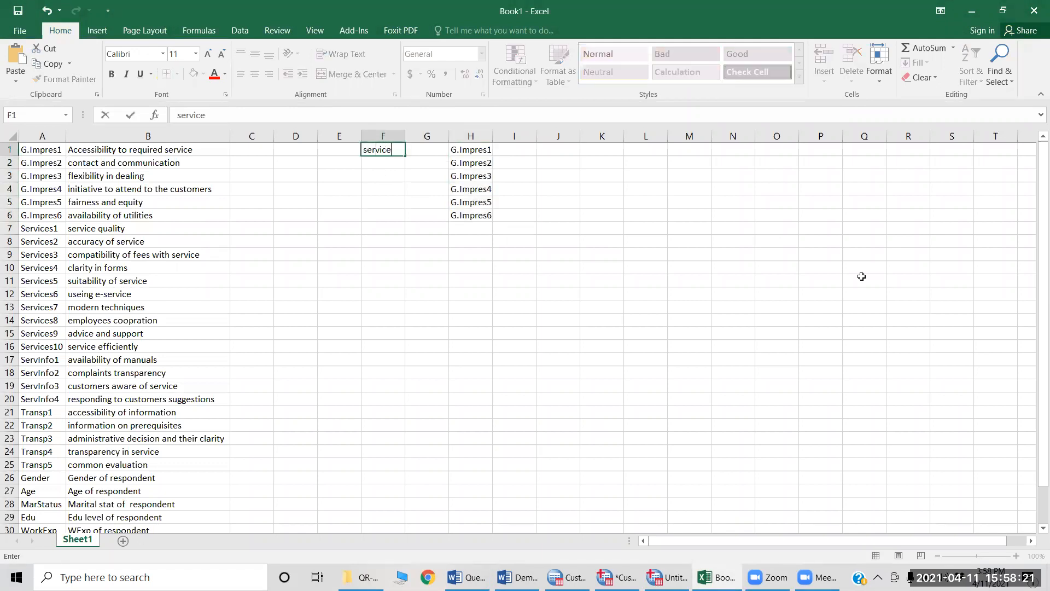
type("s1")
key("Return")
key("Up")
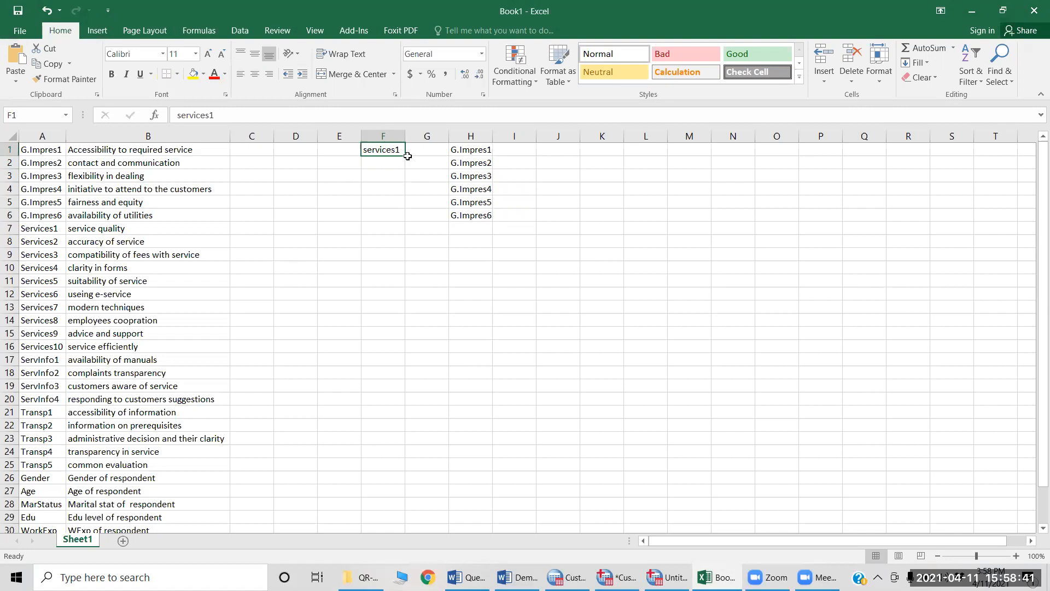
left_click_drag(404, 157, 403, 271)
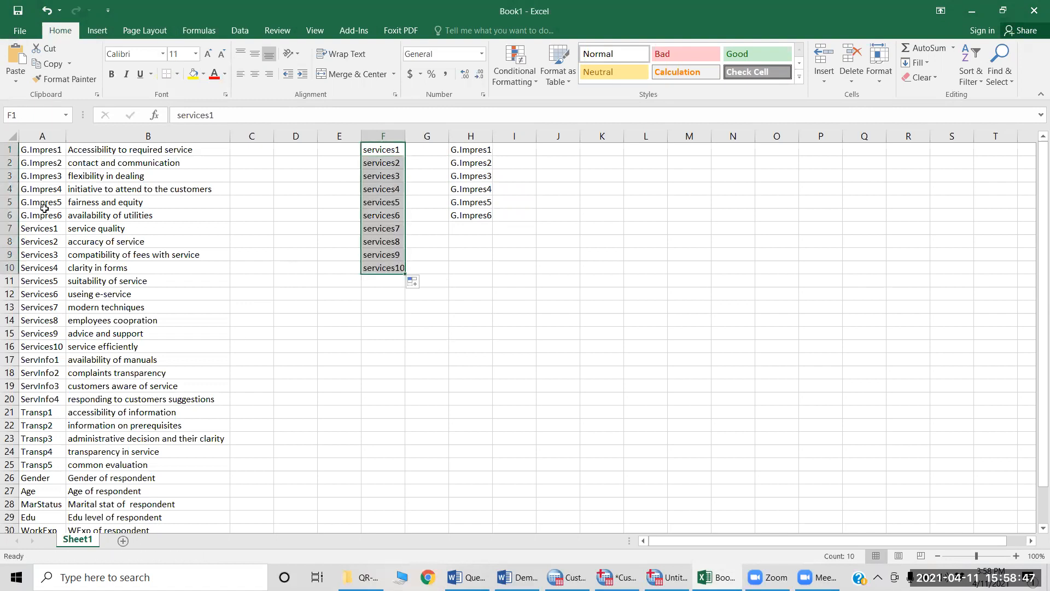
left_click(41, 151)
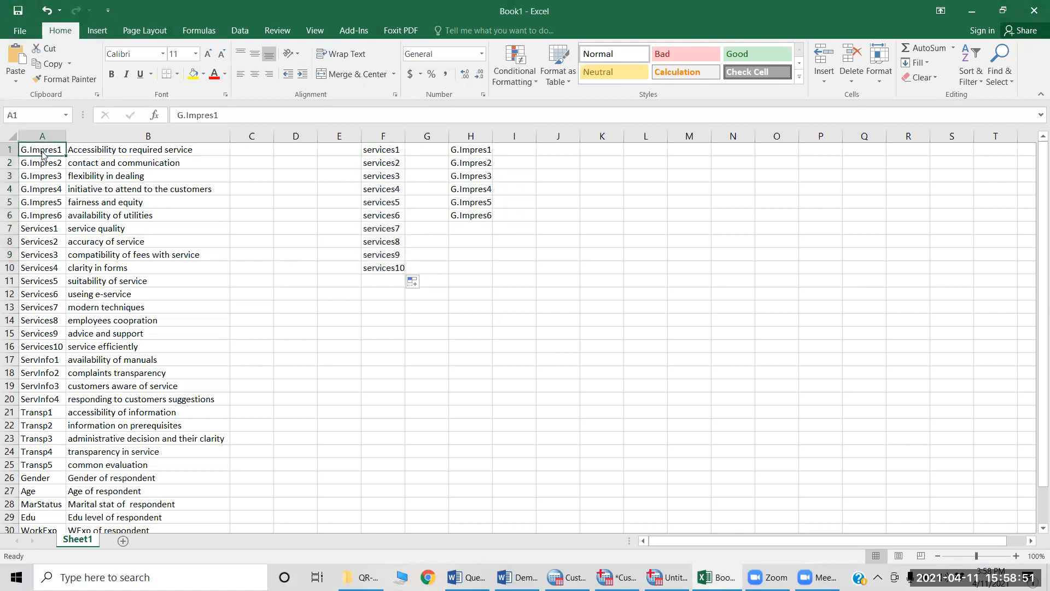
Step: Switch to the Questionnaire document in Word and review the remaining Services, Information/Rendering of Service and Transparency items up to 25
key("alt+Tab")
scroll(439, 245, "down", 10)
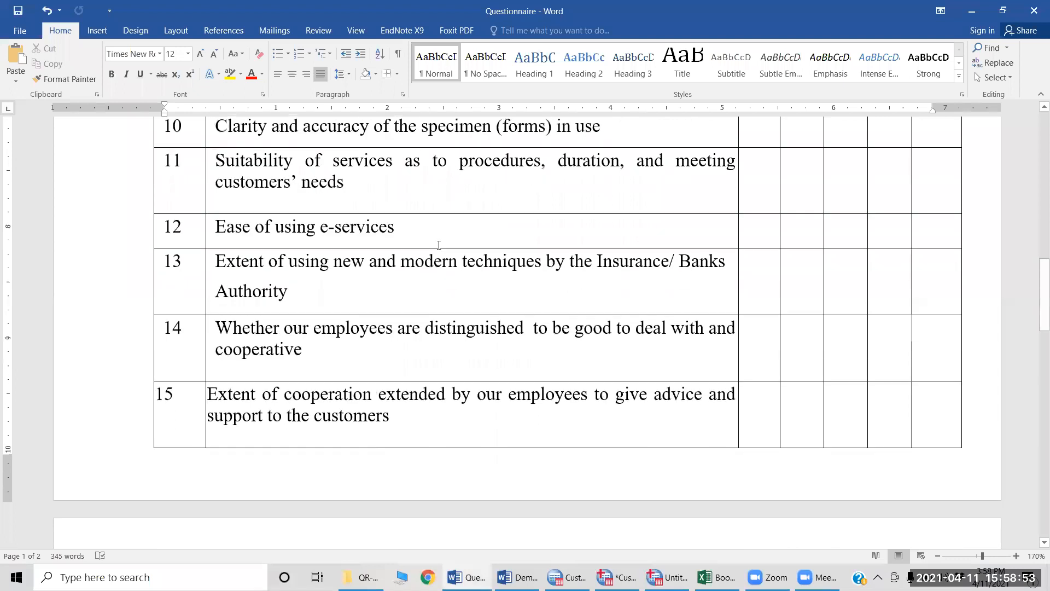
scroll(439, 245, "up", 3)
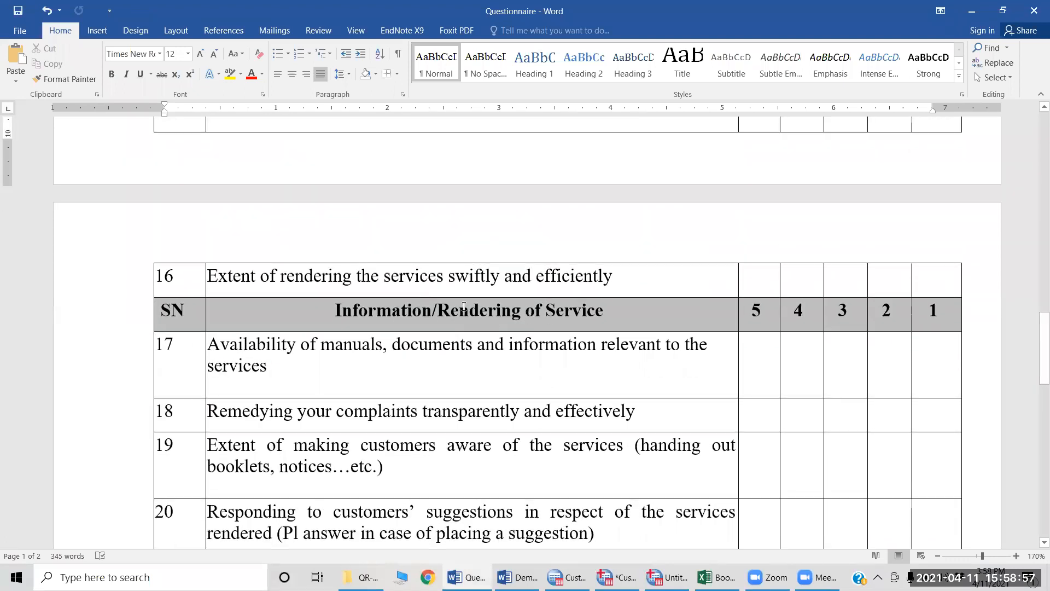
scroll(524, 330, "down", 3)
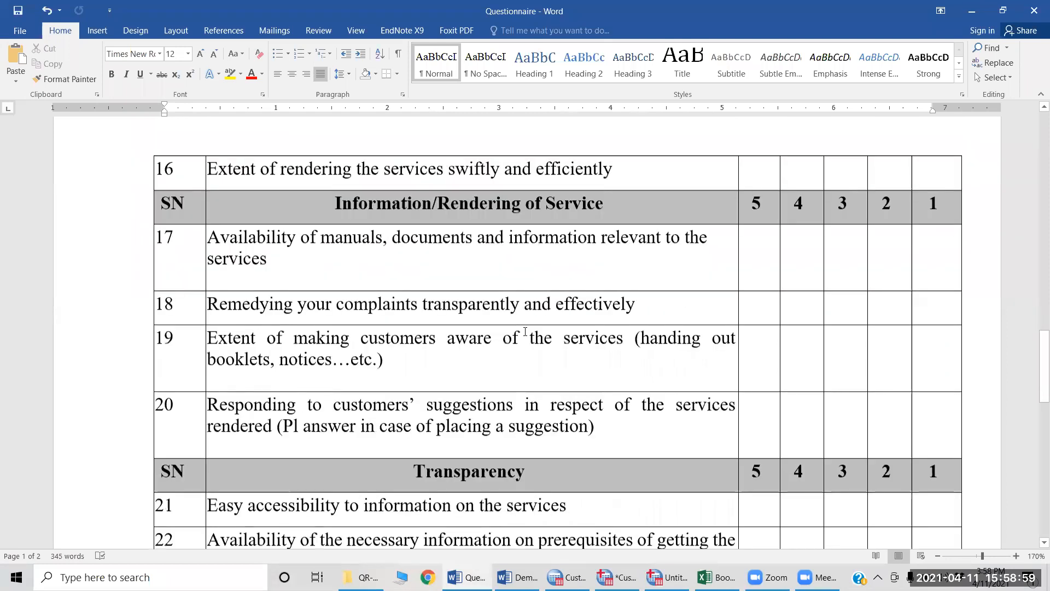
scroll(525, 331, "down", 3)
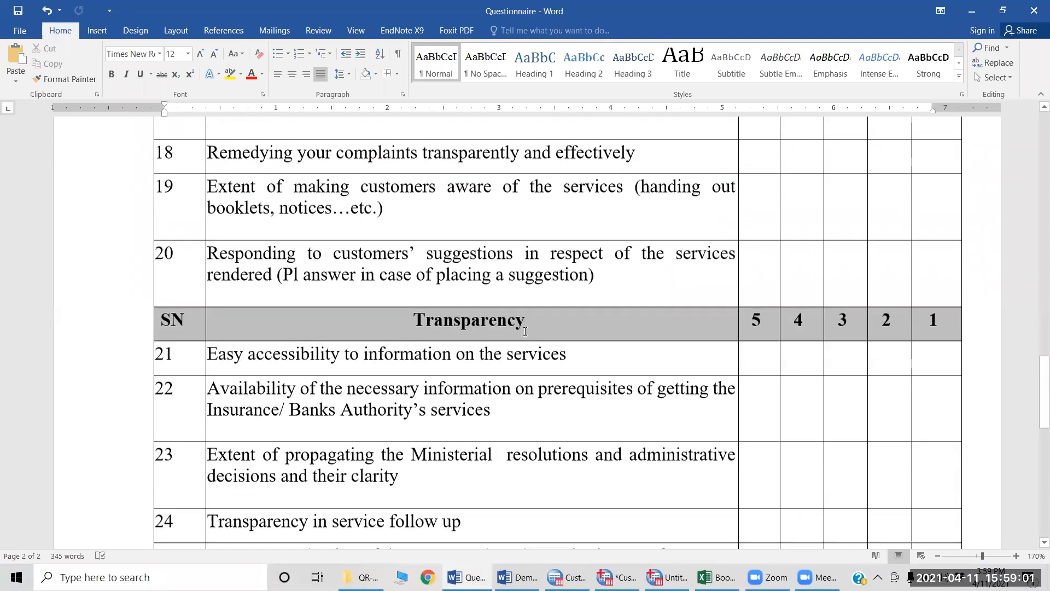
scroll(525, 331, "up", 3)
scroll(525, 331, "up", 6)
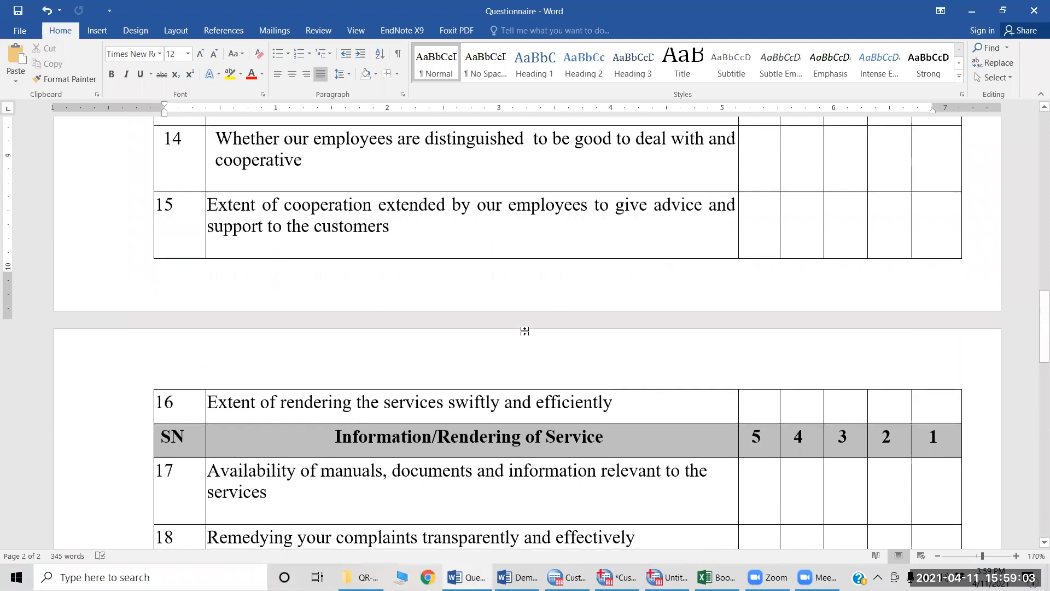
scroll(525, 332, "down", 5)
scroll(525, 332, "down", 3)
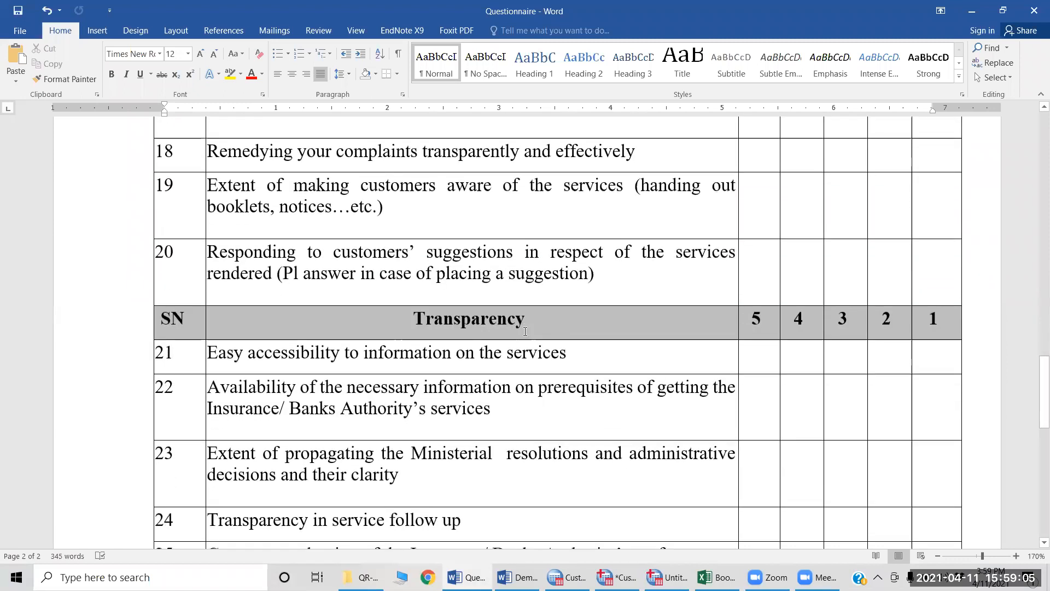
scroll(524, 332, "down", 2)
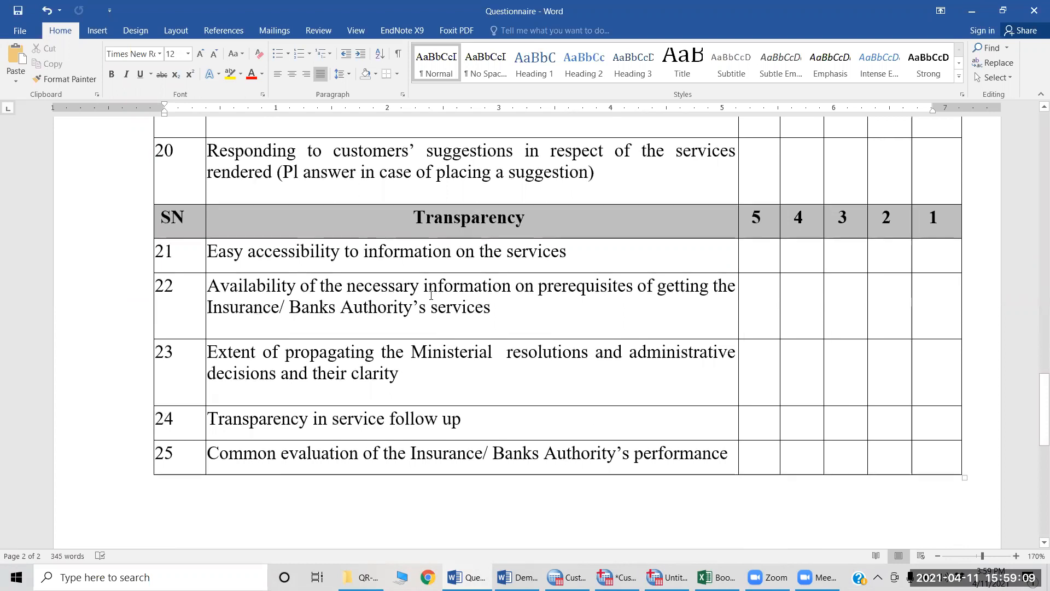
scroll(435, 301, "down", 4)
scroll(431, 295, "up", 2)
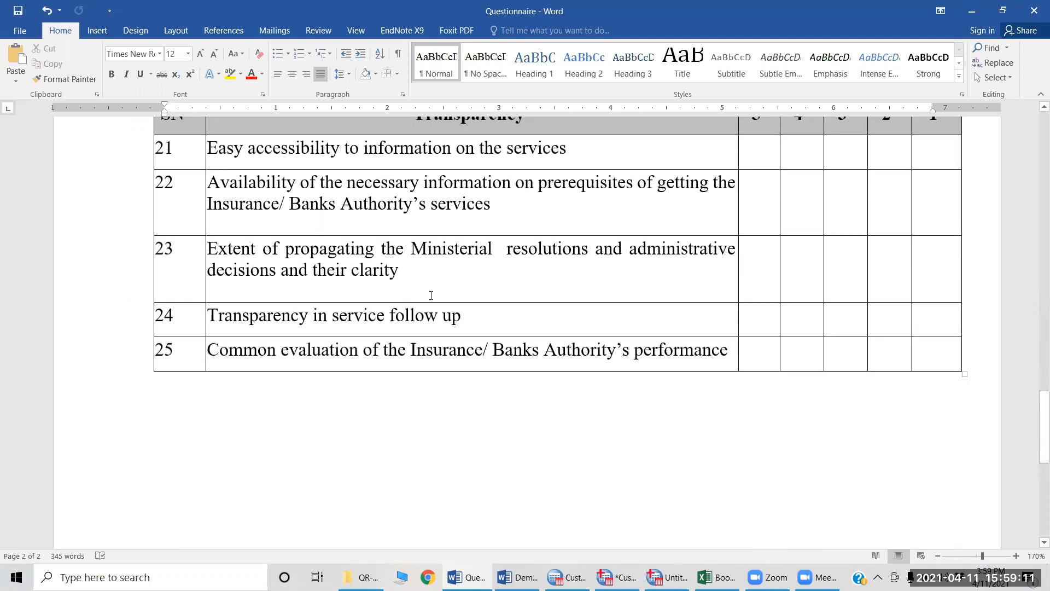
scroll(432, 295, "down", 5)
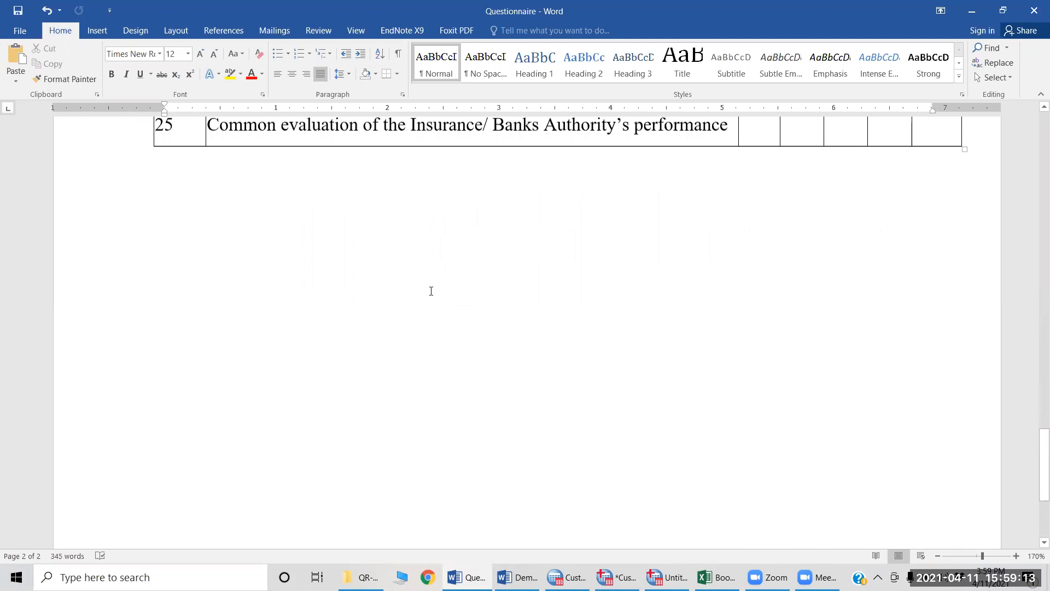
scroll(430, 291, "up", 2)
Step: Switch to Book1 in Excel and look through the variable names and labels down to the respondent's demographic rows from Gender to Occup
key("alt+Tab")
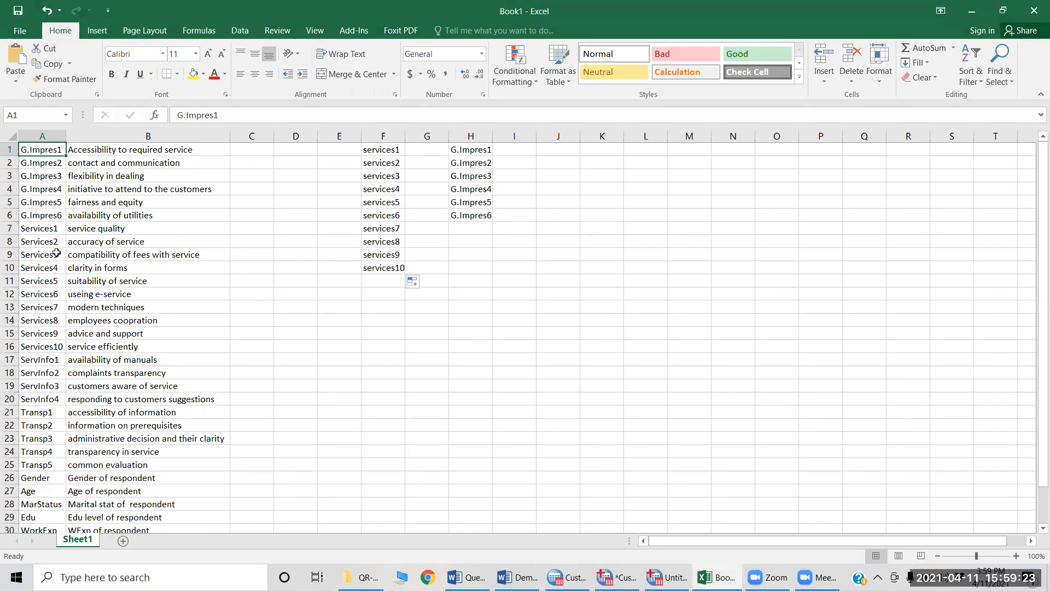
key("Down")
key("Down")
key("Down")
key("Down")
key("Down")
key("Down")
key("Down")
key("Down")
key("Down")
key("Down")
key("Down")
key("Down")
key("Down")
key("Down")
key("Down")
key("Down")
key("Down")
key("Down")
key("Down")
key("Down")
key("Down")
key("Down")
key("Down")
scroll(56, 253, "down", 3)
scroll(57, 253, "down", 2)
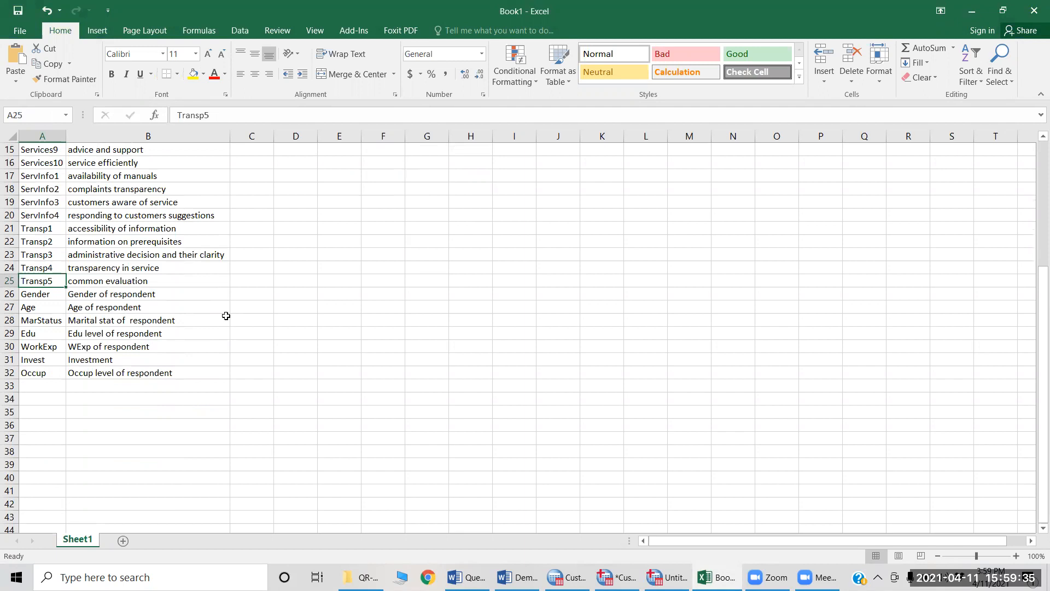
key("Down")
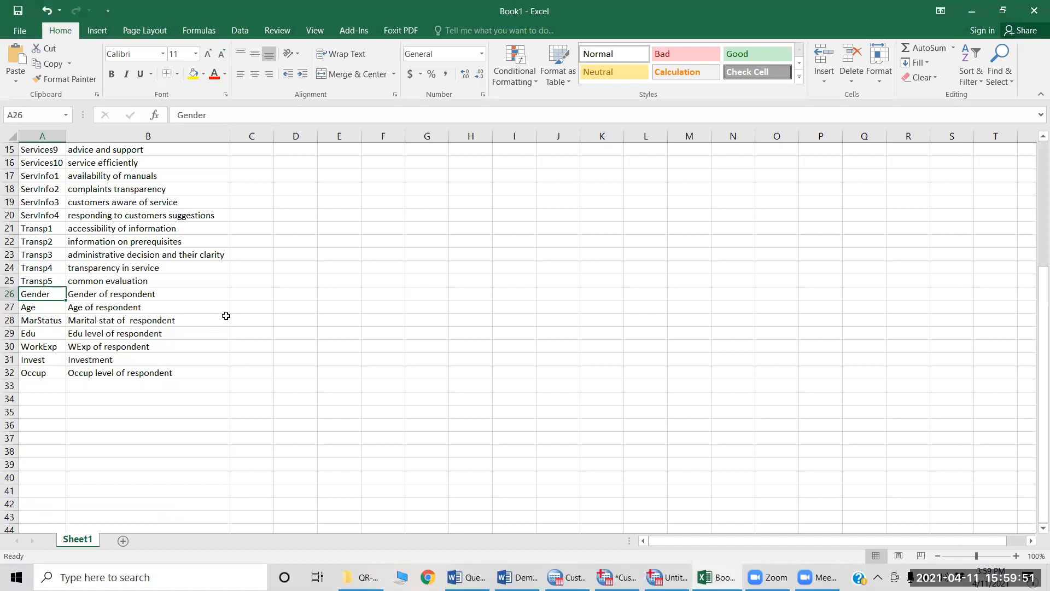
key("Right")
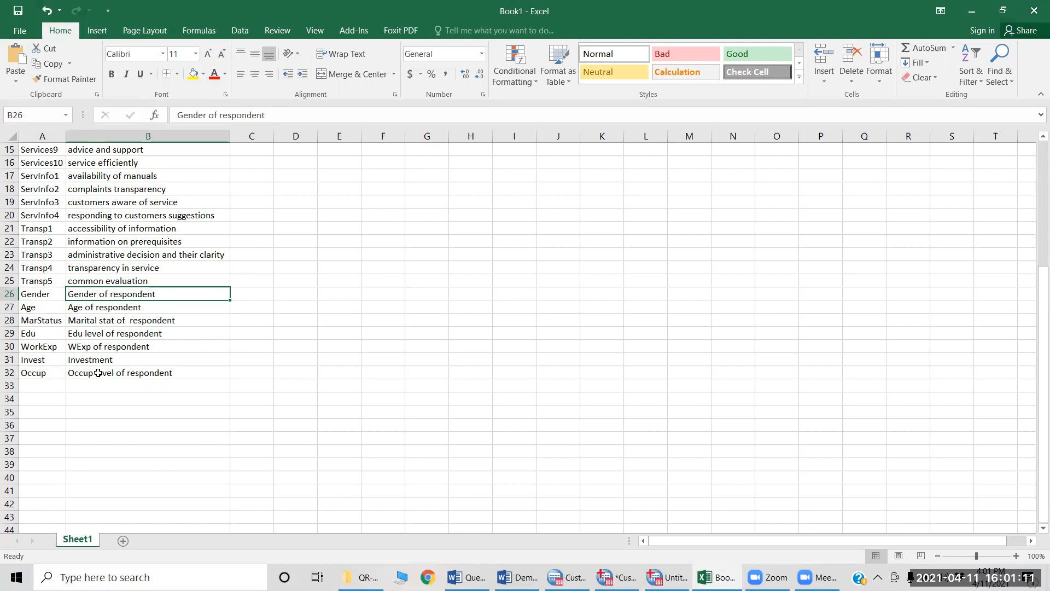
left_click(44, 295)
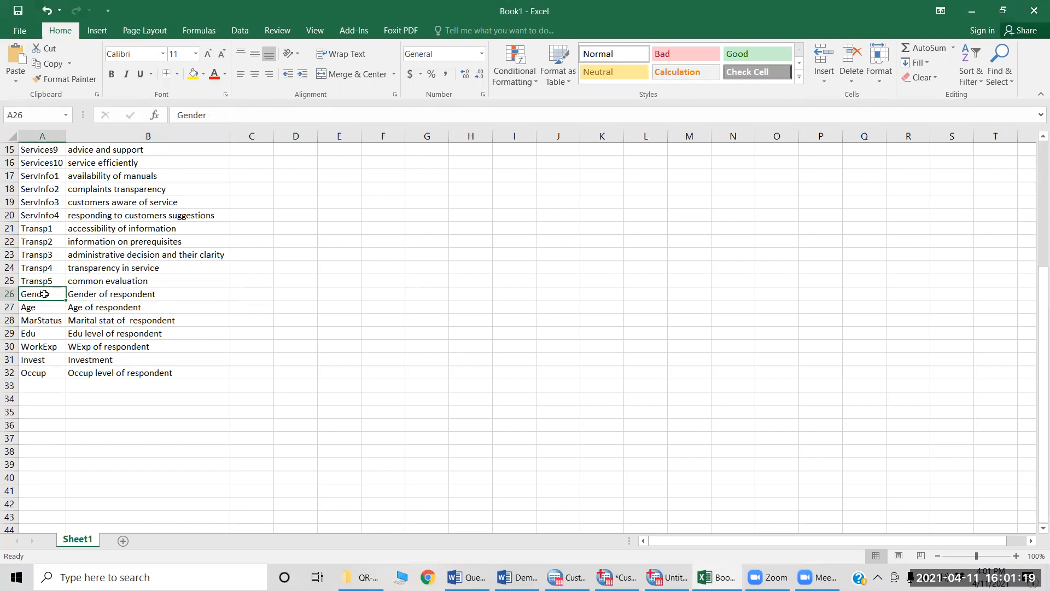
Step: Copy the variable names in A1:A32 and paste them into the Name column of Variable View in SPSS, starting at row 1
key("ctrl+Home")
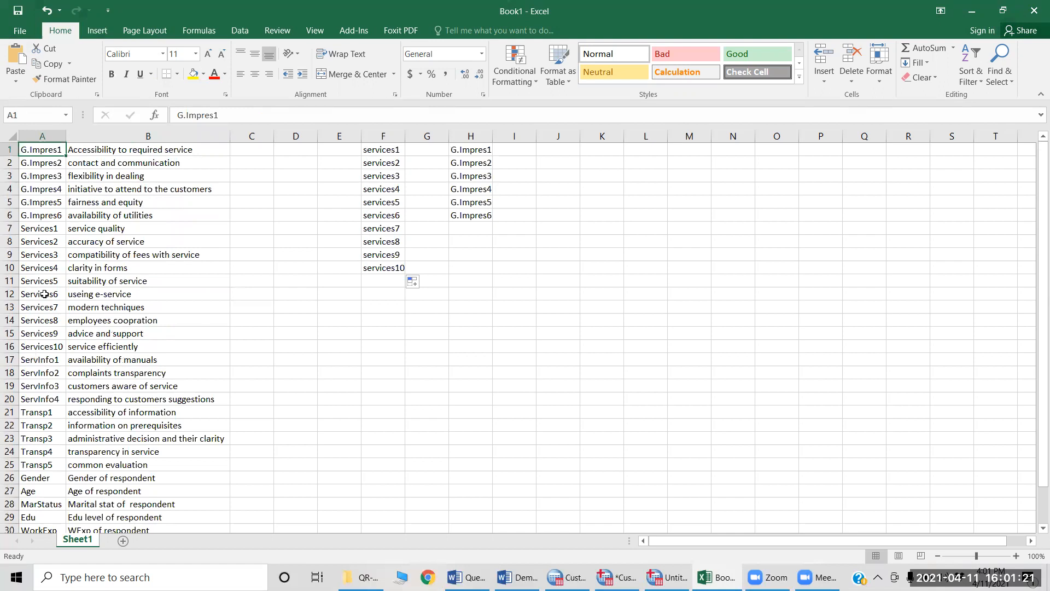
key("ctrl+shift+Down")
key("ctrl+c")
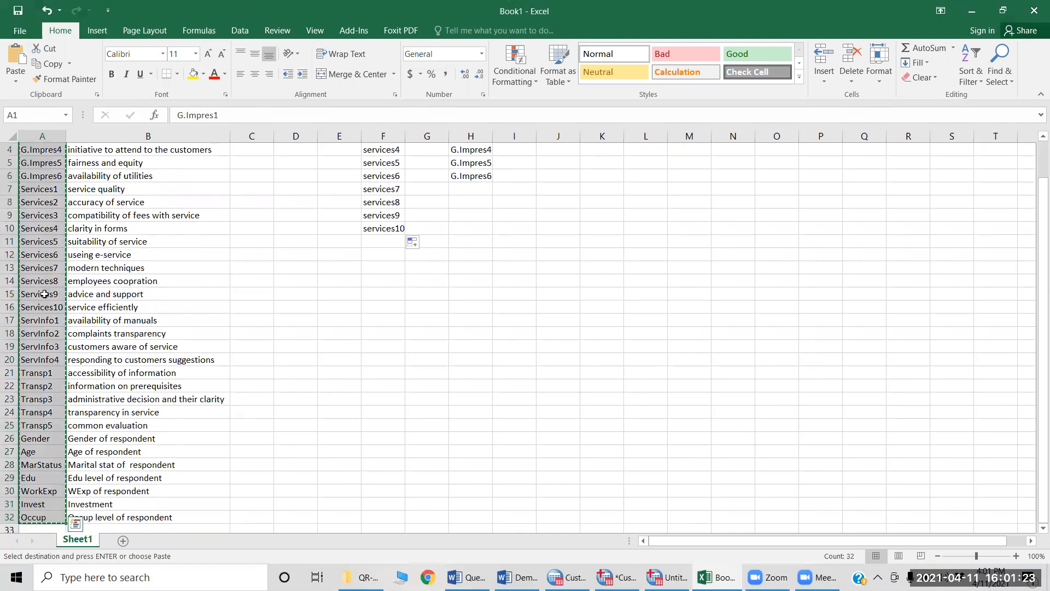
key("alt+Tab")
key("alt+Tab")
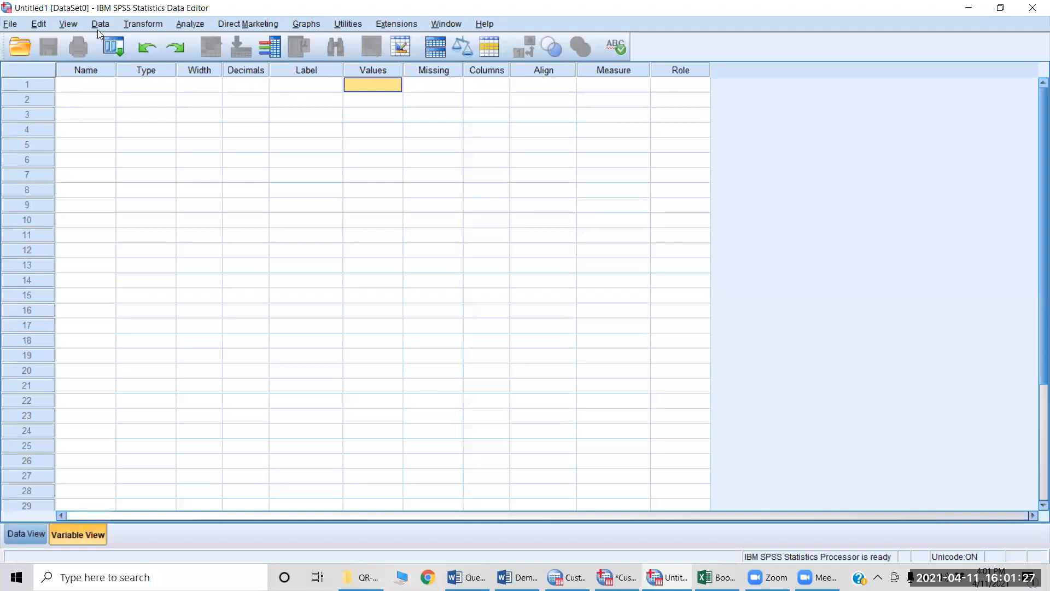
left_click(88, 83)
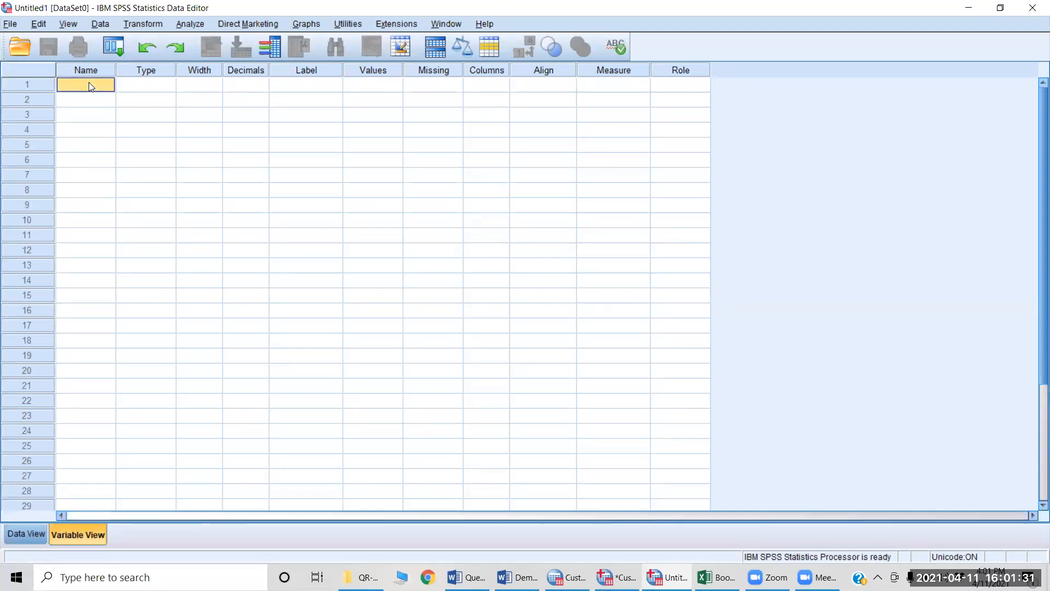
key("ctrl+v")
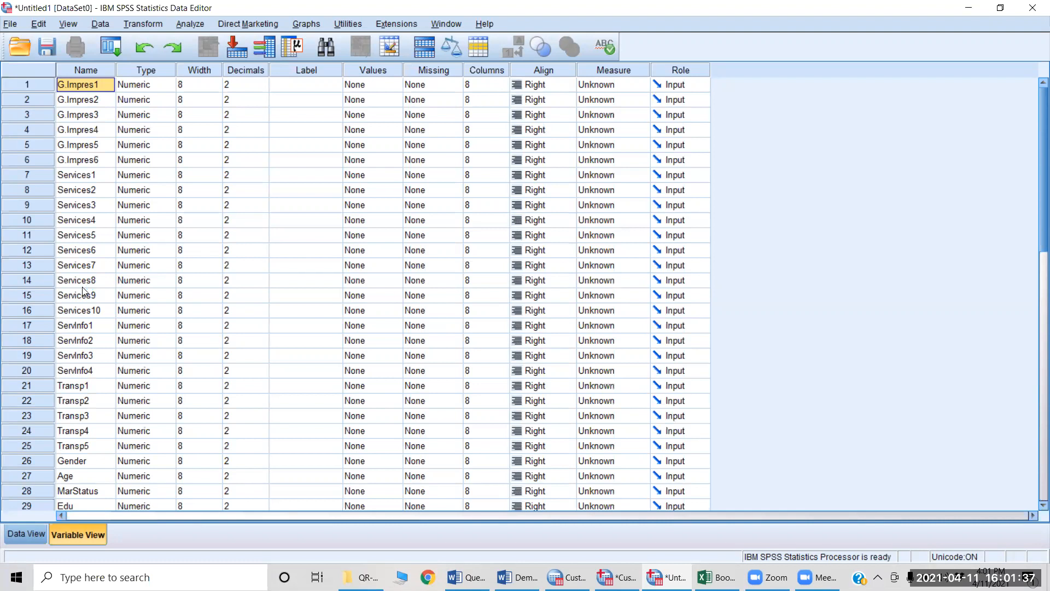
scroll(84, 291, "down", 3)
scroll(84, 291, "up", 3)
Step: Switch back to Book1 in Excel, cancel the pending copy and make the labels in B1:B32 bold
key("alt+Tab")
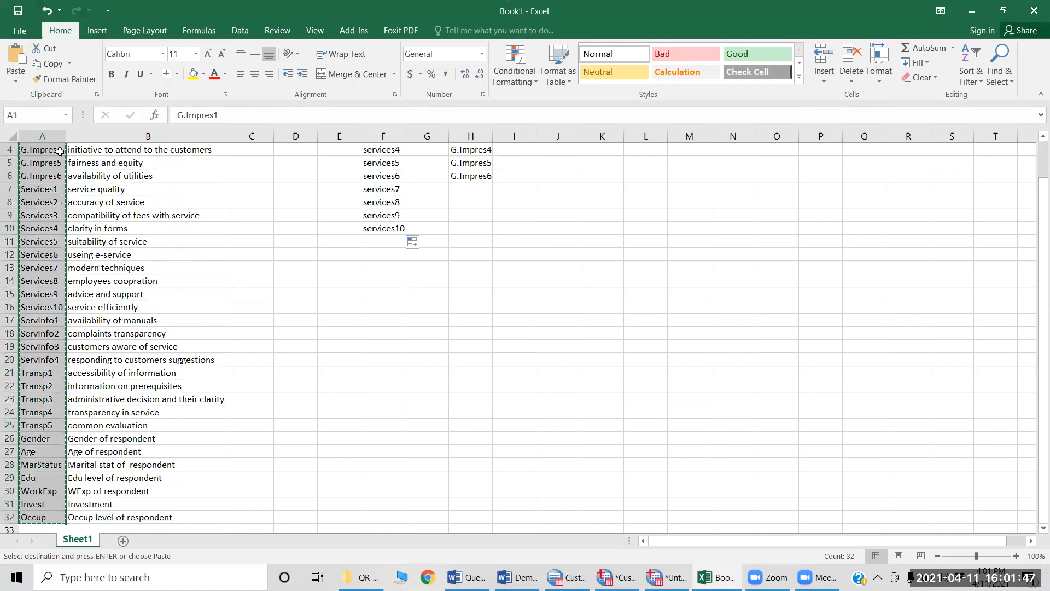
key("Escape")
scroll(112, 151, "up", 1)
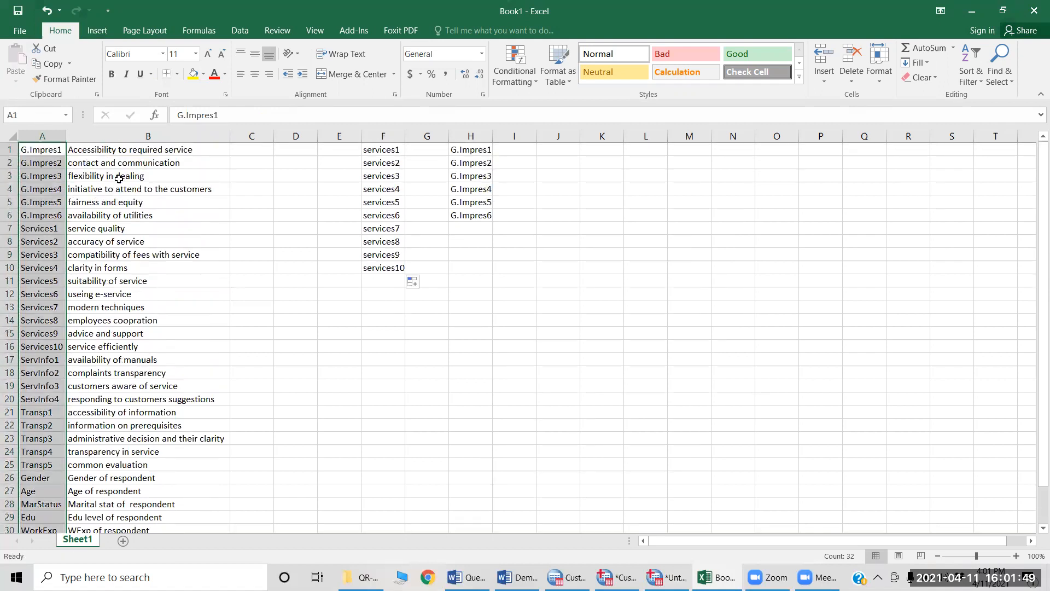
left_click(110, 152)
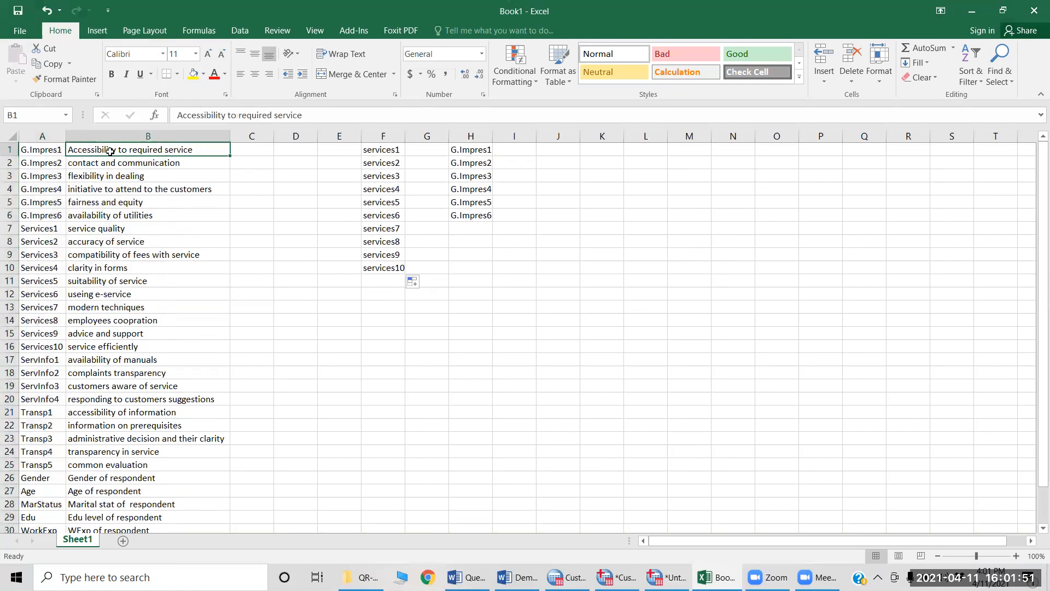
key("ctrl+shift+Down")
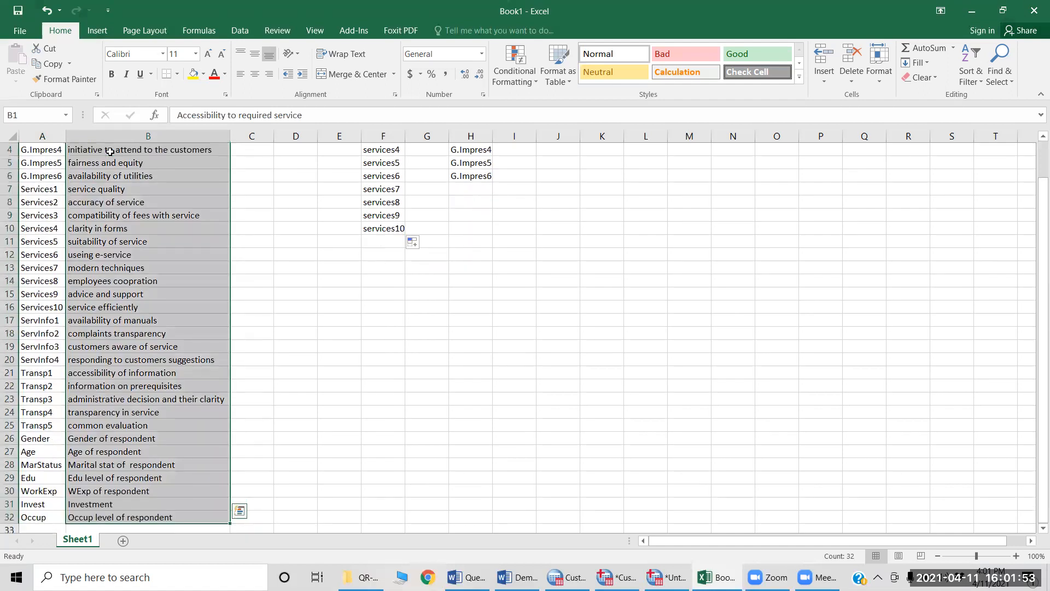
key("ctrl+b")
scroll(110, 151, "up", 1)
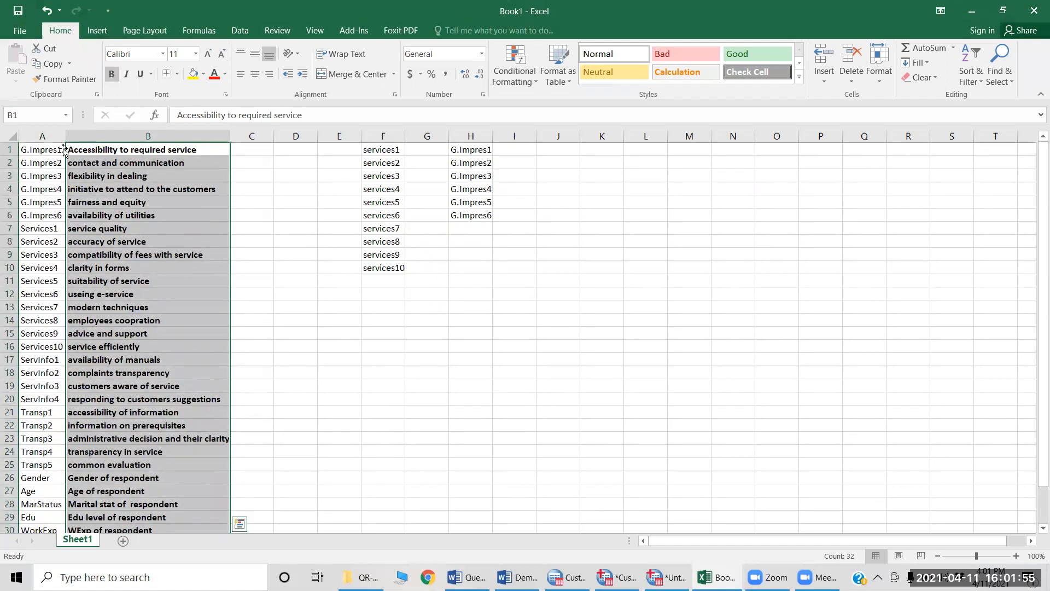
Step: Make the variable names in A1:A32 bold and leave cell A1 selected
left_click(30, 150)
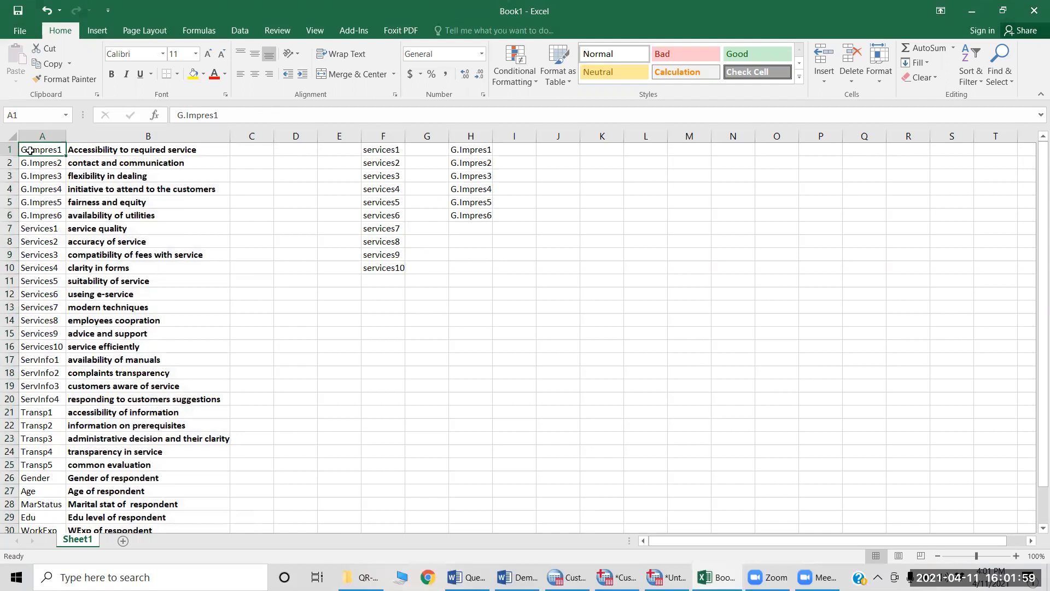
key("ctrl+shift+Down")
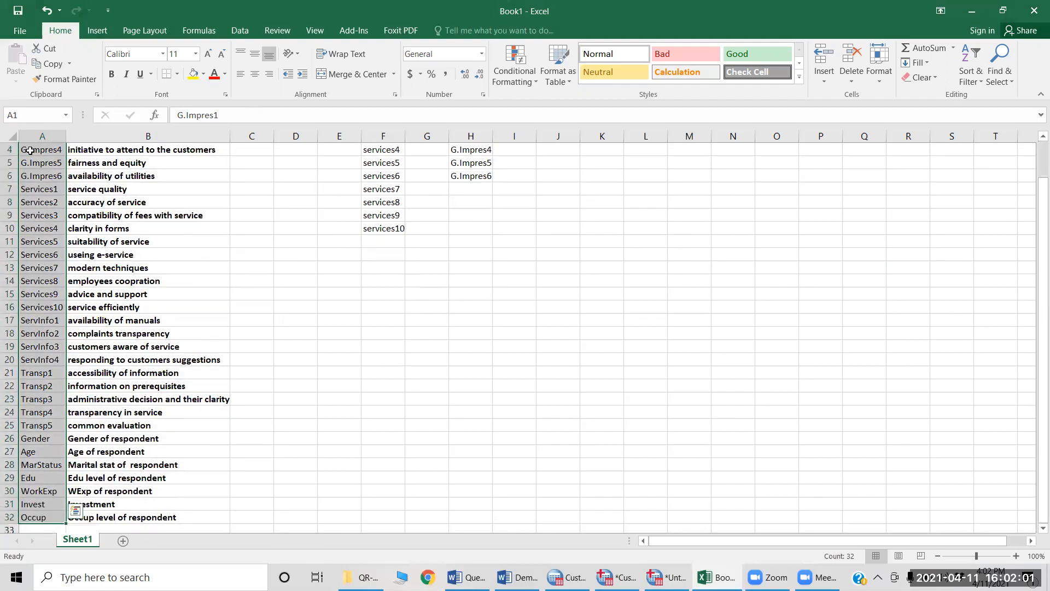
key("ctrl+b")
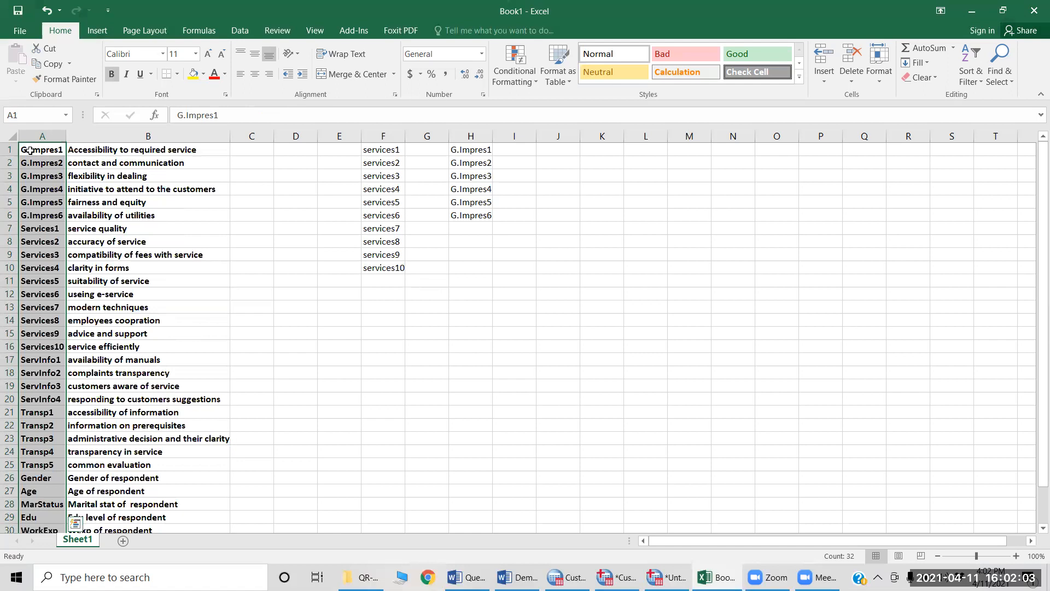
key("ctrl+q")
key("Right")
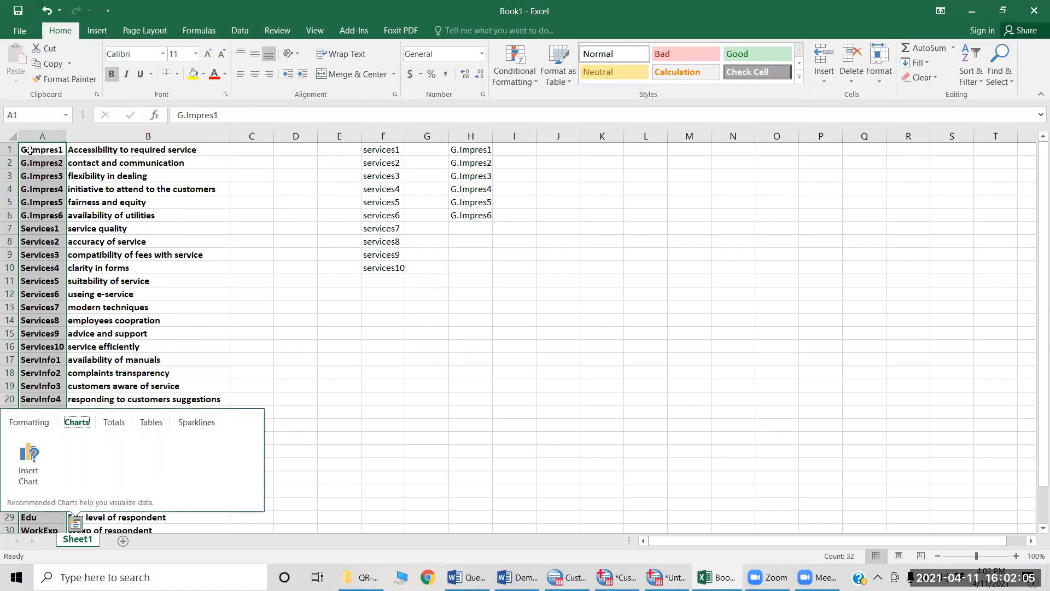
key("Escape")
left_click(30, 150)
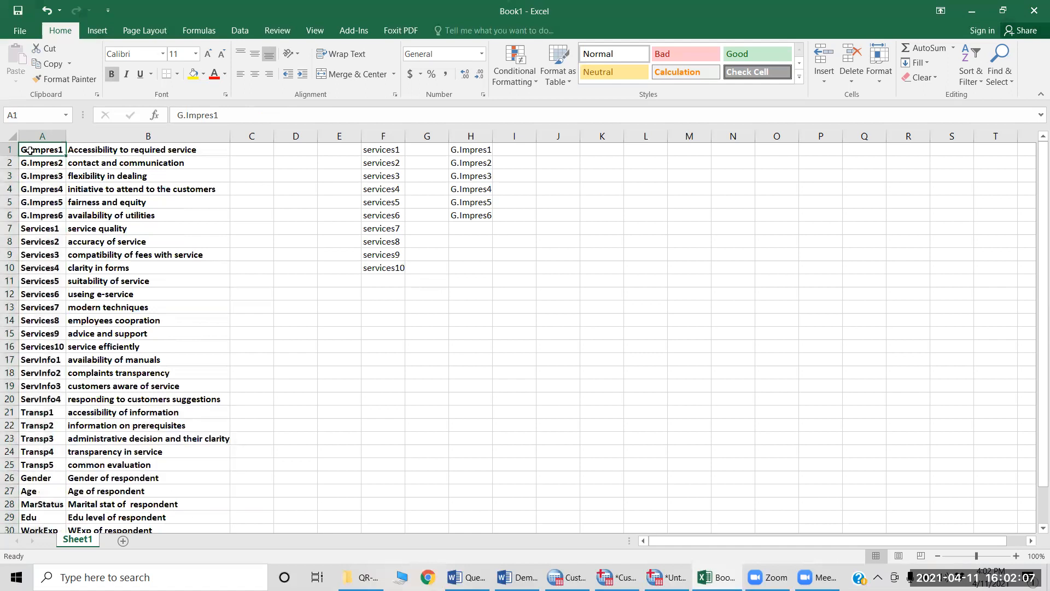
Step: Move to cell B1, switch to the Questionnaire document in Word and go to the first item under General Impression
key("Right")
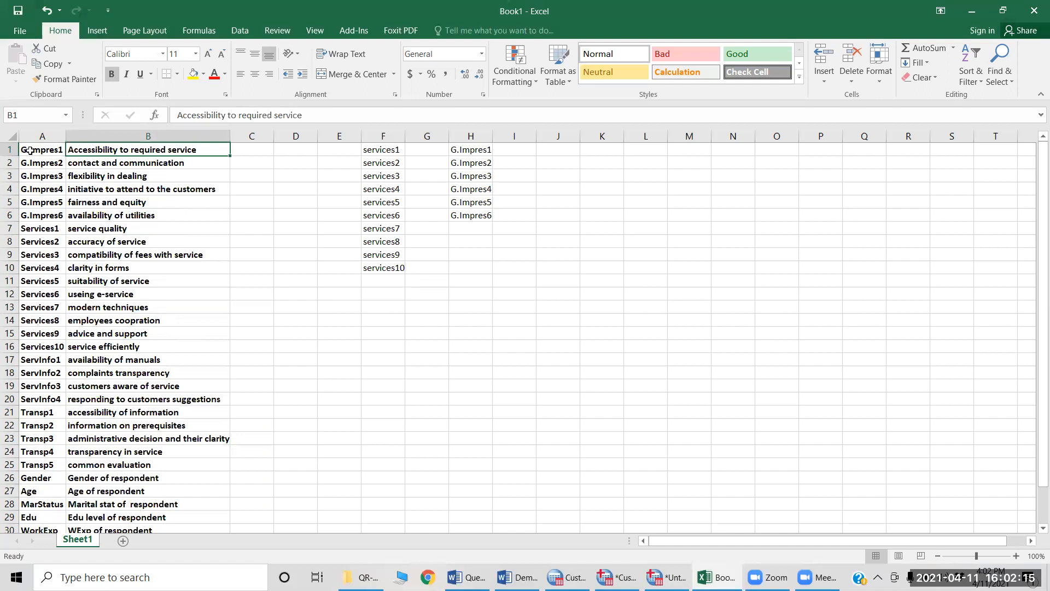
key("alt+Tab")
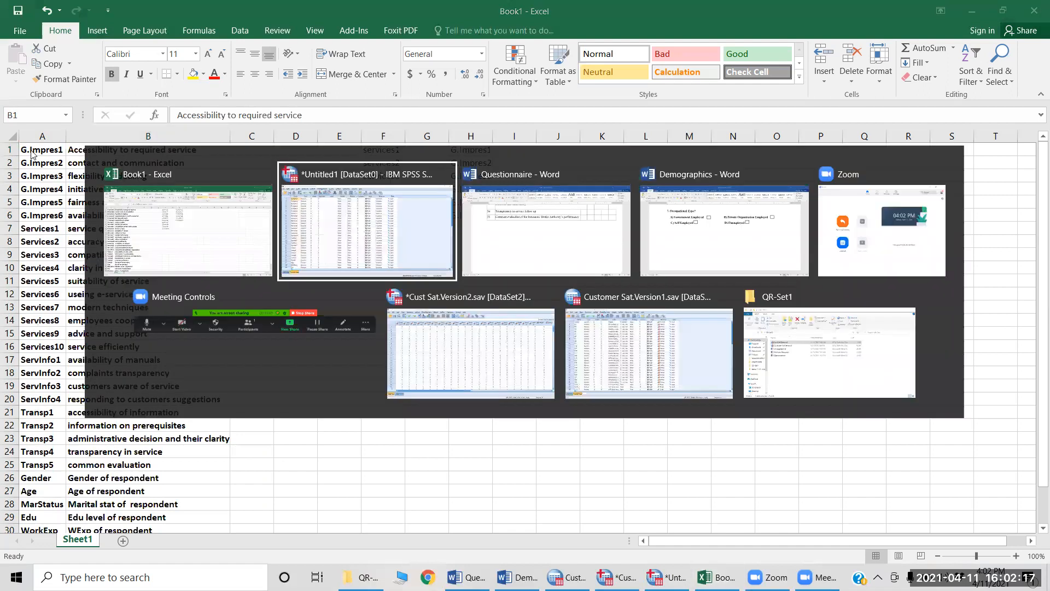
key("alt+Tab")
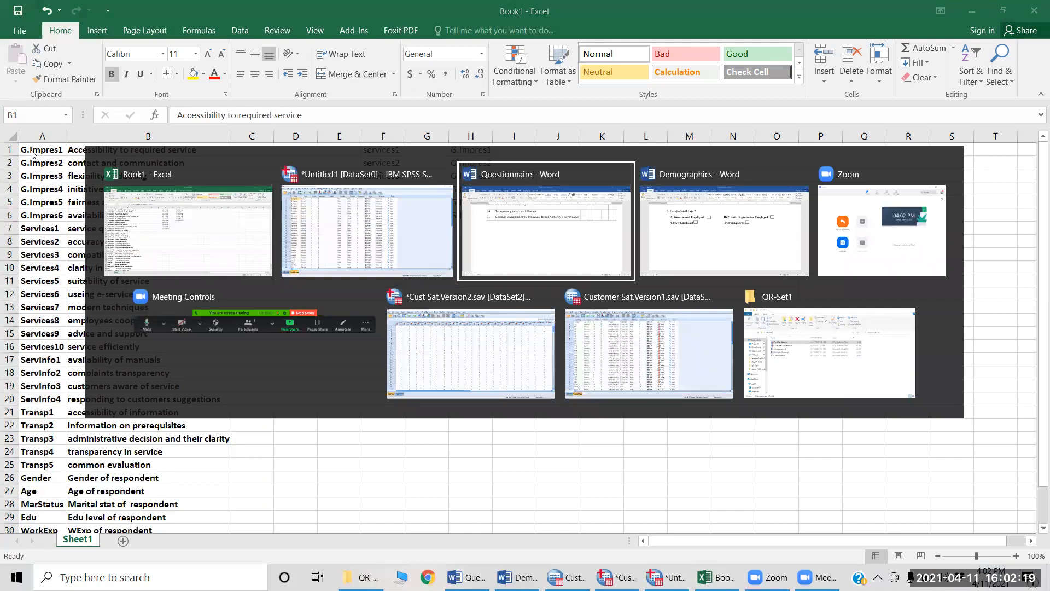
key("alt+Tab")
key("alt+Tab")
key("alt+Tab")
key("alt+Tab")
key("alt+Tab")
key("alt+Tab")
key("alt+Tab")
key("alt+Tab")
key("alt+Tab")
scroll(27, 156, "up", 8)
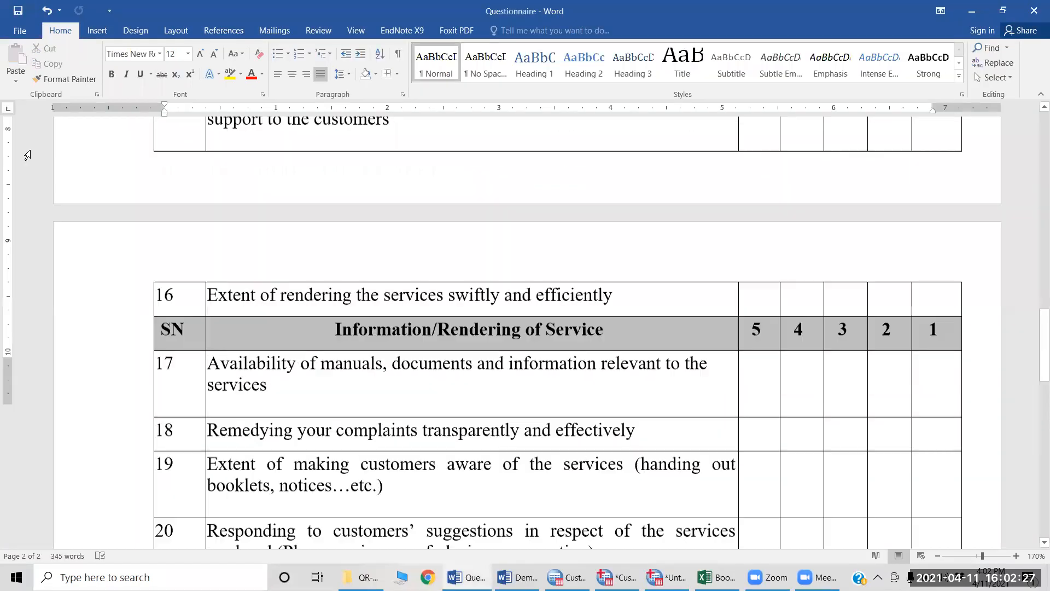
scroll(27, 155, "up", 15)
scroll(31, 169, "down", 4)
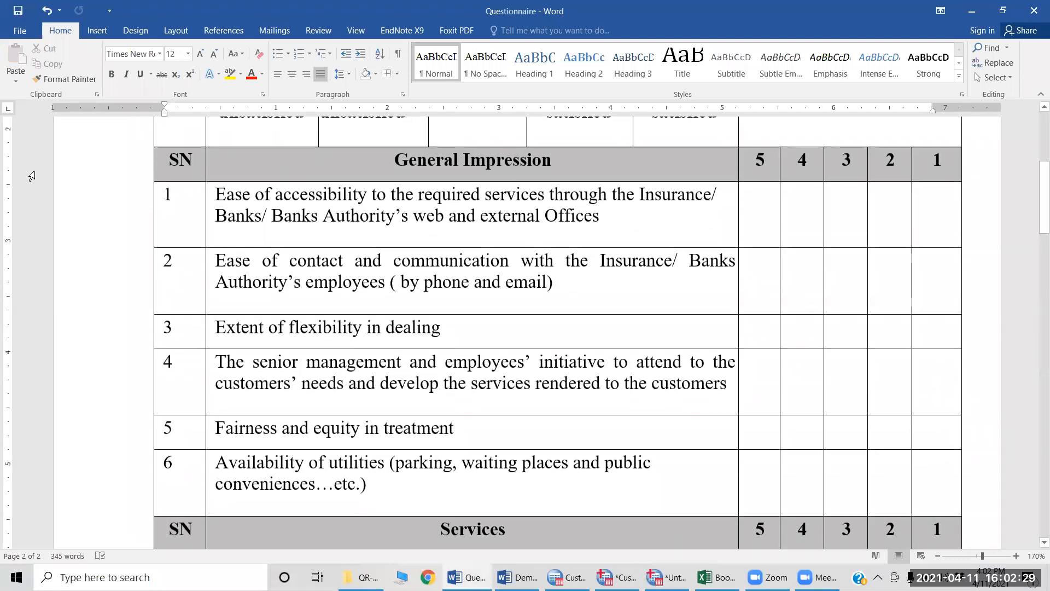
left_click(235, 207)
Step: Compare the short labels in column B of Book1 with the wording of the General Impression items in the Word questionnaire
key("alt+Tab")
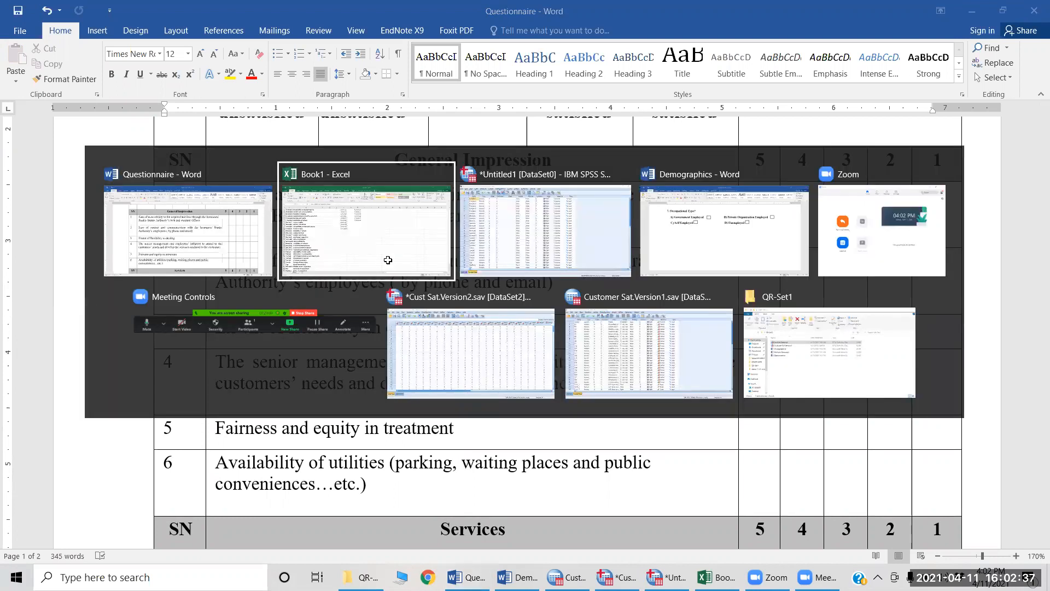
left_click(388, 260)
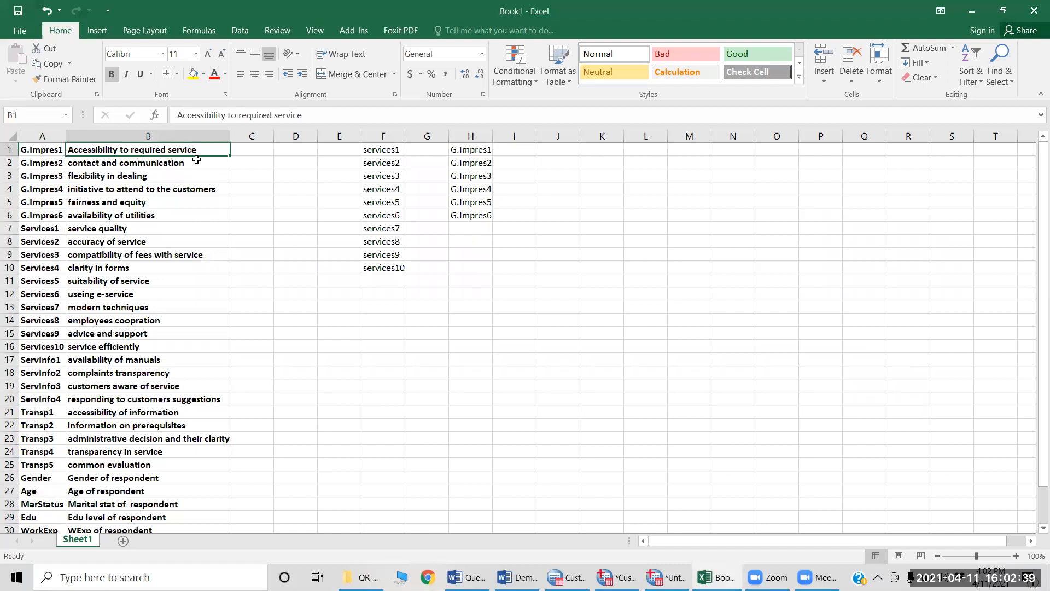
key("alt+Tab")
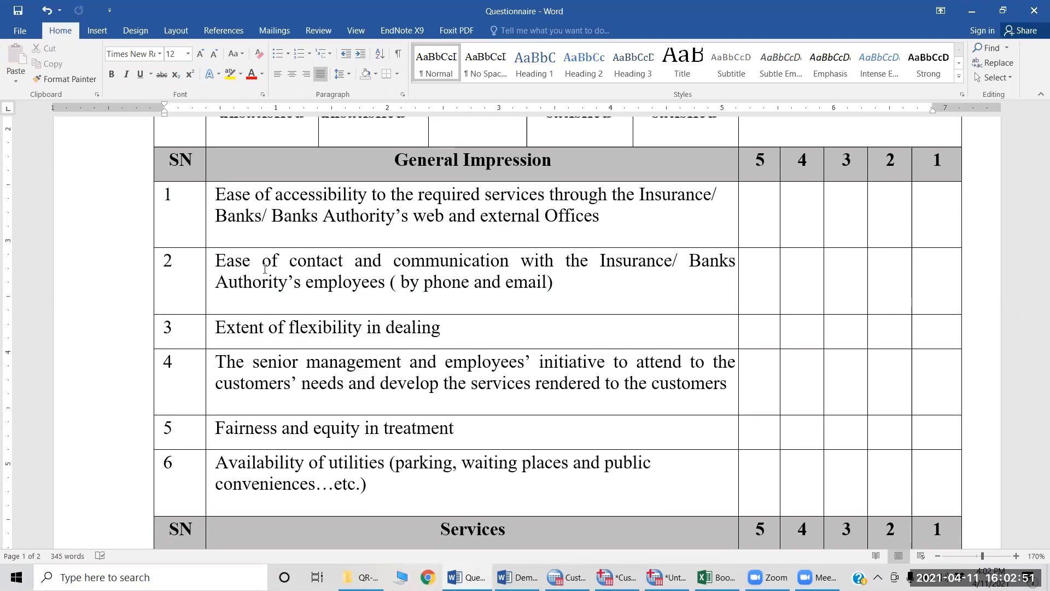
key("alt+Tab")
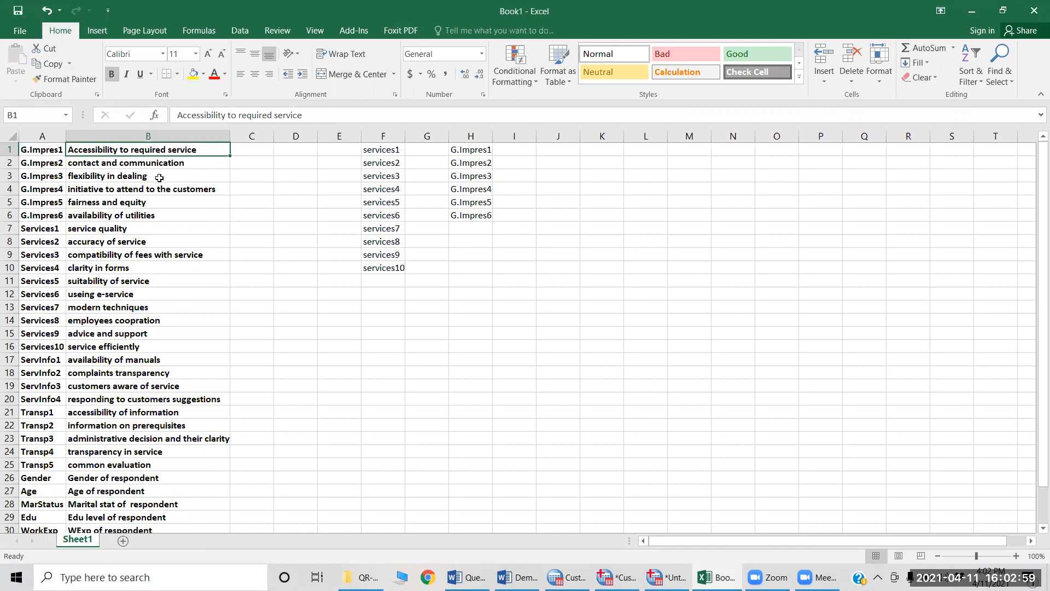
key("alt+Tab")
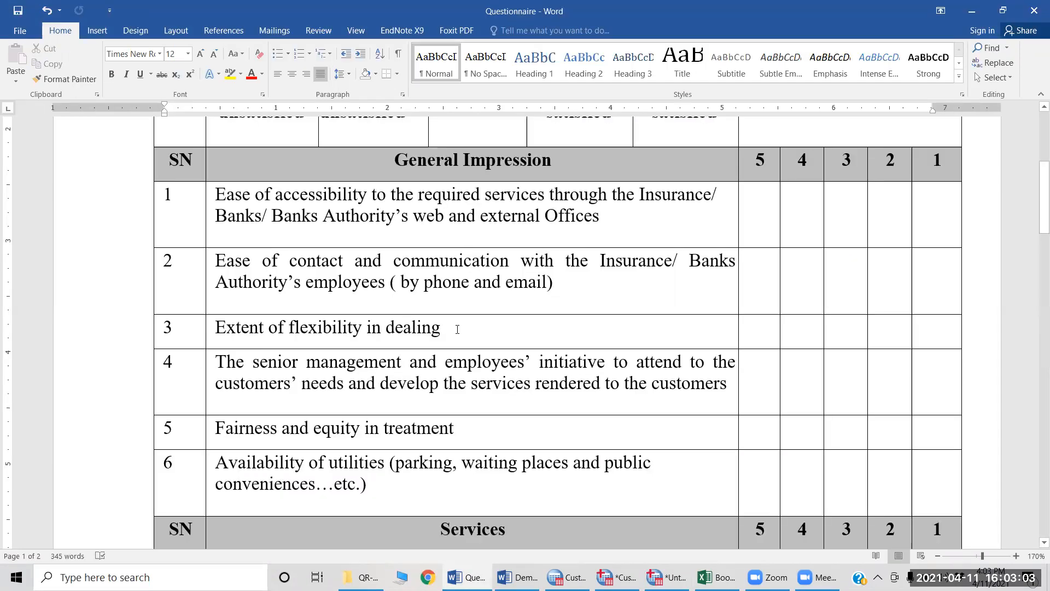
key("alt+Tab")
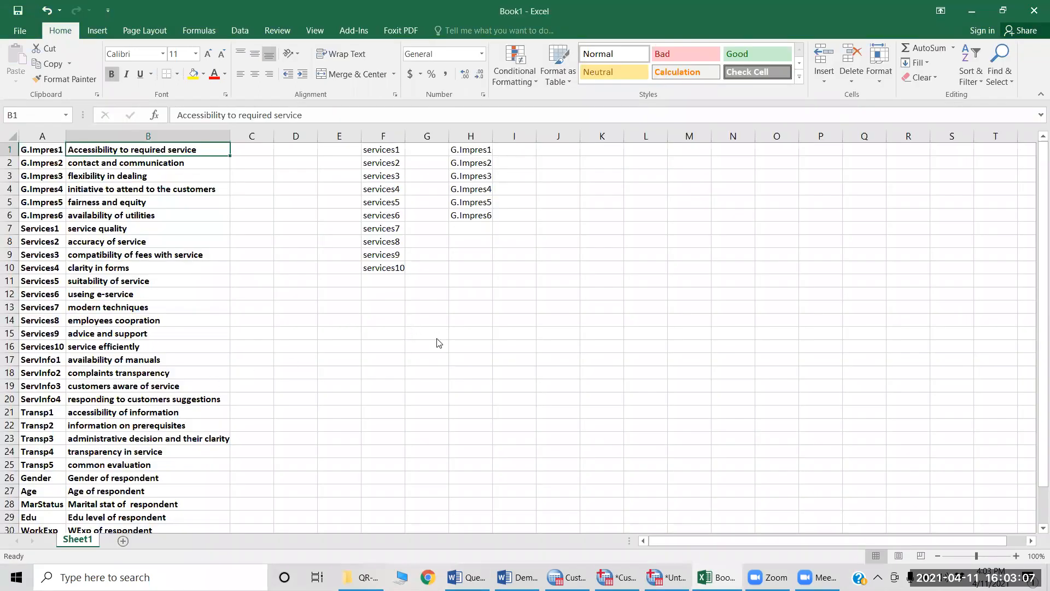
key("alt+Tab")
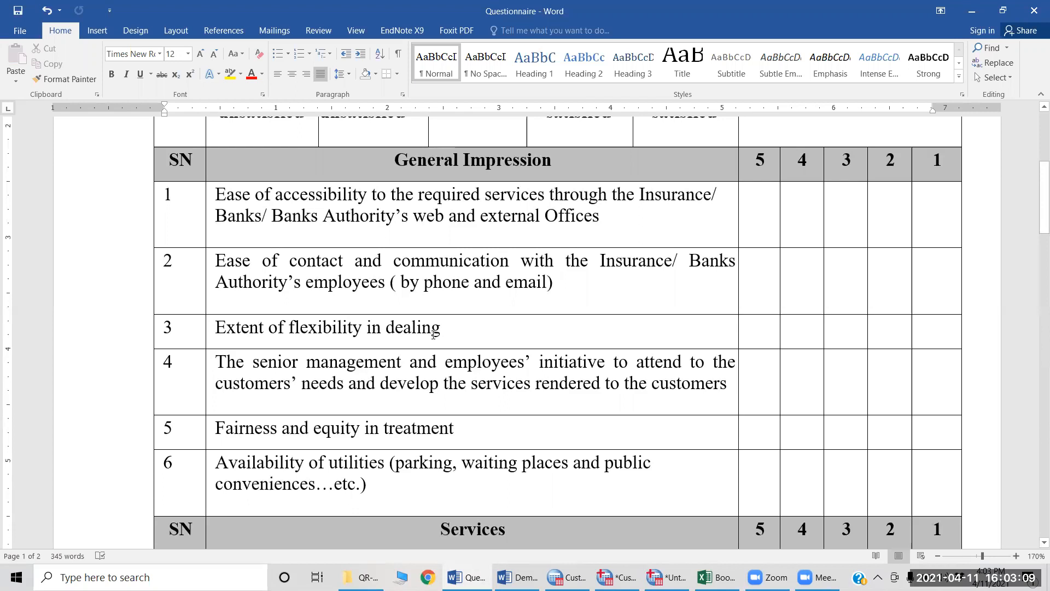
Step: Read the questionnaire down to the Transparency items, compare them with the labels in Book1, and view the variable list in SPSS
scroll(432, 333, "down", 3)
scroll(432, 334, "down", 14)
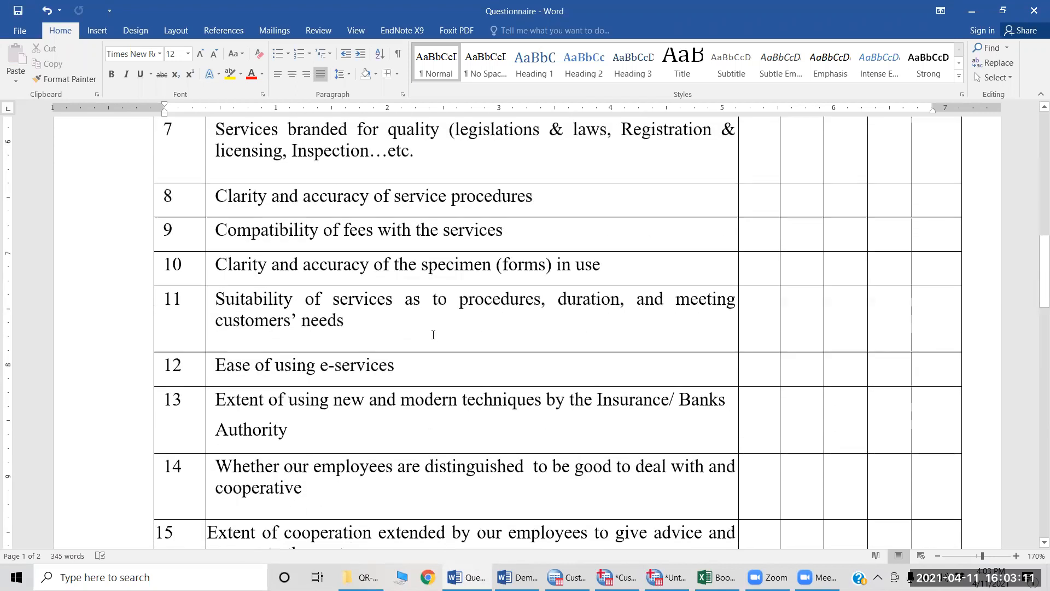
scroll(433, 335, "down", 3)
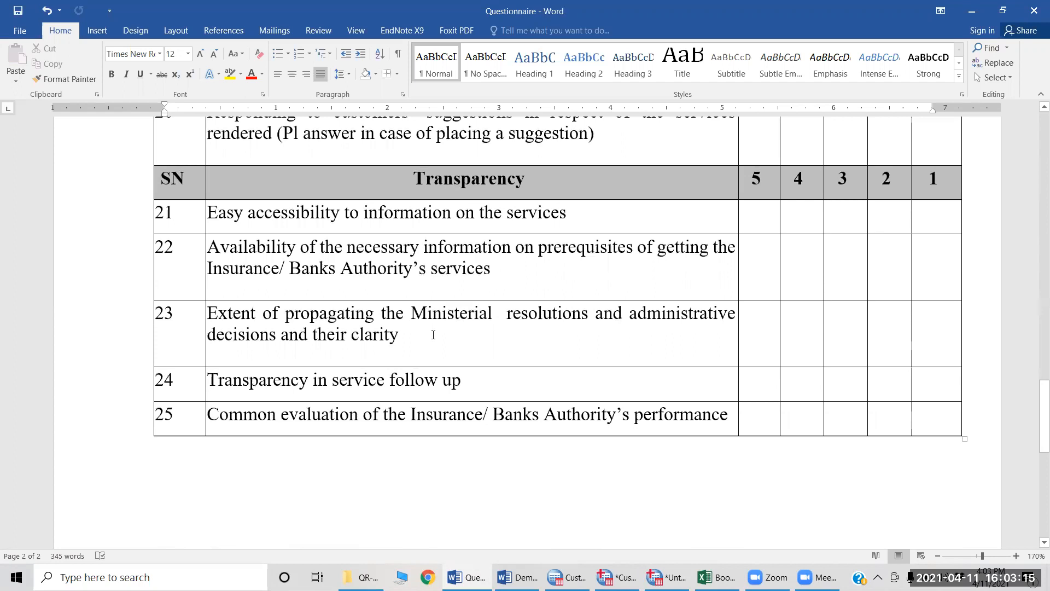
key("alt+Tab")
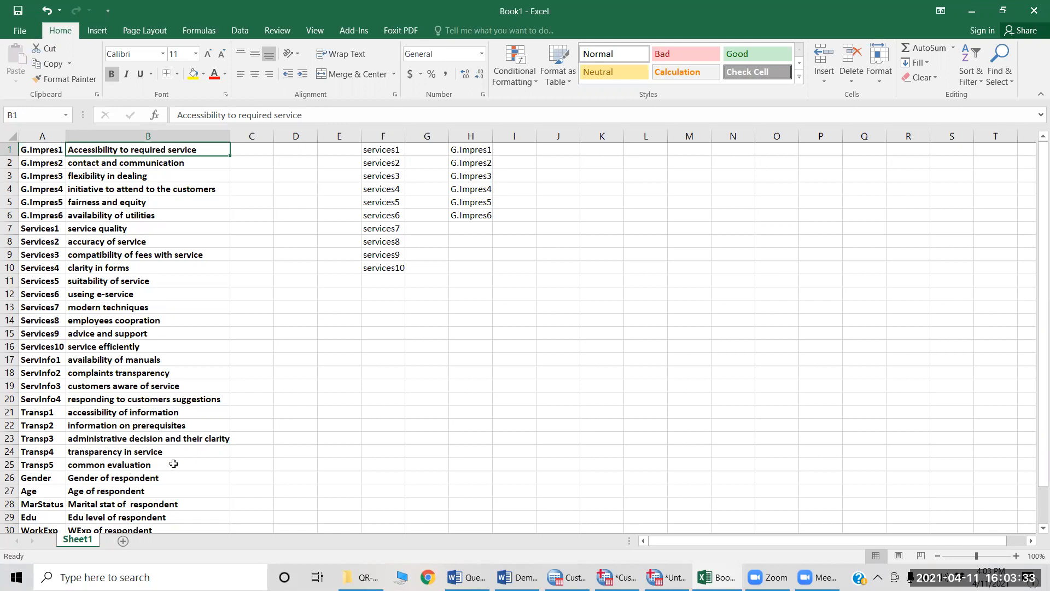
key("alt+Tab")
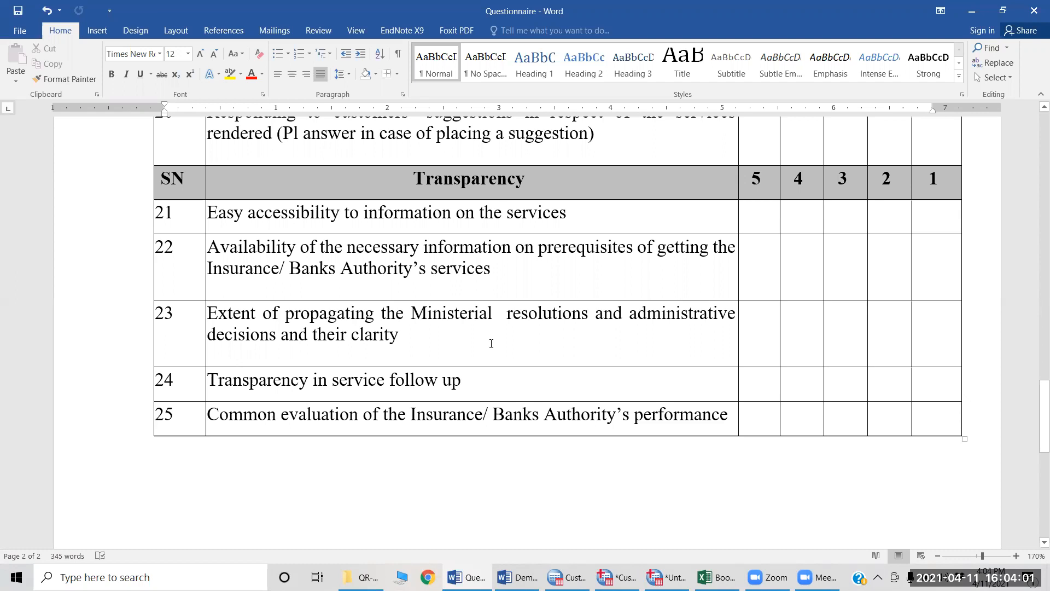
key("alt+Tab")
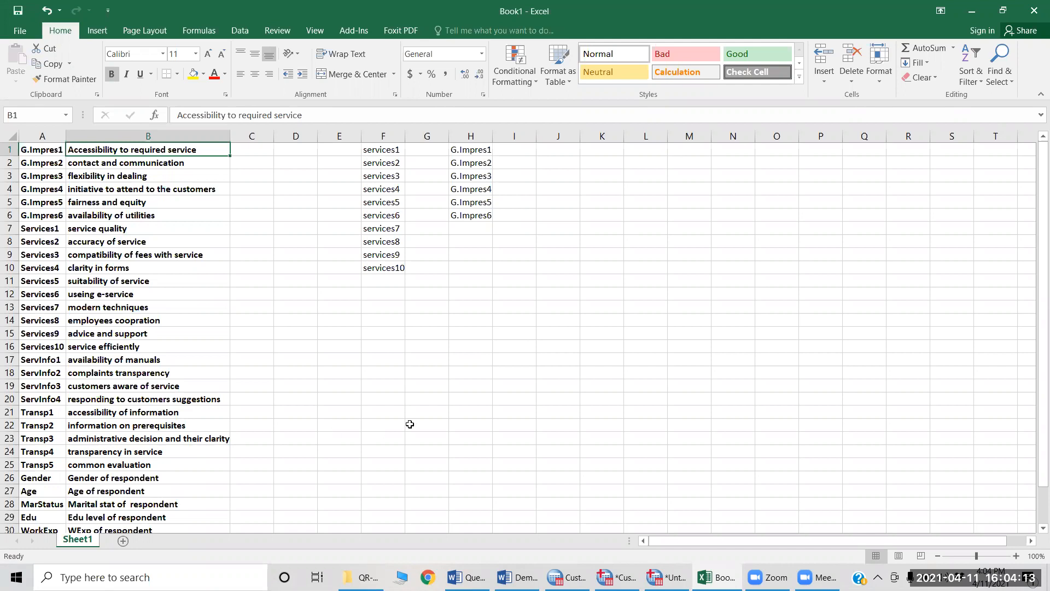
key("alt+Tab")
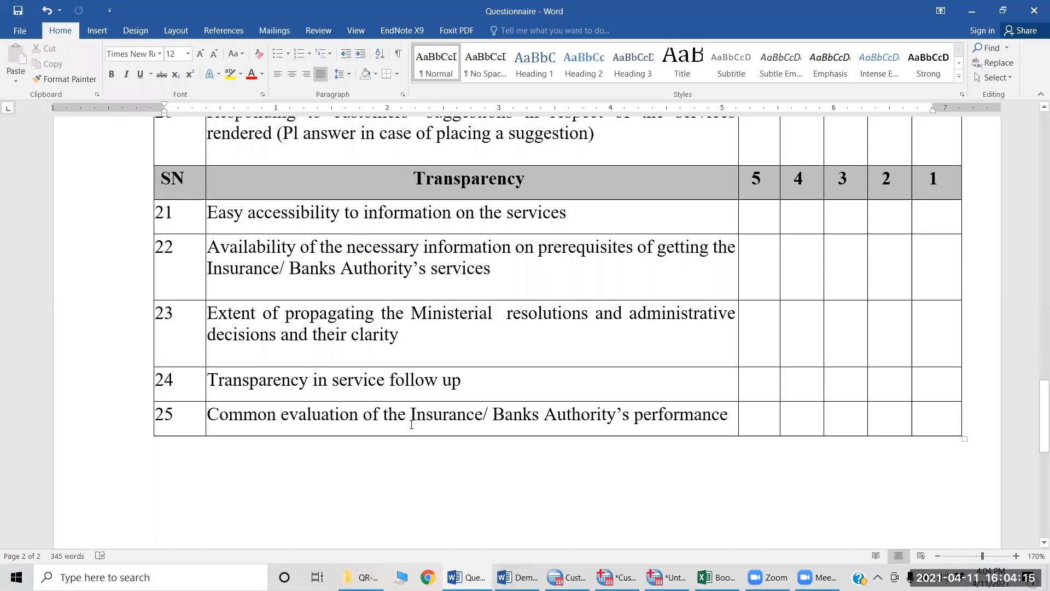
key("alt+Tab")
key("Tab")
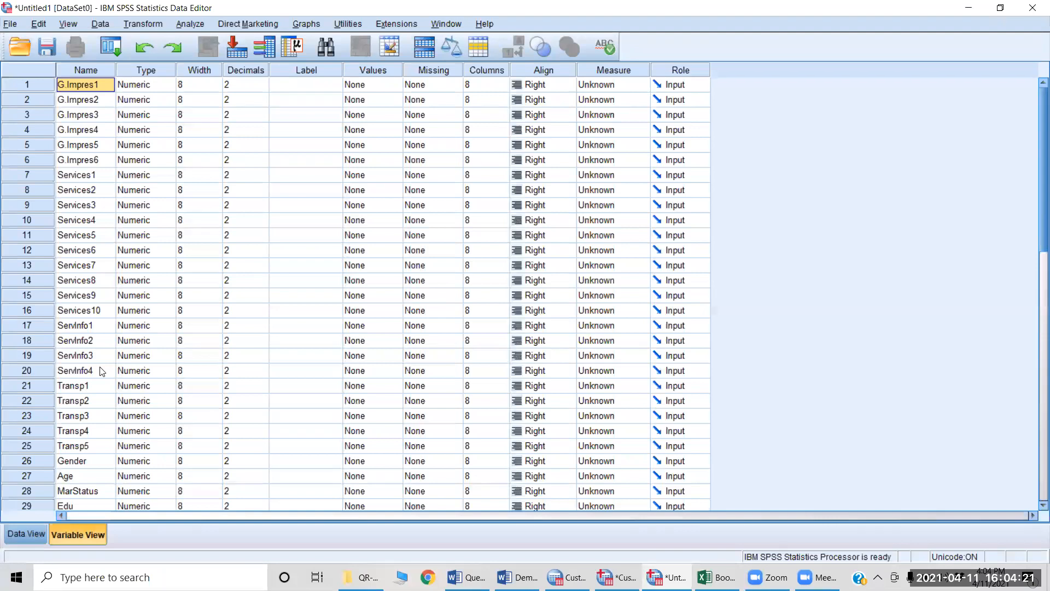
Step: Switch back to Book1 in Excel and copy the labels in B1:B32
key("alt+Tab")
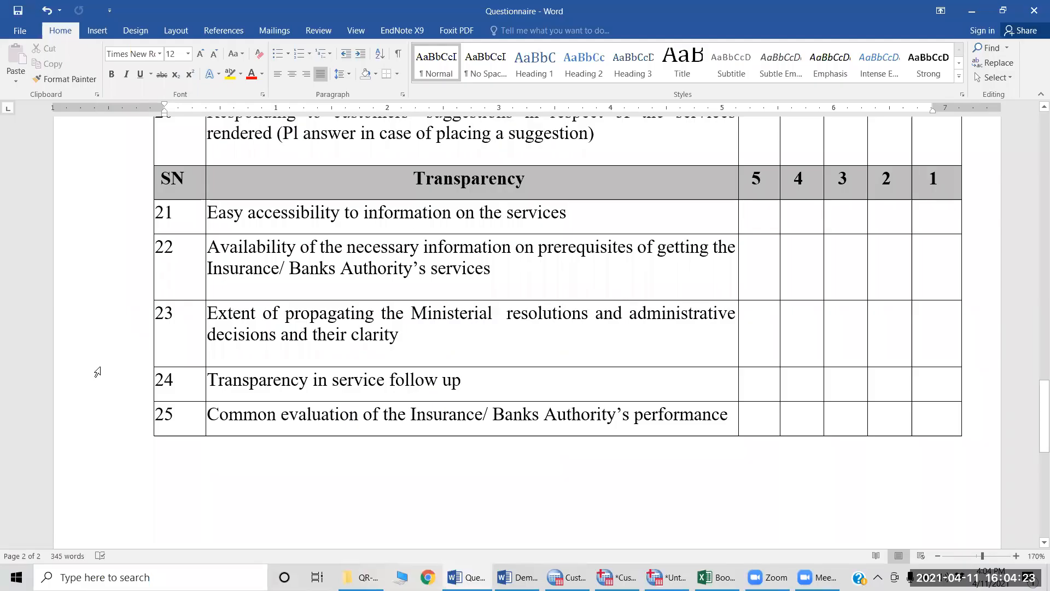
key("alt+Tab")
key("alt+Tab")
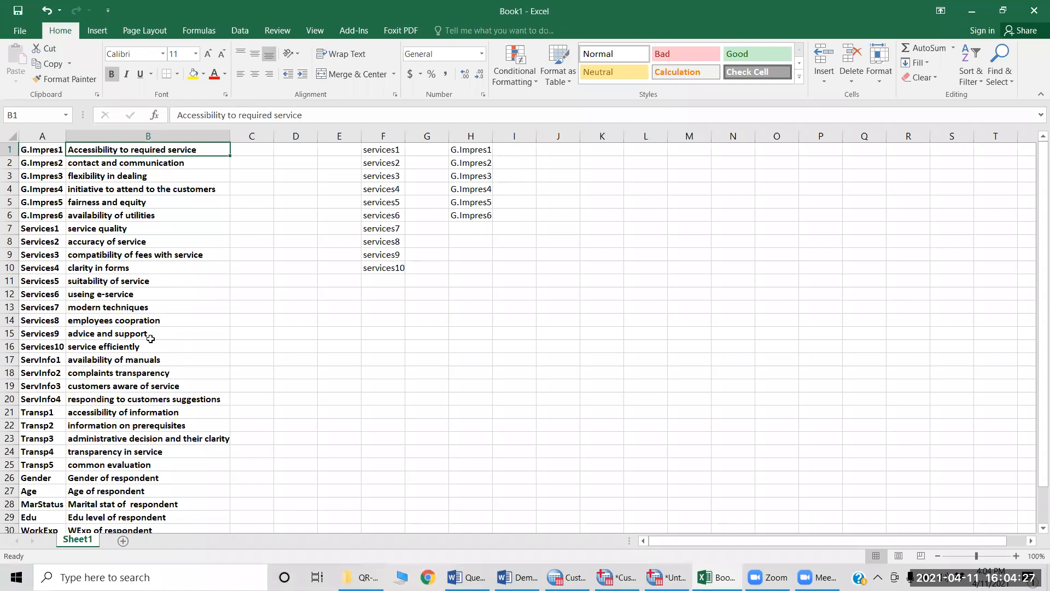
key("ctrl+shift+Down")
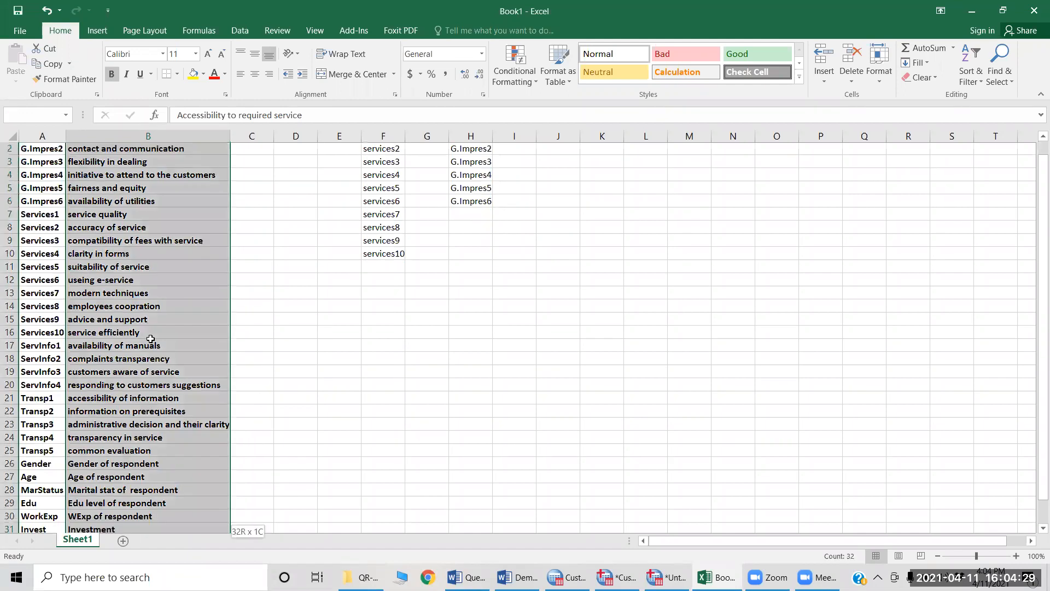
key("ctrl+c")
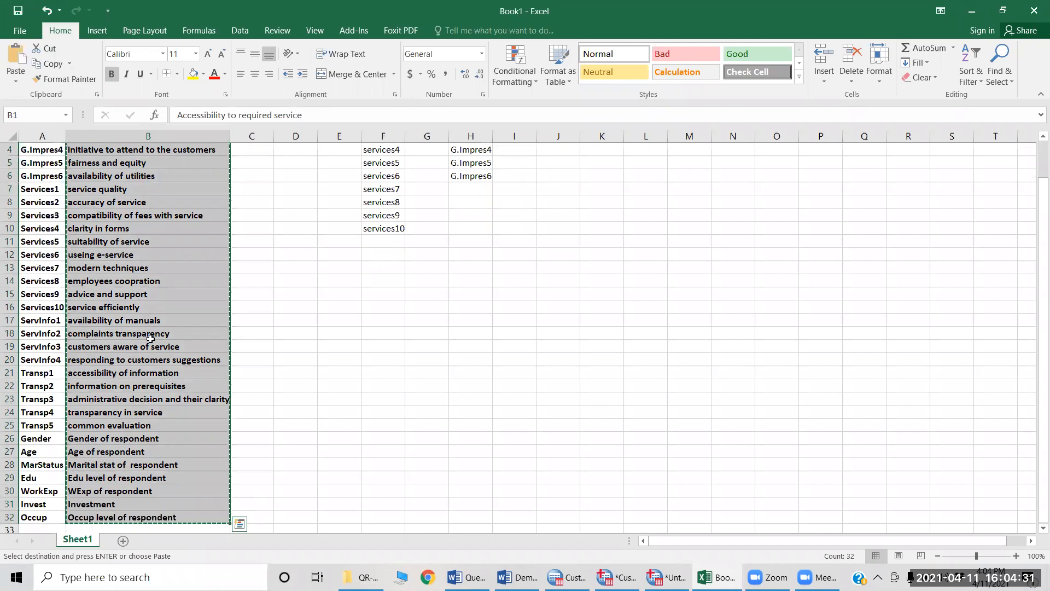
Step: Switch to SPSS, paste the copied labels into the Label column of Variable View from row 1, and widen that column to fit them
key("alt+Tab")
key("alt+Tab")
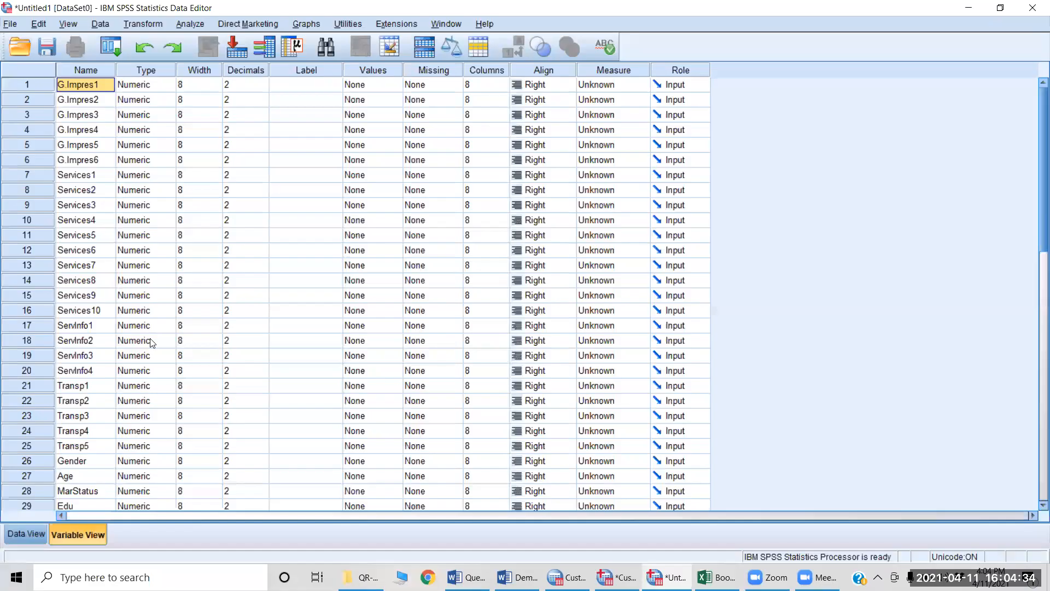
left_click(309, 130)
key("Up")
key("Up")
key("Up")
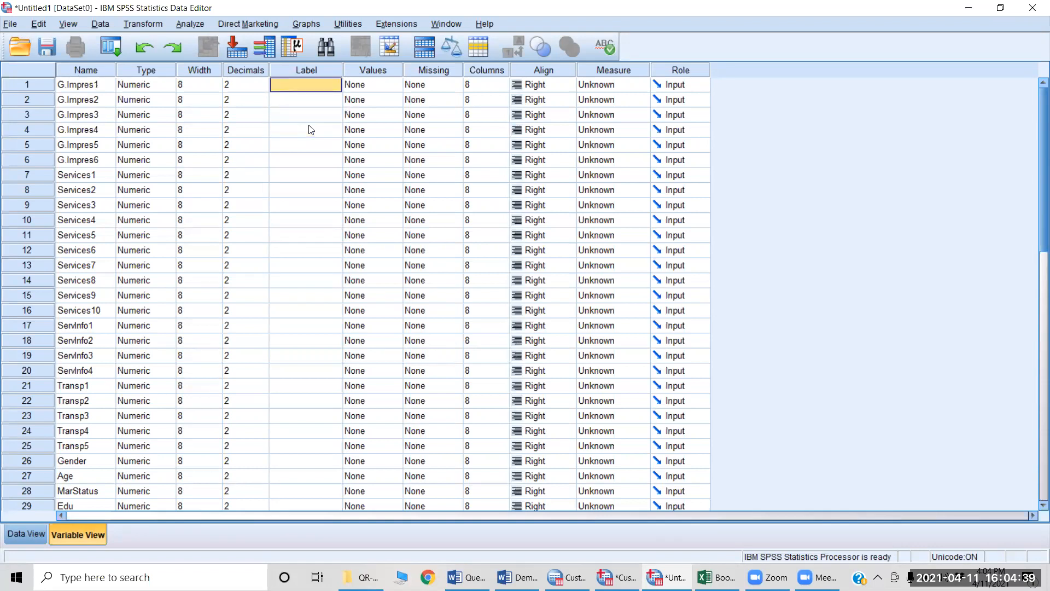
key("ctrl+v")
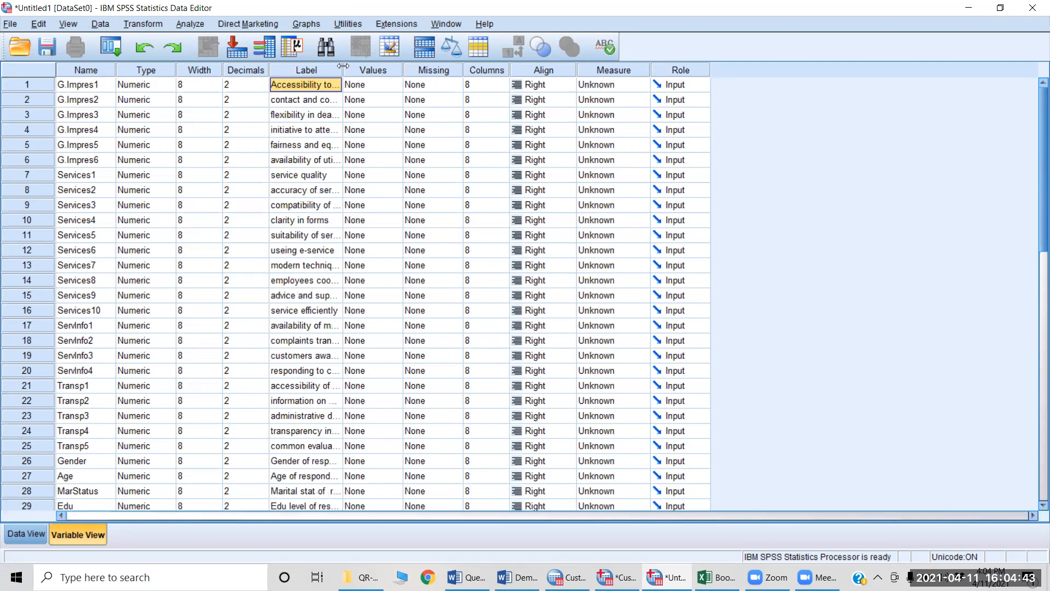
left_click_drag(343, 73, 446, 69)
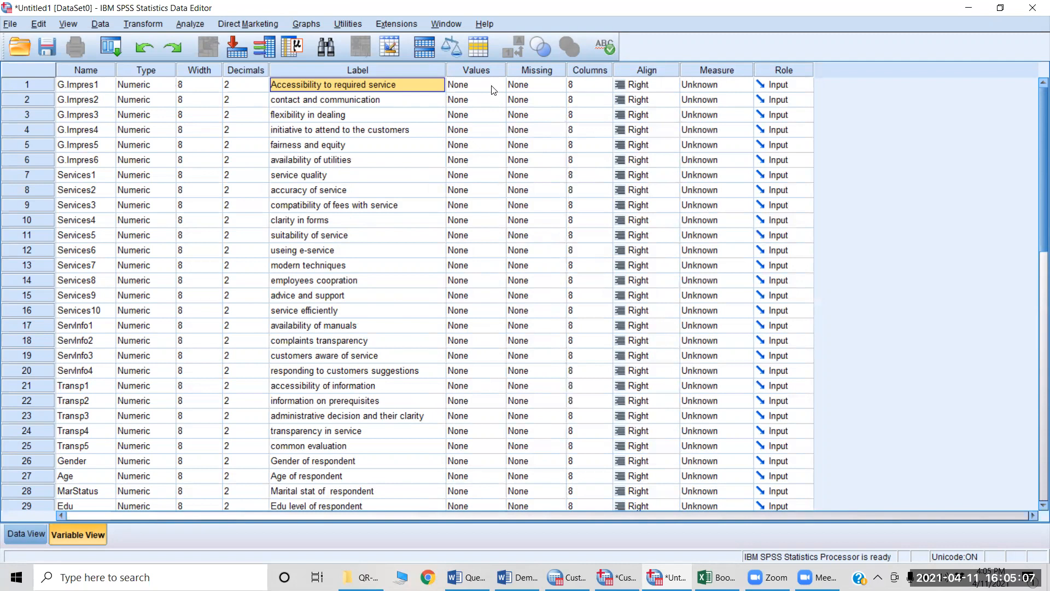
Step: Switch to the Word questionnaire and read the five-point satisfaction scale above the General Impression items
key("alt+Tab")
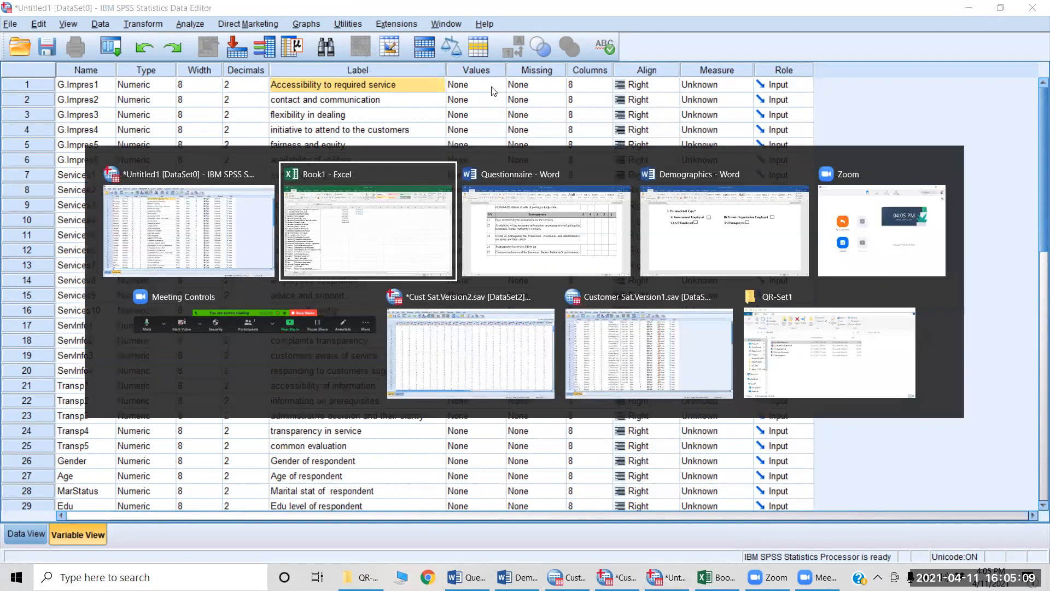
key("alt+Tab")
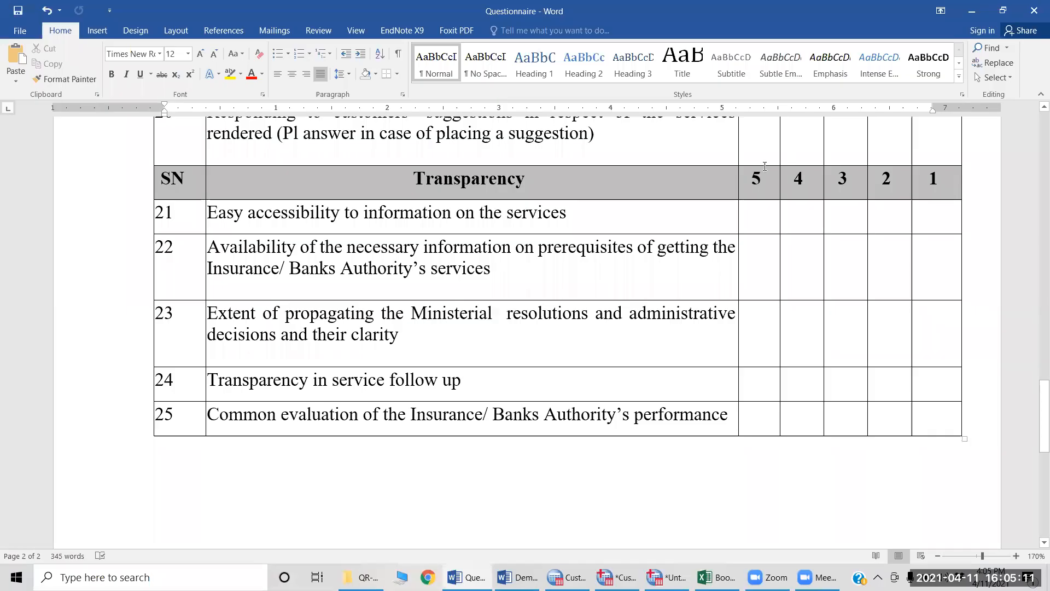
scroll(704, 216, "up", 15)
scroll(706, 215, "up", 3)
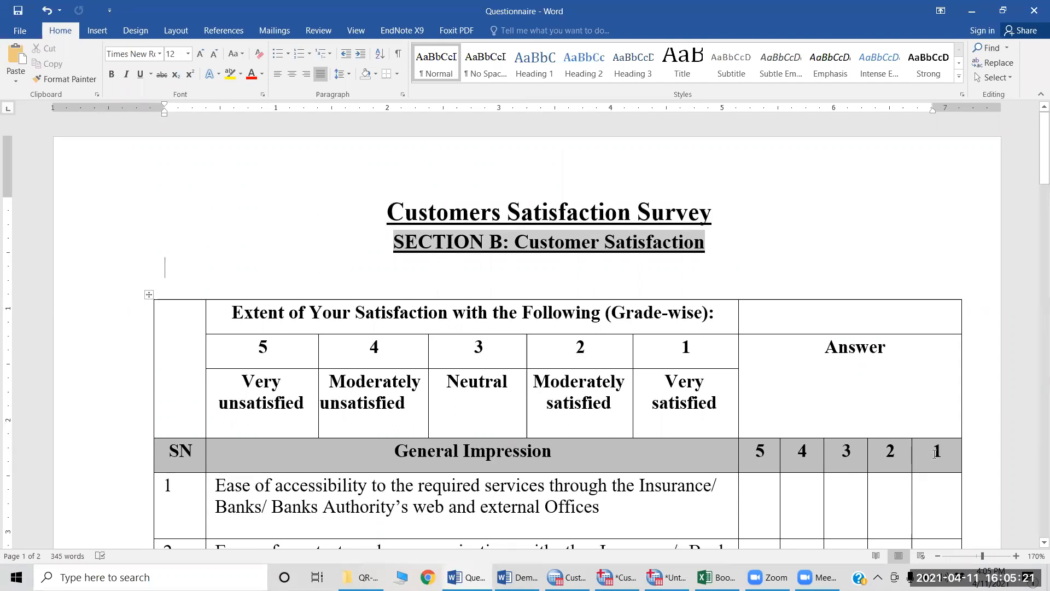
Step: Return to Untitled1 in SPSS and add the value label 1 = "very satisfied" for G.Impres1, checking the wording in the questionnaire
key("alt+Tab")
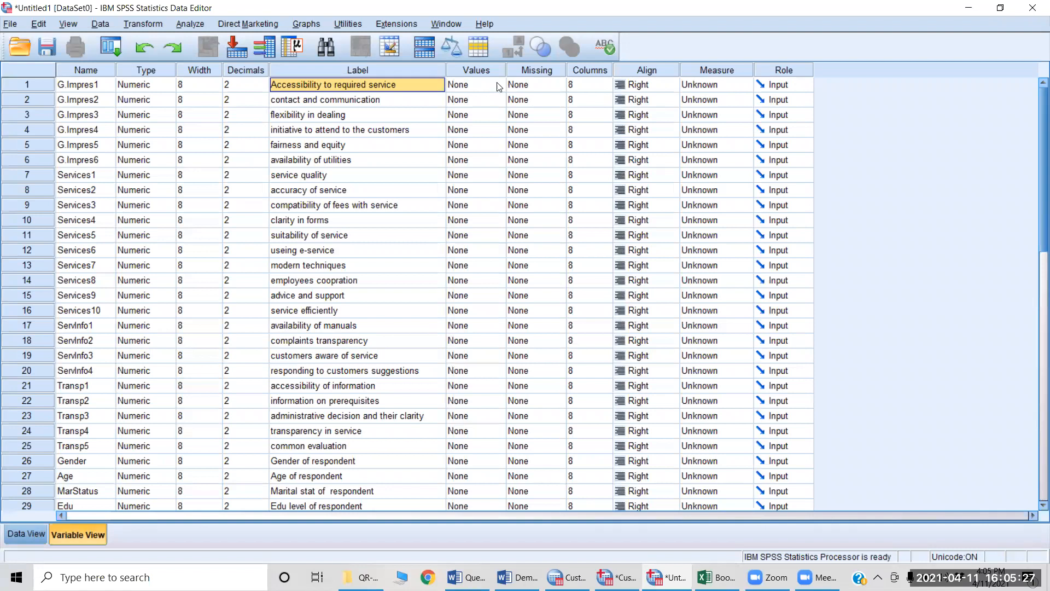
double_click(492, 85)
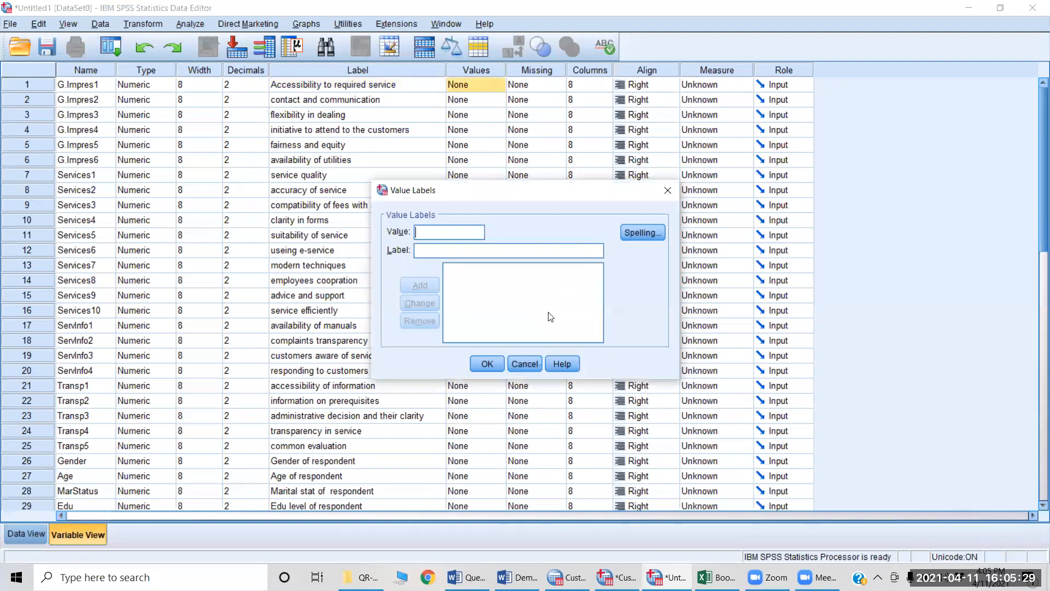
type("1")
key("alt+Tab")
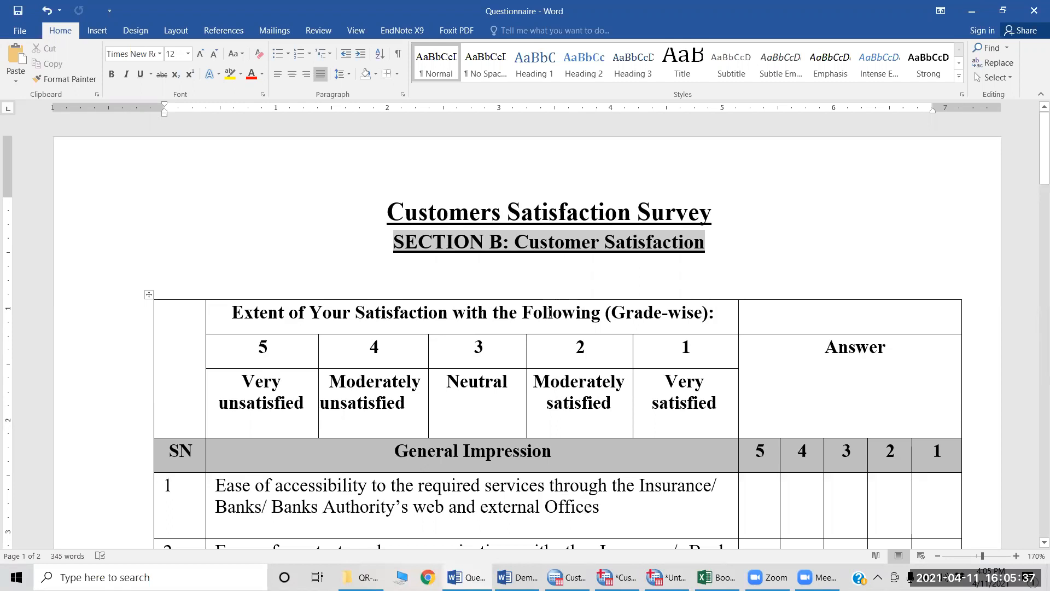
key("alt+Tab")
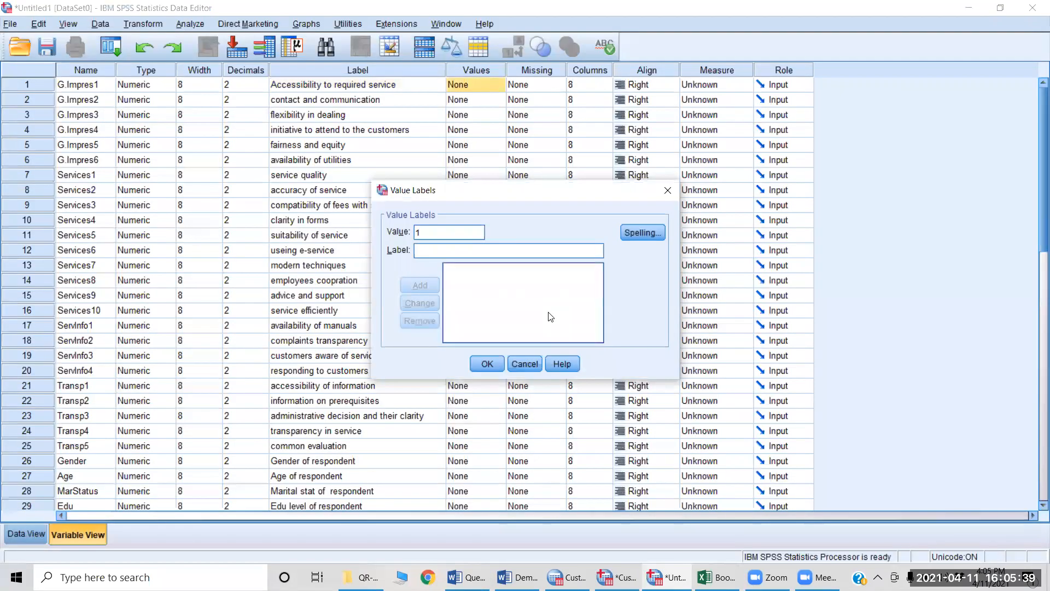
left_click(437, 247)
type("very")
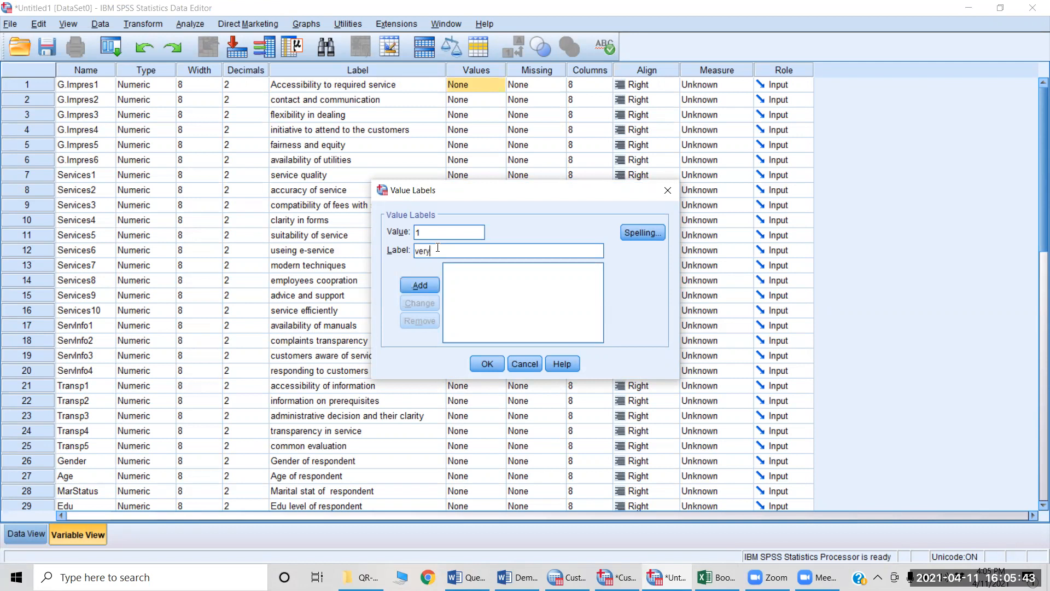
type(" satisfied")
left_click(420, 287)
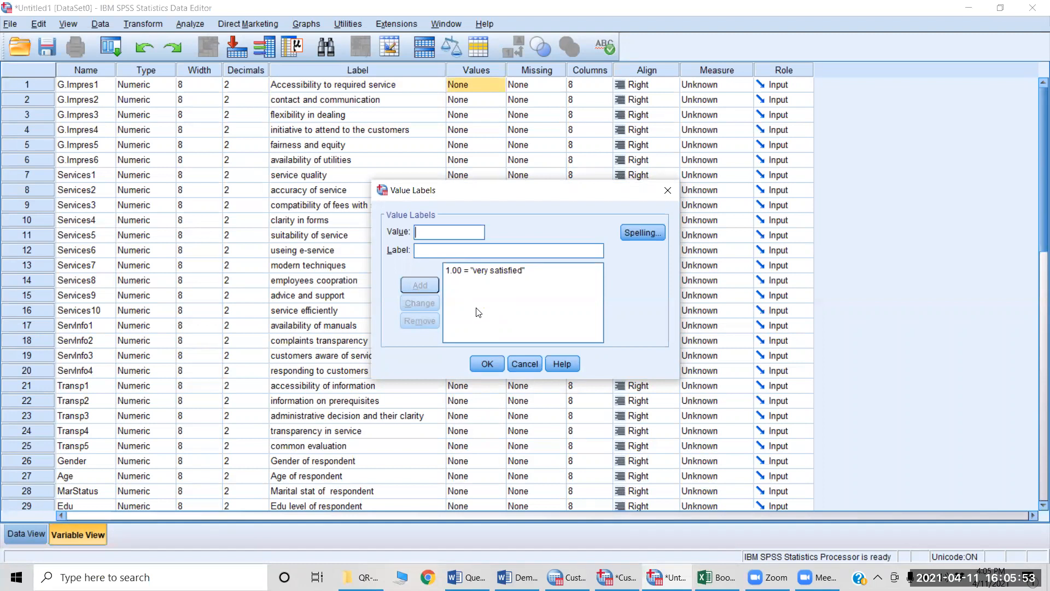
Step: Add the value label 2 = "Mod Satisfied" for G.Impres1, checking the questionnaire's scale, and accept the value labels
type("2")
key("alt+Tab")
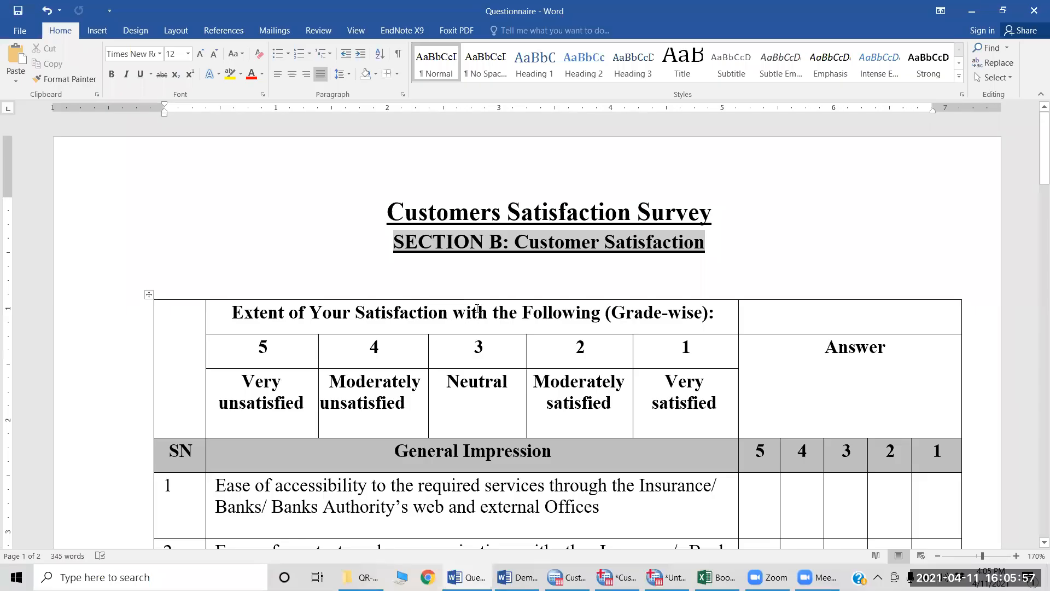
key("alt+Tab")
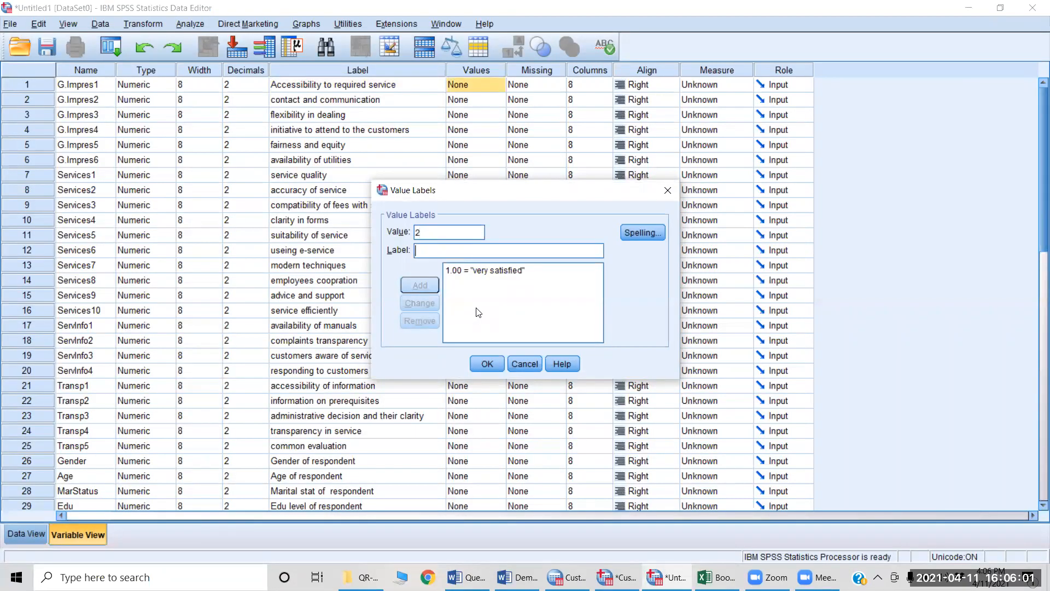
type("Mod Satisfied")
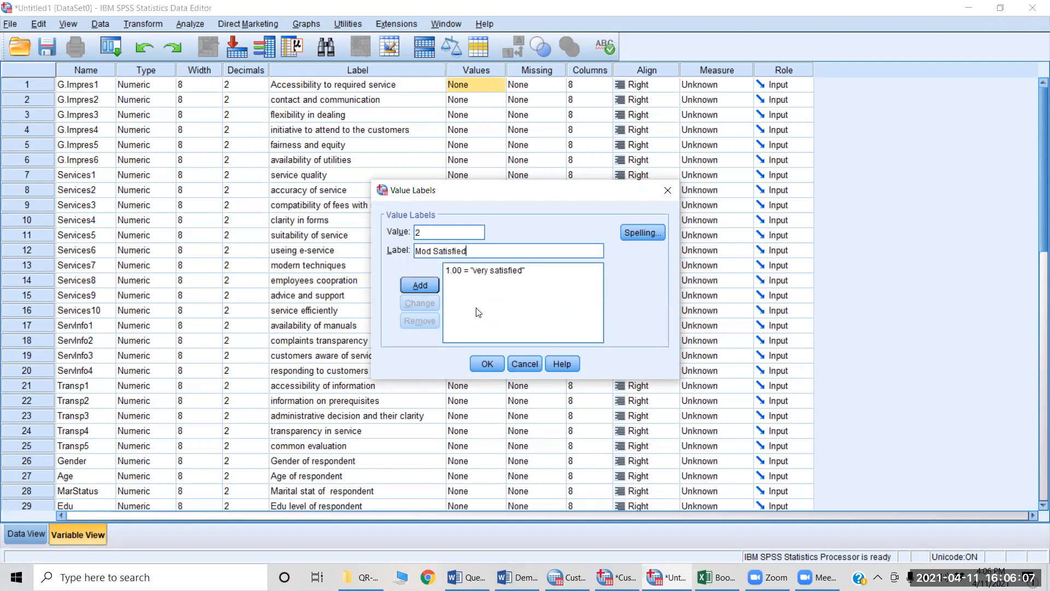
left_click(420, 285)
type("3")
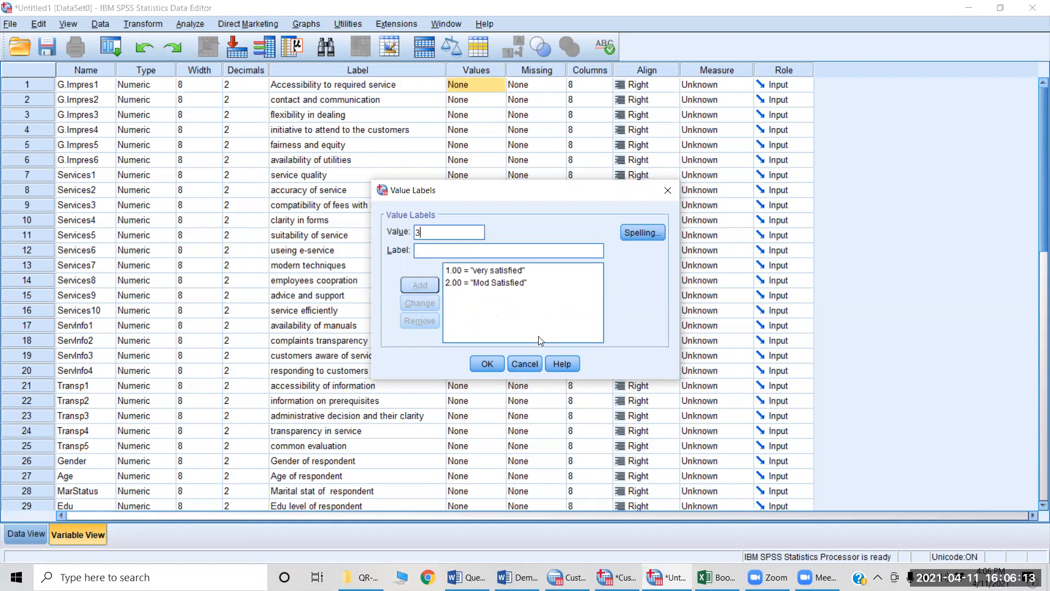
left_click(487, 364)
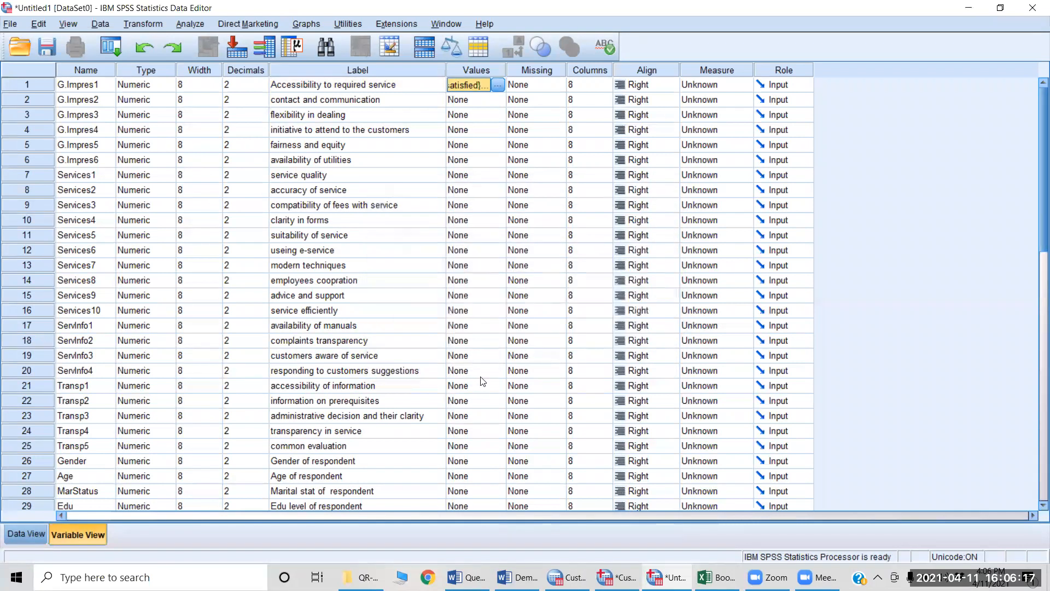
Step: Switch to the Customer Sat.Version1.sav dataset and look at its variable list with the value labels
key("alt+Tab")
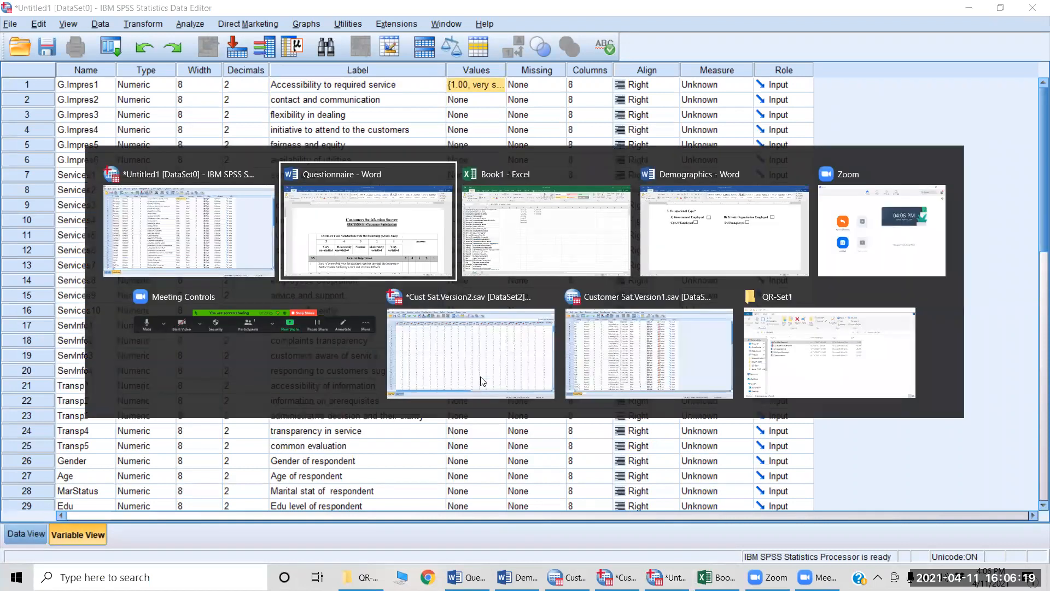
key("alt+Tab")
key("alt+Tab")
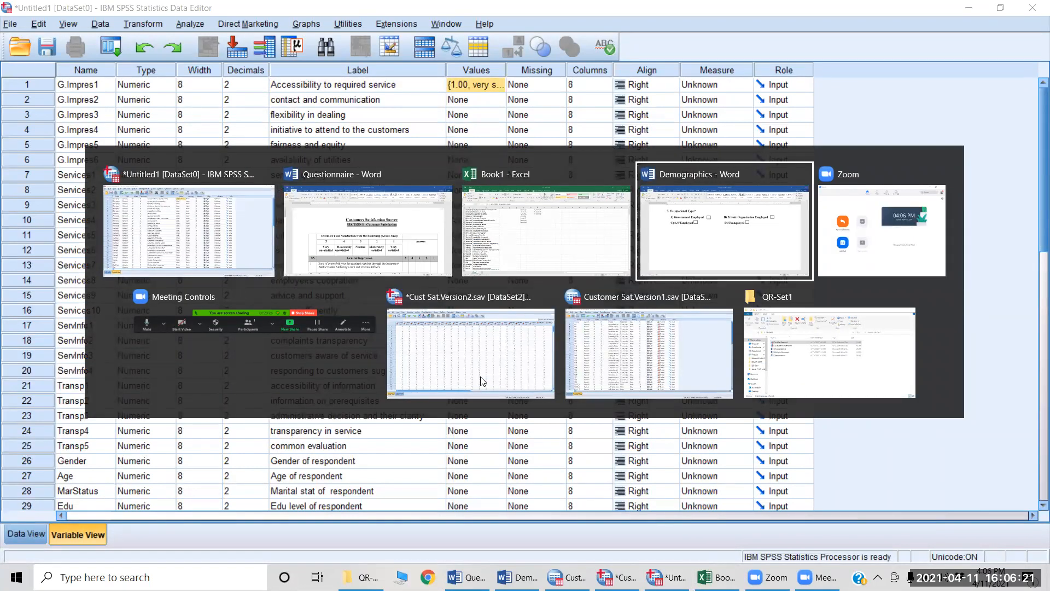
key("alt+Tab")
key("alt+Tab")
key("alt+Tab")
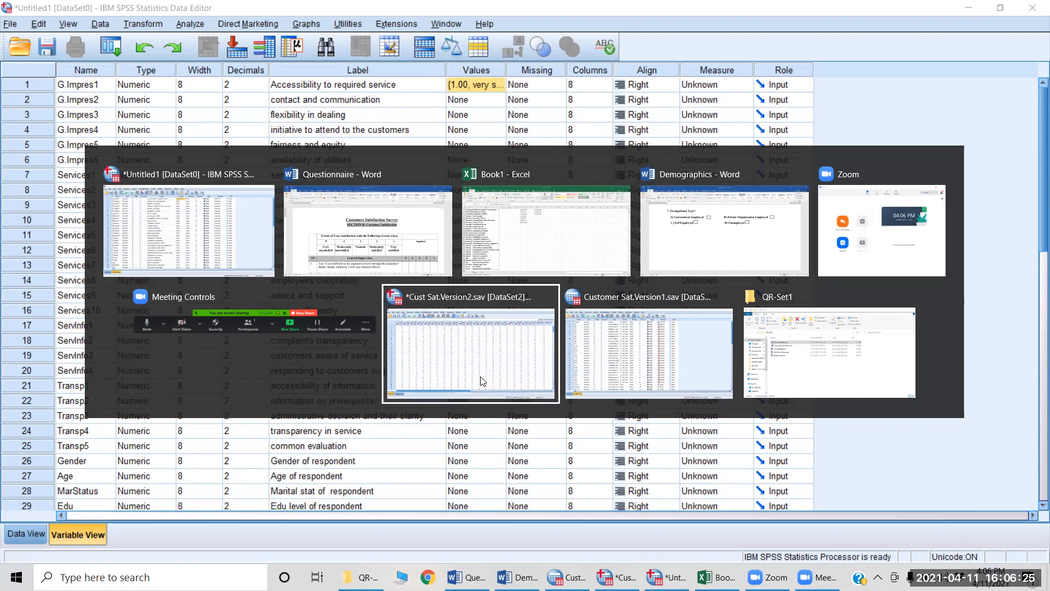
key("alt+Tab")
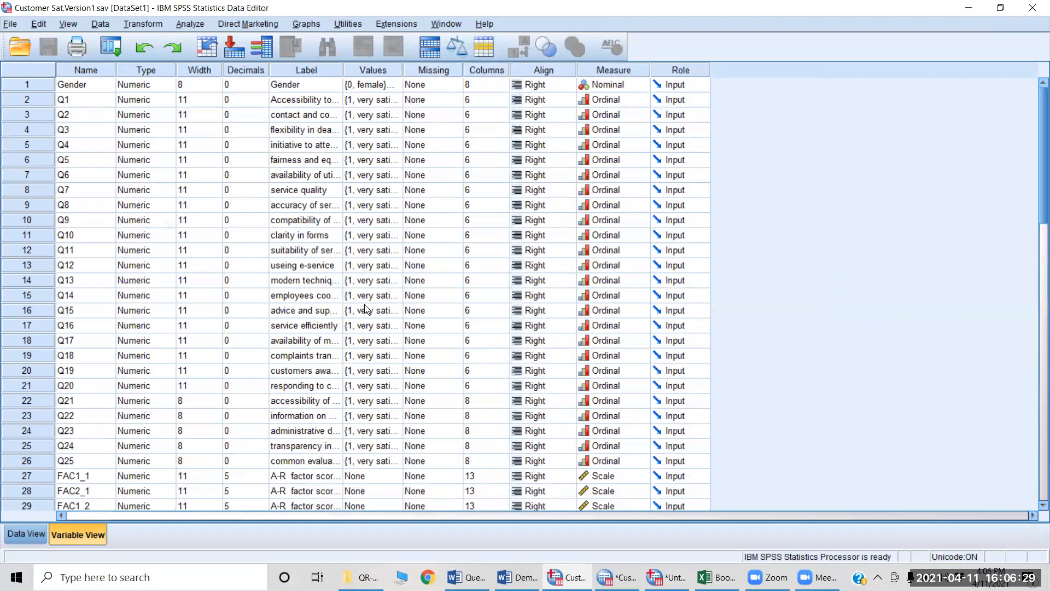
Step: Switch to the Cust Sat.Version2.sav dataset and show its Variable View from the first variable
key("alt+Tab")
key("alt+Tab")
key("alt+Tab")
key("alt+Tab")
key("alt+Tab")
key("alt+Tab")
key("alt+Tab")
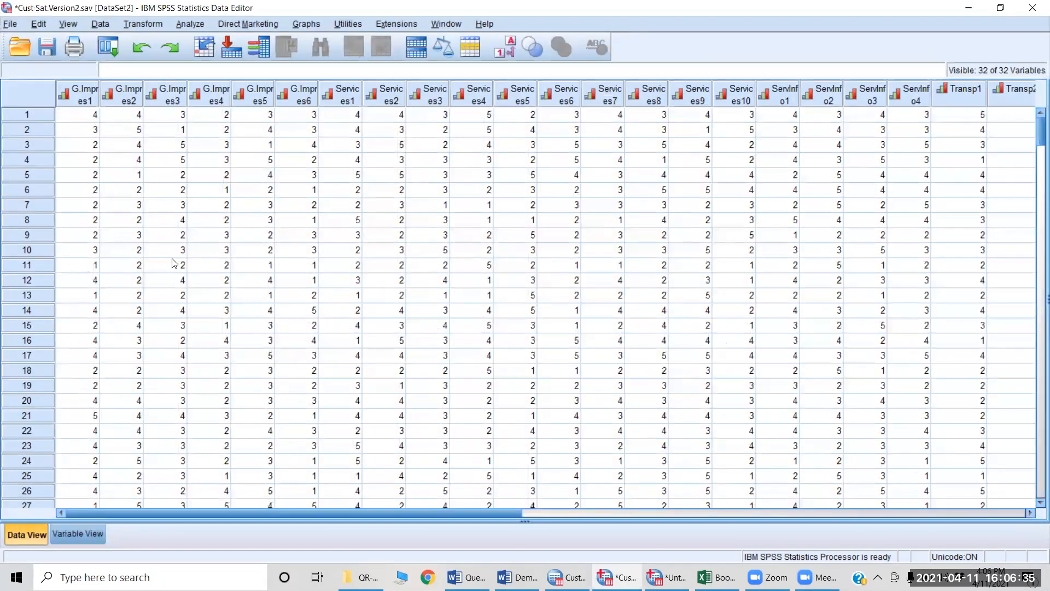
key("ctrl+t")
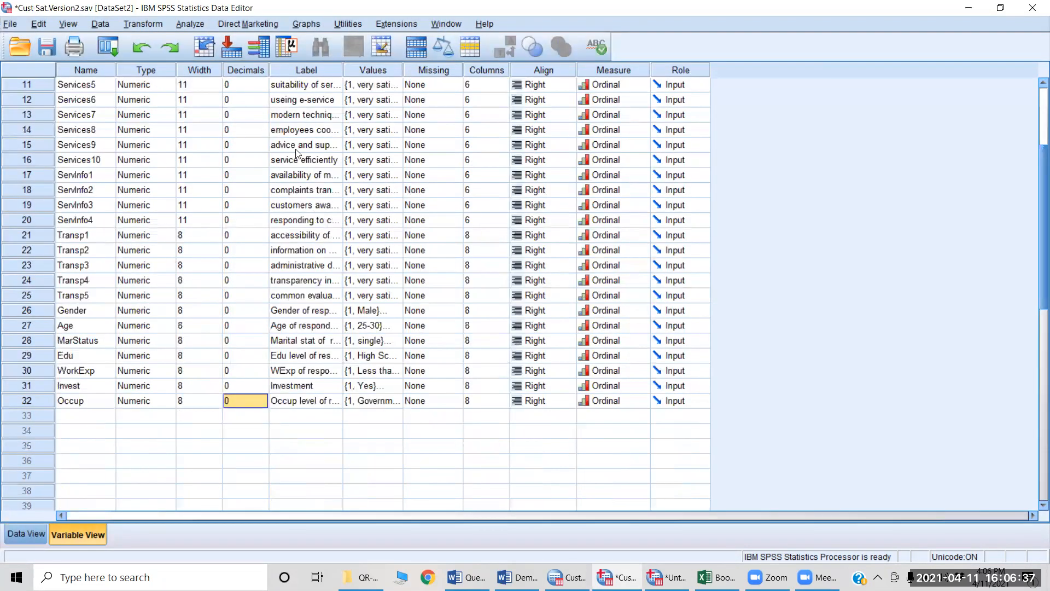
left_click(372, 106)
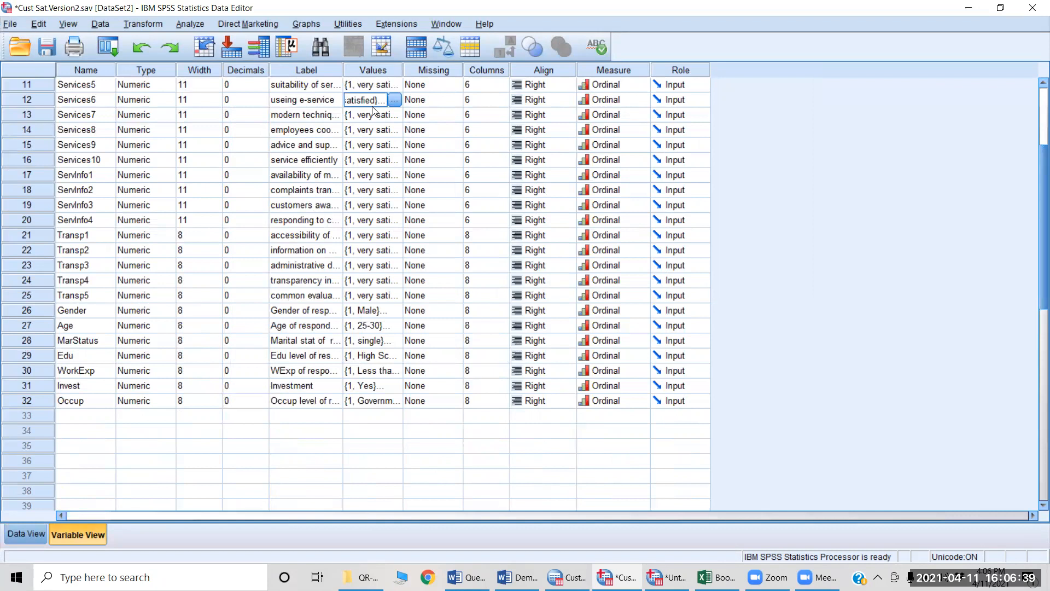
key("ctrl+Home")
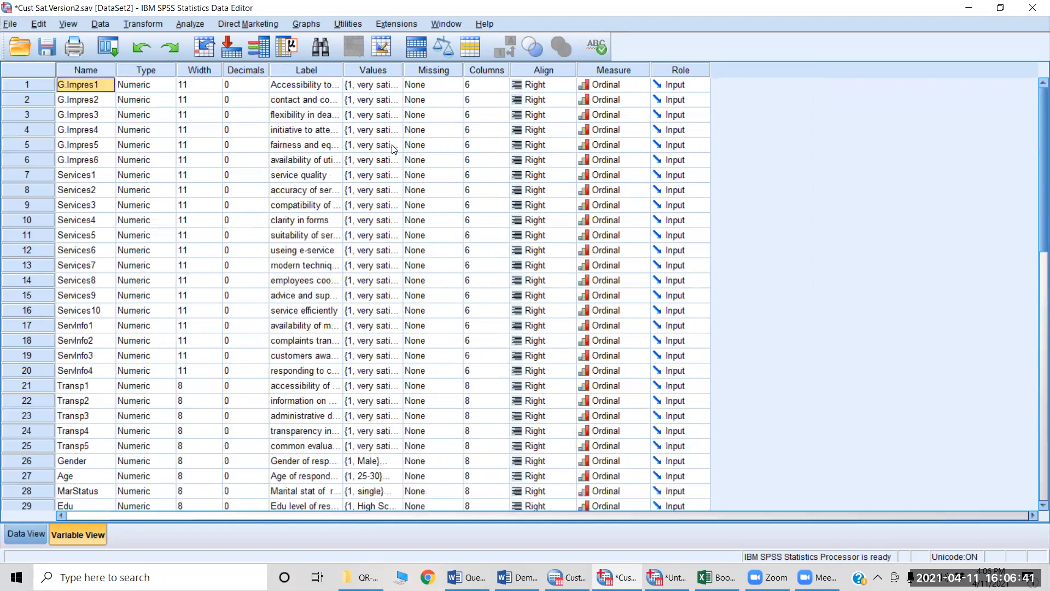
Step: Examine each value label defined for G.Impres1 in Cust Sat.Version2.sav, from value 1 to 5, and leave them unchanged
left_click(397, 84)
left_click(398, 85)
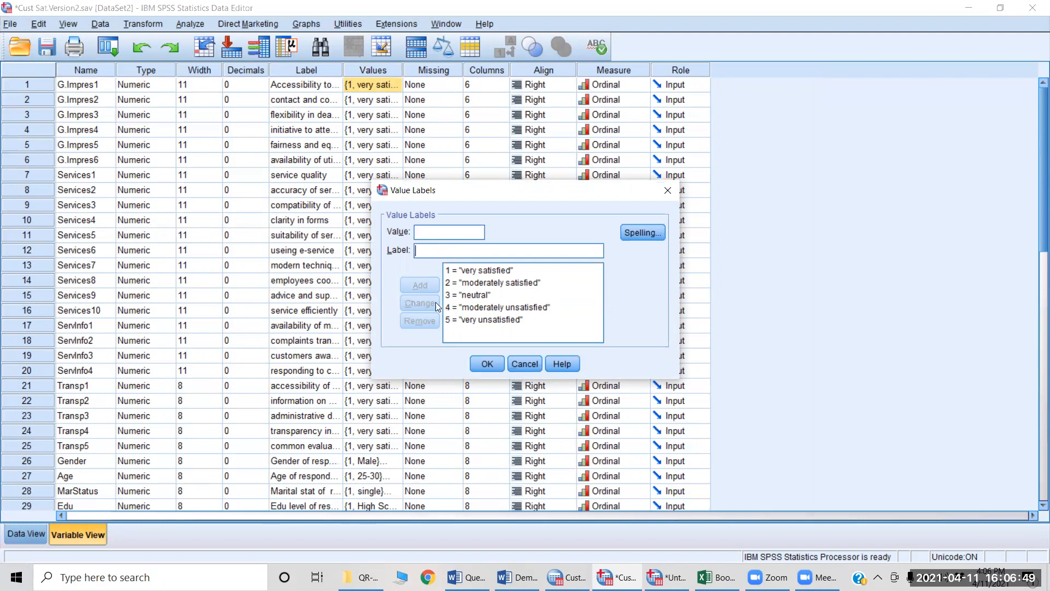
left_click(493, 271)
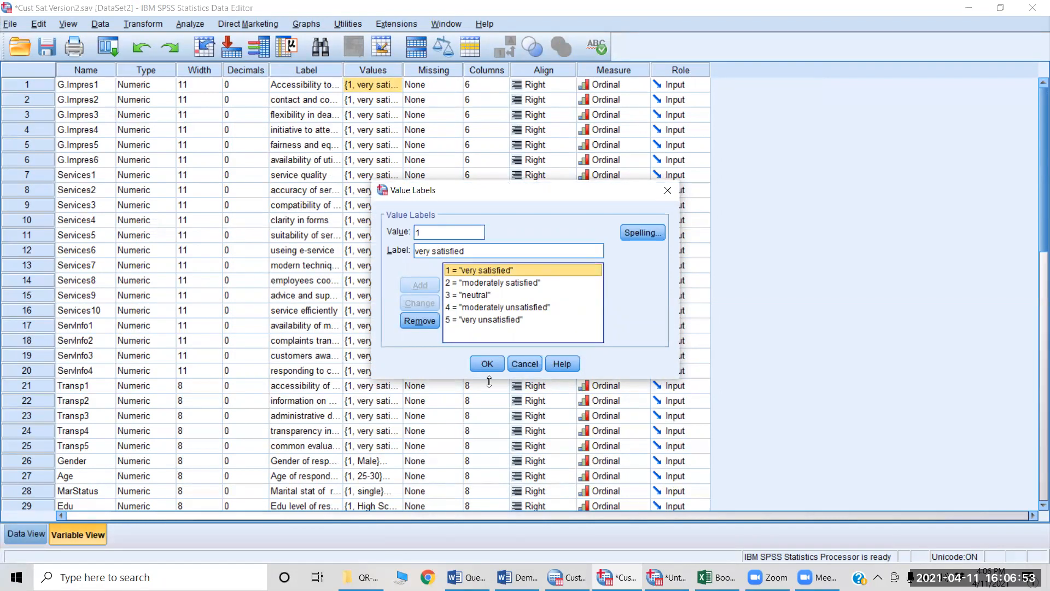
key("Down")
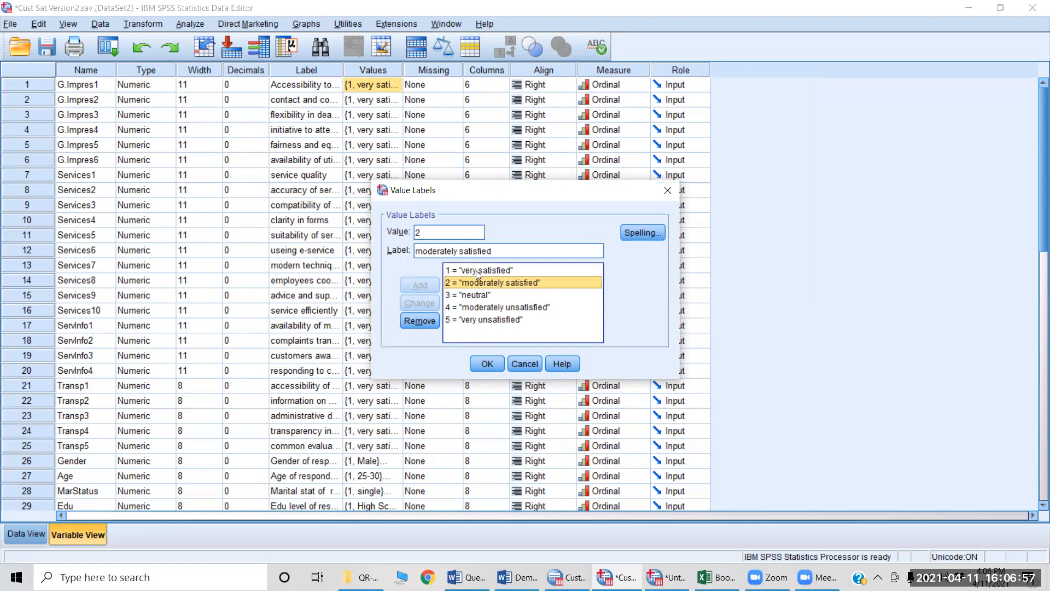
key("Down")
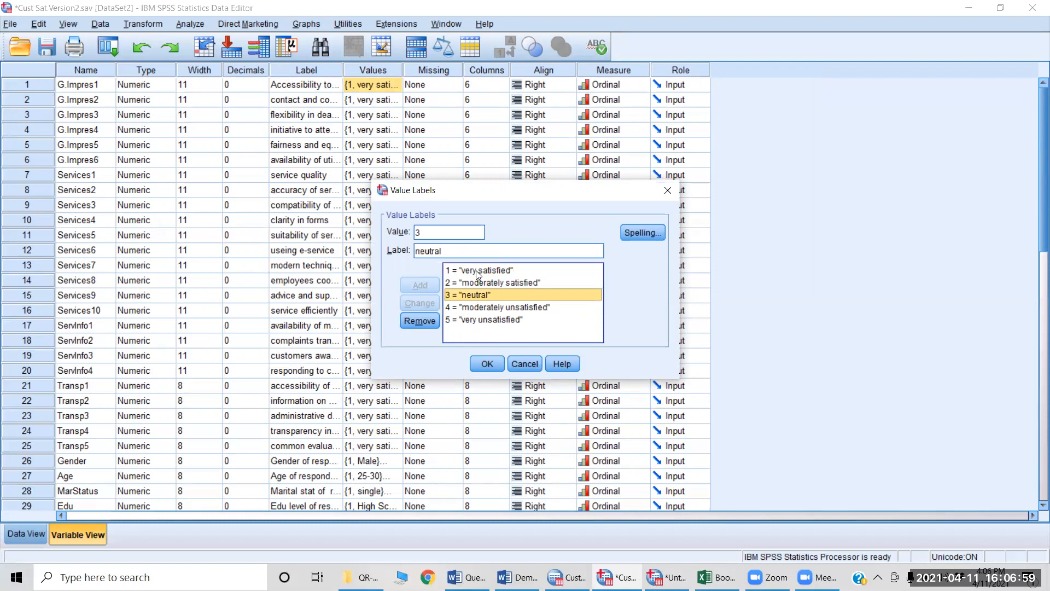
left_click(452, 250)
key("Down")
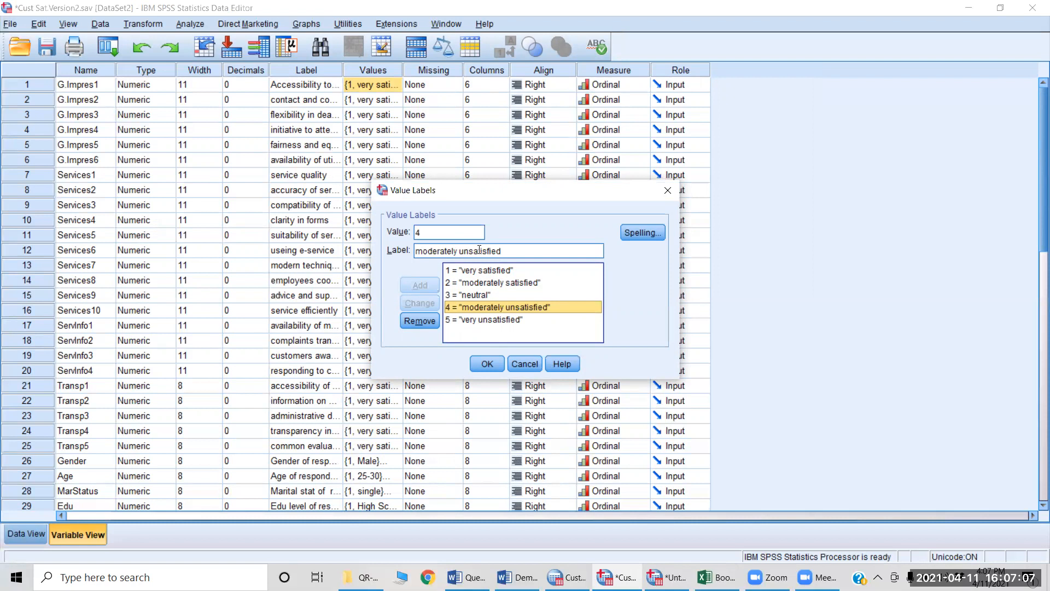
key("Down")
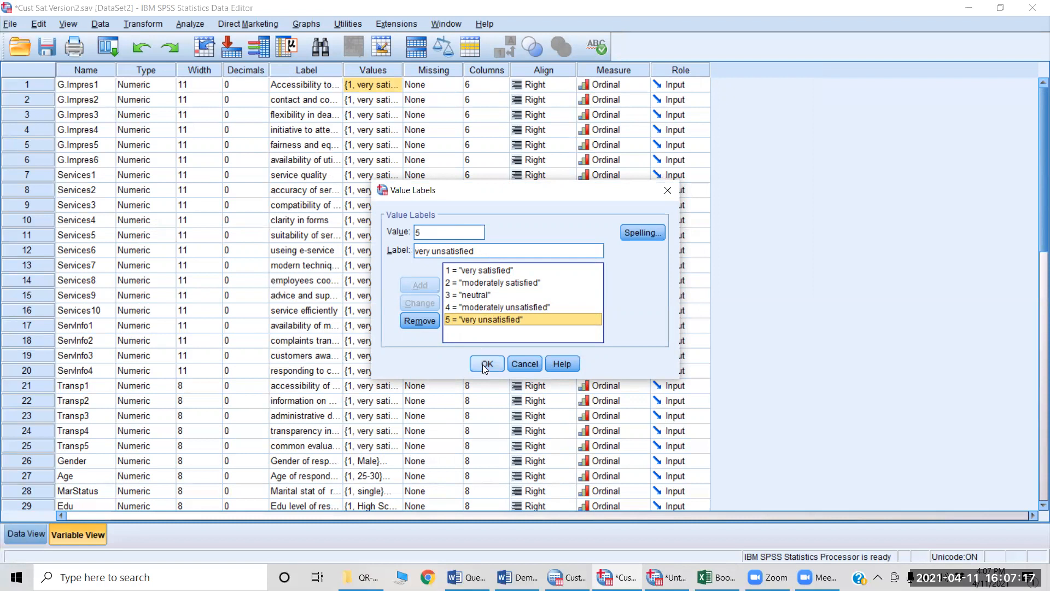
left_click(524, 364)
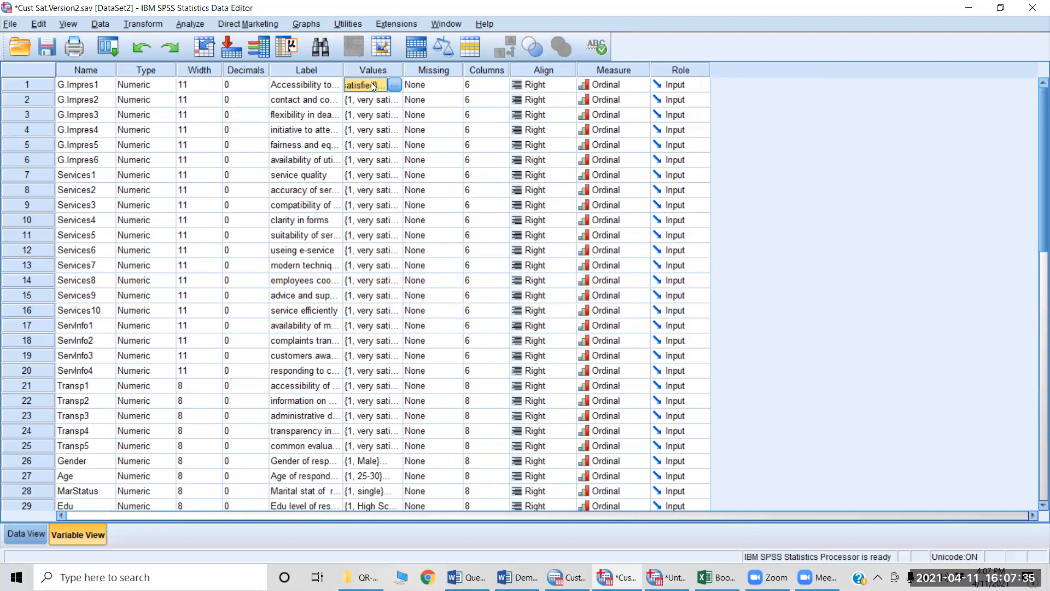
Step: Select the Values cells of G.Impres2 through Services10 in Cust Sat.Version2.sav
key("Return")
key("shift+Down")
key("shift+Down")
key("shift+Down")
key("shift+Down")
key("shift+Down")
key("shift+Down")
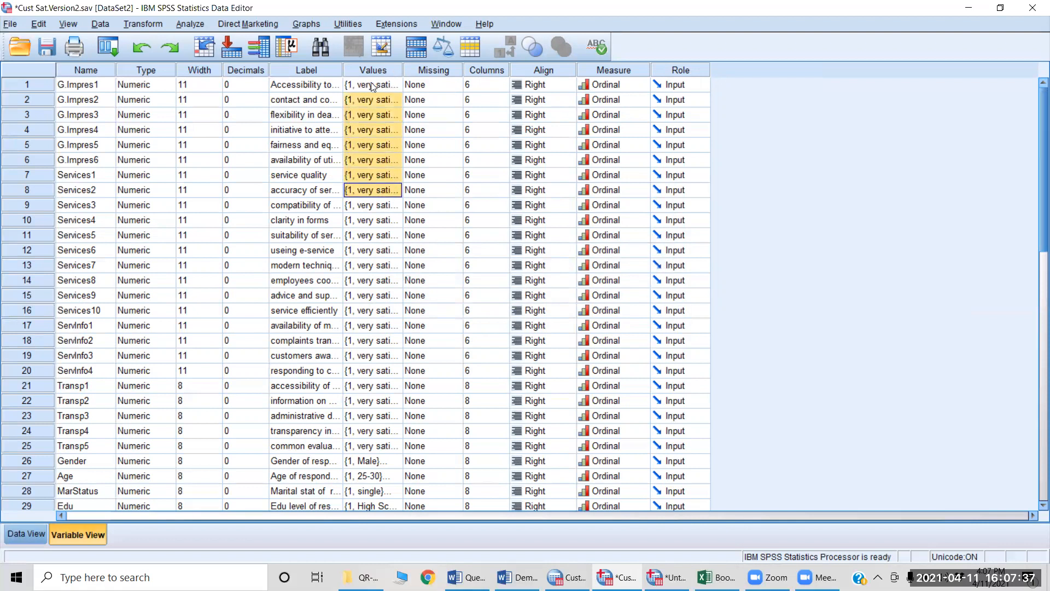
key("shift+Down")
key("shift+Down")
key("shift+Down")
key("shift+Down")
key("shift+Down")
key("shift+Down")
key("shift+Down")
key("shift+Down")
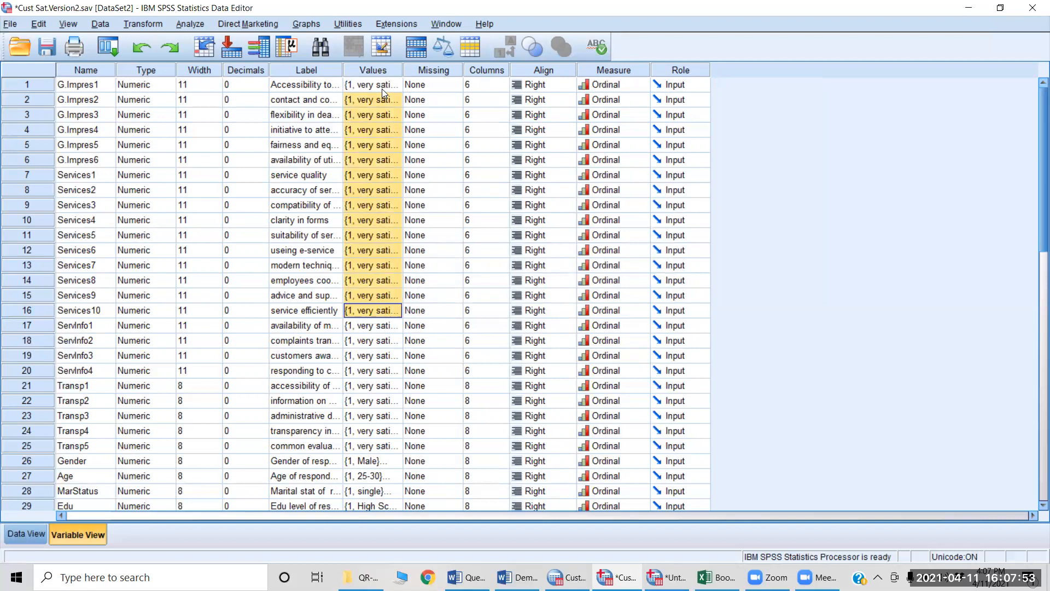
Step: Switch to Untitled1, give G.Impres1 the five value labels copied from Cust Sat.Version2.sav, from "very satisfied" to "very unsatisfied", and review and accept them
key("alt+Tab")
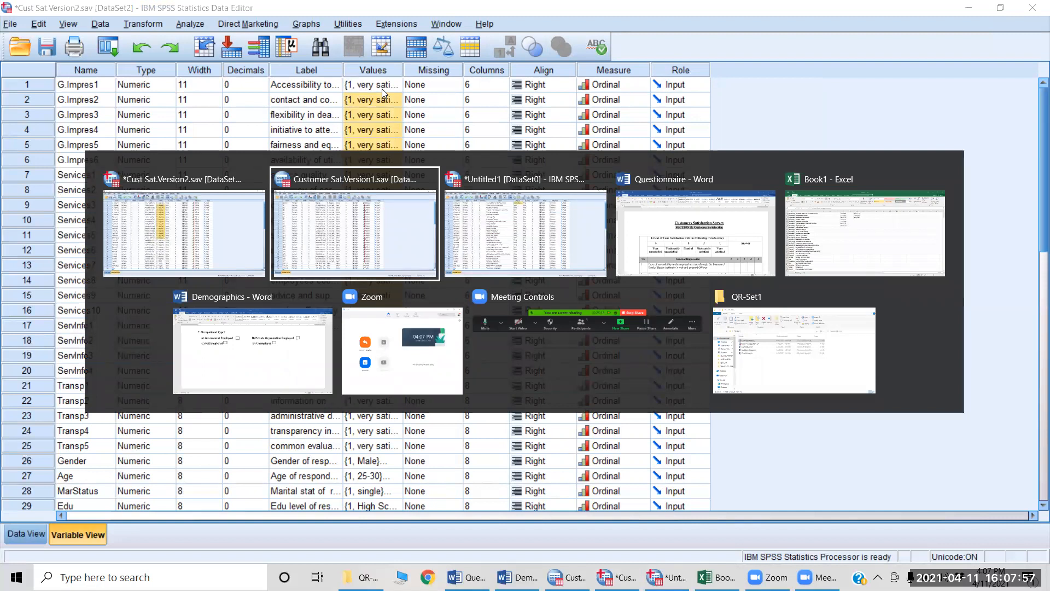
key("alt+Tab")
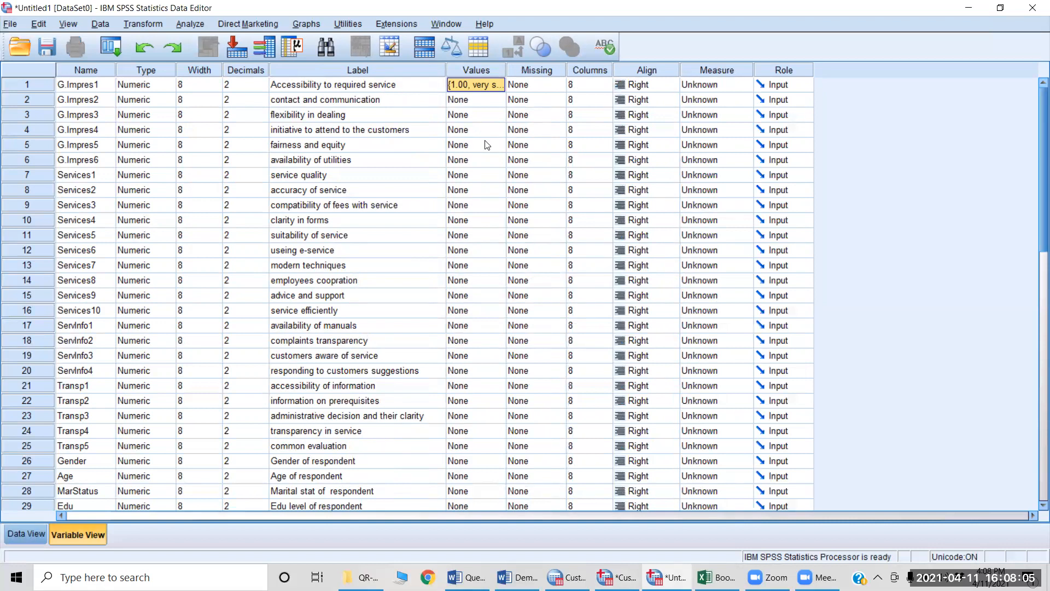
left_click(473, 86)
left_click(497, 86)
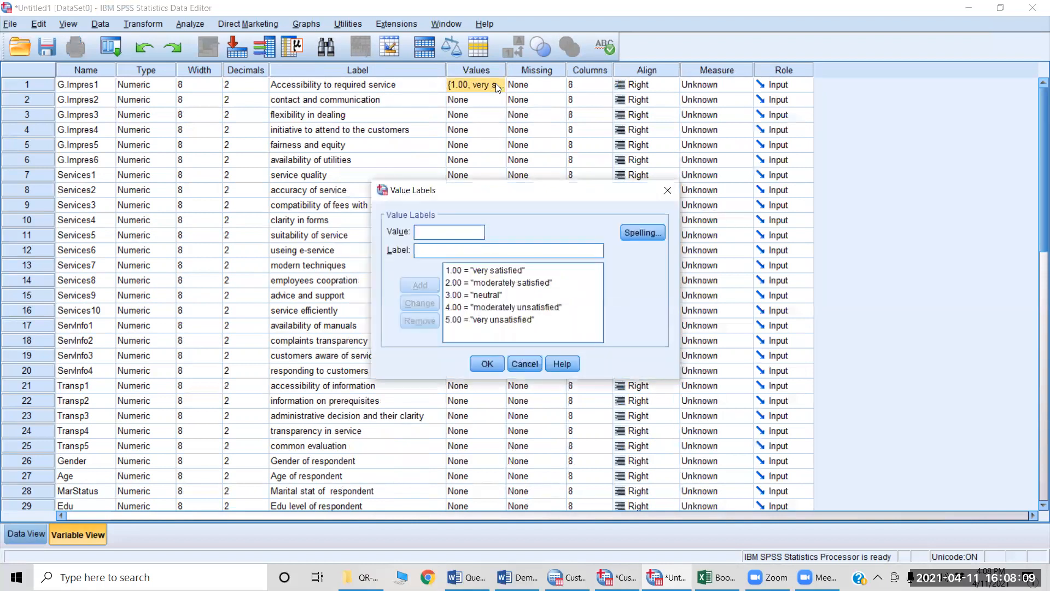
left_click(487, 362)
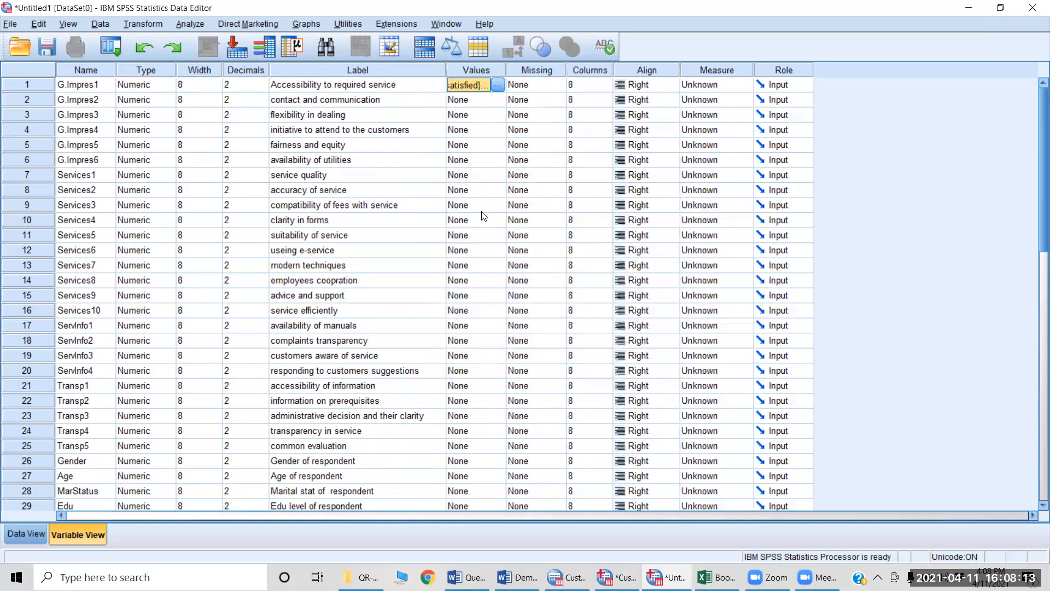
Step: Switch to the Questionnaire document in Word and review its survey items from General Impression through Transparency
key("Down")
key("Up")
key("alt+Tab")
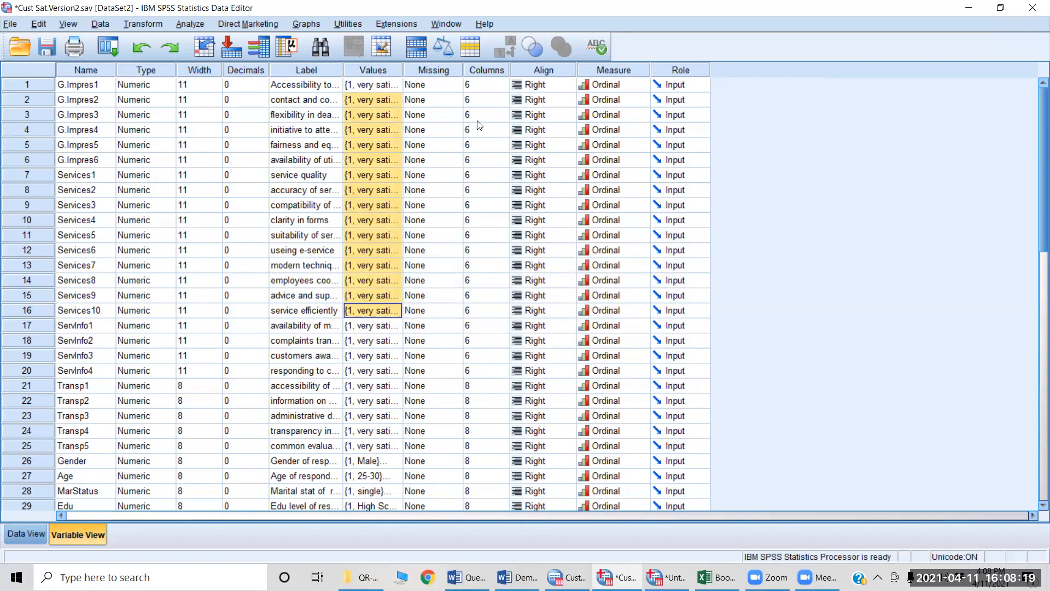
key("alt+Tab")
key("alt+Tab")
key("alt+Tab")
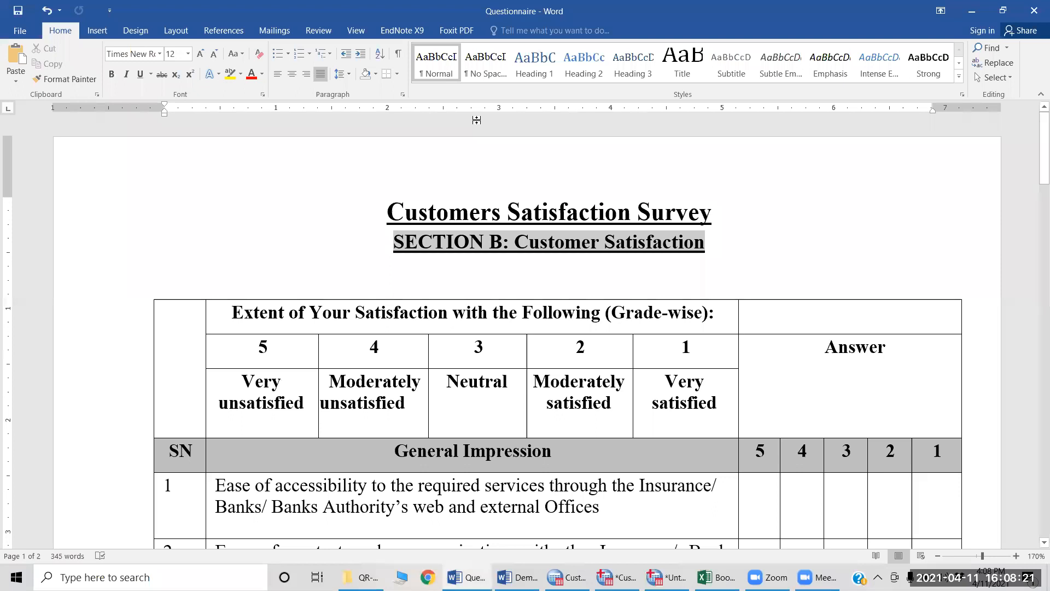
scroll(461, 349, "down", 20)
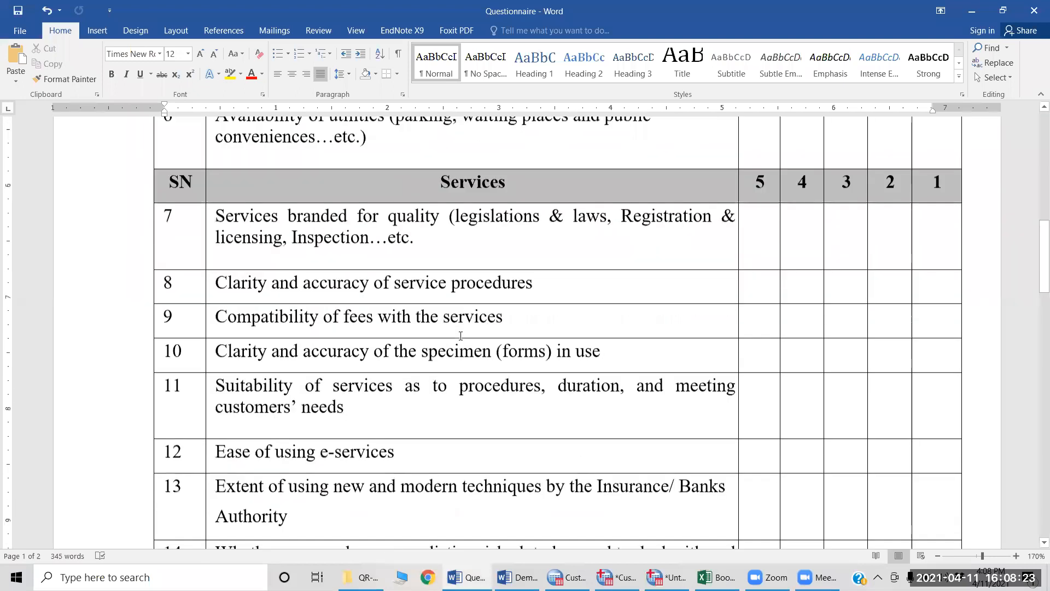
scroll(459, 333, "down", 4)
scroll(460, 331, "up", 9)
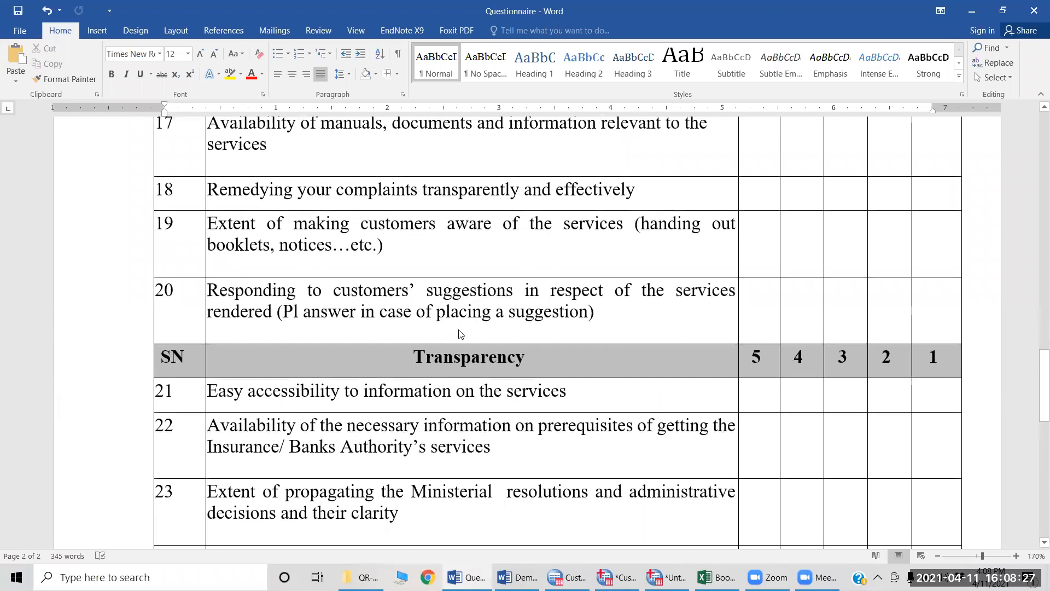
Step: Return to the Untitled1 dataset in SPSS and copy the Values cell of G.Impres1
key("alt+Tab")
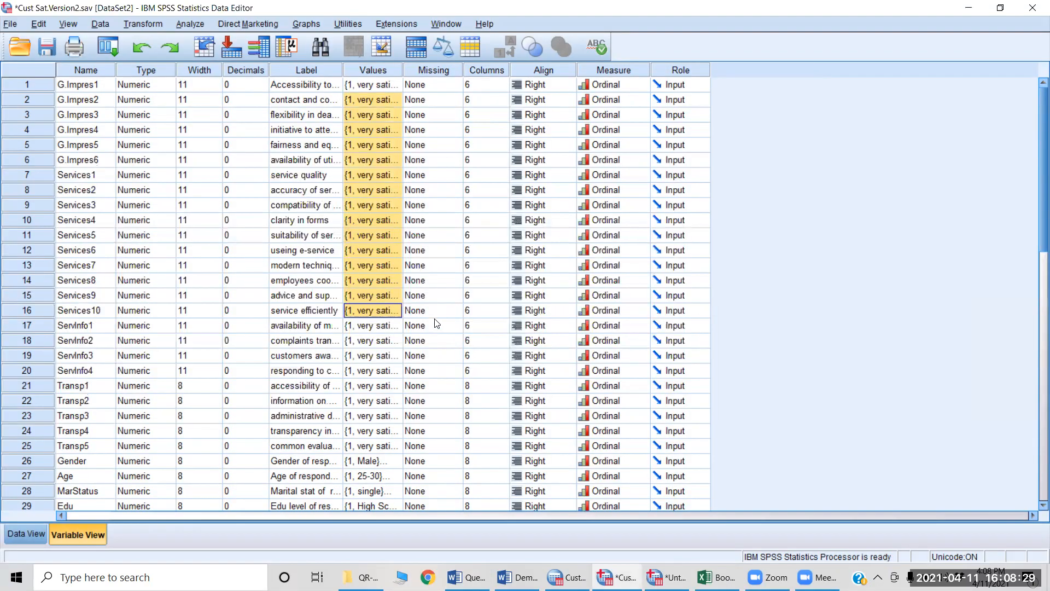
key("alt+Tab")
key("alt+Tab")
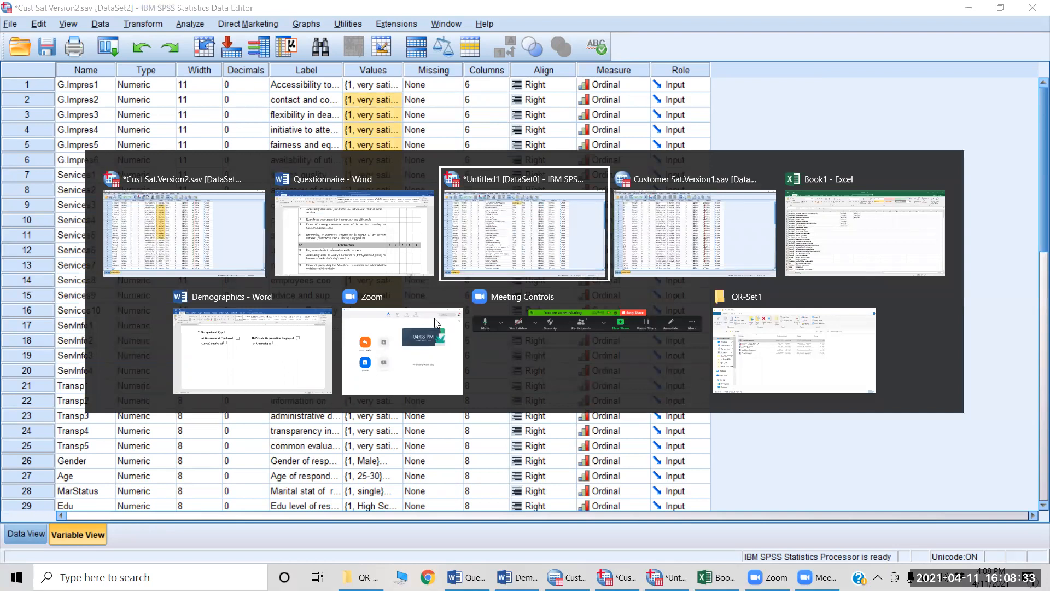
key("alt+Tab")
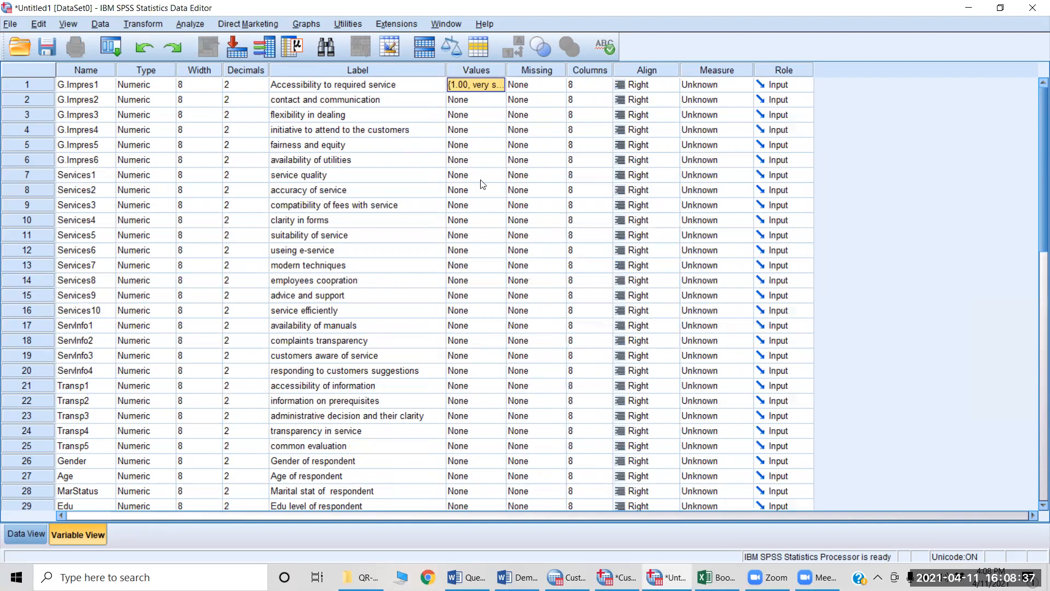
key("Down")
key("Up")
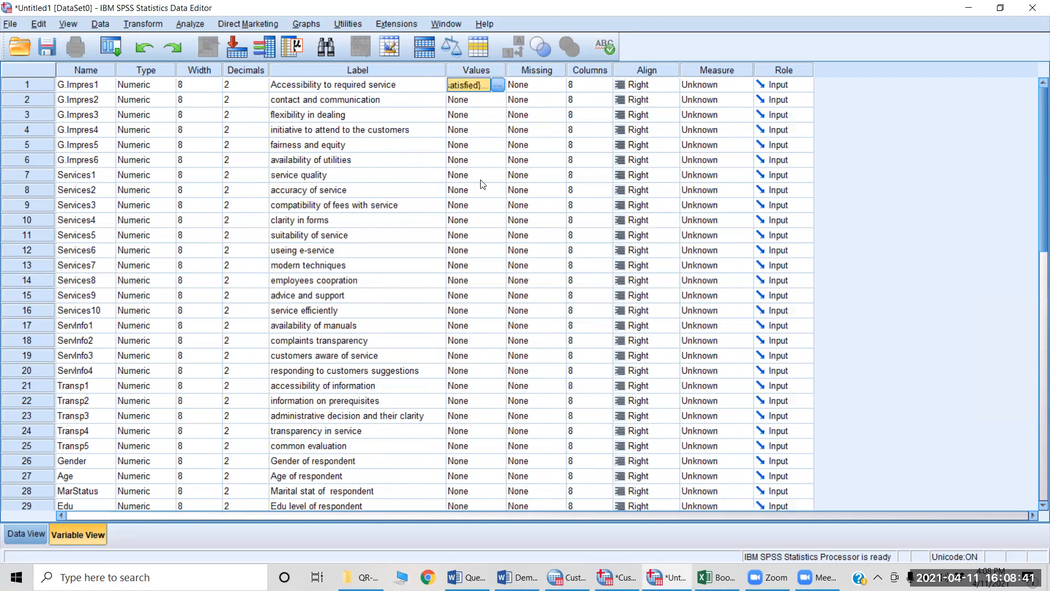
Step: Paste the G.Impres1 value labels into the Values cells of G.Impres2 through Transp5
key("Down")
key("shift+Down")
key("shift+Down")
key("shift+Down")
key("shift+Down")
key("shift+Down")
key("shift+Down")
key("shift+Down")
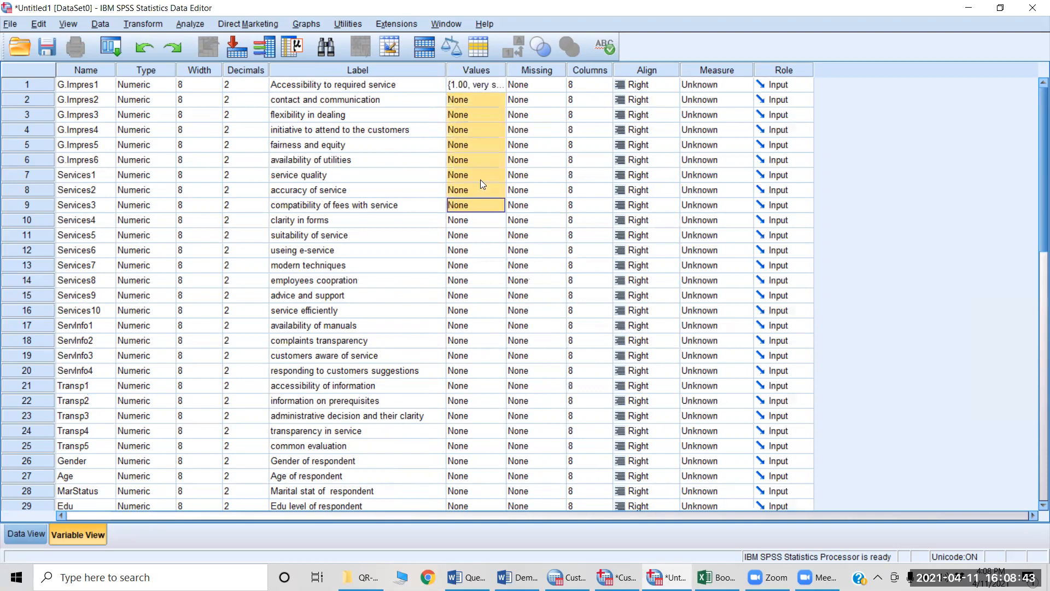
key("shift+Down")
key("shift+Down")
key("shift+Down")
key("shift+Down")
key("shift+Down")
key("shift+Down")
key("shift+Down")
key("shift+Down")
key("shift+Down")
key("shift+Down")
key("shift+Down")
key("shift+Down")
key("shift+Down")
key("shift+Down")
key("shift+Down")
key("shift+Down")
key("shift+Down")
key("shift+Down")
key("shift+Down")
key("shift+Down")
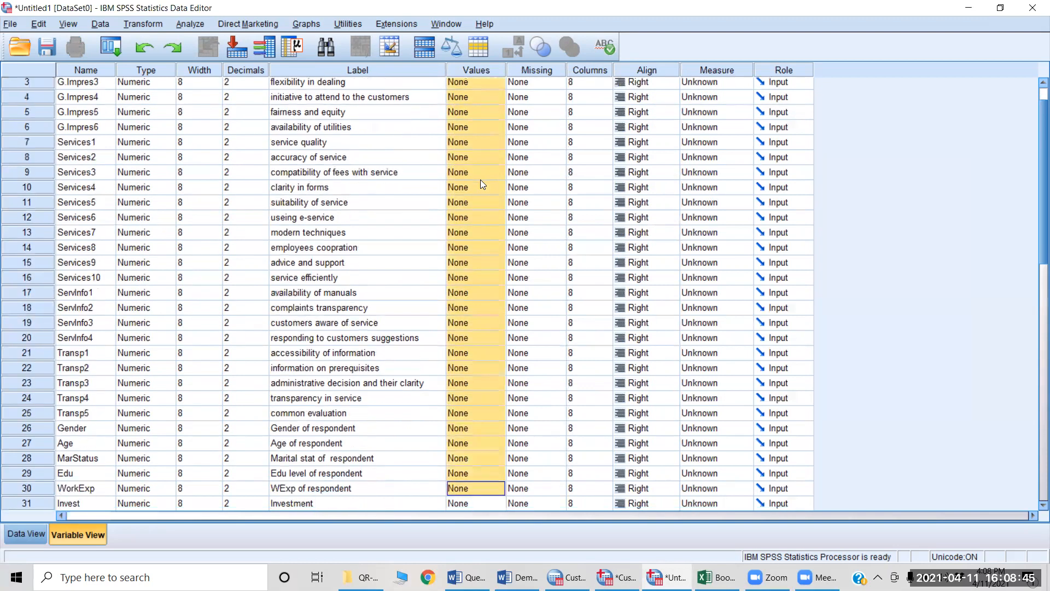
key("shift+Up")
key("shift+Up")
key("shift+Up")
key("shift+Up")
key("shift+Up")
key("shift+Up")
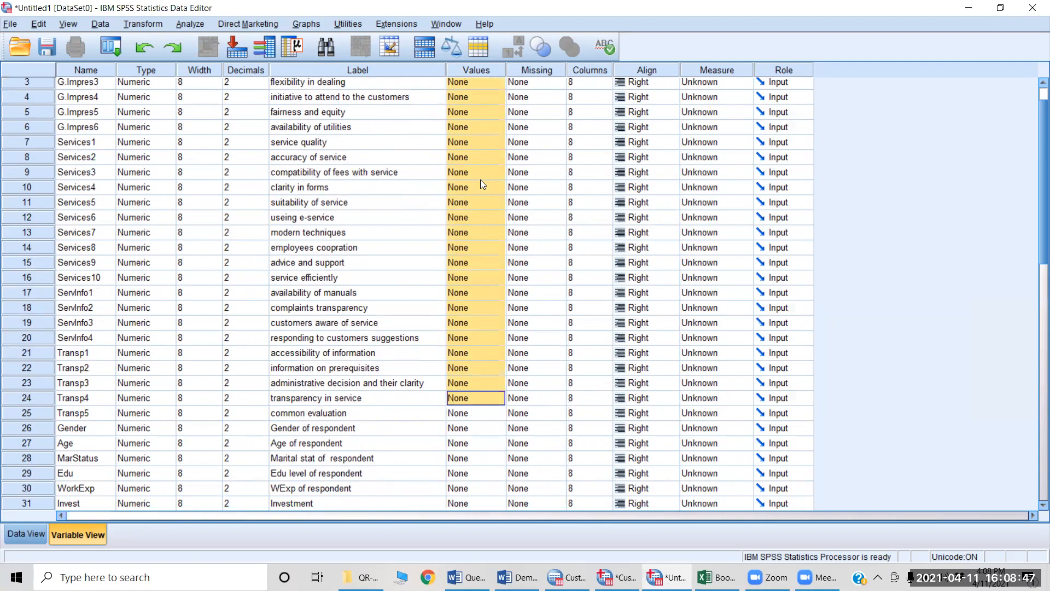
key("shift+Down")
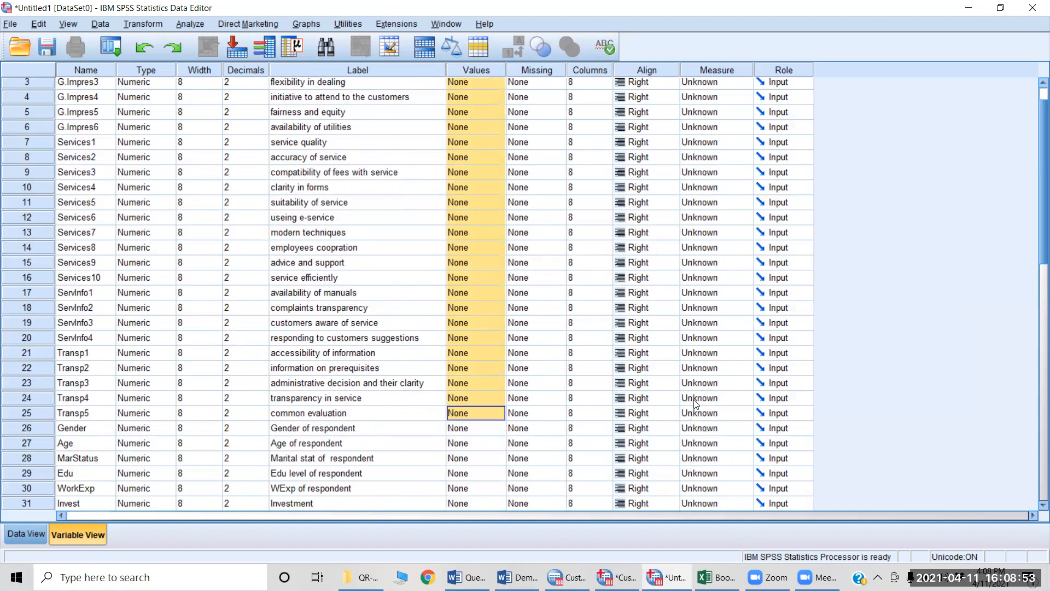
key("ctrl+v")
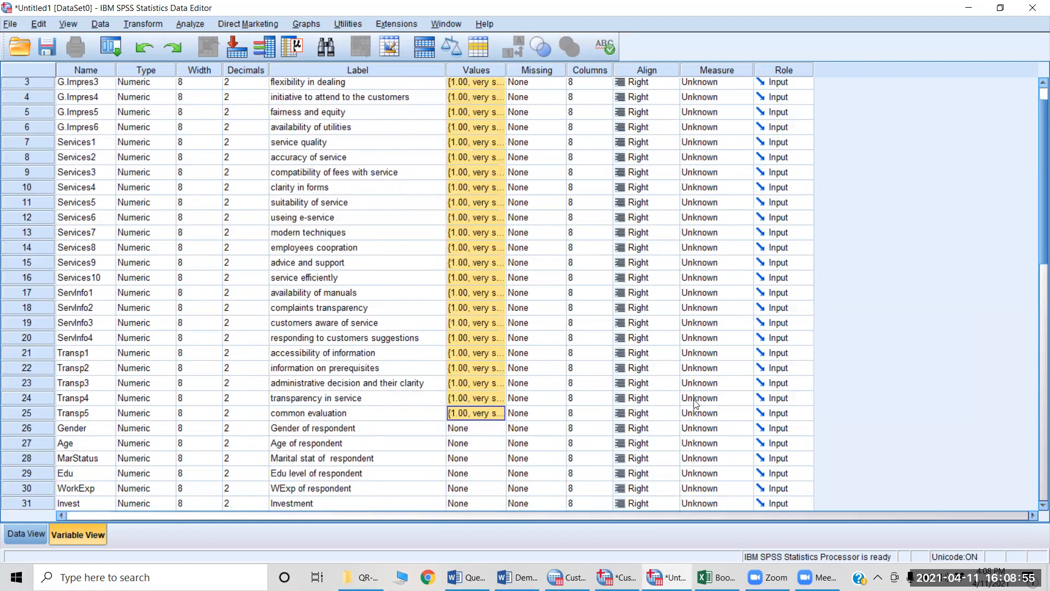
Step: Define the value labels for Gender as 1 = "Male" and 2 = "Female"
scroll(457, 276, "down", 2)
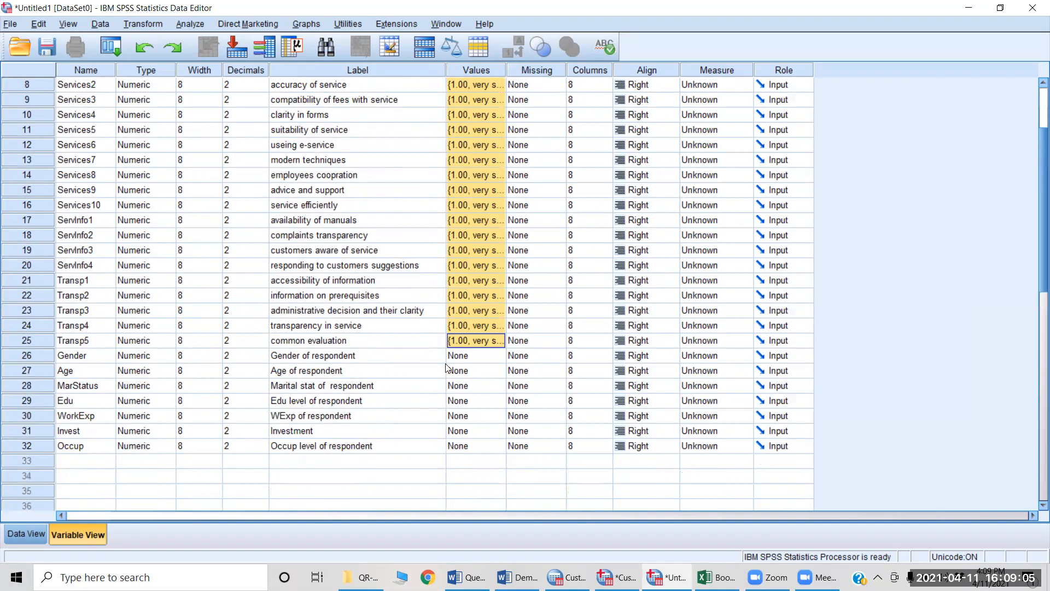
double_click(492, 361)
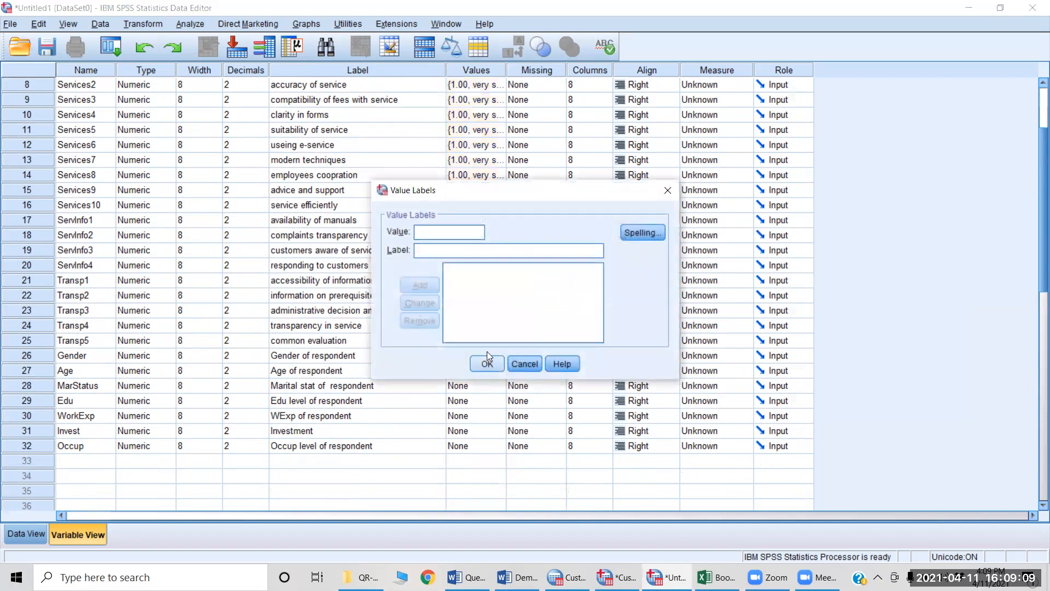
type("1")
type("Male")
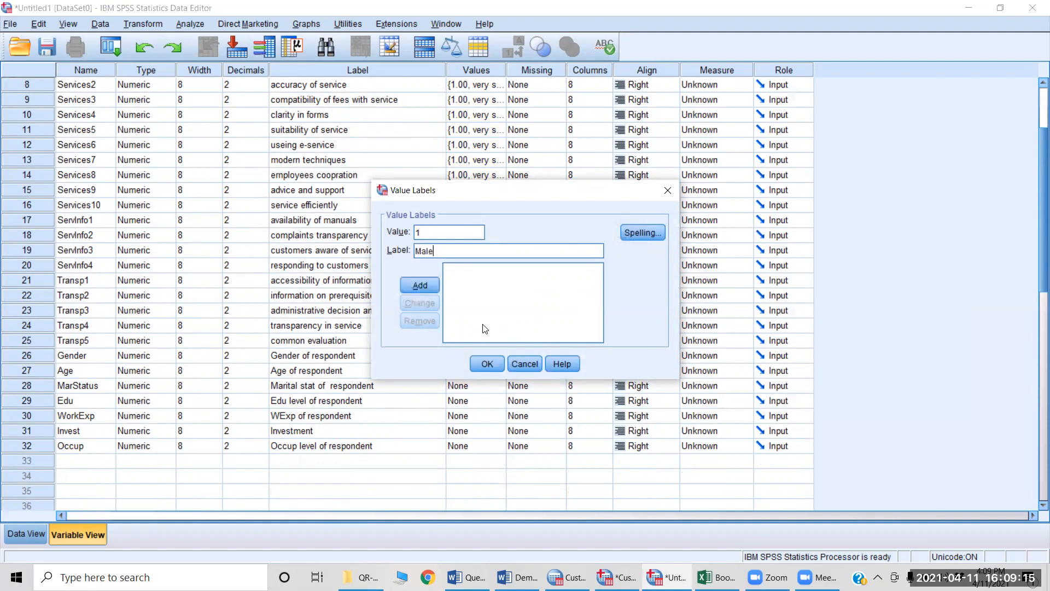
left_click(430, 290)
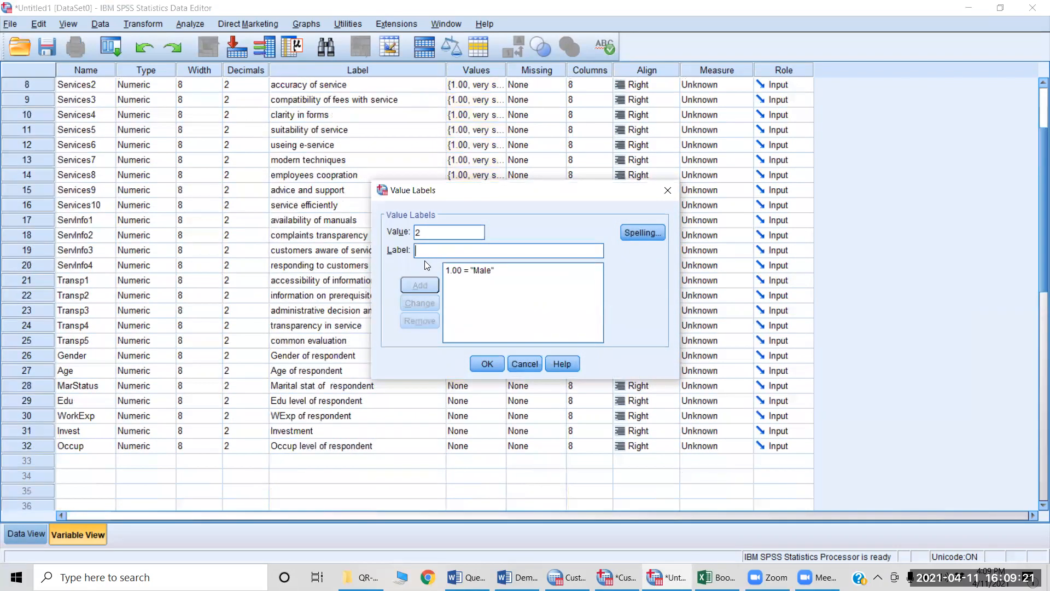
type("Female")
left_click(419, 286)
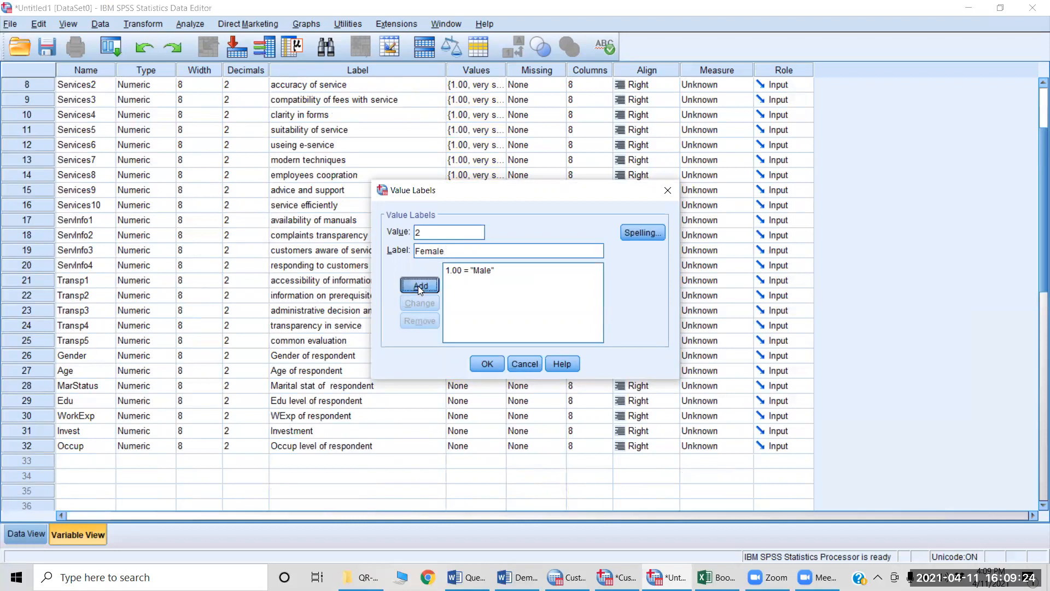
left_click(489, 359)
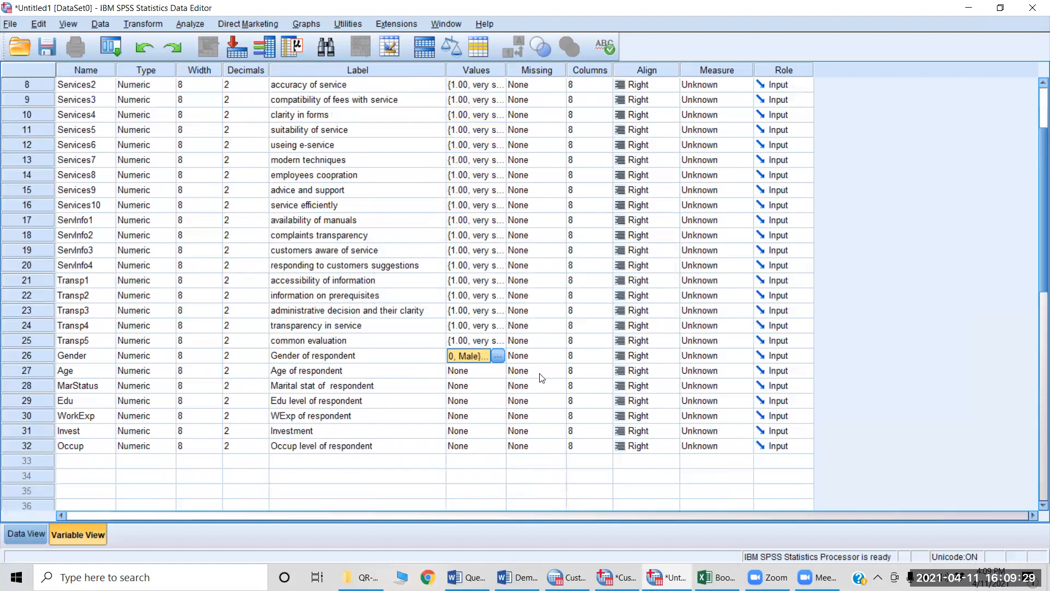
Step: Switch to Cust Sat.Version2.sav and copy the Values cells of the demographic variables from Gender through Occup
key("alt+Tab")
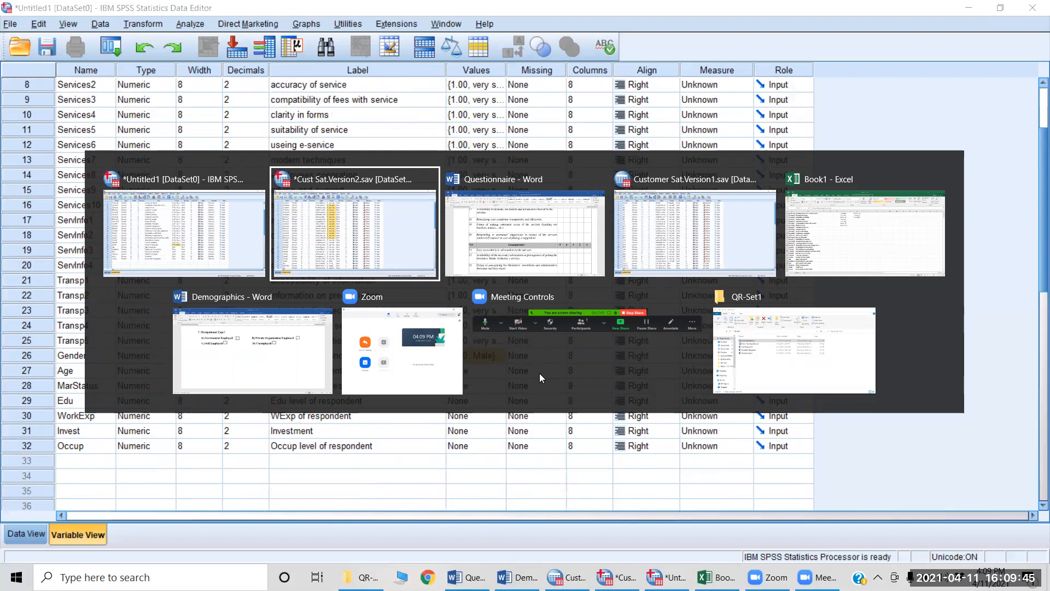
key("alt+Tab")
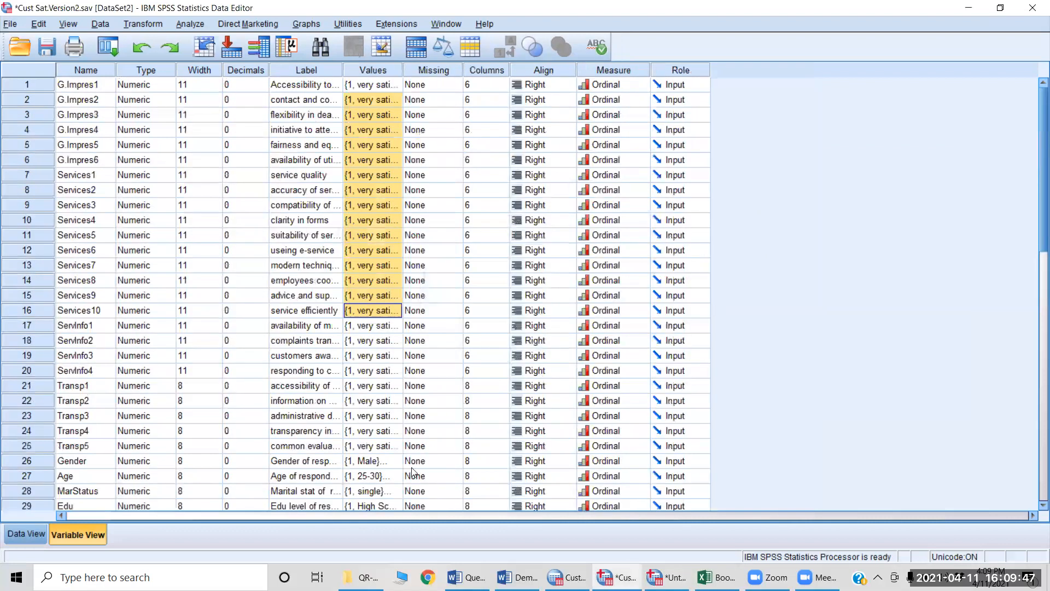
double_click(391, 426)
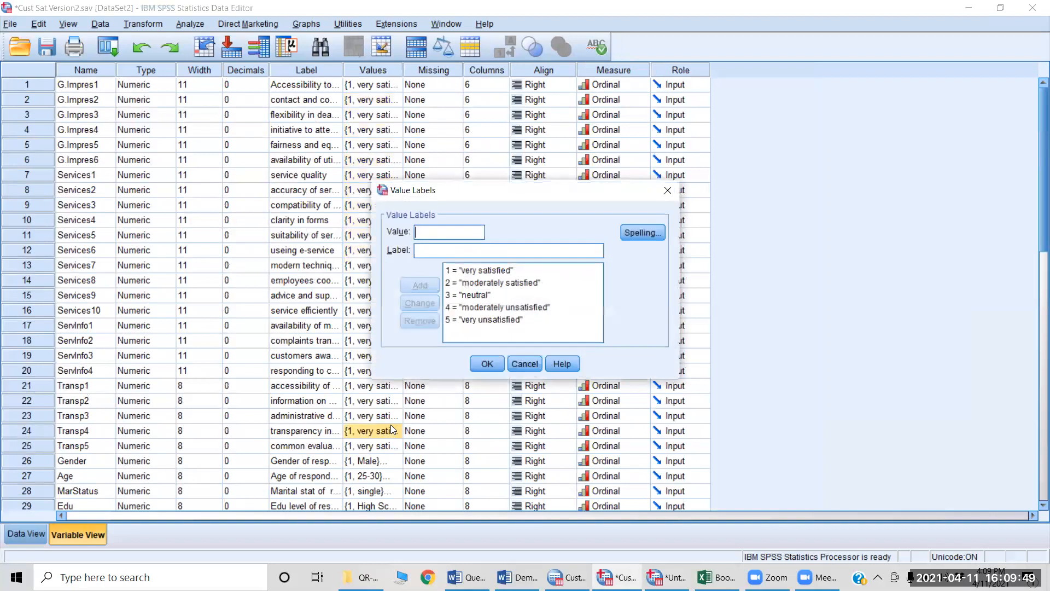
key("Escape")
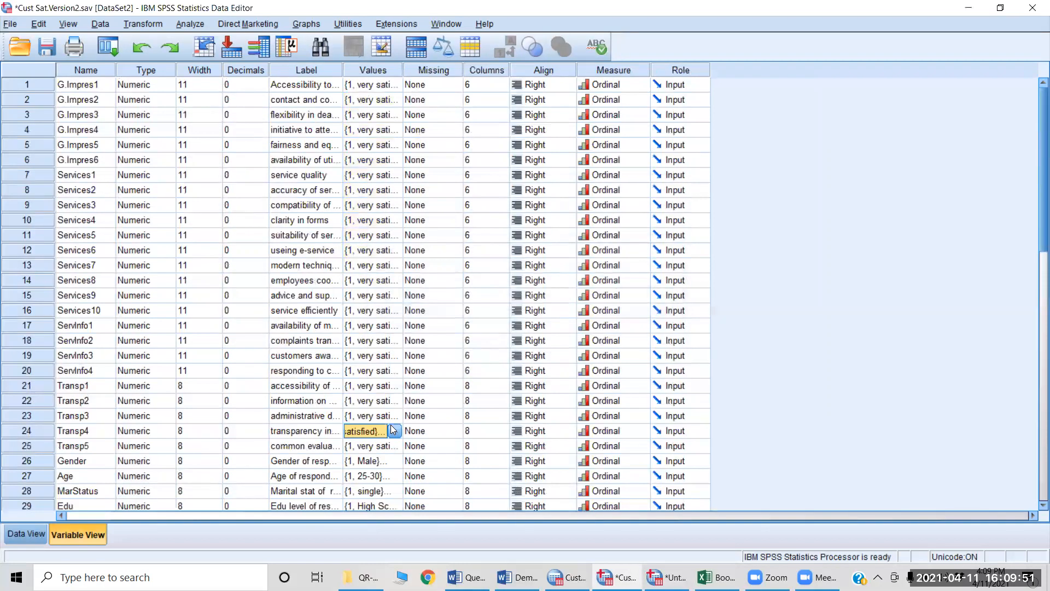
key("Down")
key("Down")
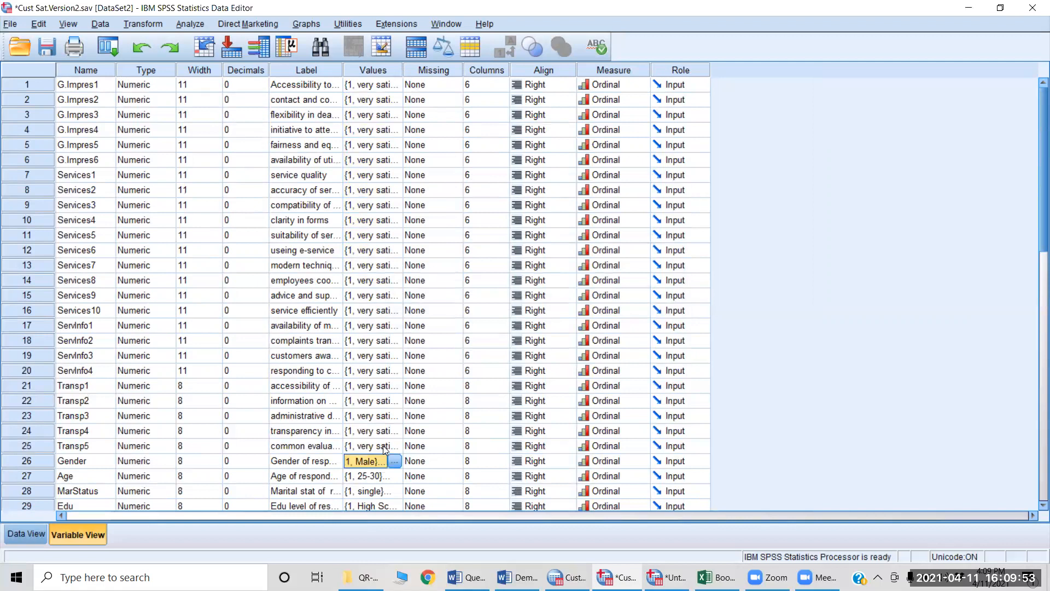
key("shift+Down")
key("shift+Down")
key("shift+Down")
key("shift+Down")
key("shift+Down")
key("shift+Down")
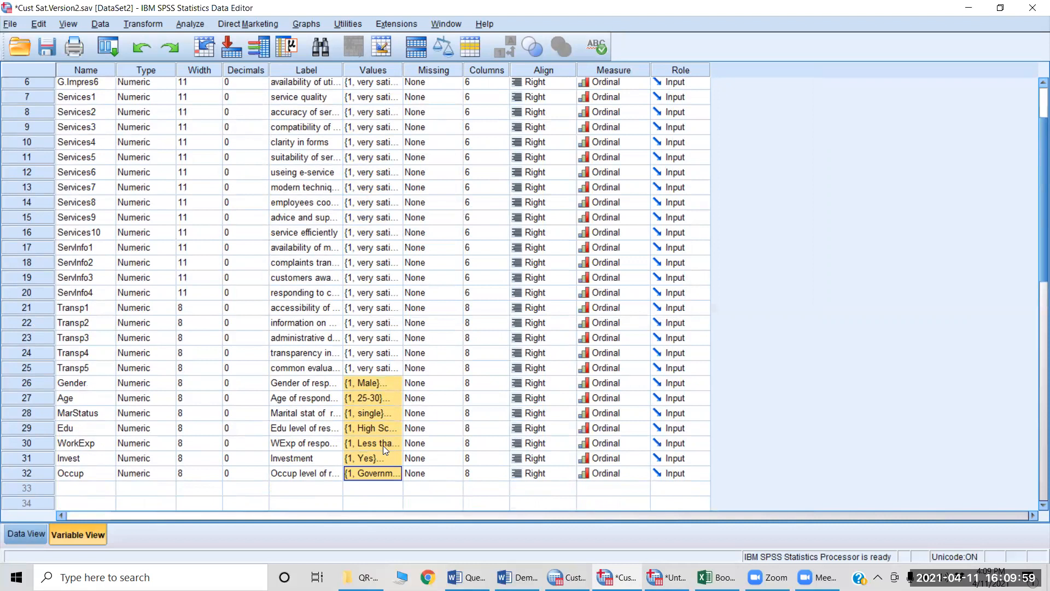
Step: Paste the copied demographic value labels into the Values cells of Gender through Occup in Untitled1
key("alt+Tab")
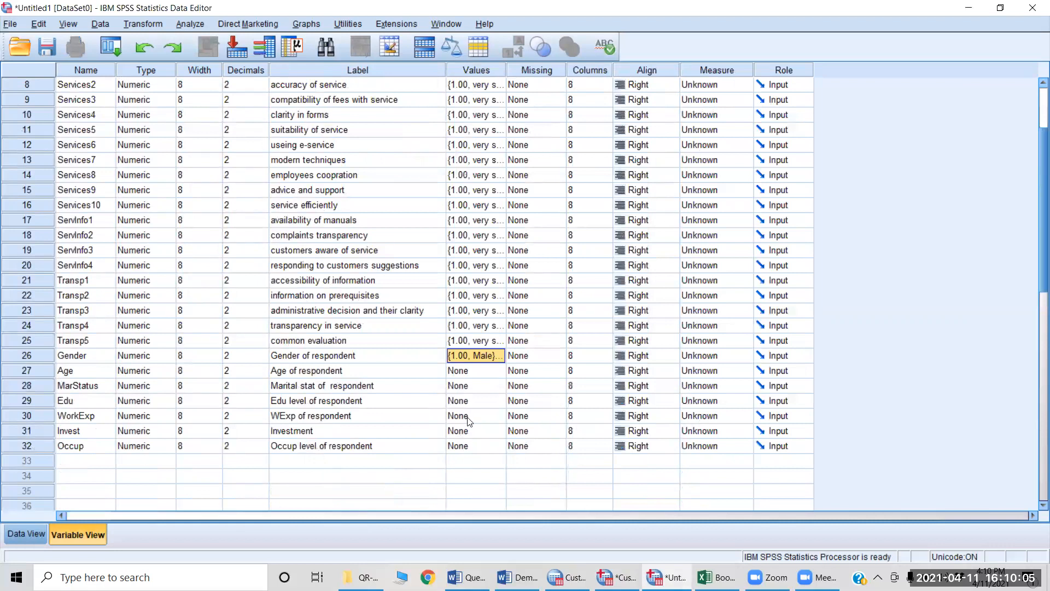
key("shift+Down")
key("shift+Down")
key("shift+Down")
key("shift+Down")
key("shift+Down")
key("shift+Down")
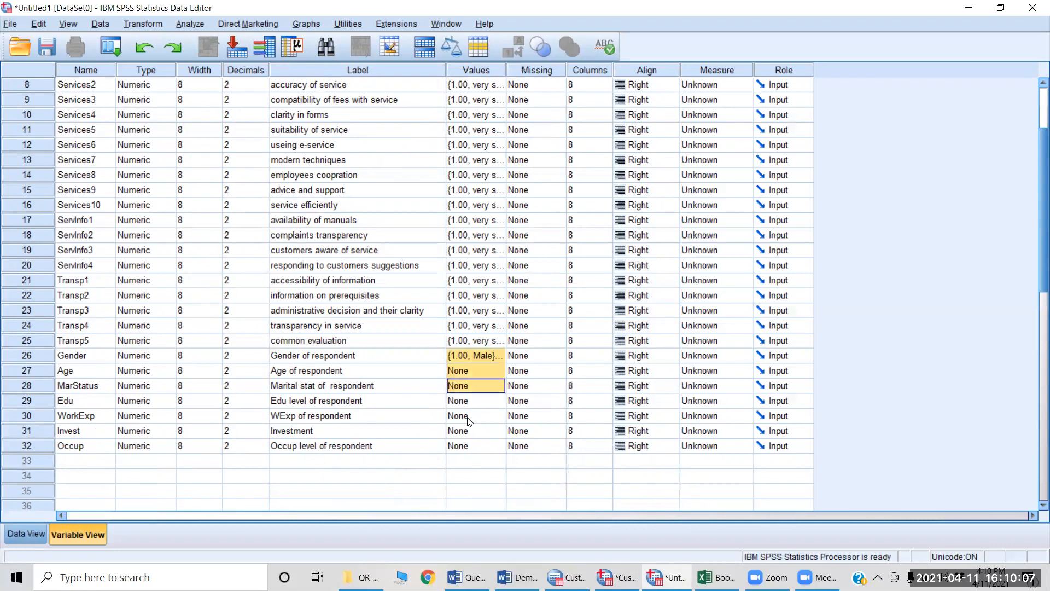
key("ctrl+v")
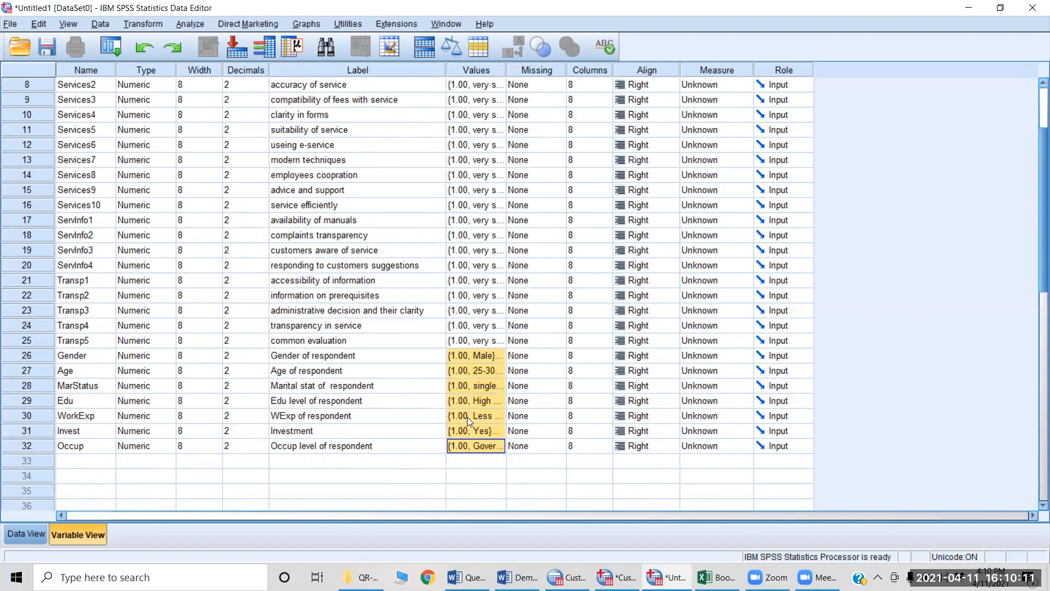
Step: Review each of the value labels pasted for Gender in Untitled1 and accept them
left_click(499, 356)
left_click(499, 357)
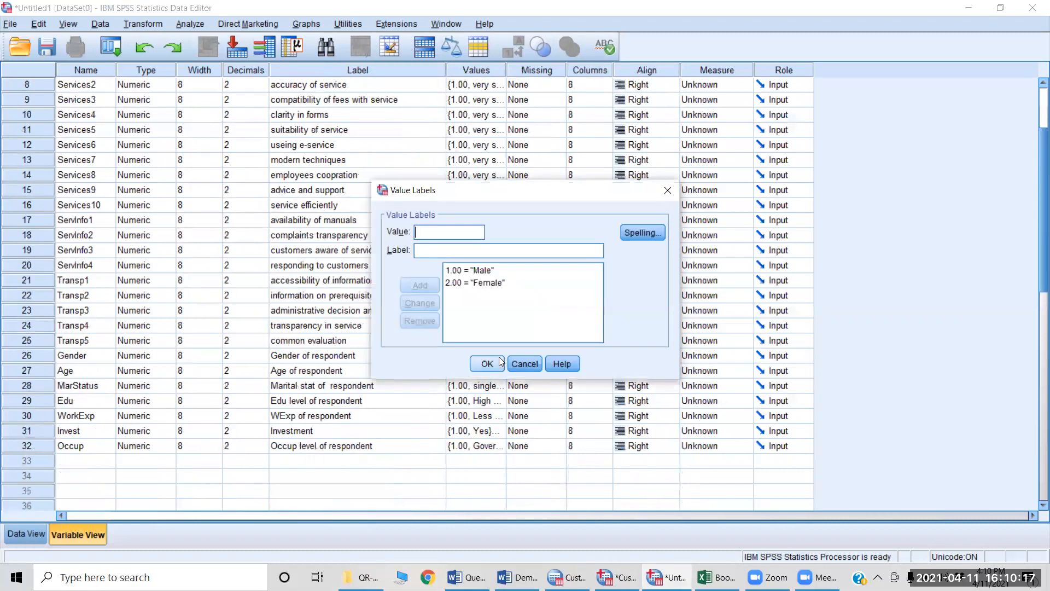
left_click(468, 271)
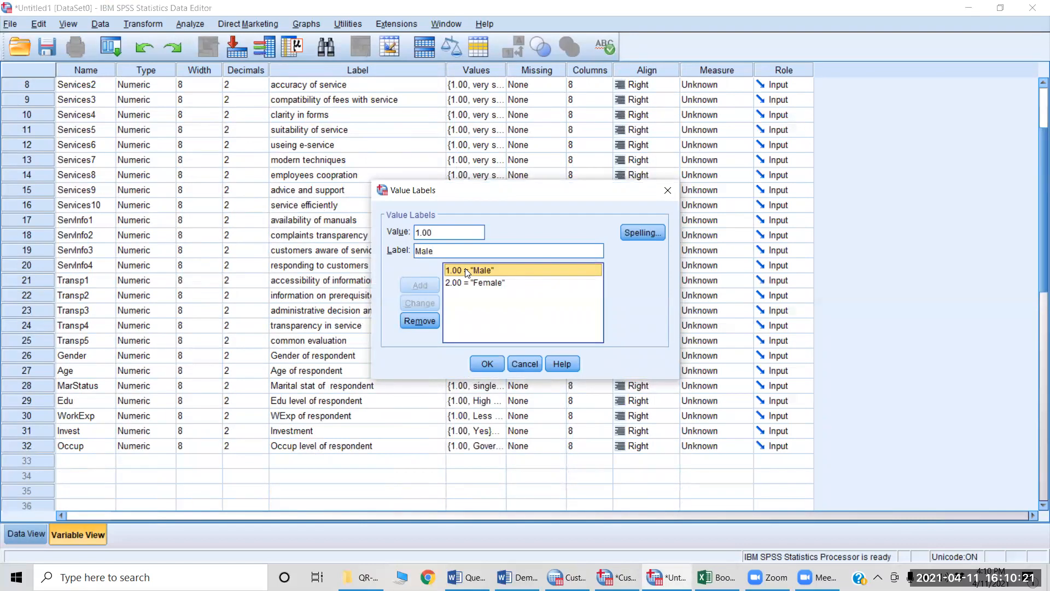
key("Down")
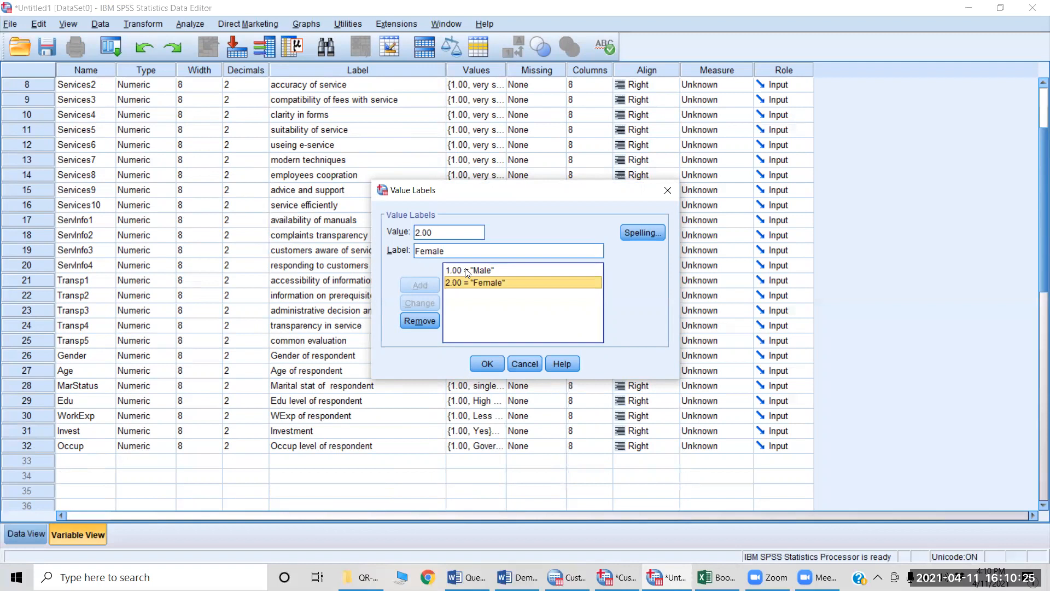
key("Return")
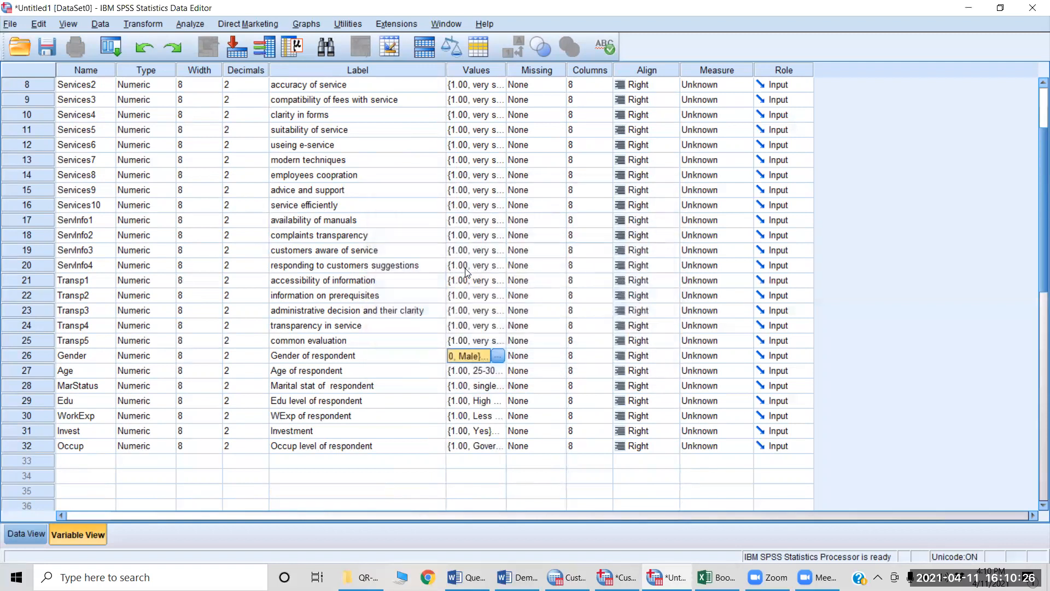
Step: Review each of the value labels pasted for Age in Untitled1 and accept them
left_click(492, 370)
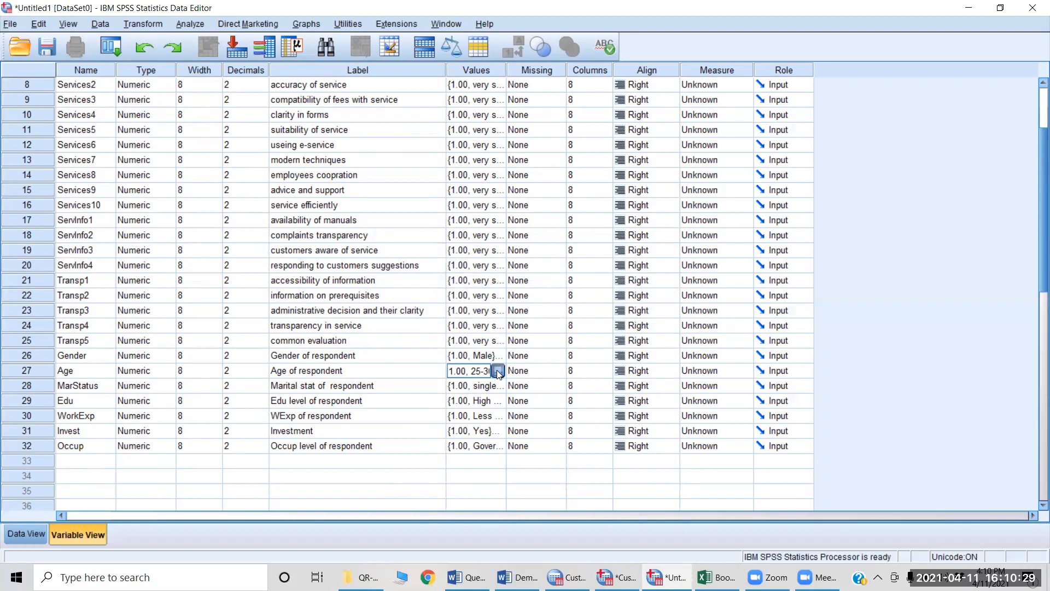
left_click(497, 371)
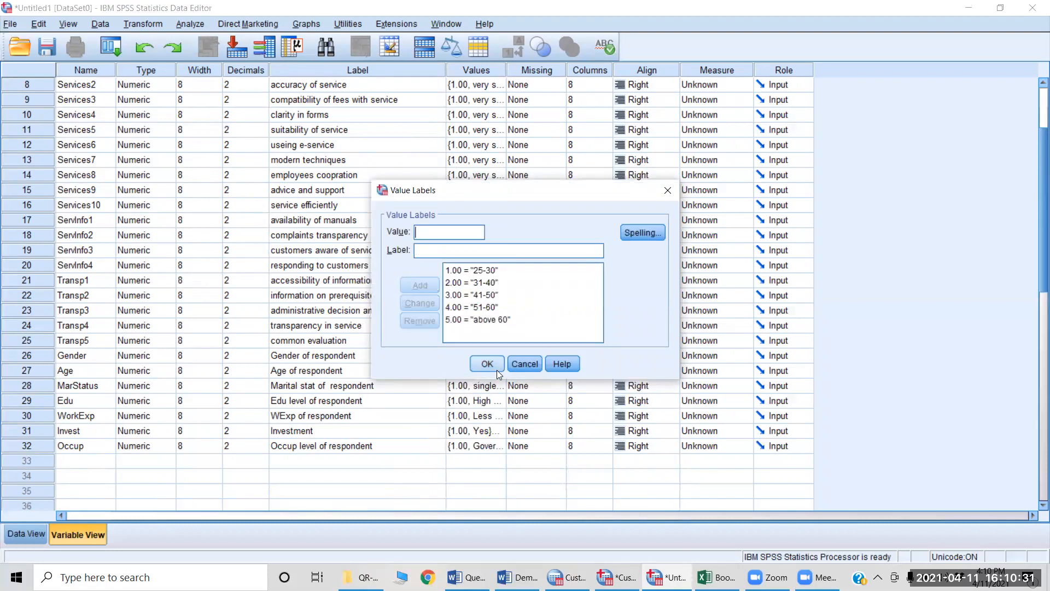
left_click(489, 271)
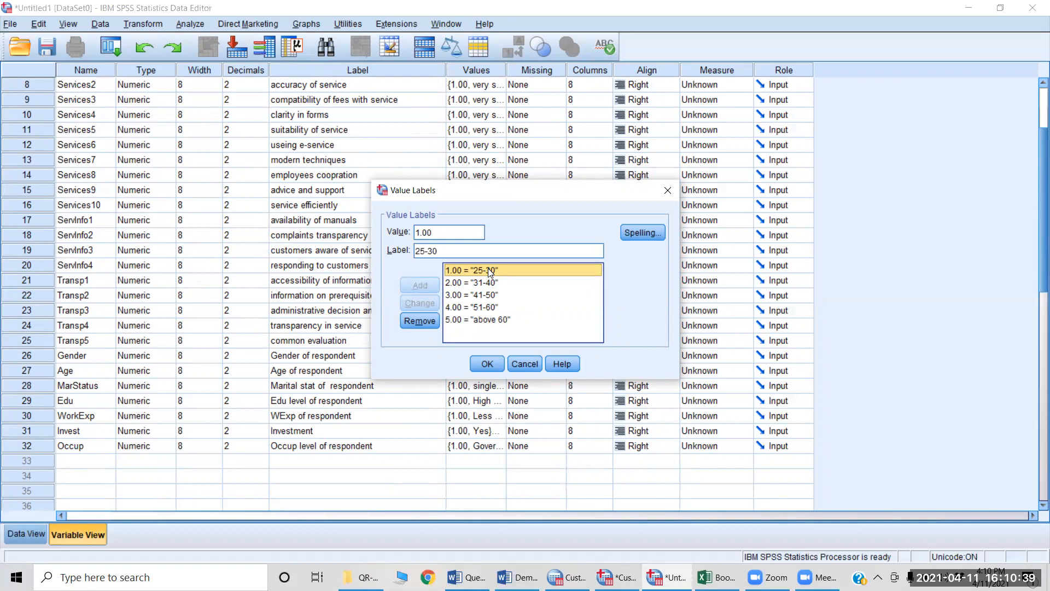
key("Down")
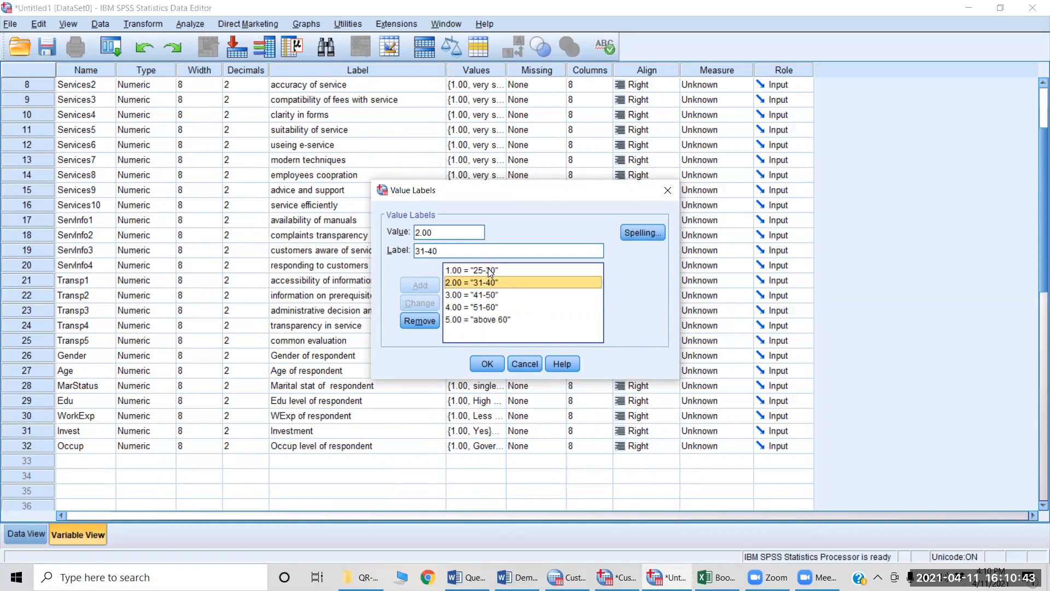
key("Down")
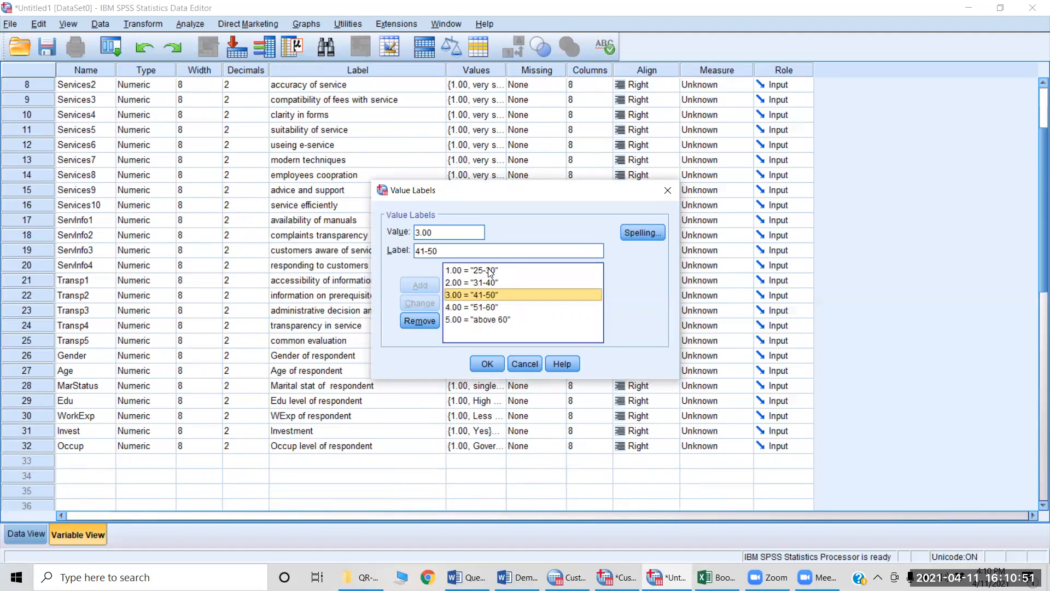
key("Down")
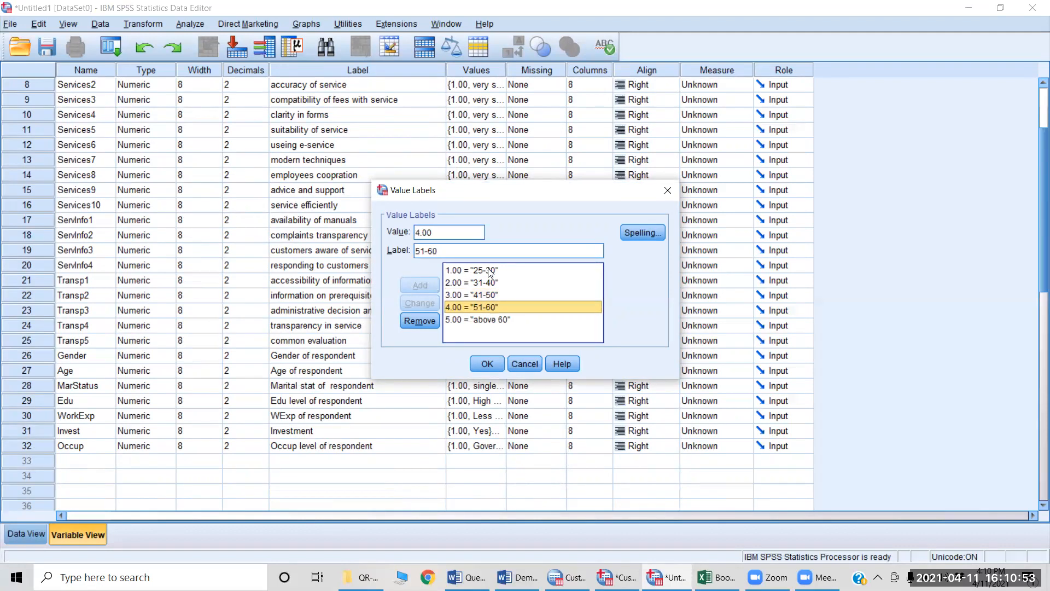
key("Down")
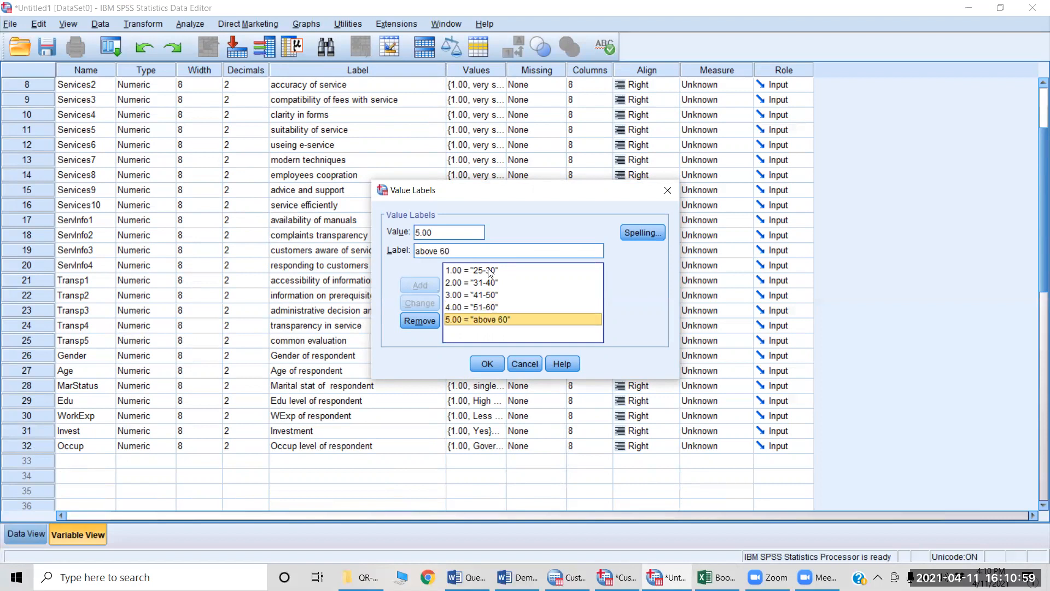
key("Return")
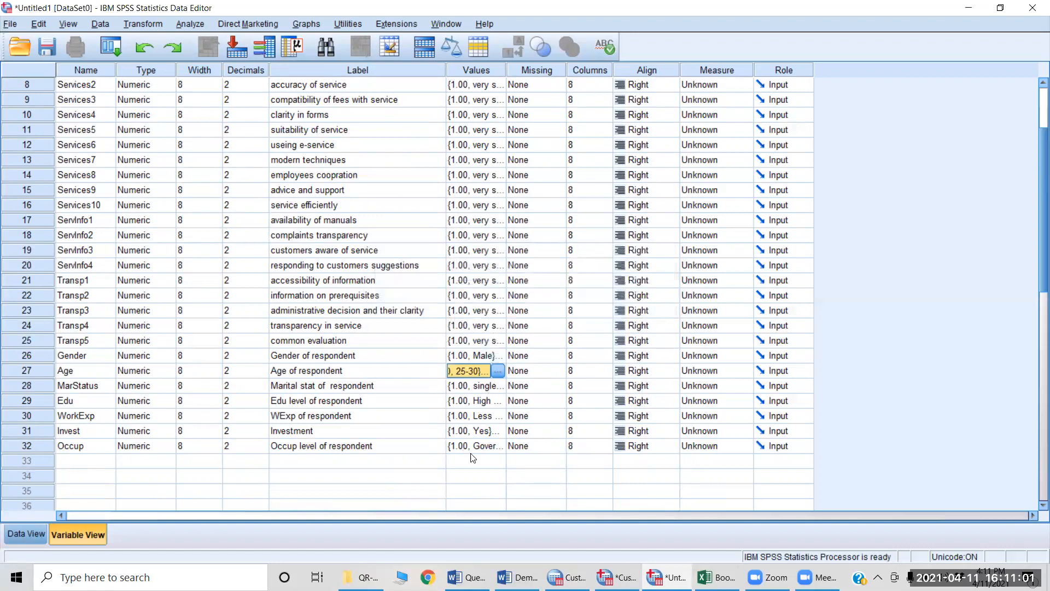
Step: Review each of the value labels pasted for Occup in Untitled1 and accept them
double_click(499, 446)
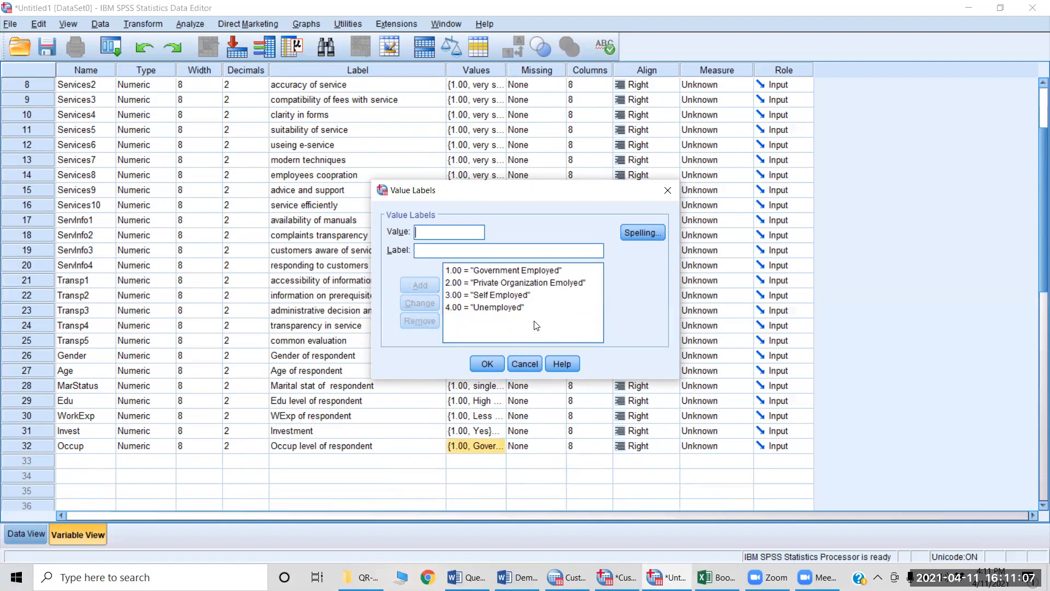
left_click(488, 271)
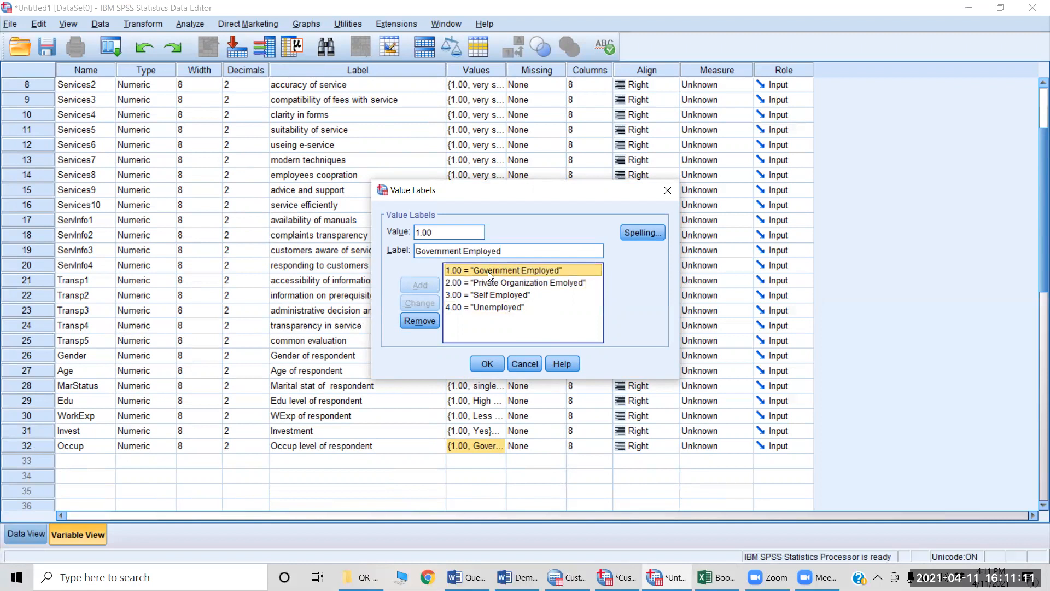
key("Down")
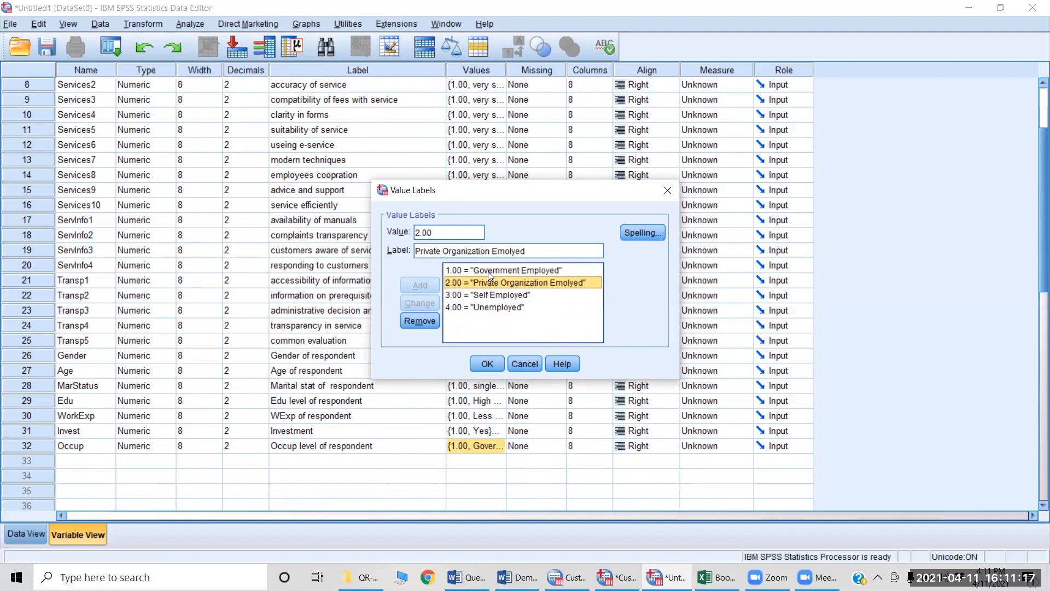
key("Down")
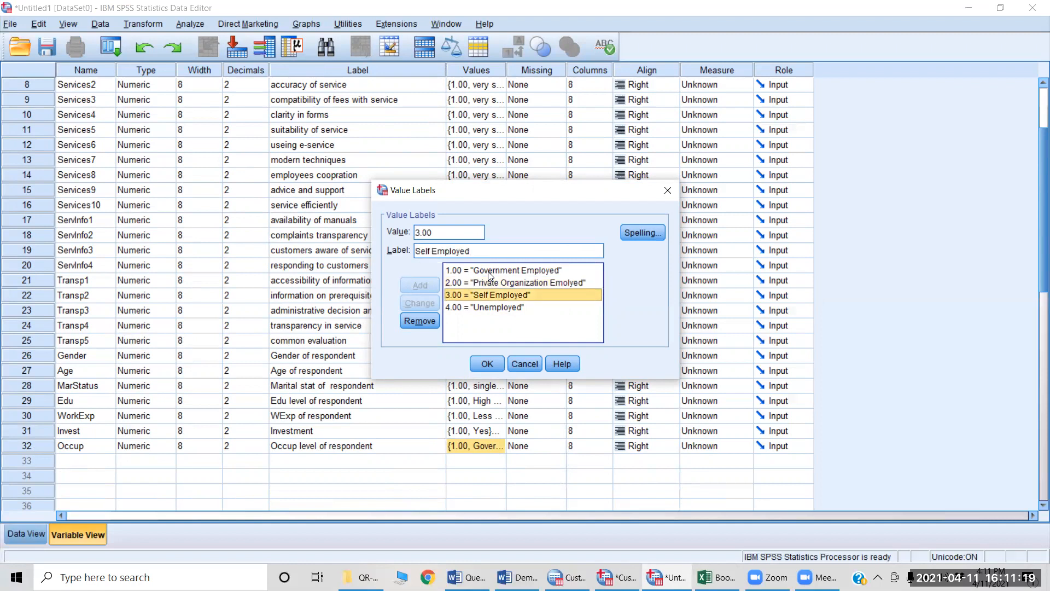
key("Down")
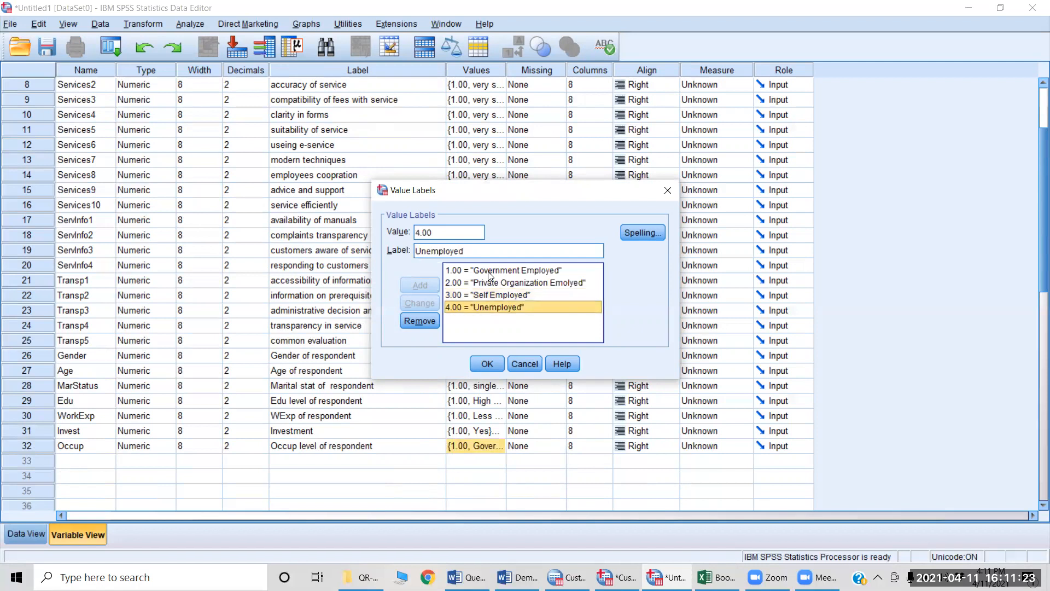
key("Return")
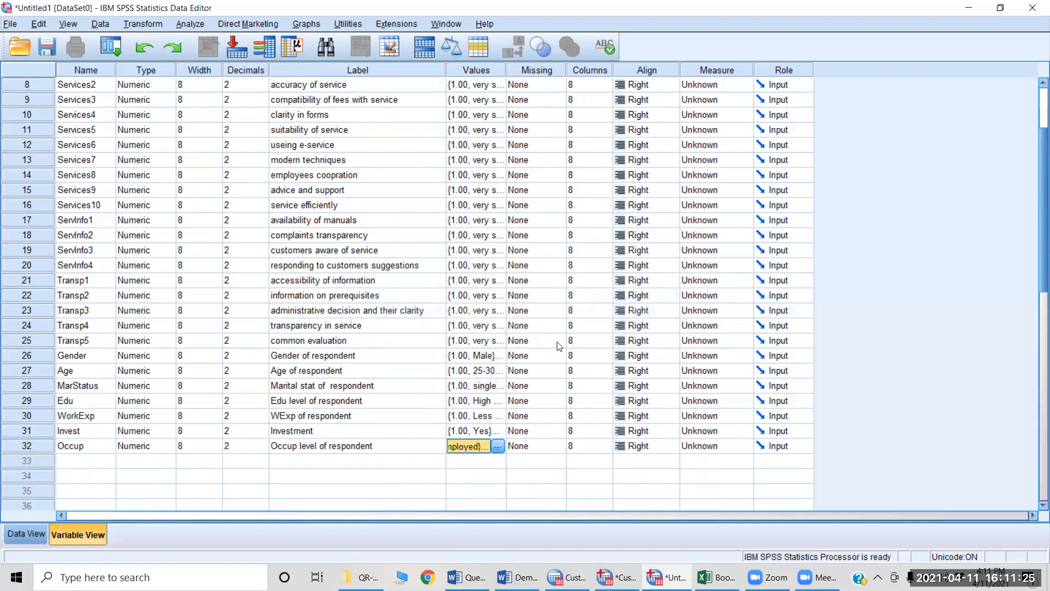
Step: Compare the Variable View of Untitled1 with its Data View, ending in Data View
scroll(268, 265, "up", 3)
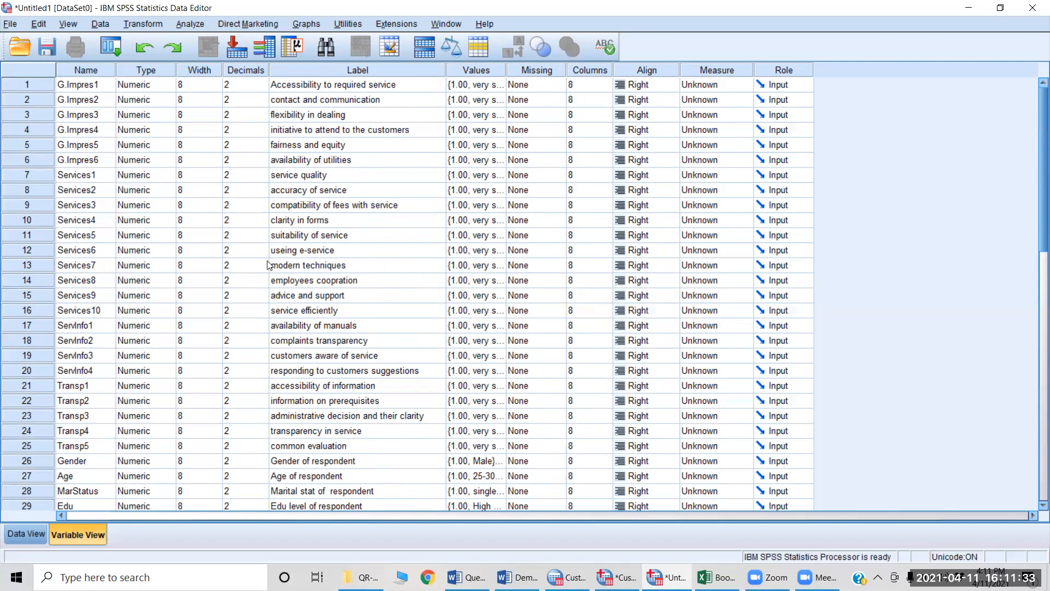
key("ctrl+t")
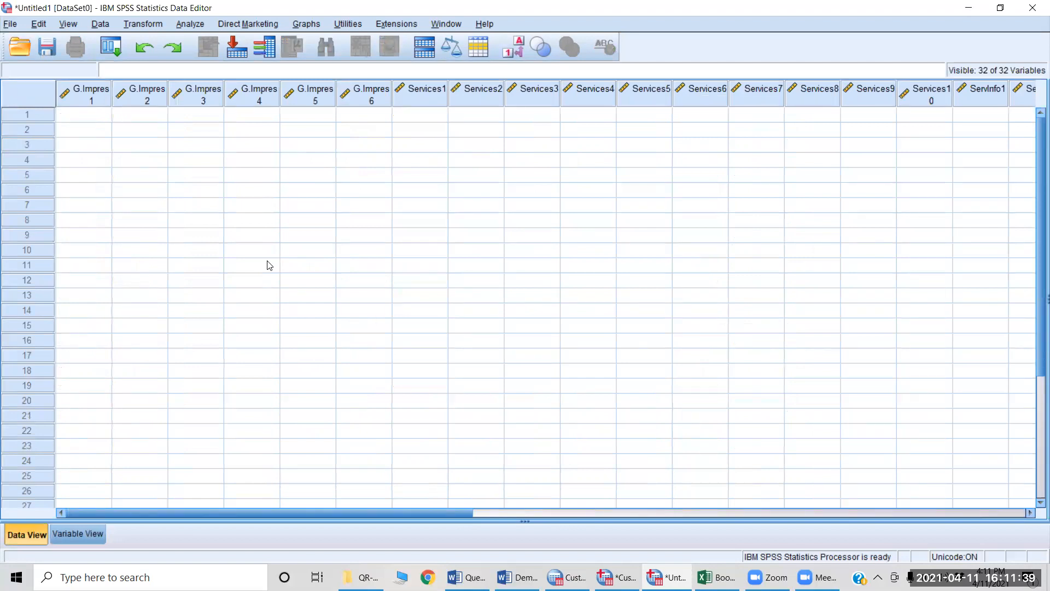
key("ctrl+t")
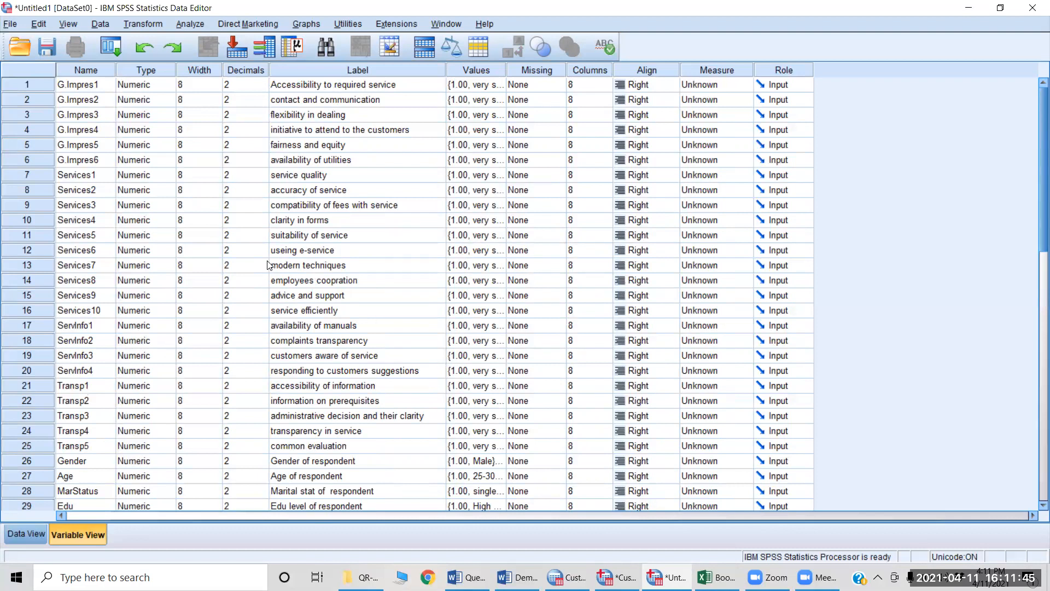
key("ctrl+t")
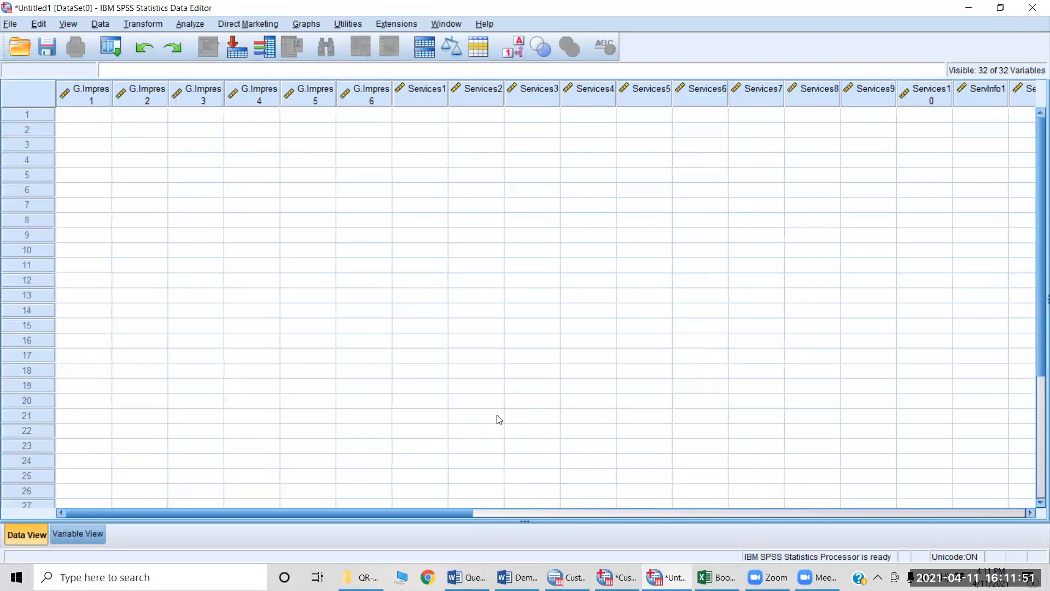
Step: Enter the first case's answers 1, 2, 4, 5 and 3 for G.Impres1 through G.Impres5
left_click(92, 120)
type("1")
key("Tab")
type("2")
key("Tab")
type("4")
key("Tab")
type("53")
key("Tab")
type("3")
key("Left")
key("Left")
key("Right")
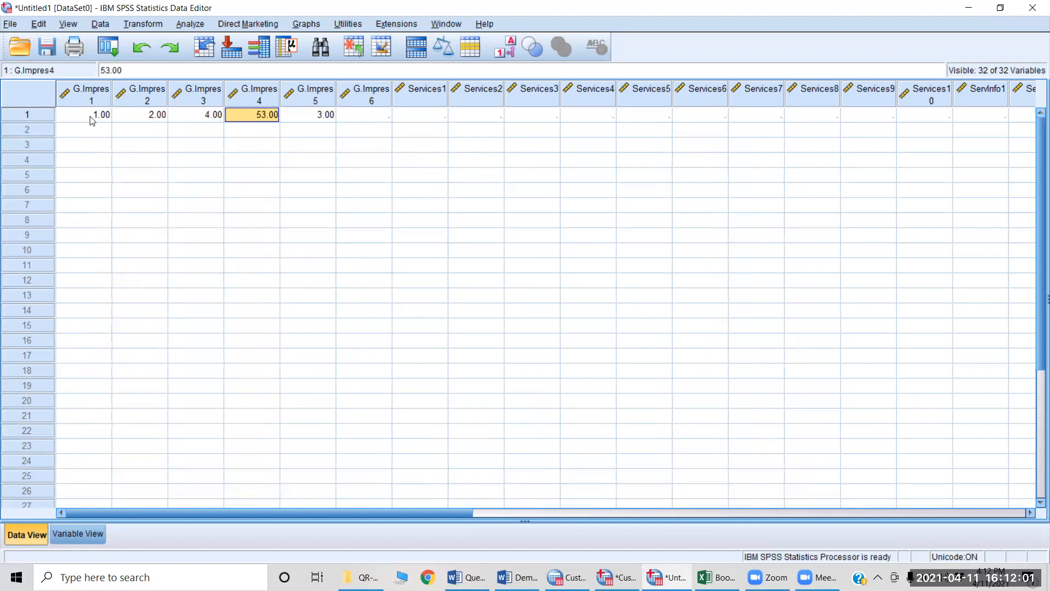
type("5")
key("Tab")
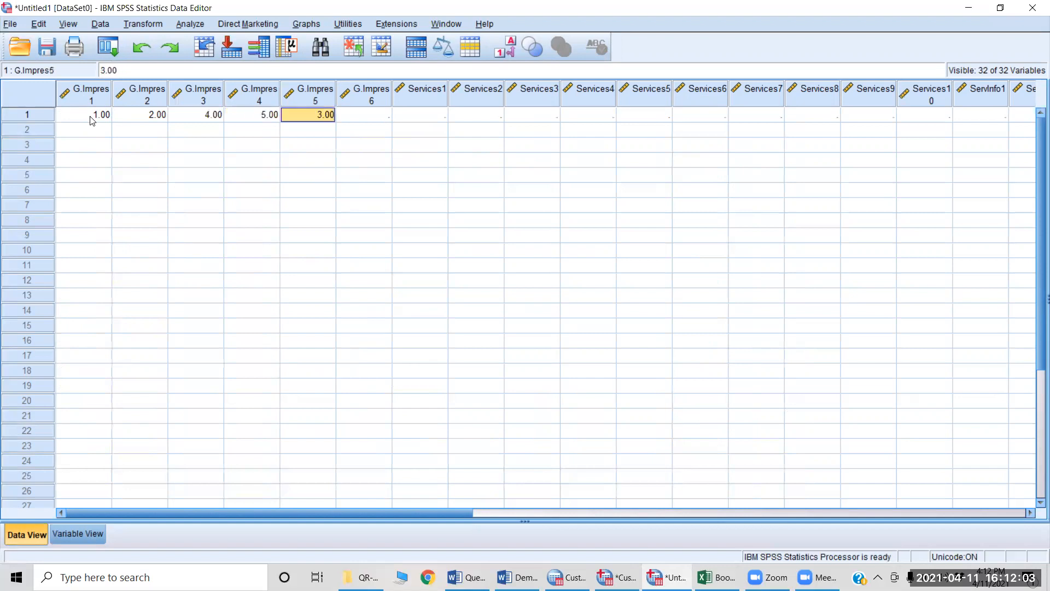
key("Tab")
key("Tab")
key("Tab")
key("Tab")
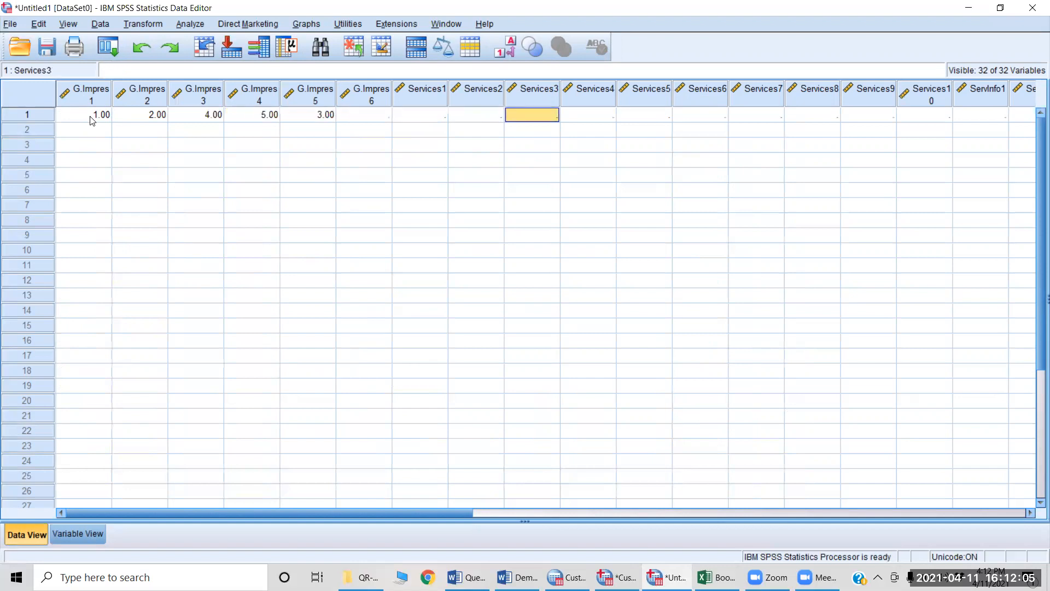
key("Left")
left_click(92, 116)
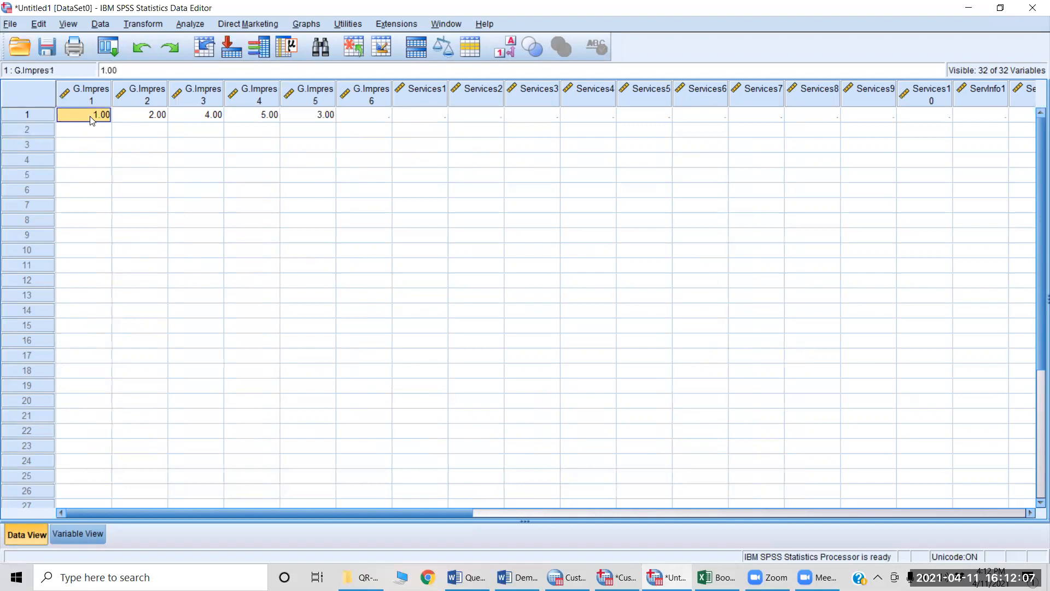
Step: Switch to Cust Sat.Version2.sav and show its responses in Data View
key("alt+Tab")
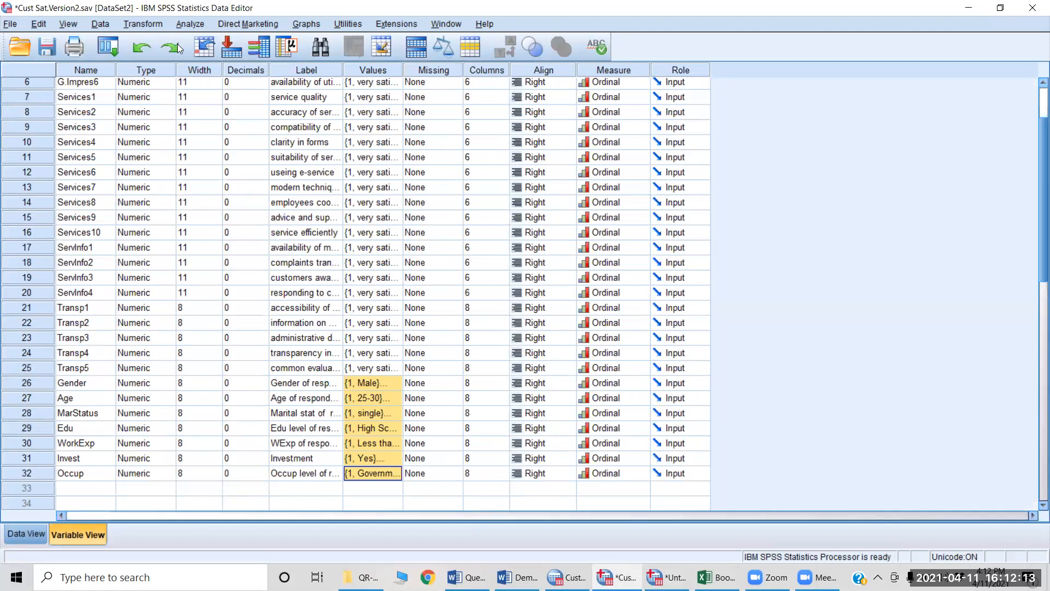
left_click(139, 308)
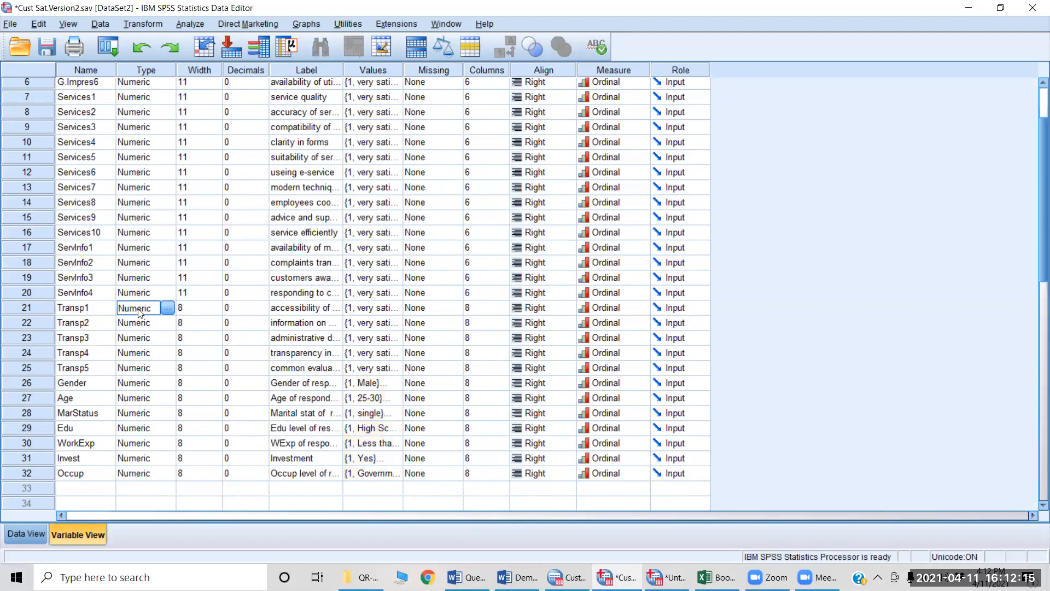
key("ctrl+t")
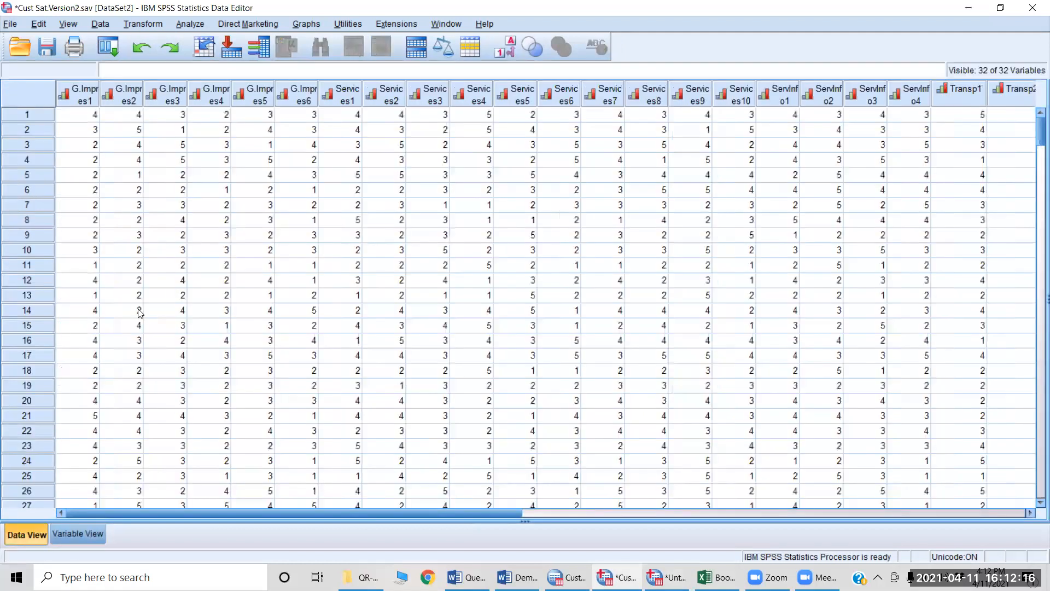
Step: Select the responses for all variables from G.Impres1 through Occup, starting at case 1 and extending down to case 76
left_click(92, 119)
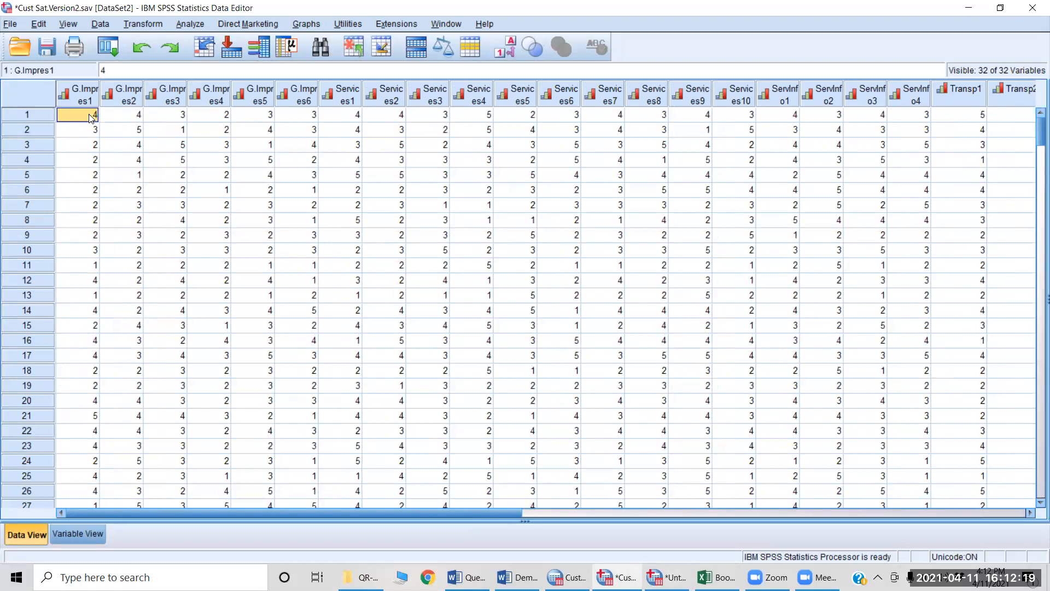
key("shift+Right")
key("shift+Right")
key("shift+Right")
key("shift+Right")
key("shift+Right")
key("ctrl+shift+Right")
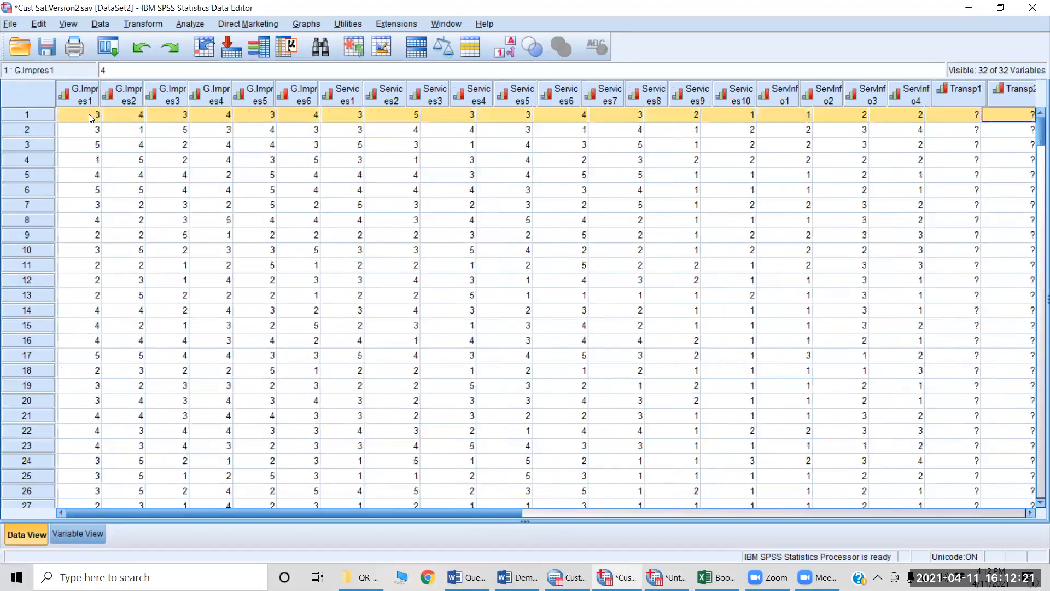
key("shift+Down")
key("shift+Down")
key("shift+Down")
key("shift+Down")
key("shift+Down")
key("shift+Down")
key("shift+Down")
key("shift+Down")
key("shift+Down")
key("shift+Down")
key("shift+Down")
key("shift+Down")
key("shift+Down")
key("shift+Down")
key("shift+Down")
key("shift+Down")
key("shift+Down")
key("shift+Down")
key("shift+Down")
key("shift+Down")
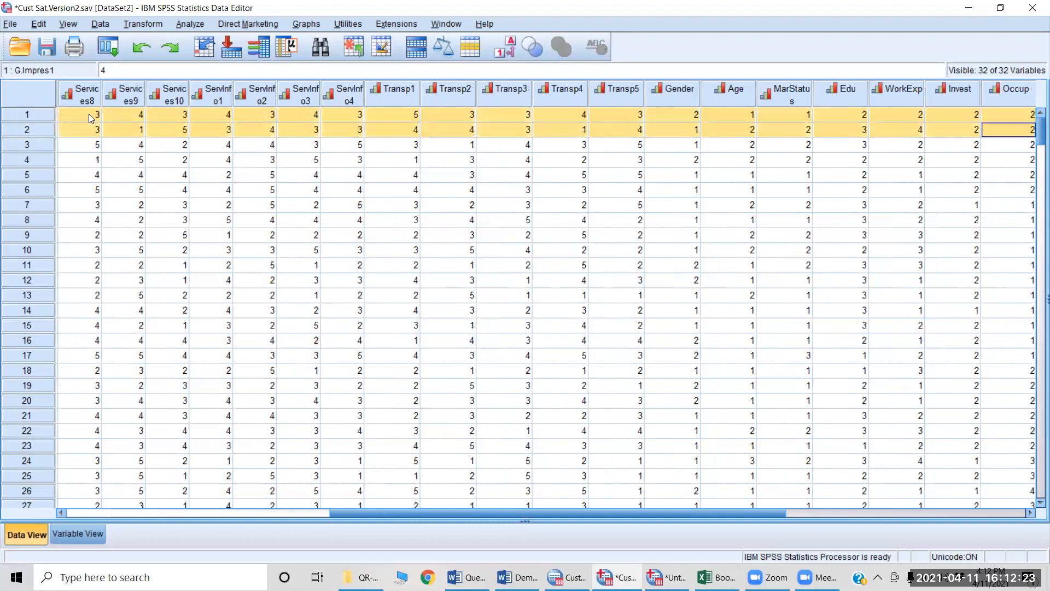
key("shift+Down")
key("shift+Down")
key("shift+Down")
key("shift+Down")
key("shift+Down")
key("shift+Down")
key("shift+Down")
key("shift+Down")
key("shift+Down")
key("shift+Down")
key("shift+Down")
key("shift+Down")
key("shift+Down")
key("shift+Down")
key("shift+Down")
key("shift+Down")
key("shift+Down")
key("shift+Down")
key("shift+Down")
key("shift+Down")
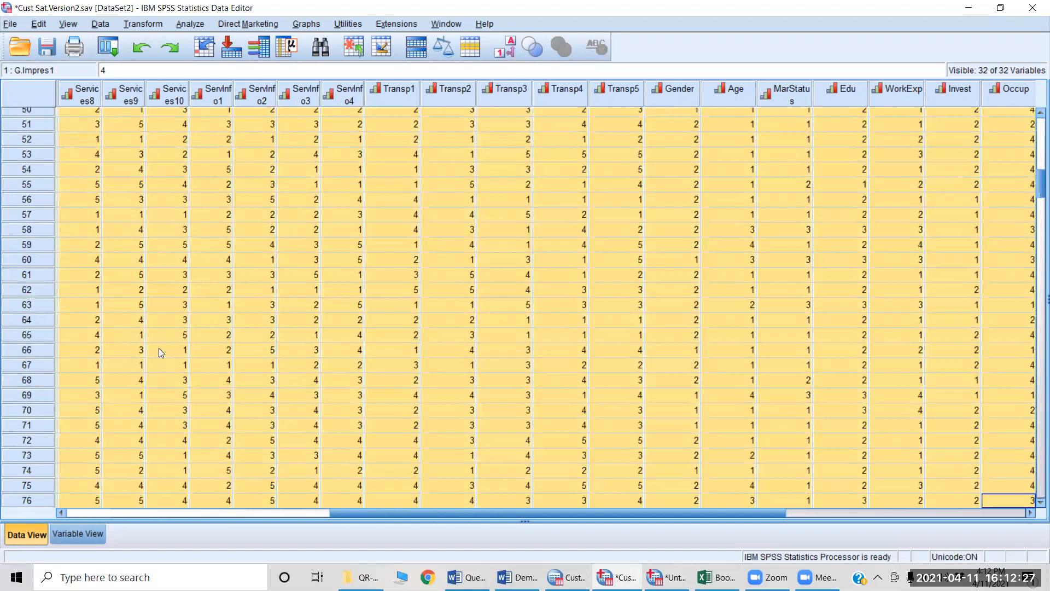
Step: Examine the responses down to the last case and across the variables, and return to G.Impres1 of the first case
left_click(98, 319)
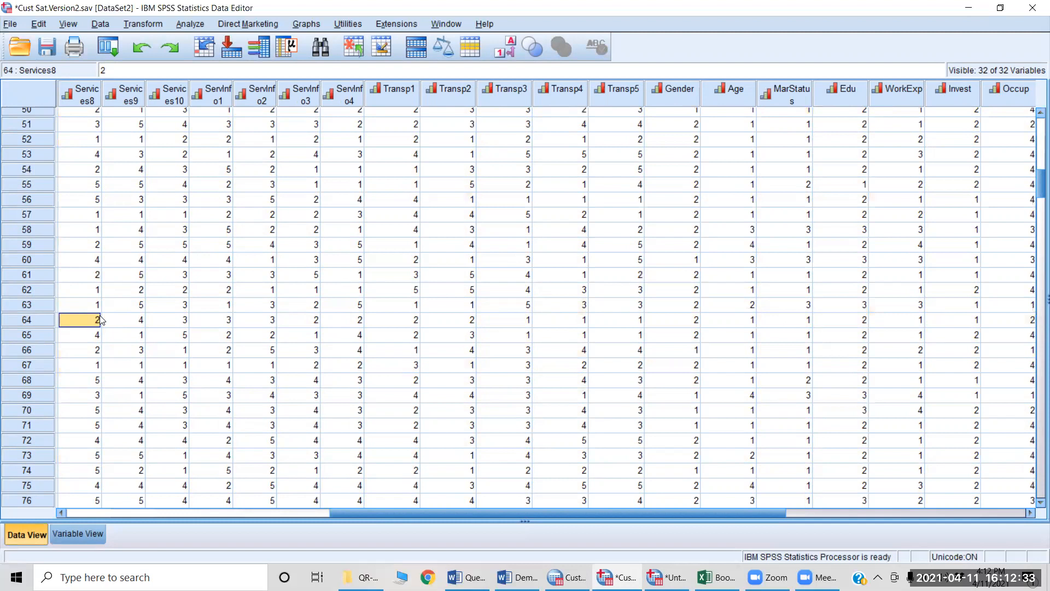
key("ctrl+Down")
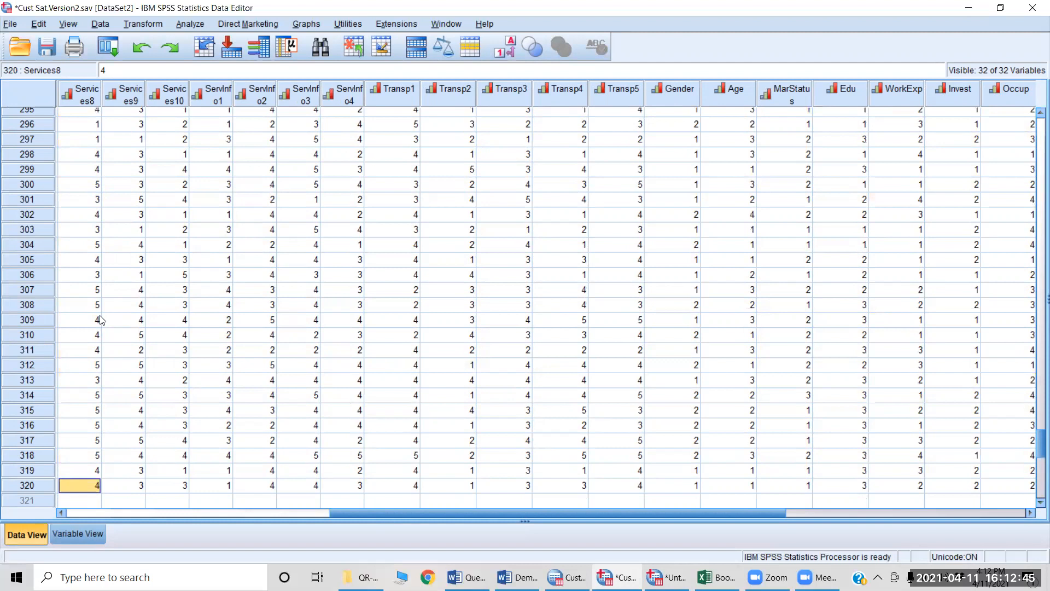
key("ctrl+Up")
key("Right")
key("Right")
key("Right")
key("Right")
key("Right")
key("Right")
key("Right")
key("Right")
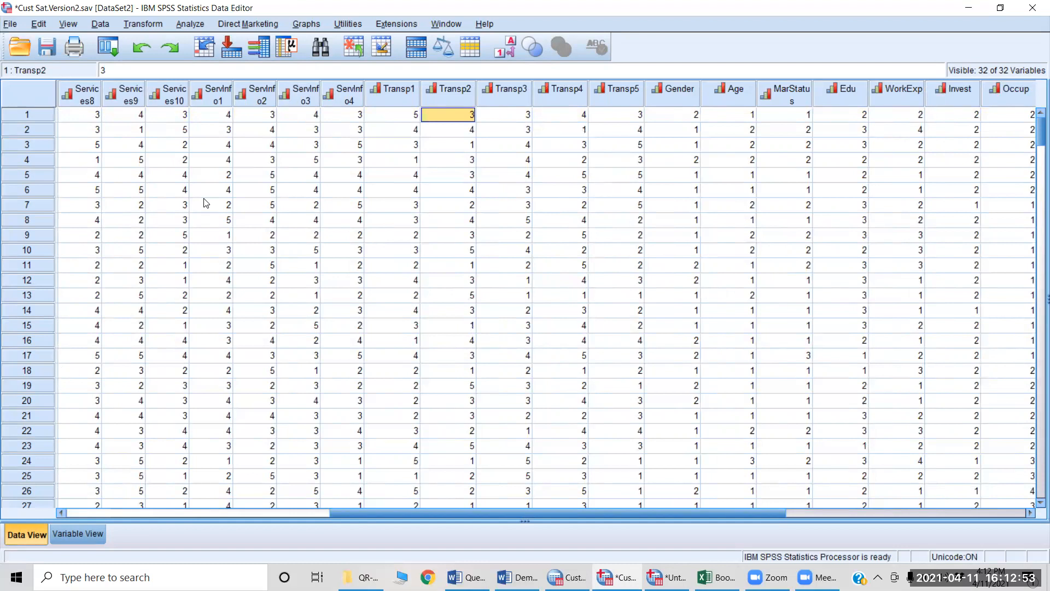
key("Home")
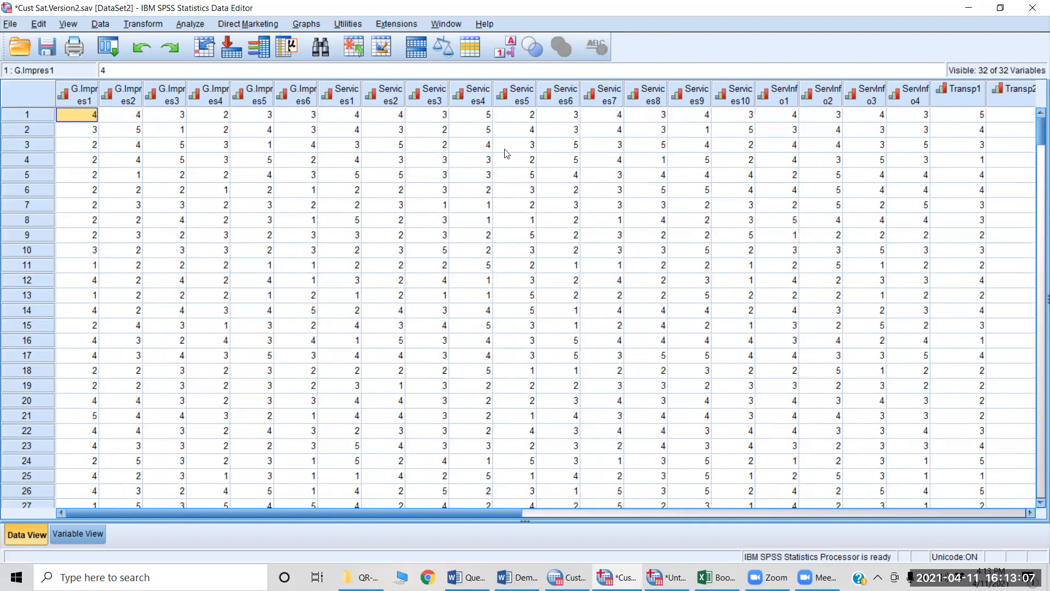
Step: Display the responses as value labels in Data View, and check the value labels defined for Transp1 in Variable View
left_click(509, 53)
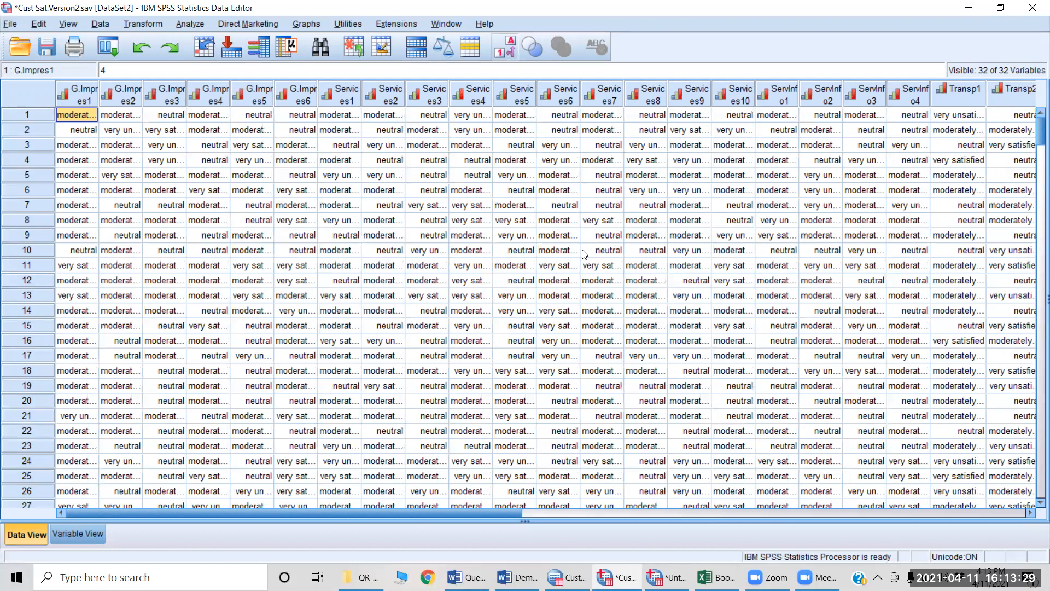
key("ctrl+t")
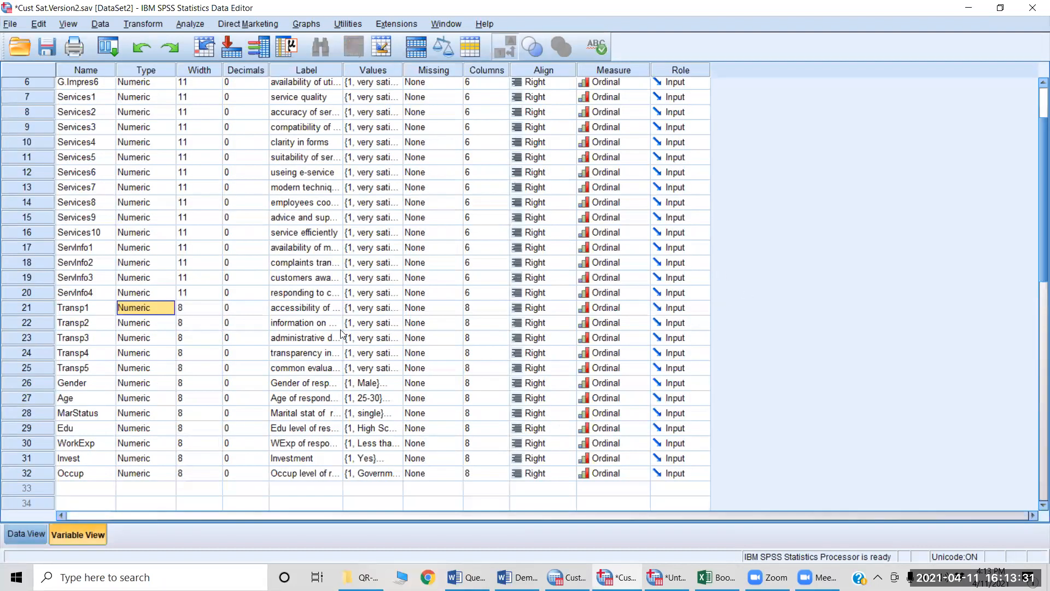
left_click(394, 311)
left_click(395, 311)
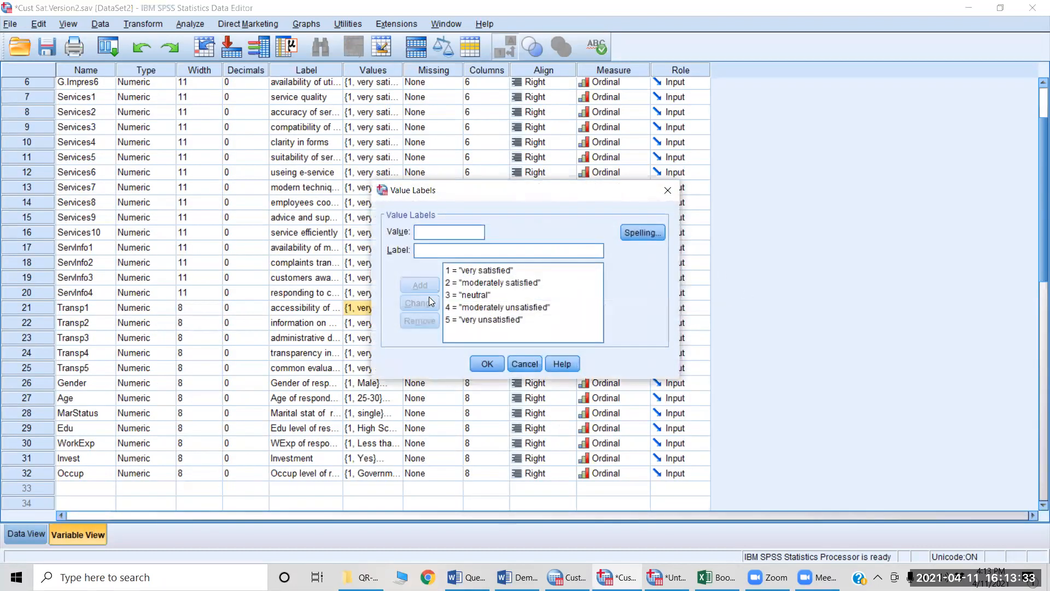
left_click(453, 325)
key("Return")
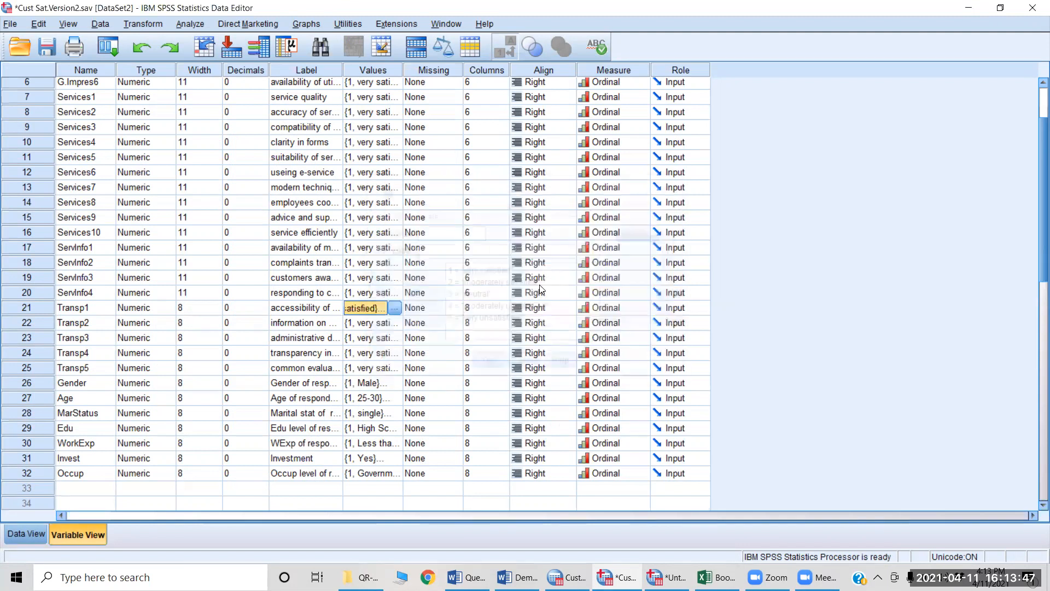
Step: Return to Data View, toggle between value labels and numeric codes, and leave the responses shown as codes
key("ctrl+t")
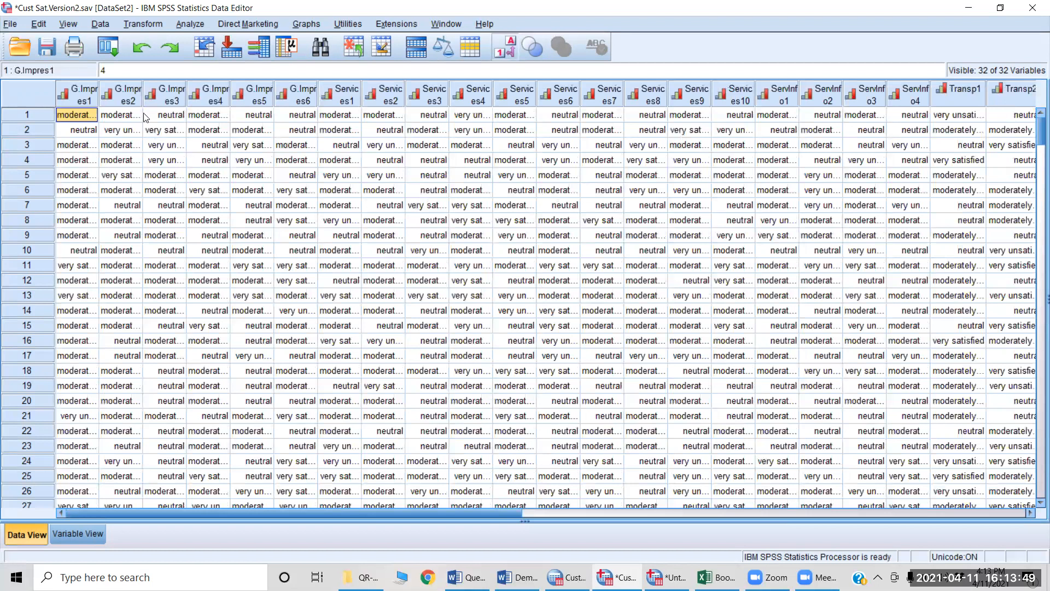
left_click(511, 52)
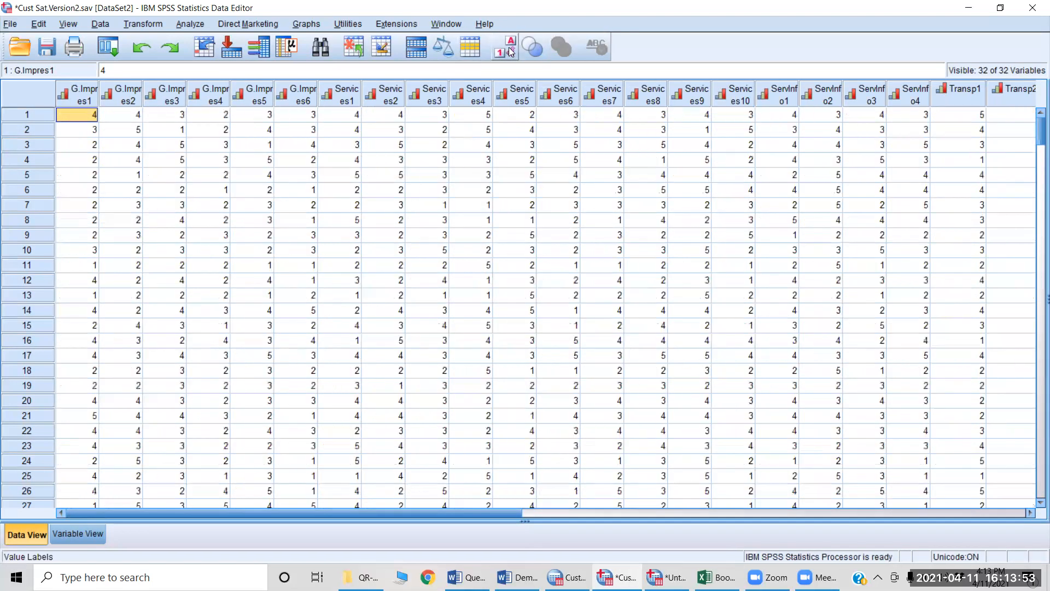
left_click(511, 52)
left_click(511, 52)
left_click(511, 52)
left_click(511, 52)
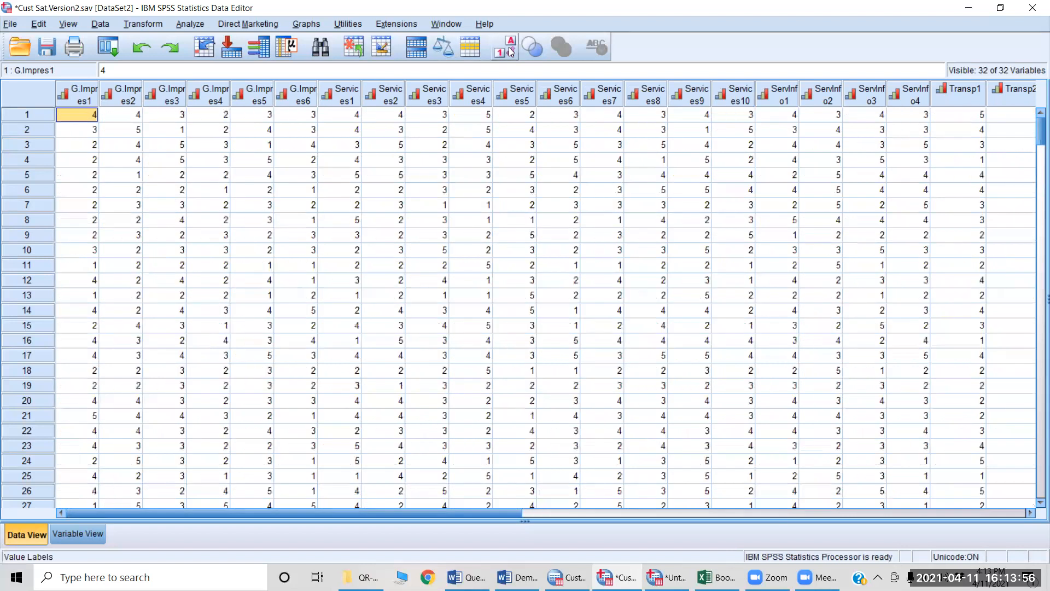
left_click(374, 326)
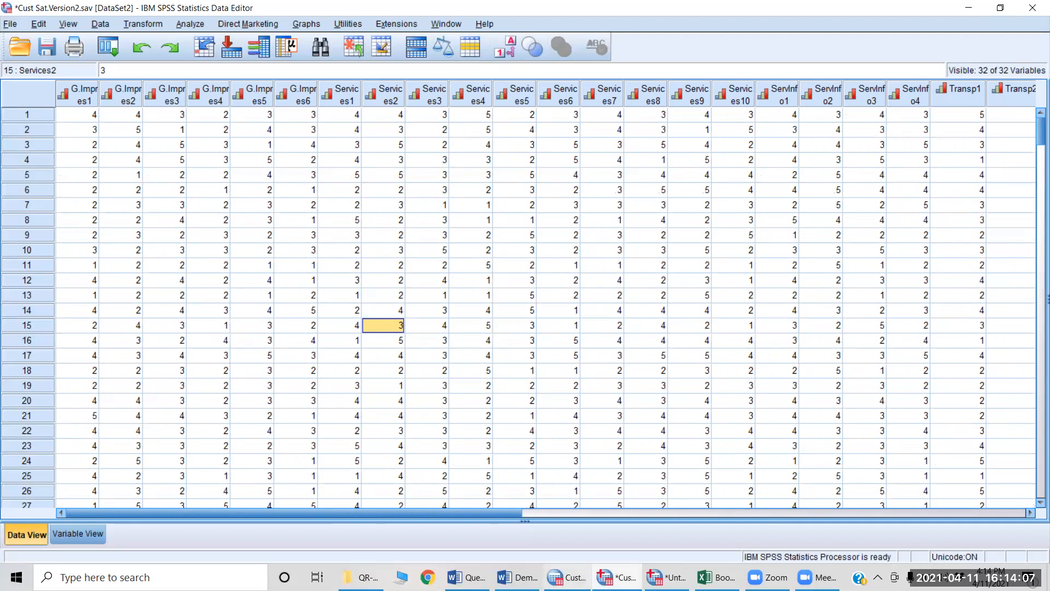
Step: Switch to the Demographics document in Word and read its cover letter from the Sample Questionnaire heading to the sign-off
left_click(467, 577)
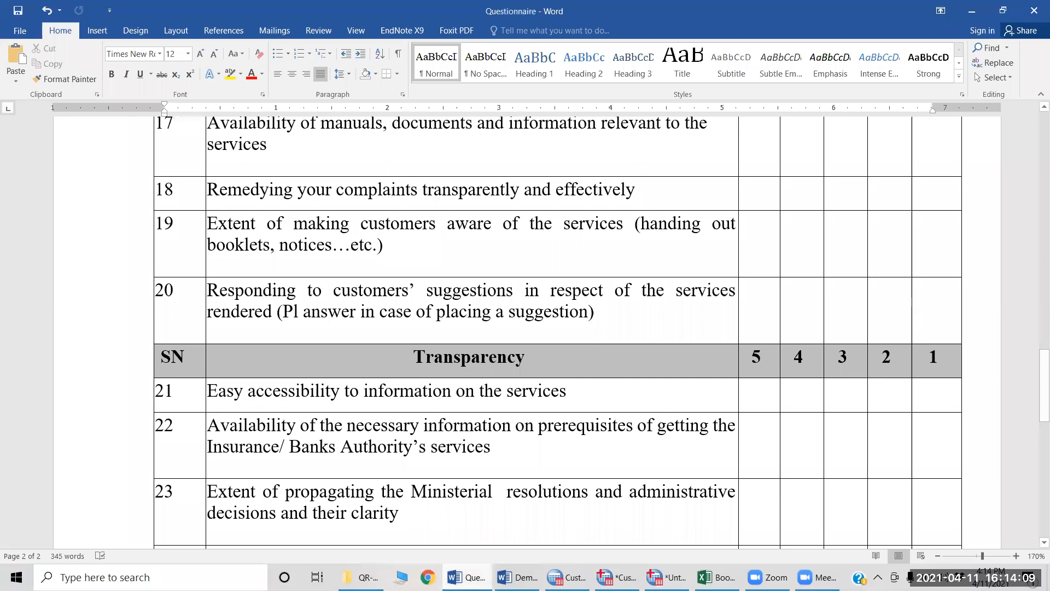
left_click(517, 577)
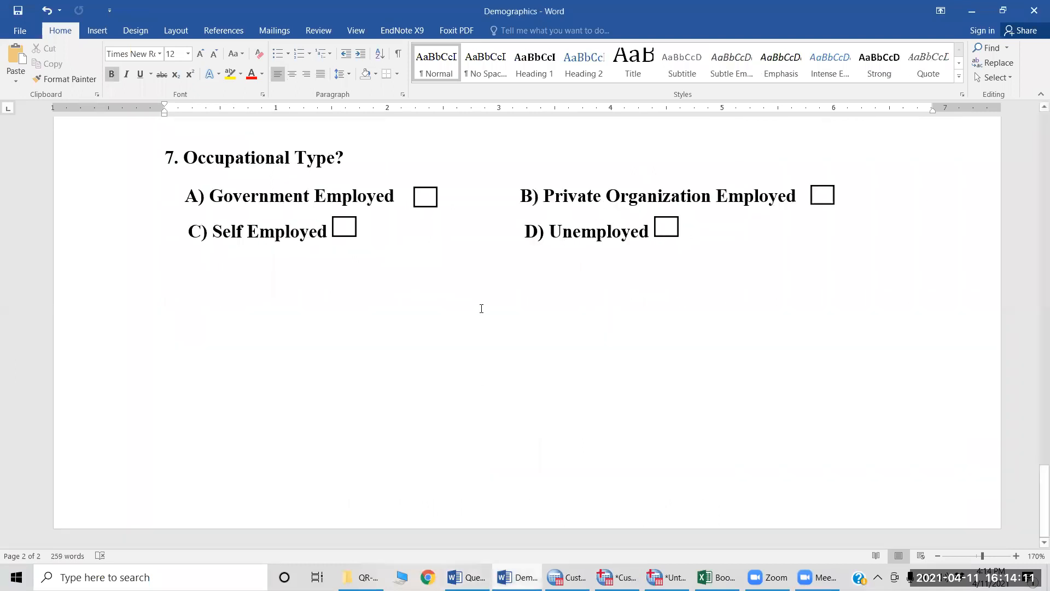
scroll(479, 304, "up", 10)
scroll(478, 304, "up", 10)
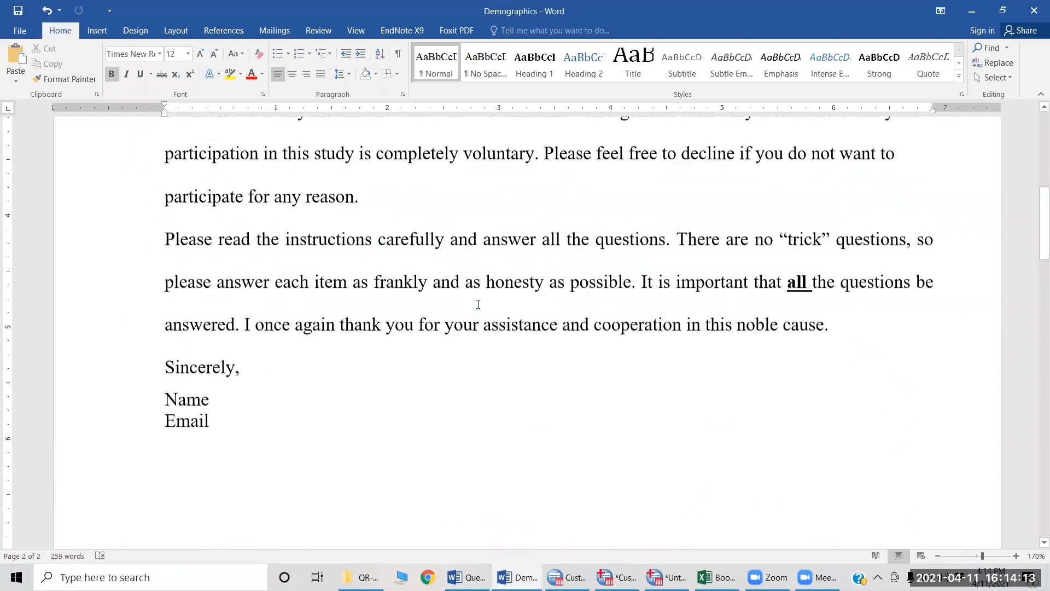
scroll(478, 304, "up", 6)
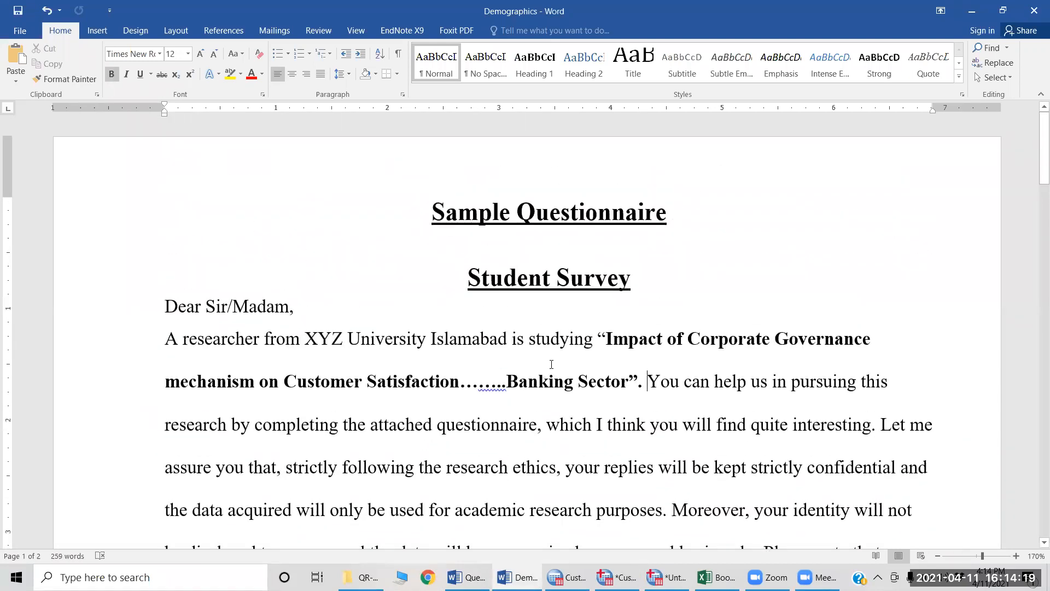
scroll(575, 351, "down", 3)
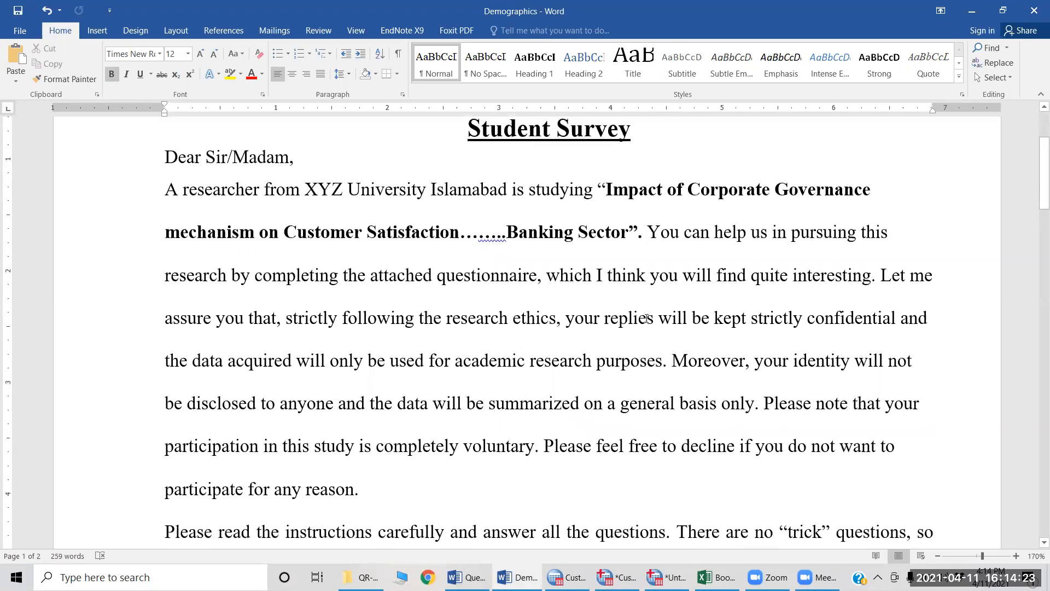
scroll(646, 319, "down", 3)
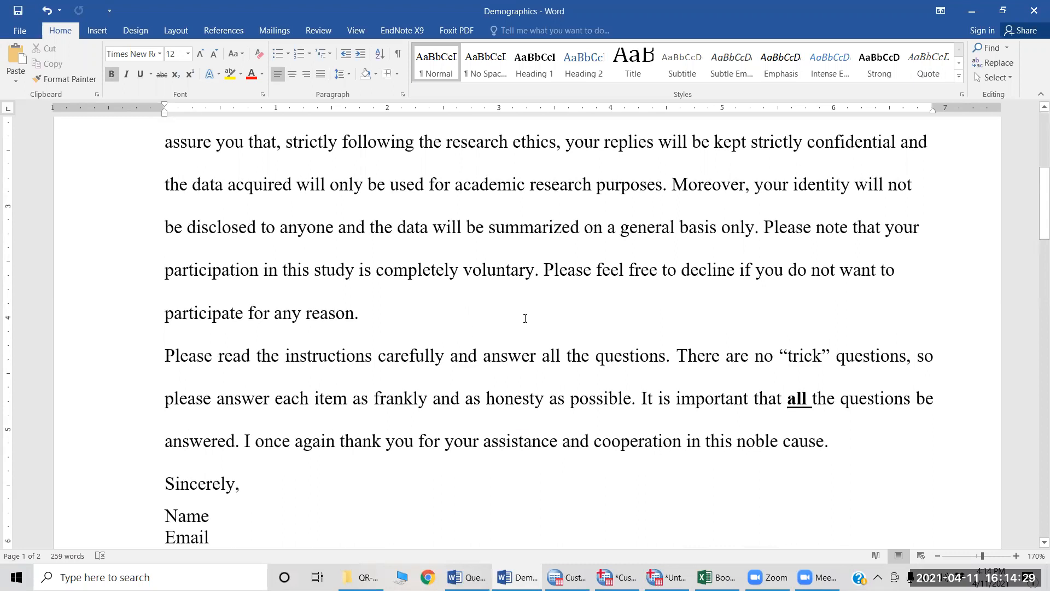
scroll(526, 319, "down", 1)
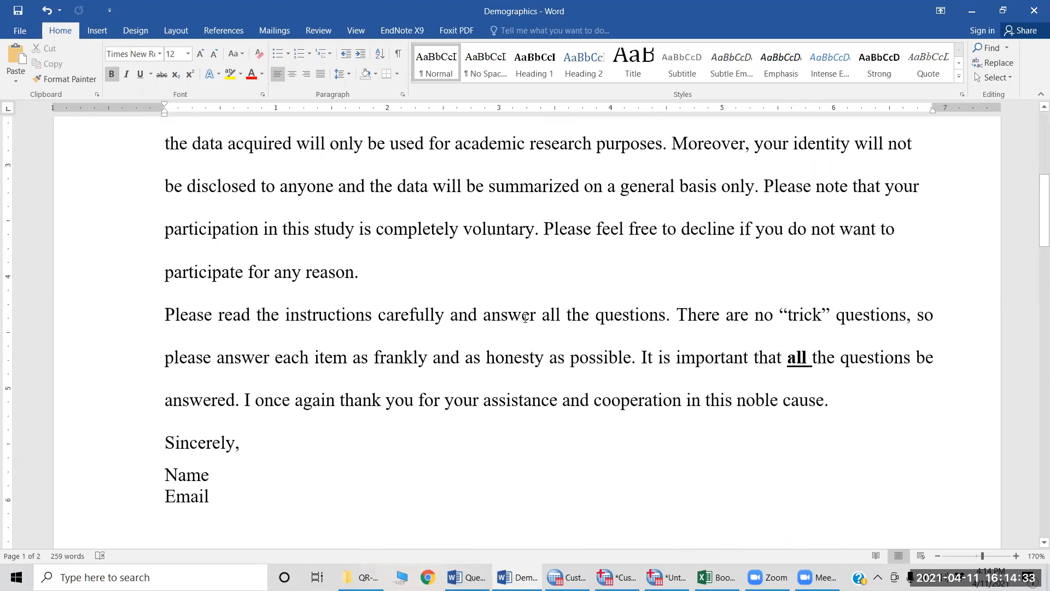
scroll(525, 319, "down", 1)
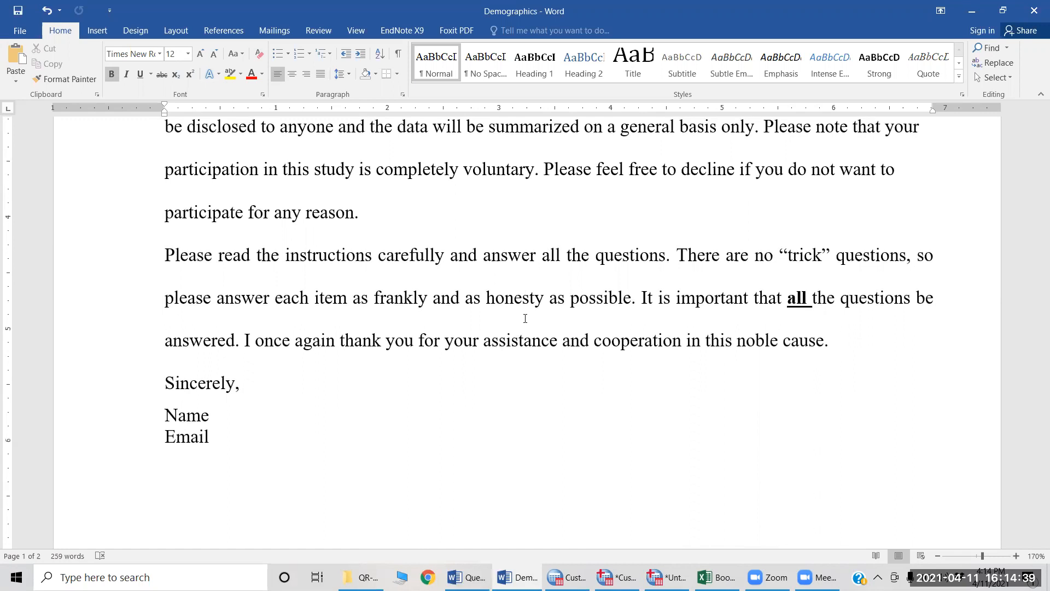
scroll(525, 318, "down", 2)
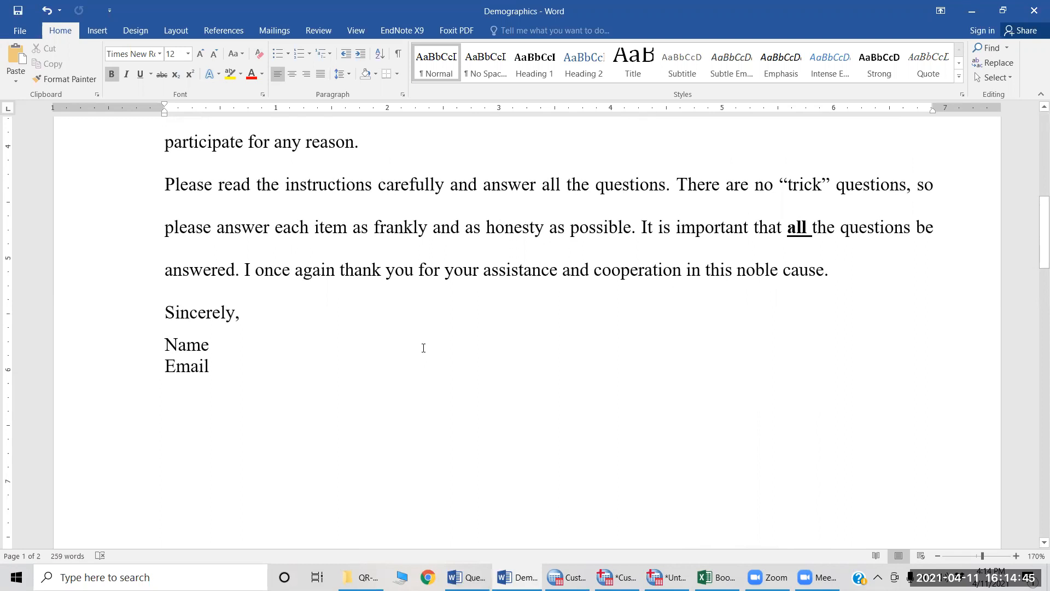
Step: Review the Section A demographic questions from Gender through Occupational Type
scroll(423, 348, "down", 10)
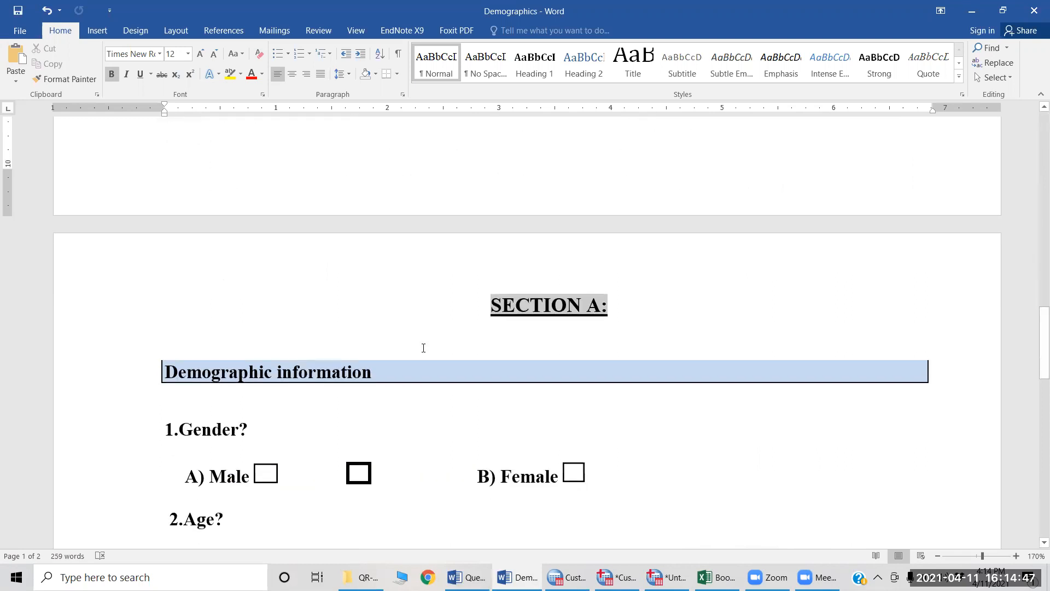
scroll(423, 347, "down", 3)
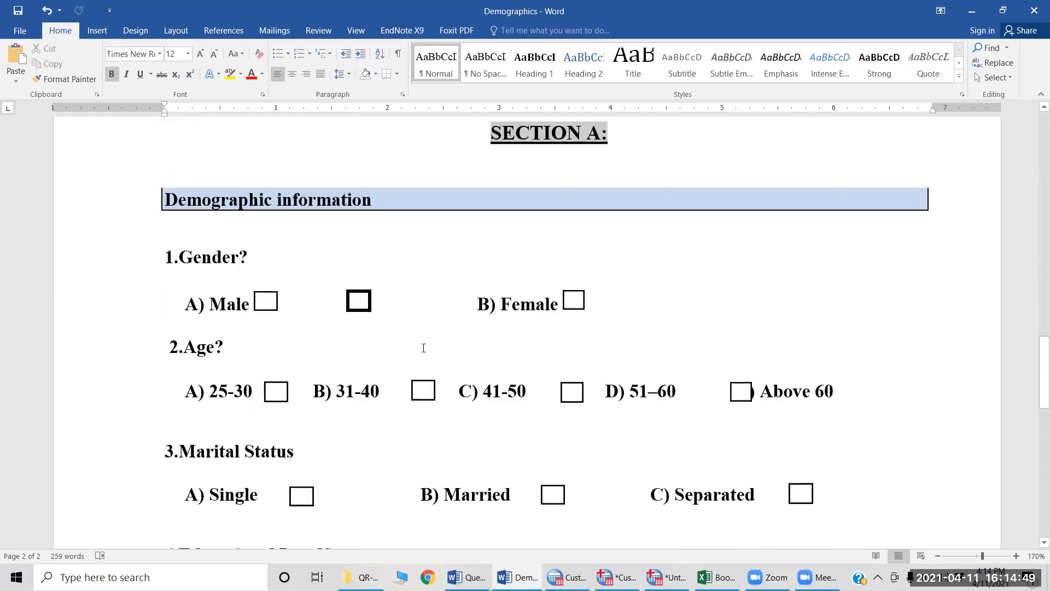
scroll(423, 348, "down", 1)
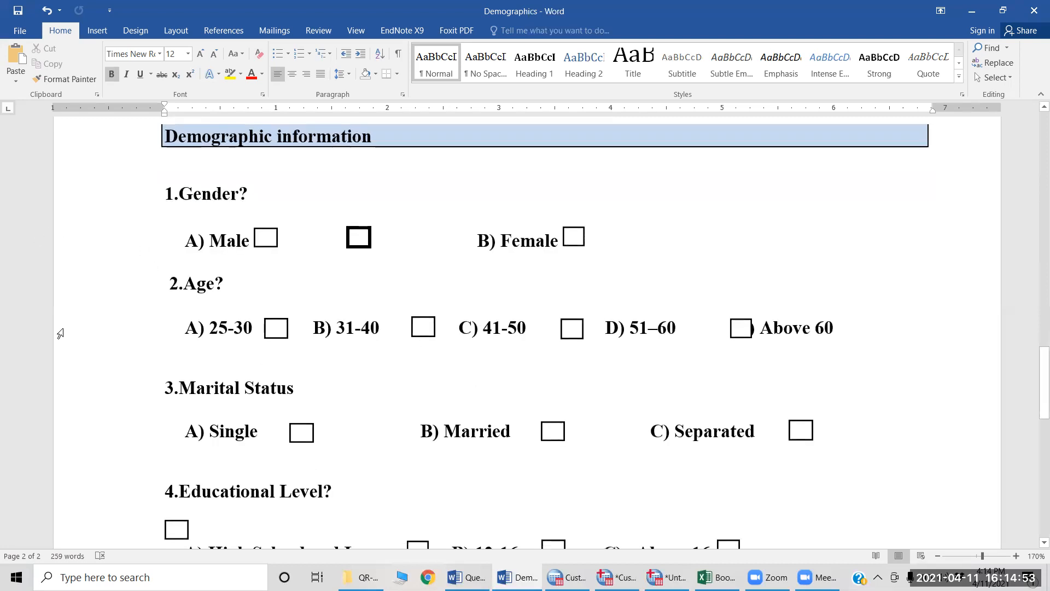
scroll(402, 366, "down", 3)
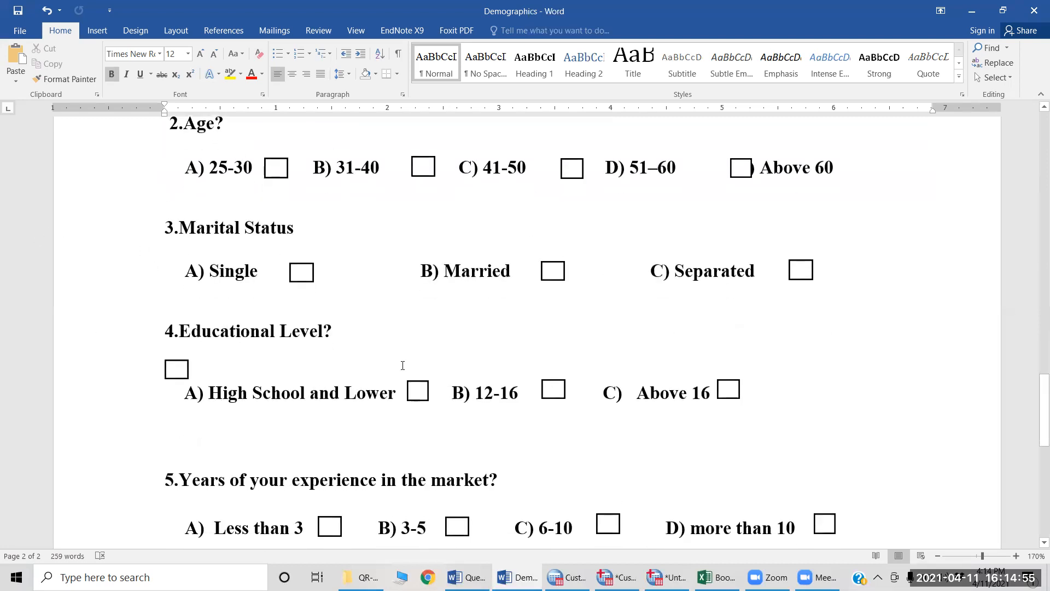
scroll(403, 365, "down", 3)
scroll(403, 365, "down", 1)
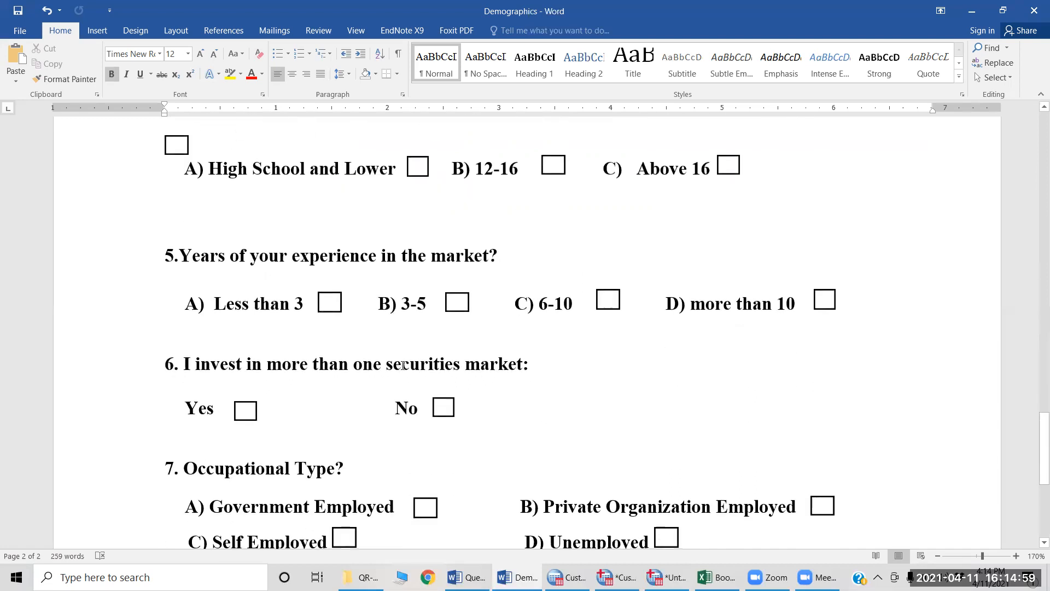
scroll(403, 366, "up", 3)
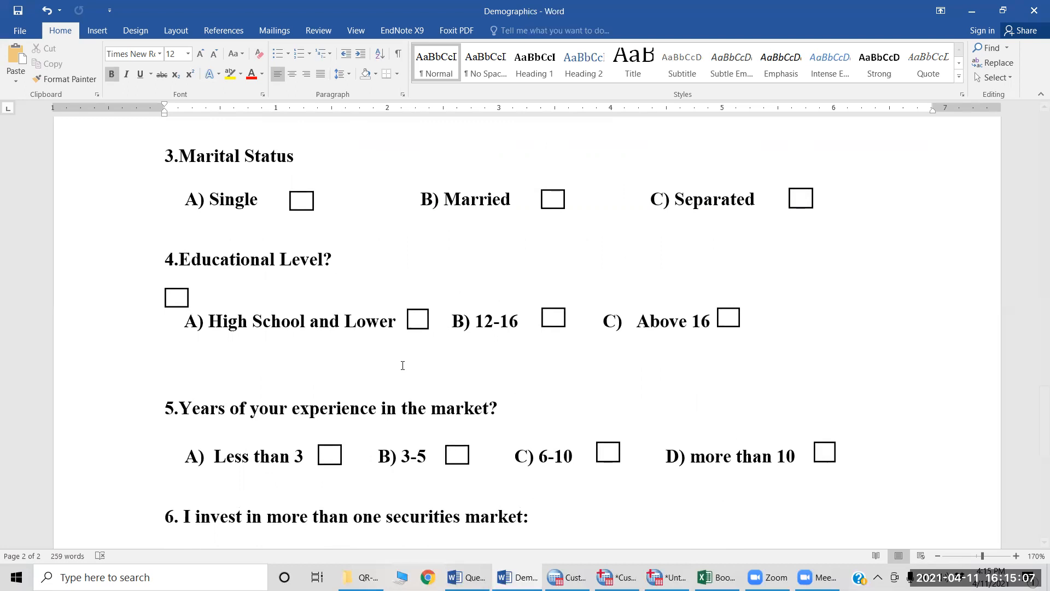
scroll(402, 366, "down", 1)
scroll(402, 366, "down", 2)
Step: Switch to the Questionnaire document and review its rated items, from the Services section down to Transparency item 25
key("alt+Tab")
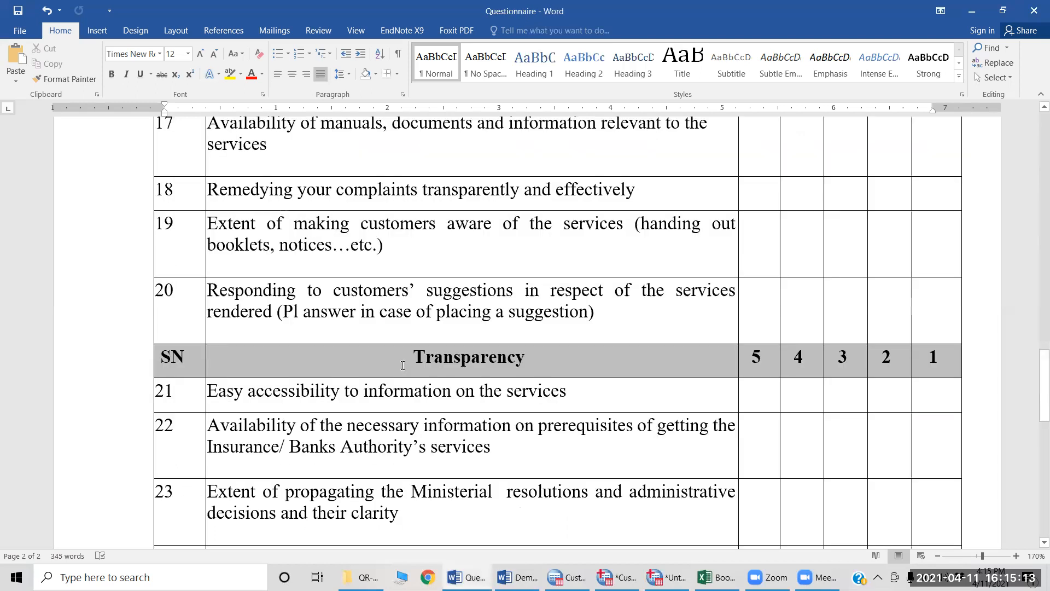
scroll(402, 365, "up", 10)
scroll(401, 390, "down", 15)
scroll(402, 390, "up", 15)
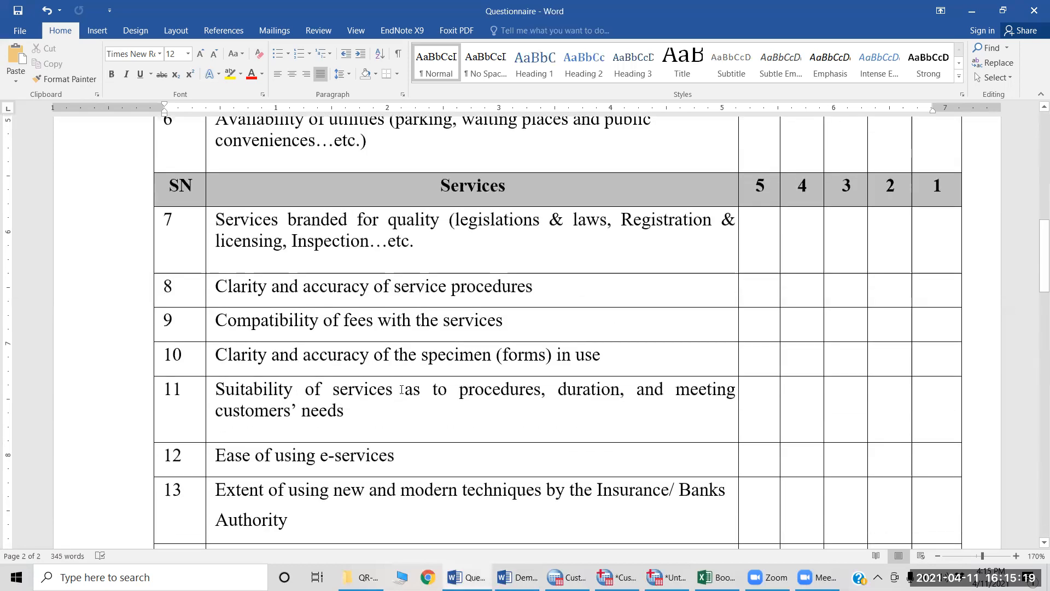
scroll(401, 389, "down", 10)
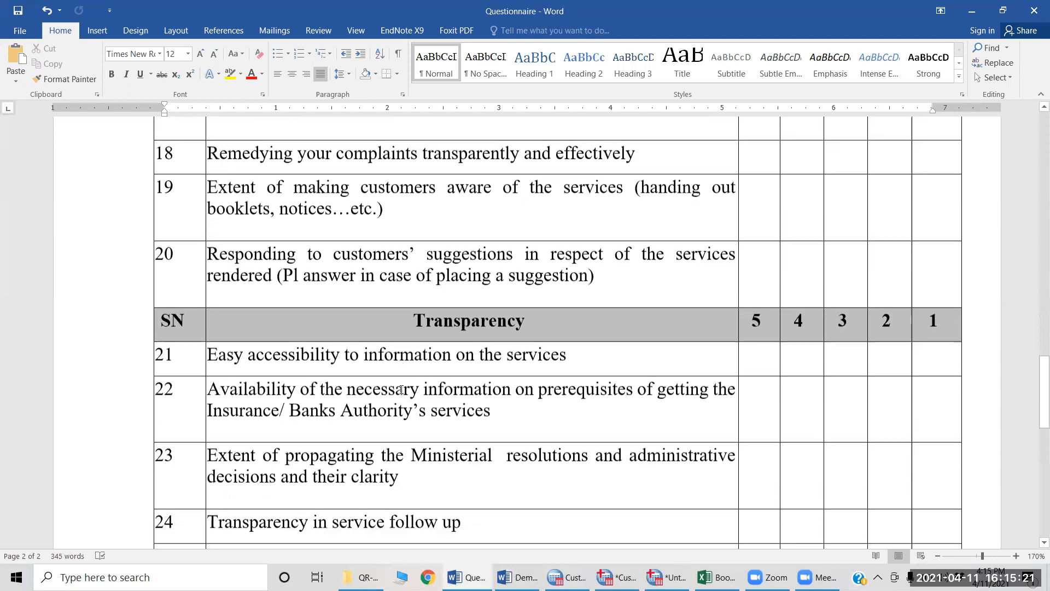
scroll(402, 389, "down", 5)
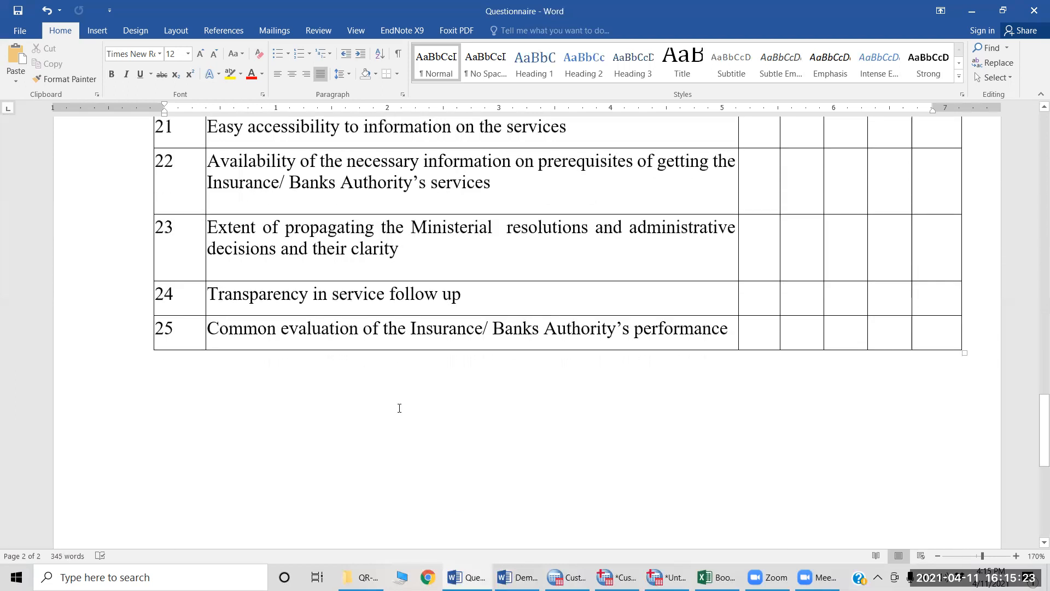
scroll(400, 408, "up", 1)
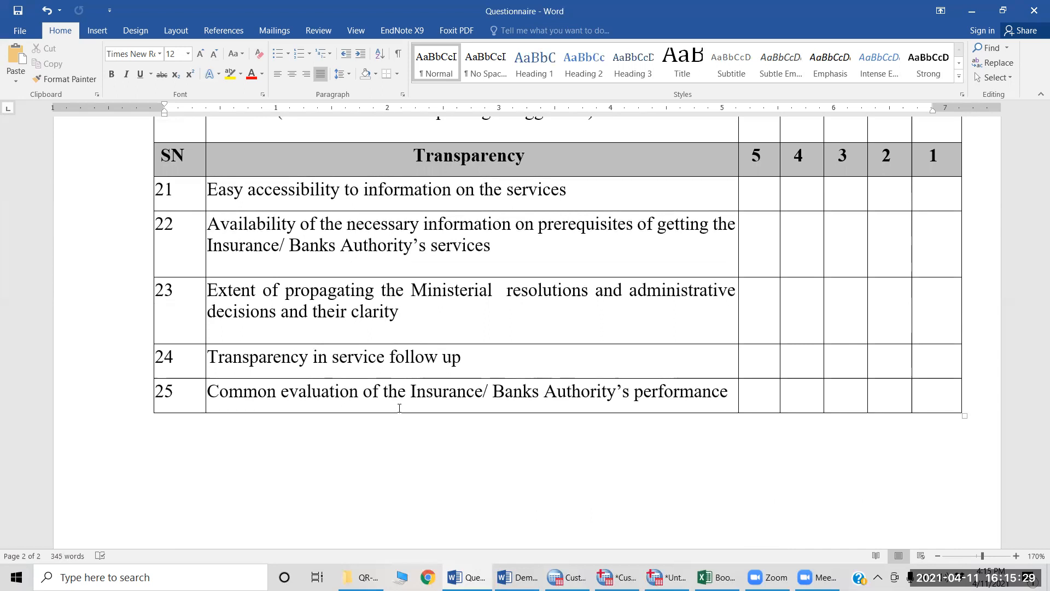
Step: Return to Cust Sat.Version2.sav in SPSS and show its variable definitions in Variable View
key("alt+Tab")
key("alt+Tab")
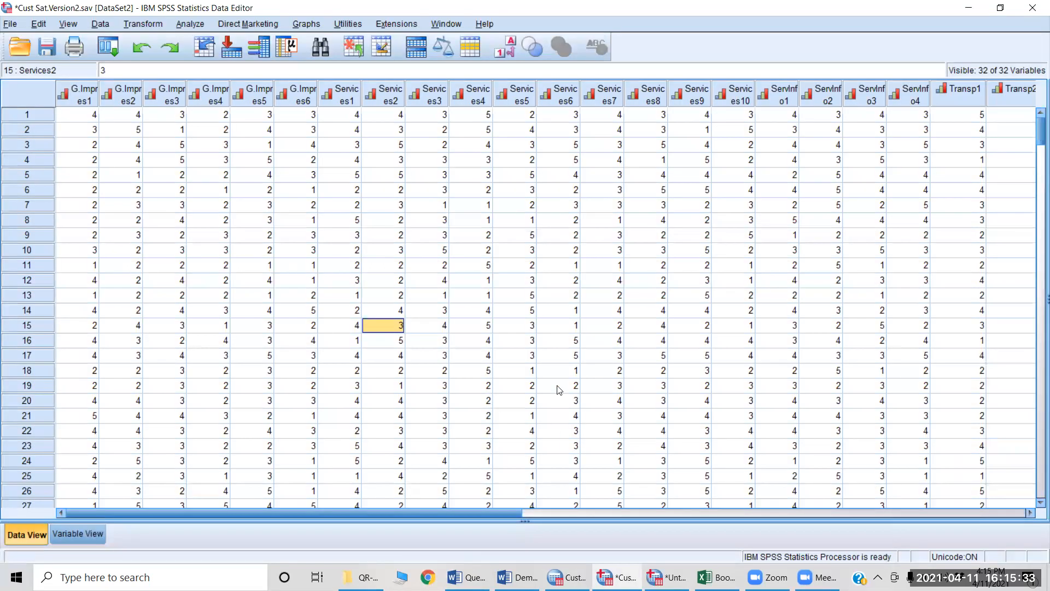
key("ctrl+t")
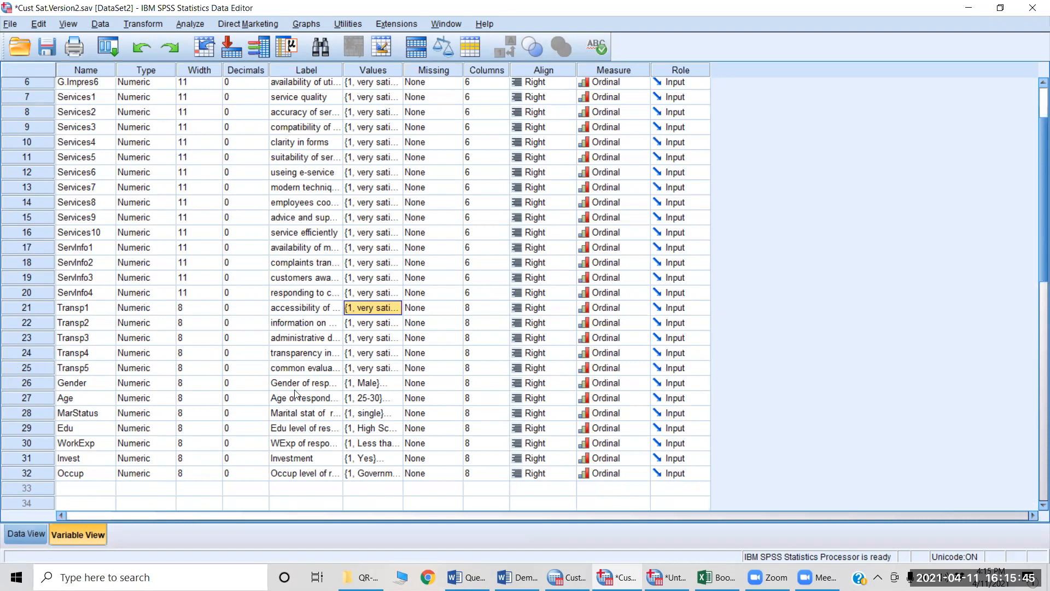
Step: Switch to the QR-Set1 folder window in File Explorer
key("alt+Tab")
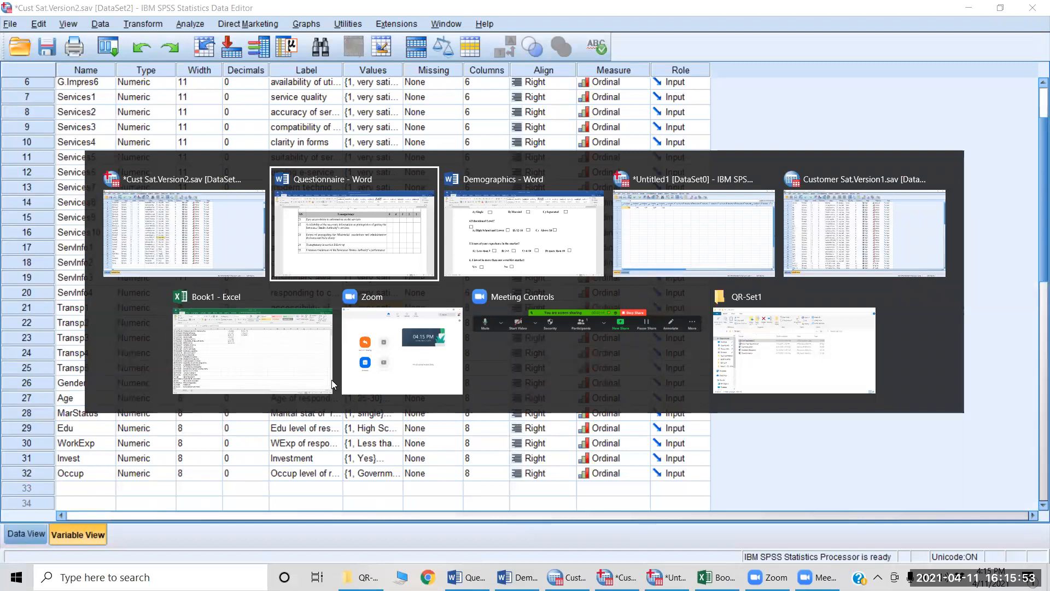
key("Tab")
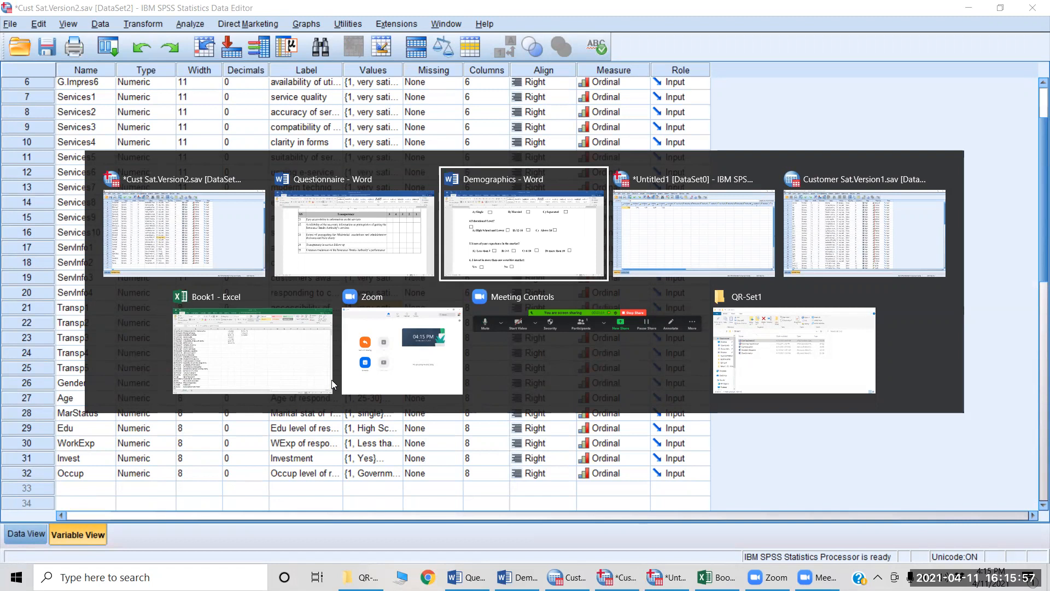
key("alt+Tab")
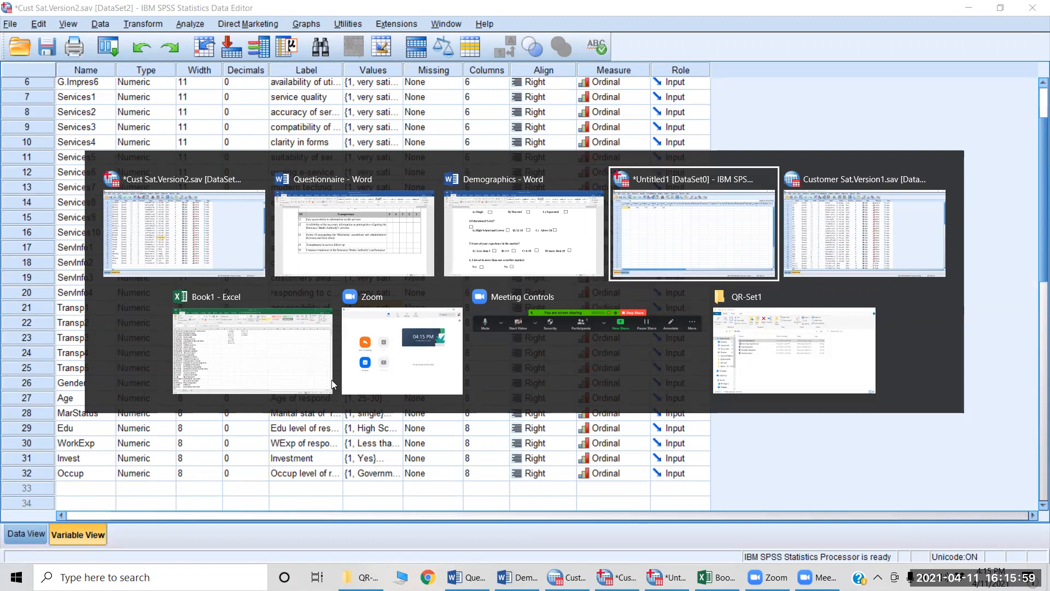
key("alt+Tab")
key("alt+Tab")
key("alt+Tab")
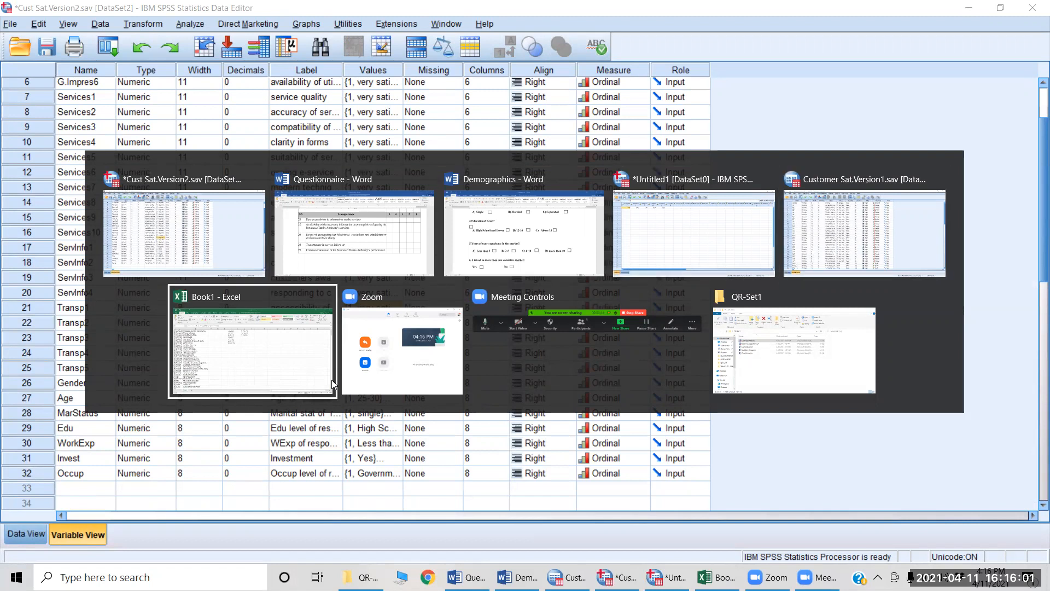
key("alt+Tab")
key("alt+Tab")
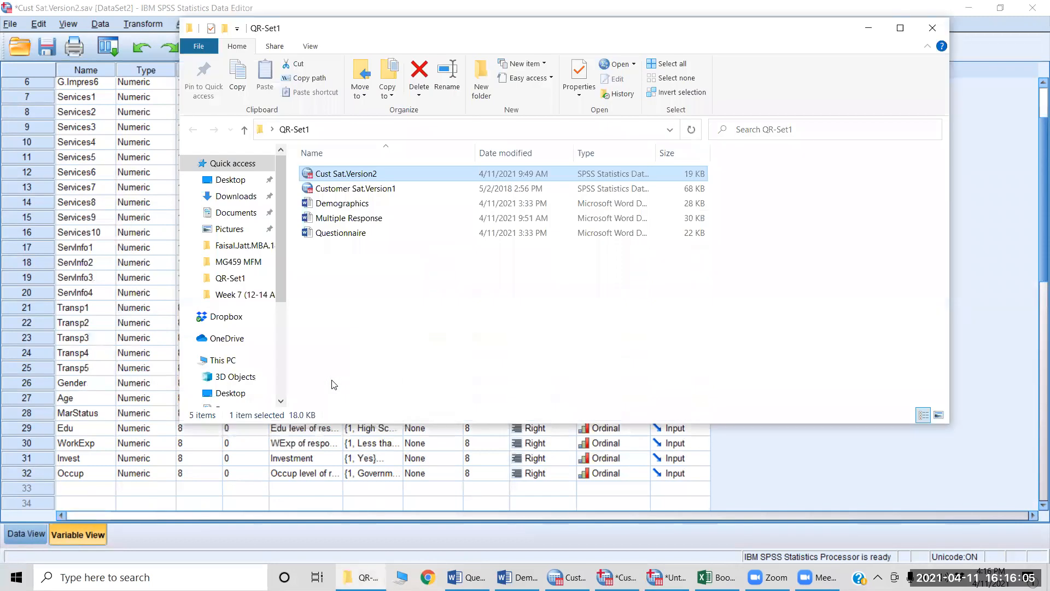
Step: Open the Multiple Response document and review its introduction and the multiple-answer questions 1 and 2 of Part I
double_click(352, 219)
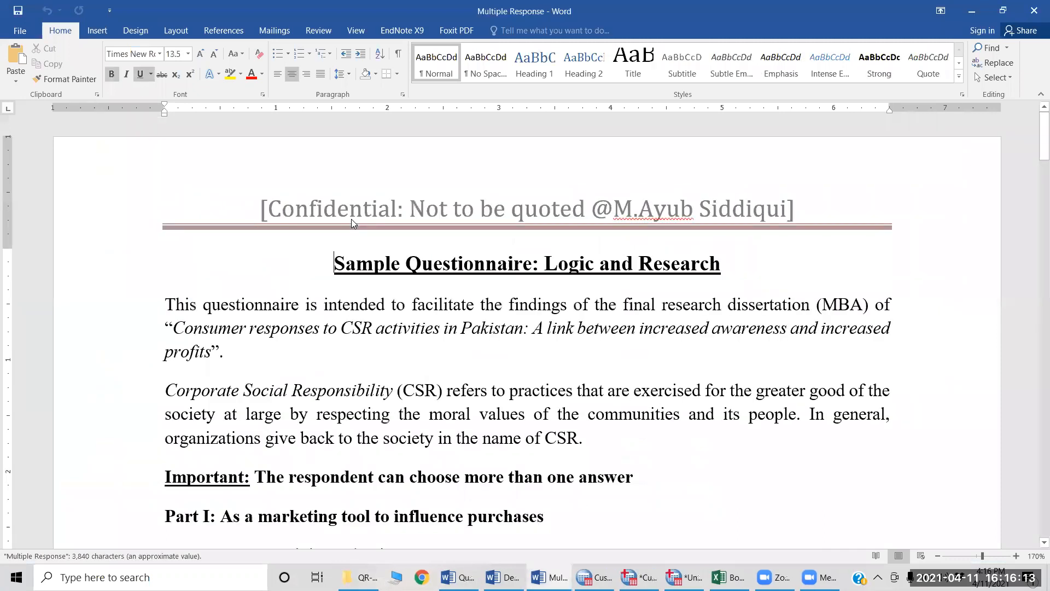
scroll(493, 366, "down", 2)
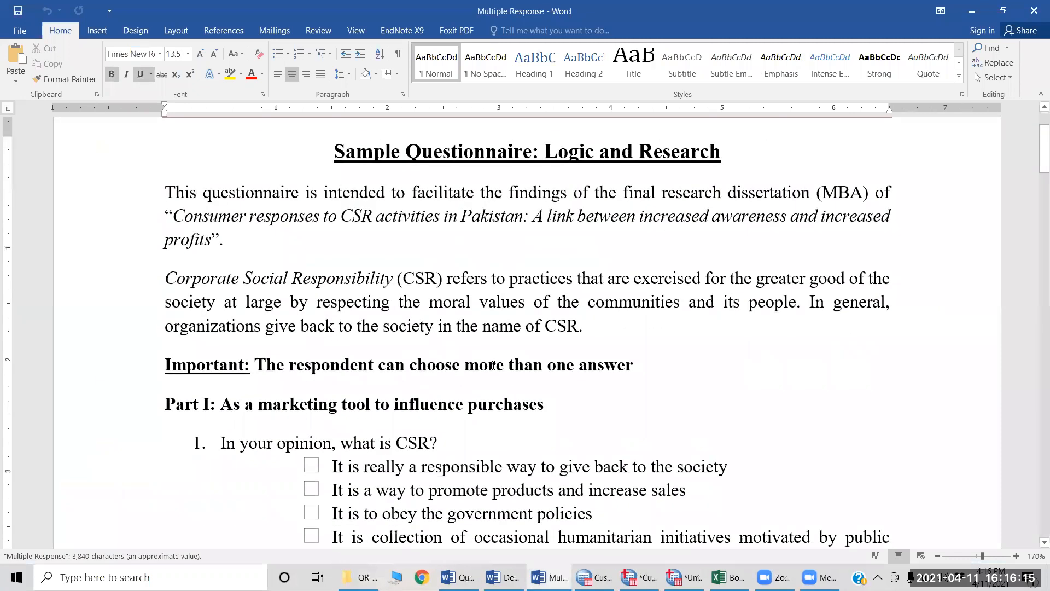
scroll(493, 365, "down", 2)
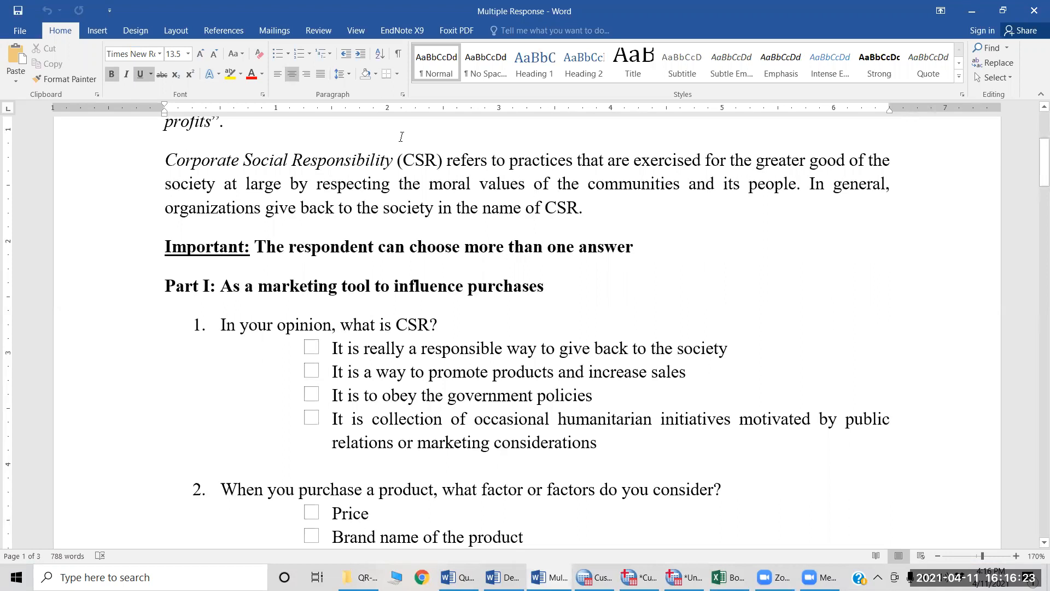
scroll(497, 189, "up", 3)
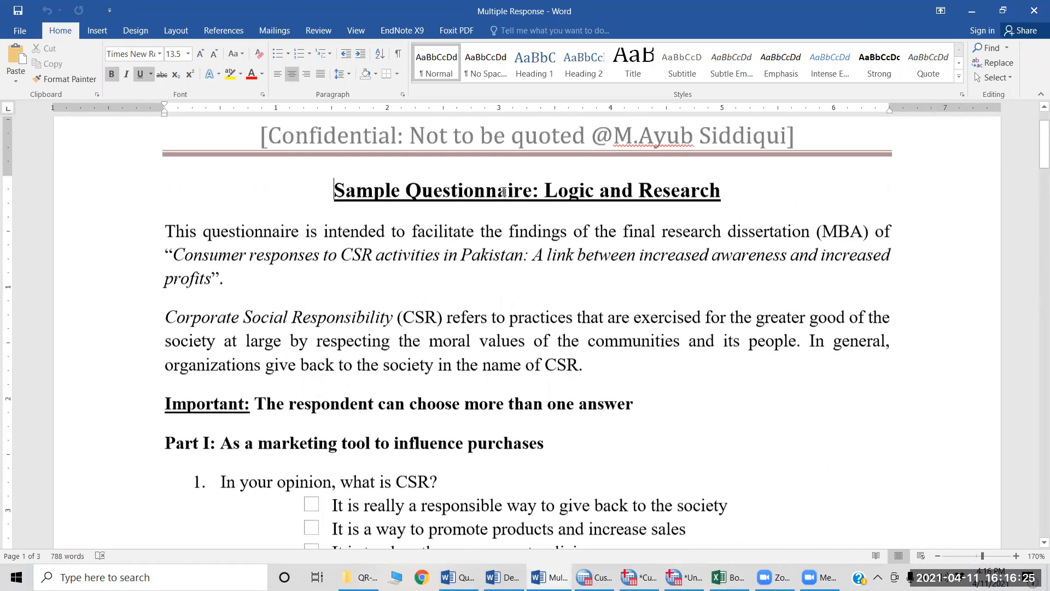
scroll(504, 190, "down", 3)
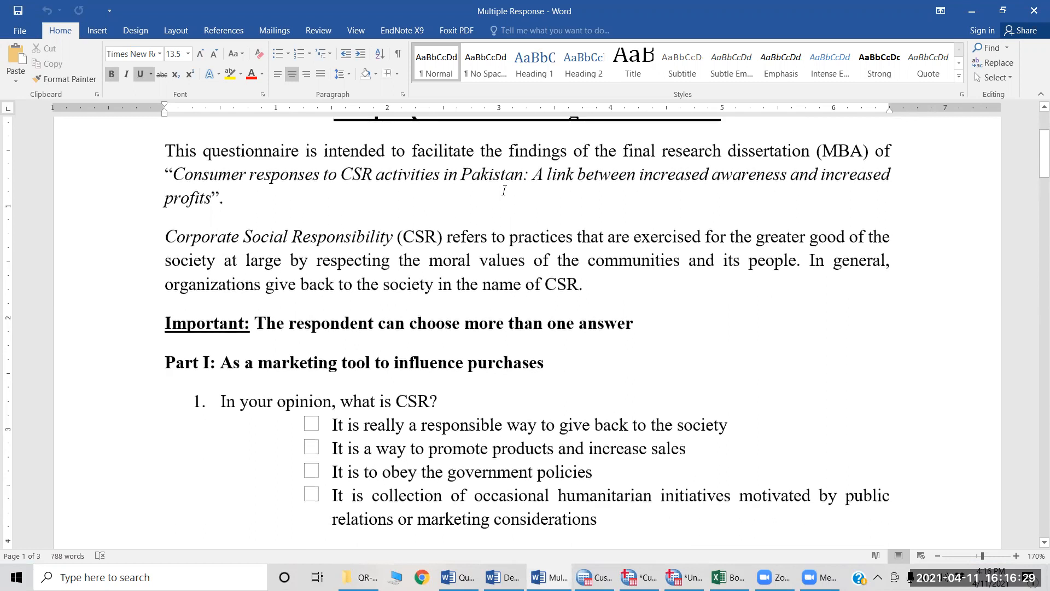
scroll(503, 191, "down", 4)
scroll(504, 191, "down", 2)
scroll(503, 191, "down", 1)
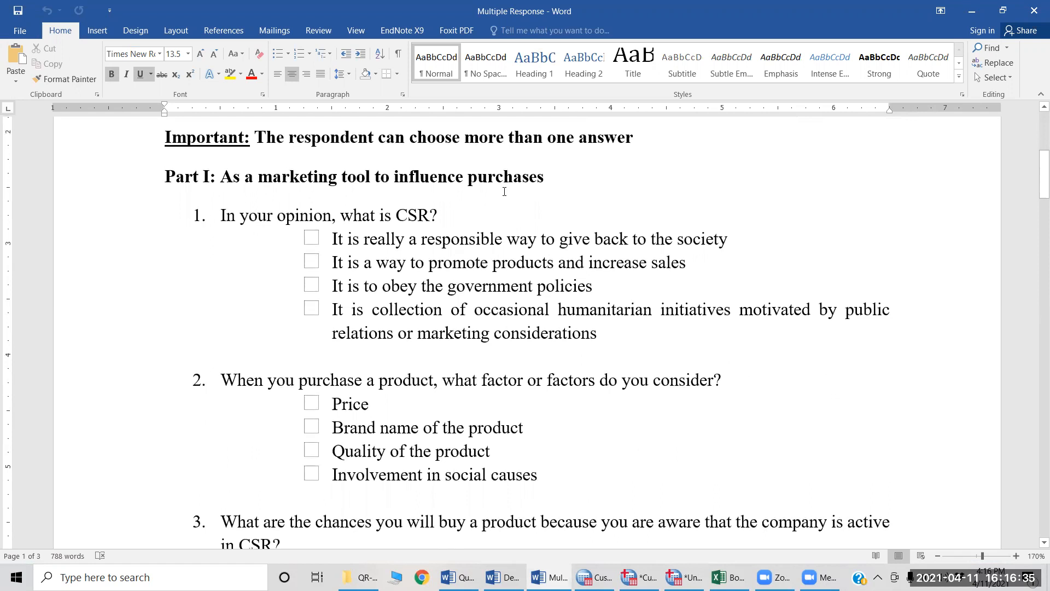
Step: Compare the Transparency rating items in the Questionnaire document with the multiple-answer questions in the Multiple Response document
key("alt+Tab")
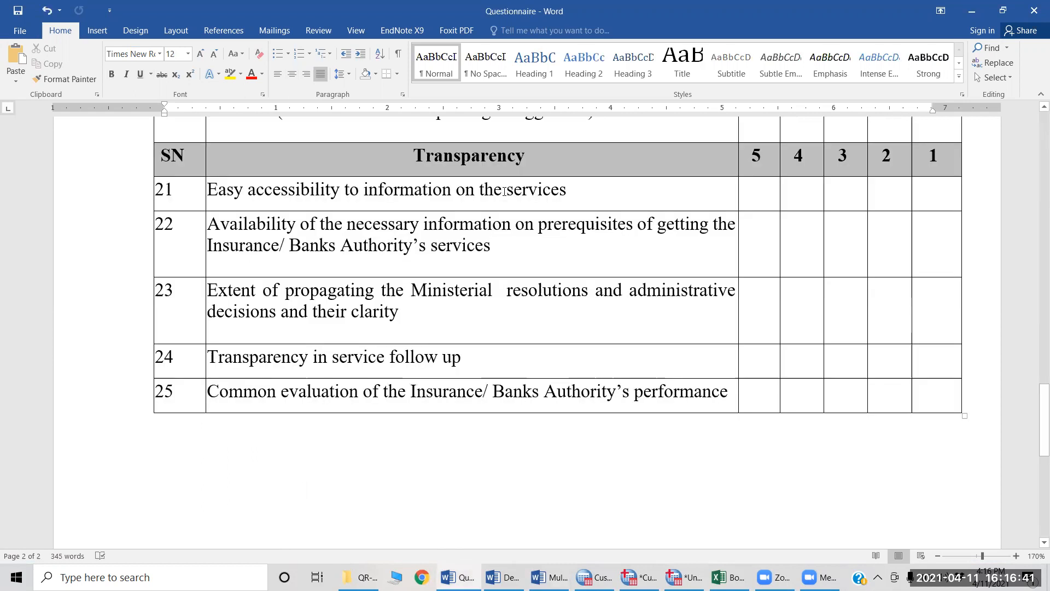
key("alt+Tab")
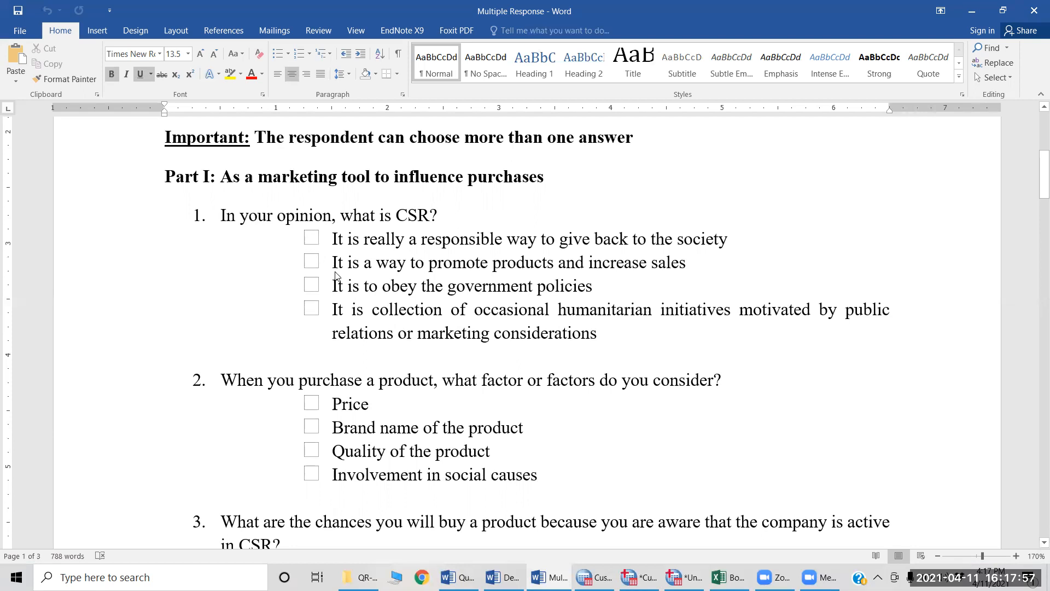
key("alt+Tab")
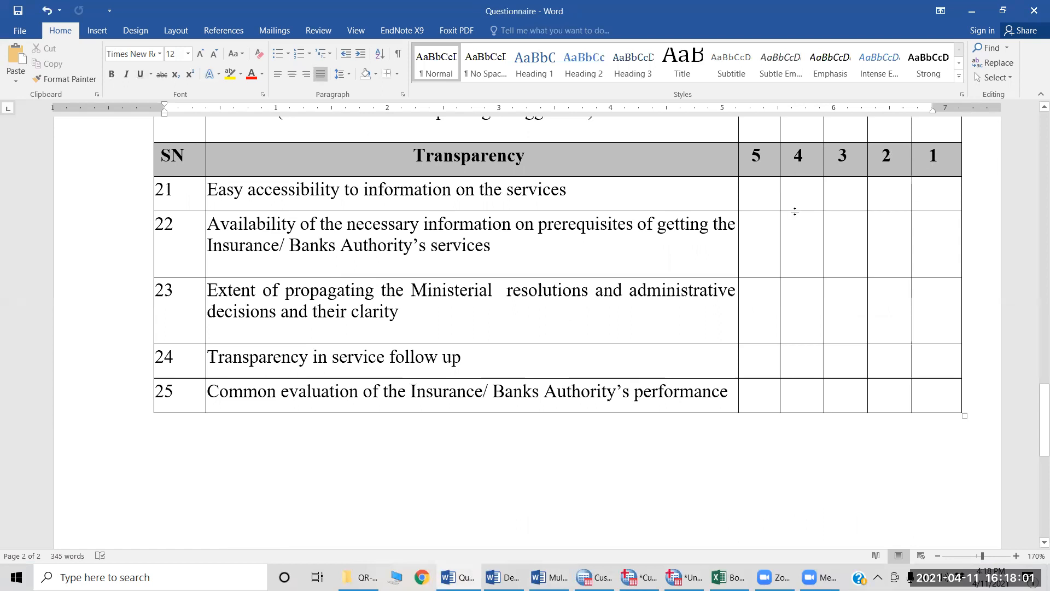
key("alt+Tab")
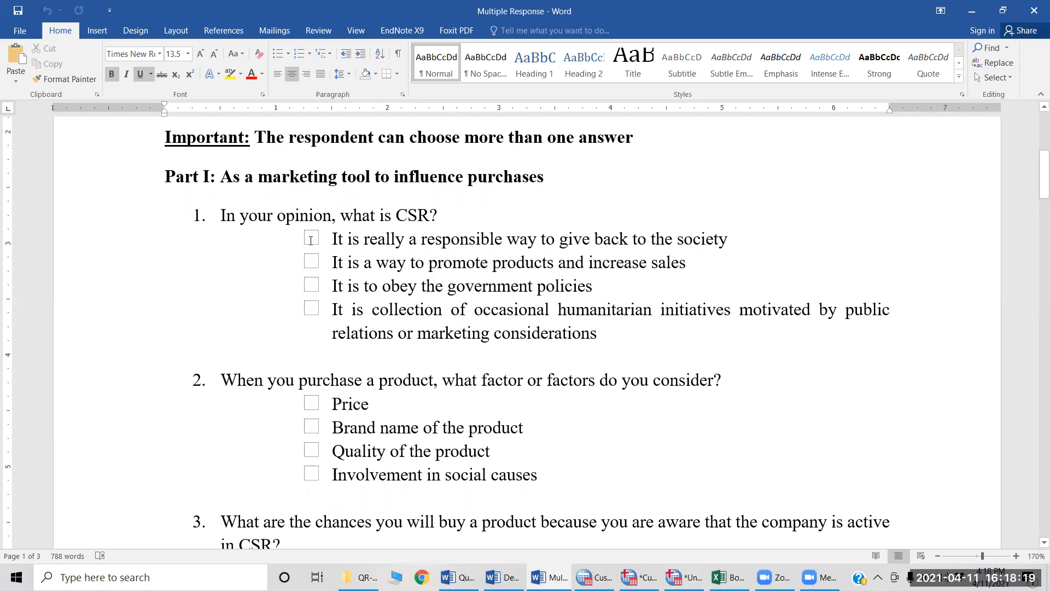
Step: Switch to Cust Sat.Version2.sav in SPSS and go to Occup, the last variable in the list
key("alt+Tab")
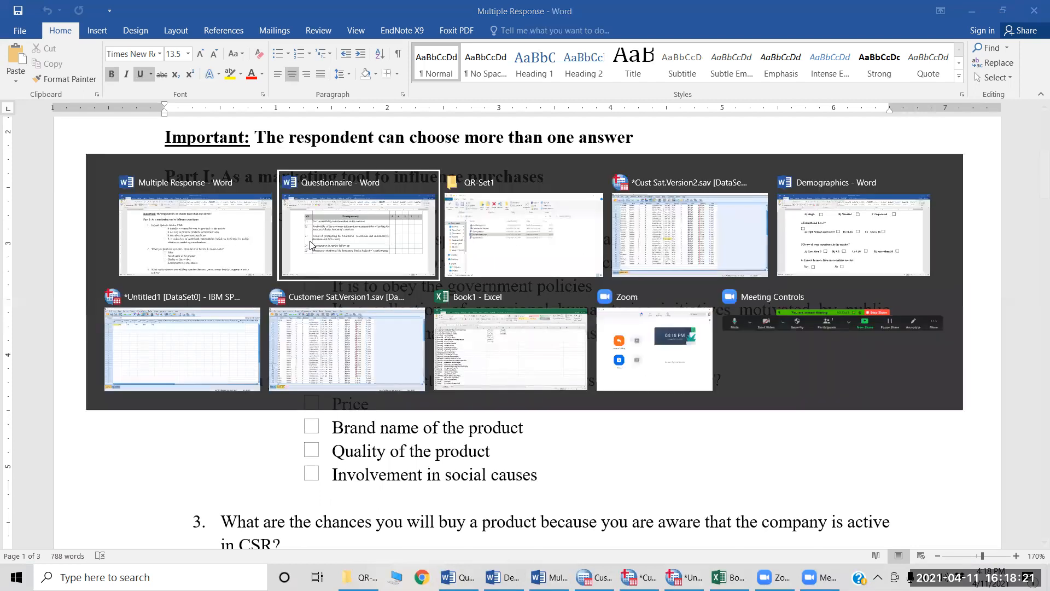
key("alt+Tab")
key("alt+Tab")
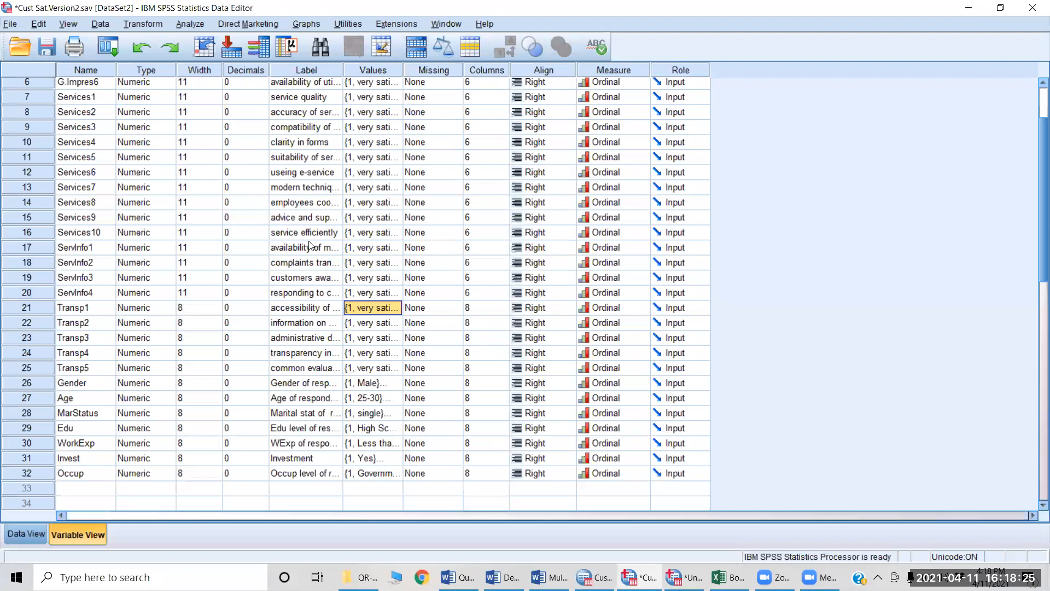
left_click(107, 464)
key("Down")
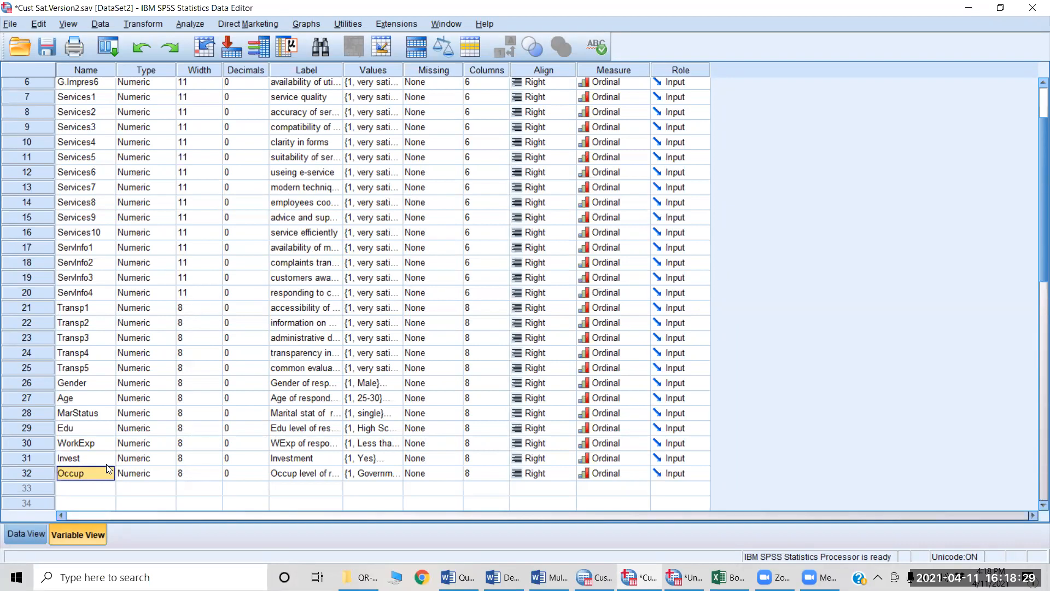
scroll(106, 464, "down", 2)
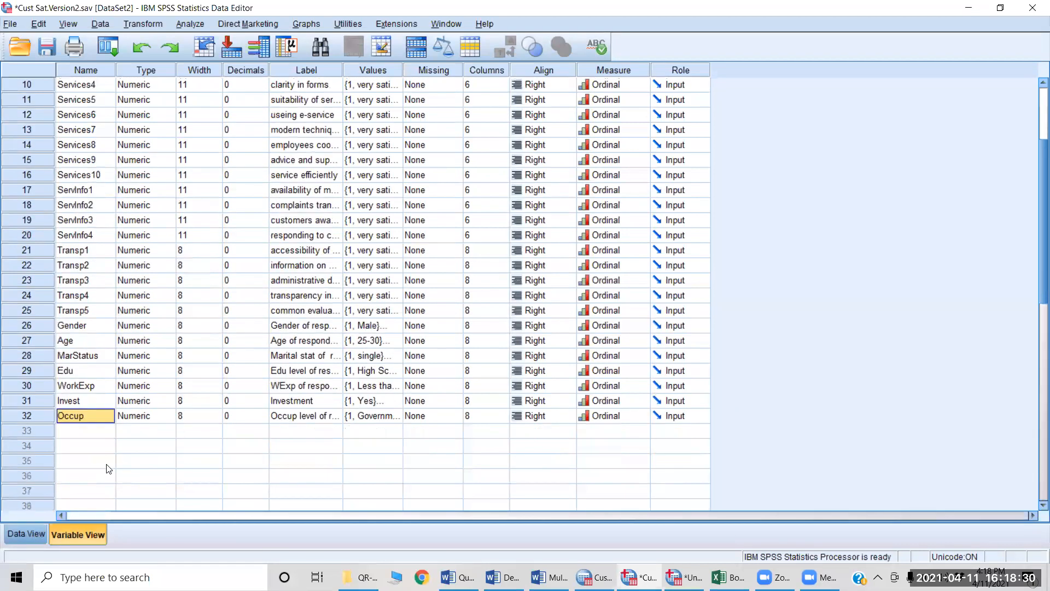
Step: Add a variable named CSR_Def1 in the first empty row below Occup
left_click(100, 435)
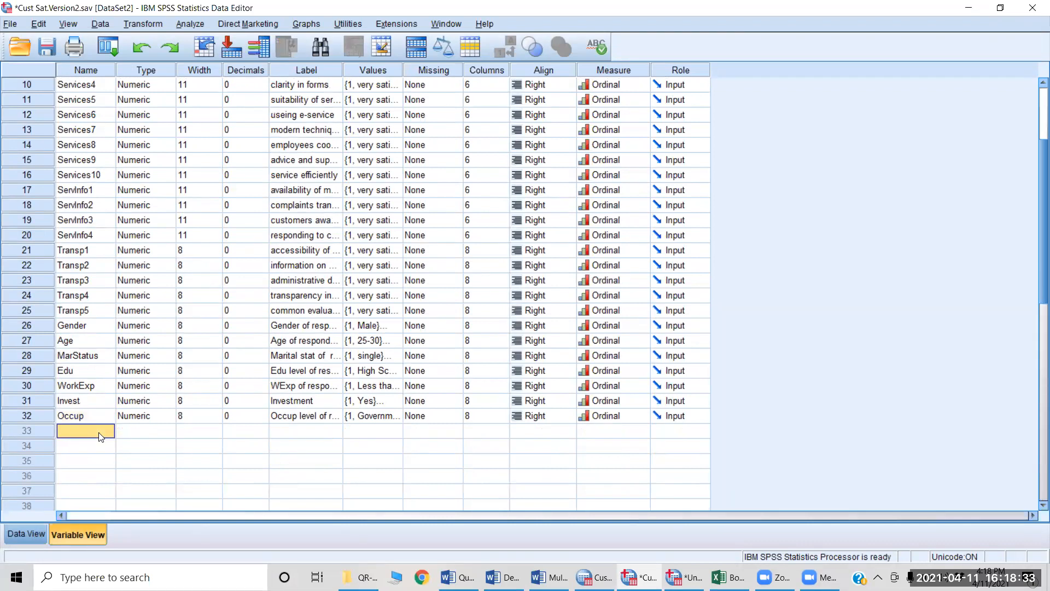
type("CSR")
type("-")
key("BackSpace")
key("BackSpace")
type("_Def1")
left_click(101, 436)
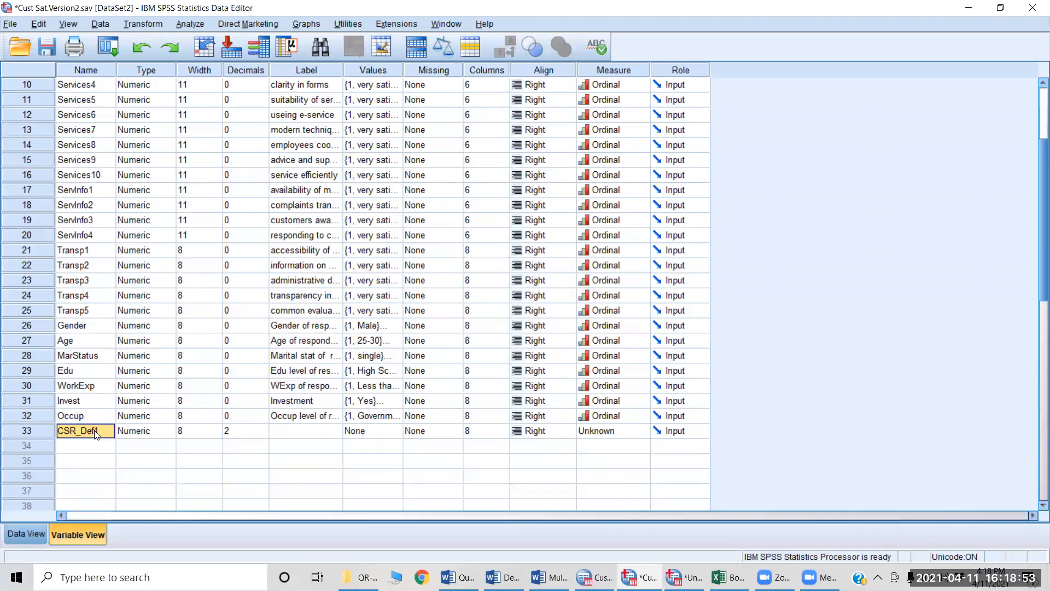
Step: Try to paste the variable name into row 34 directly below CSR_Def1
key("Down")
key("ctrl+v")
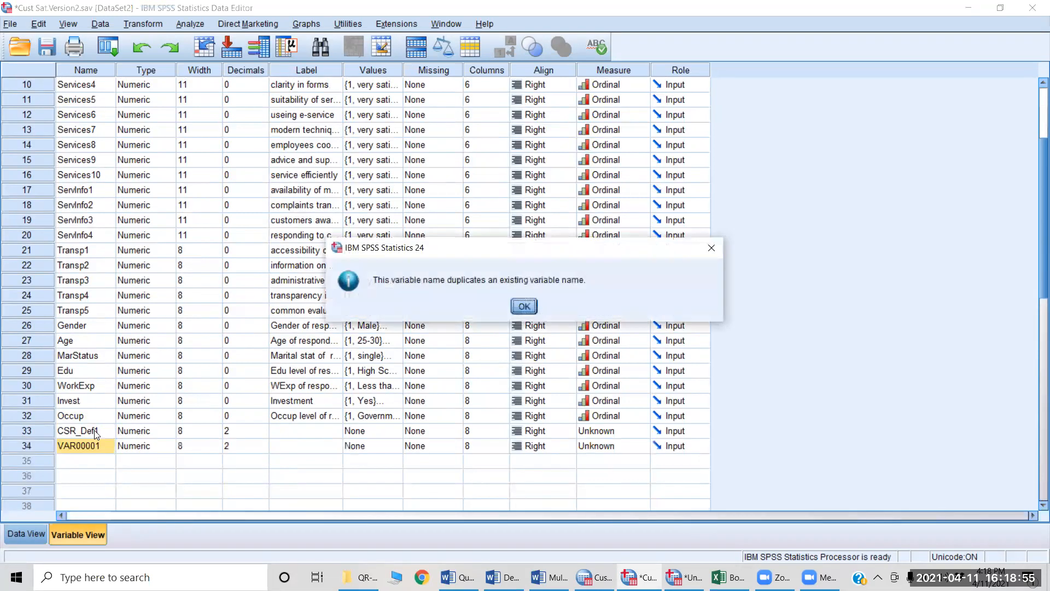
left_click(524, 306)
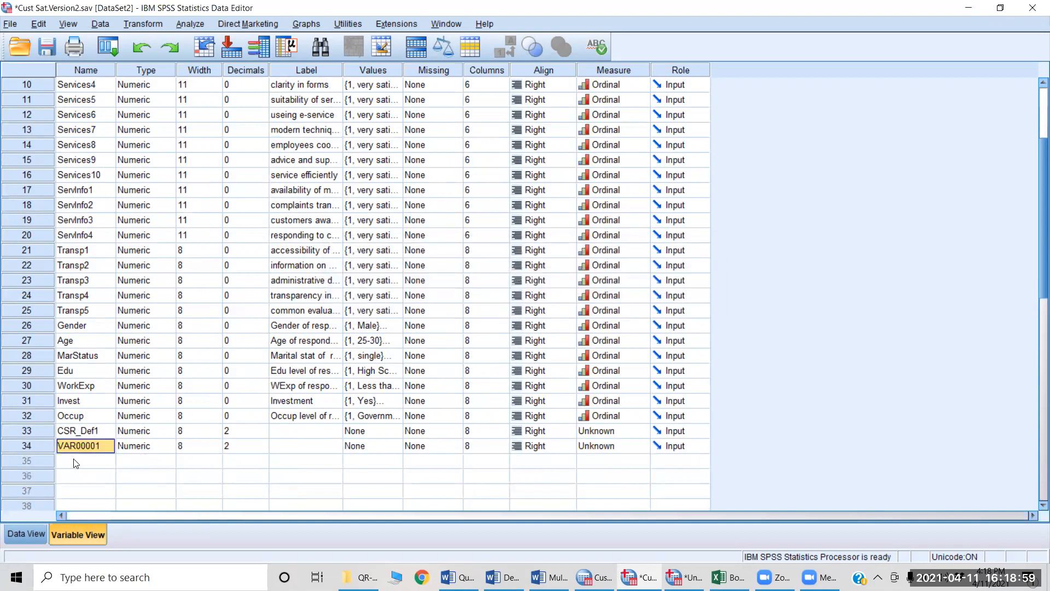
left_click(91, 433)
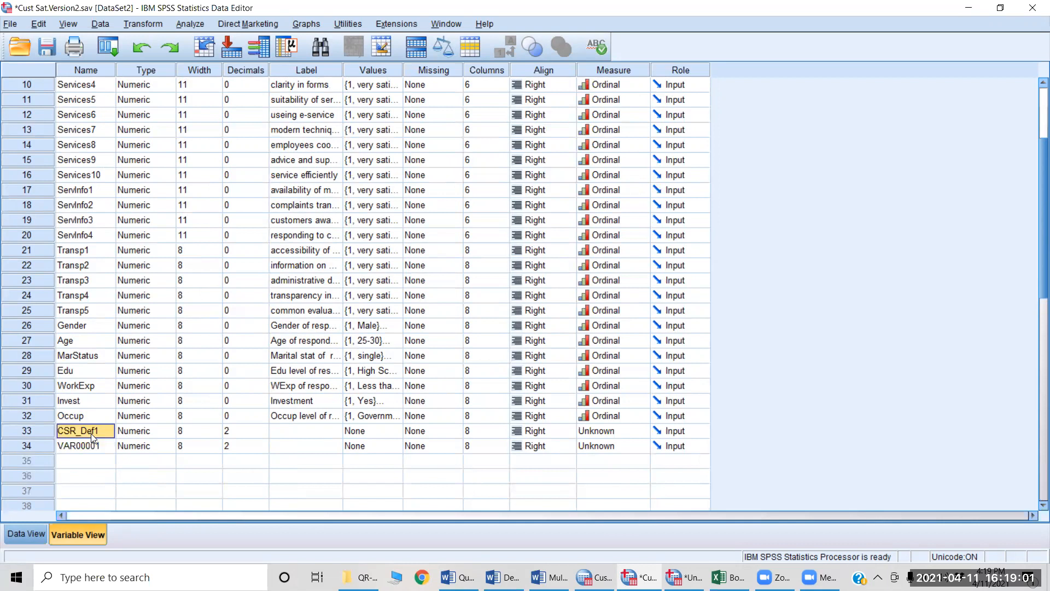
left_click(80, 446)
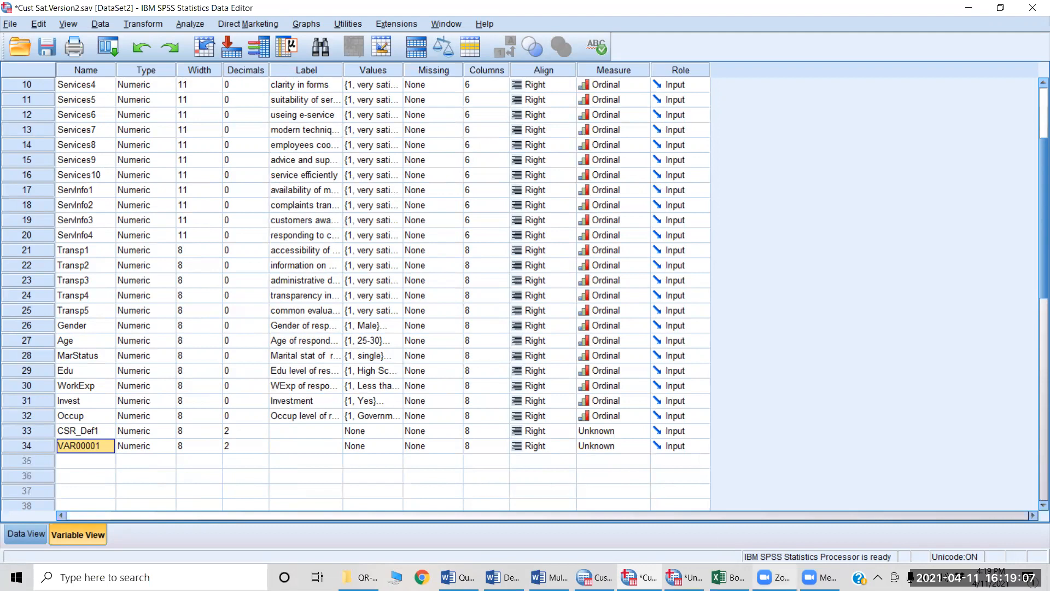
Step: Switch to the Book1 workbook in Excel, enter CSR_Def1 in cell J4 and fill the series through CSR_Def4 in J7
left_click(728, 577)
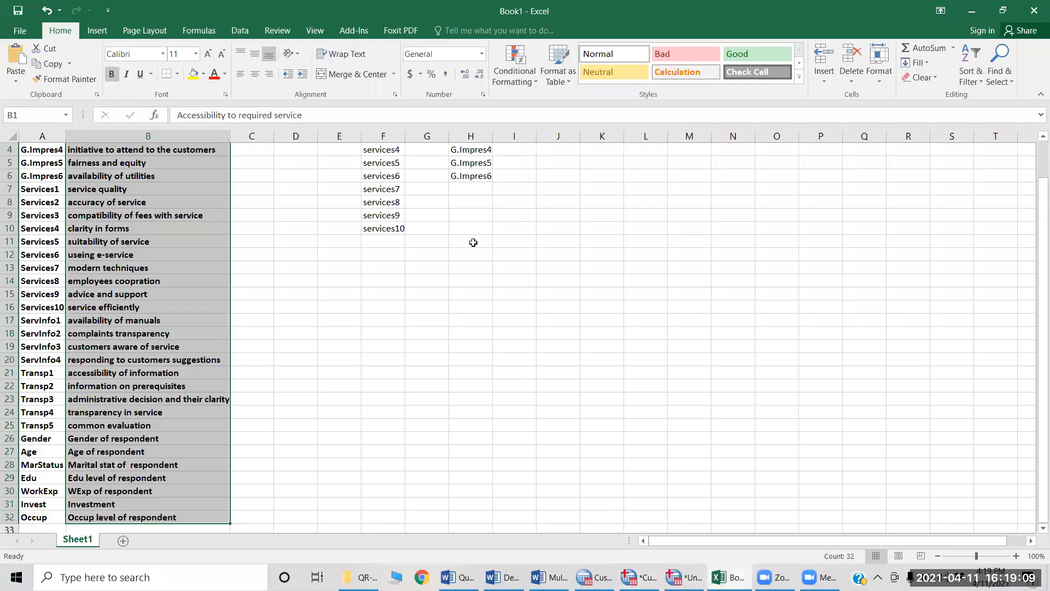
left_click(562, 153)
type("C")
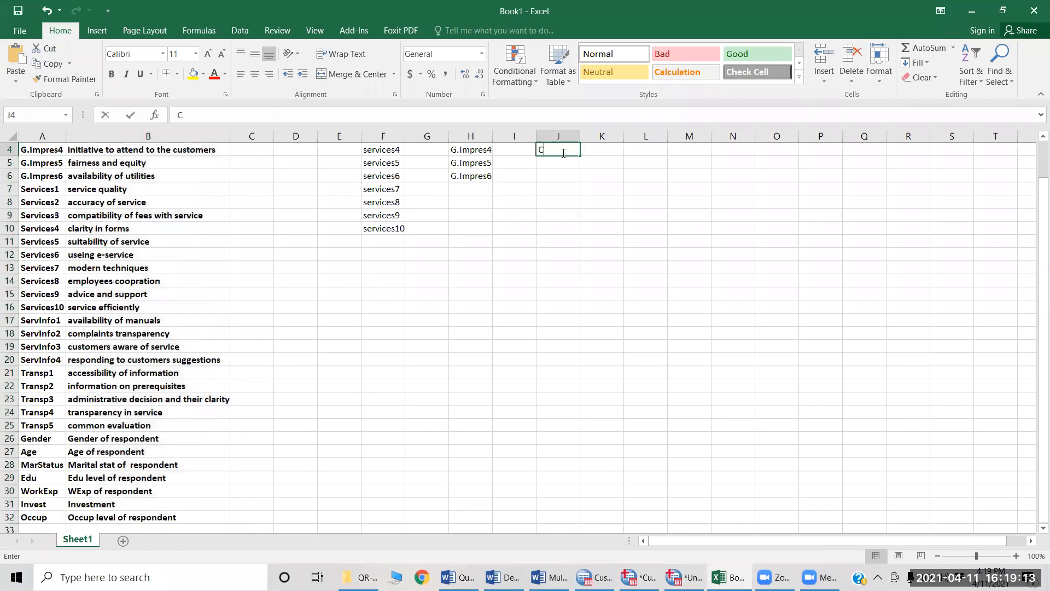
type("SR")
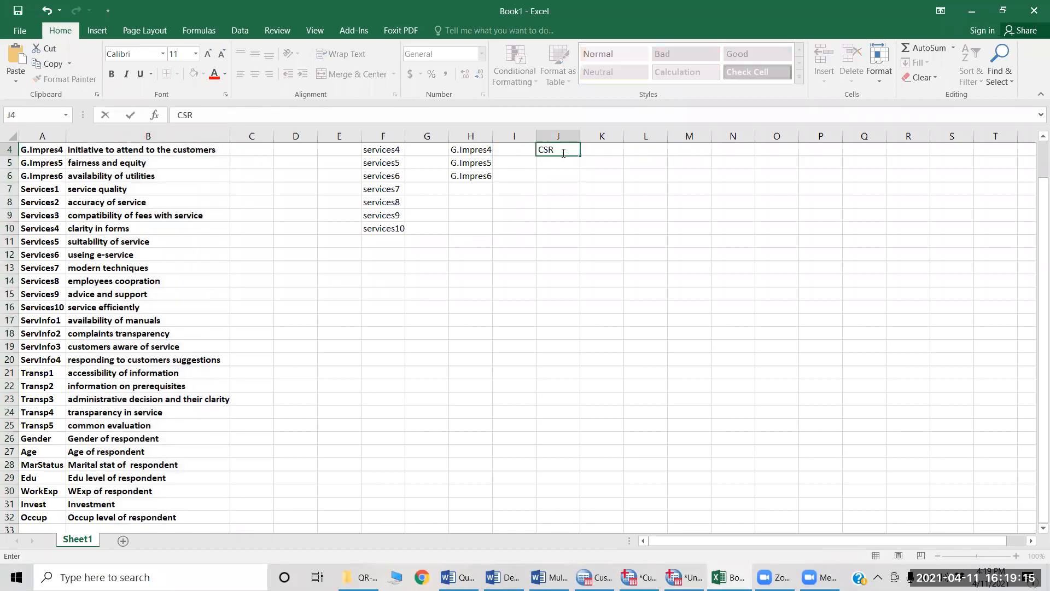
type("_Def1")
key("ctrl+Return")
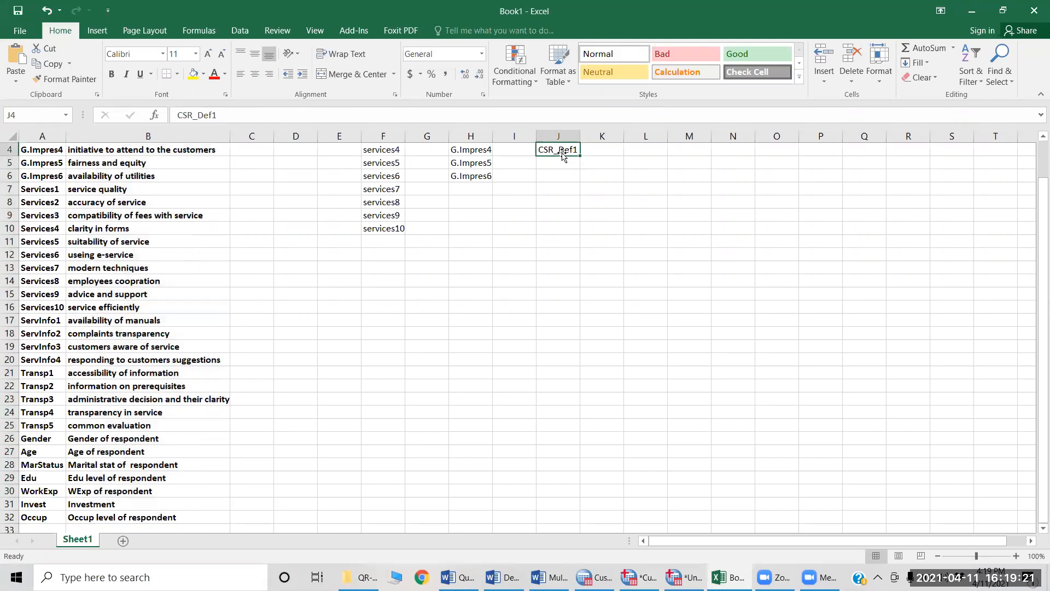
left_click_drag(581, 156, 580, 191)
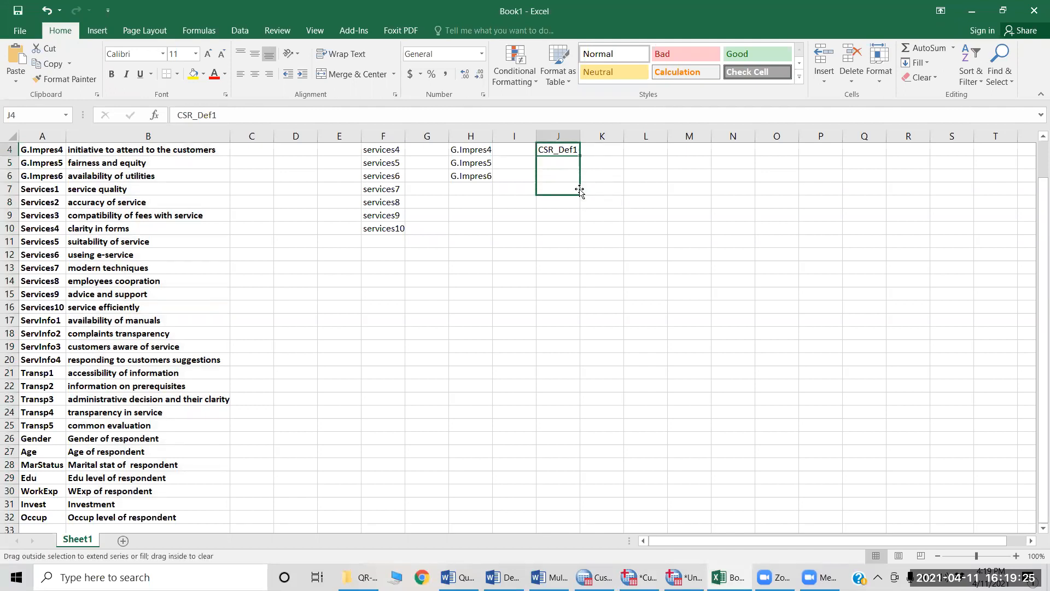
Step: Copy the four CSR_Def names from Excel into the variable name cells of rows 33 to 36 in SPSS
key("ctrl+c")
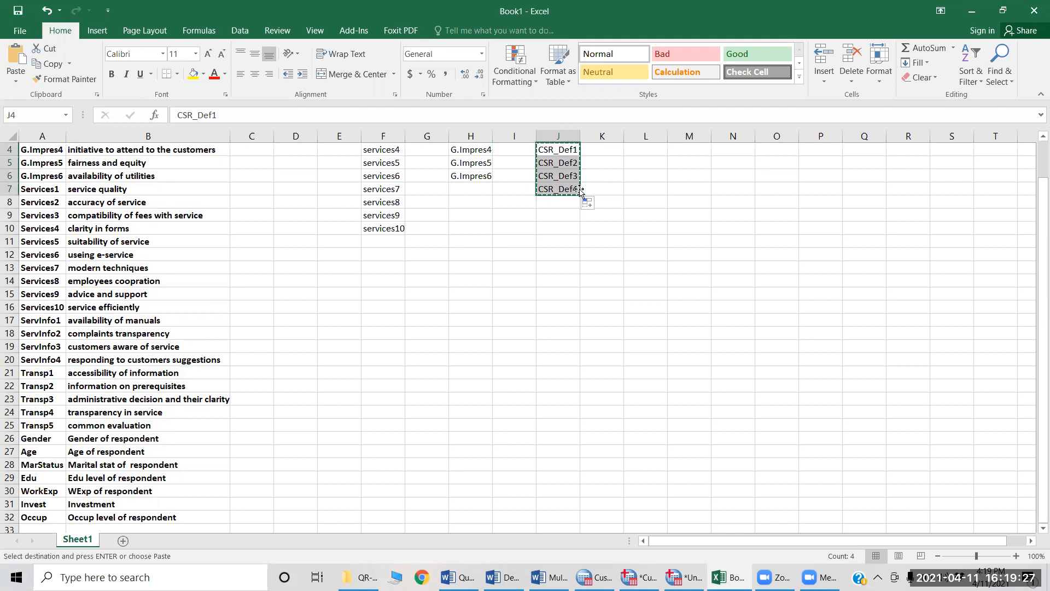
key("alt+Tab")
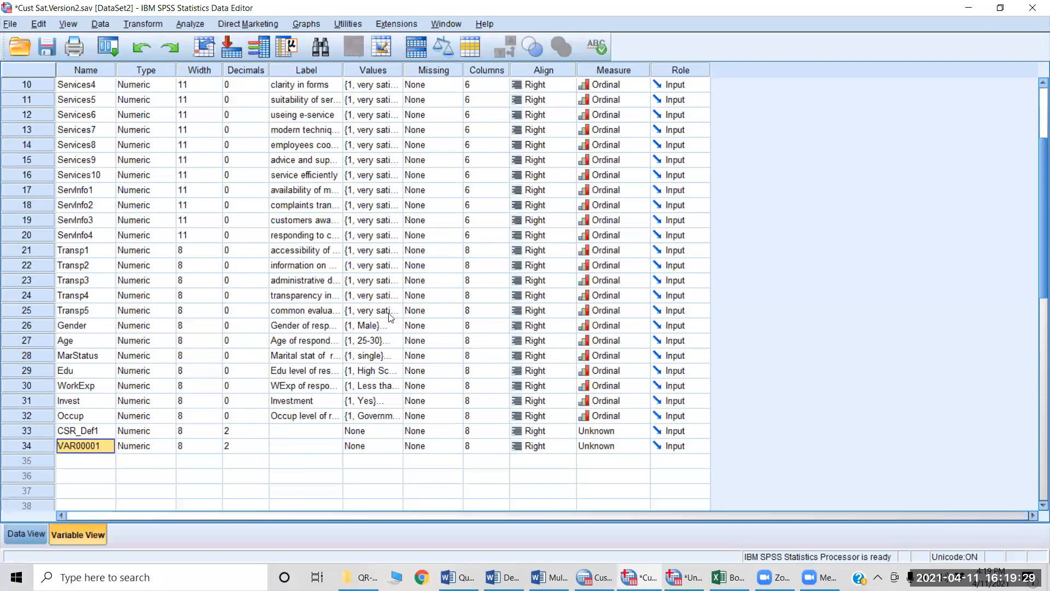
left_click(78, 431)
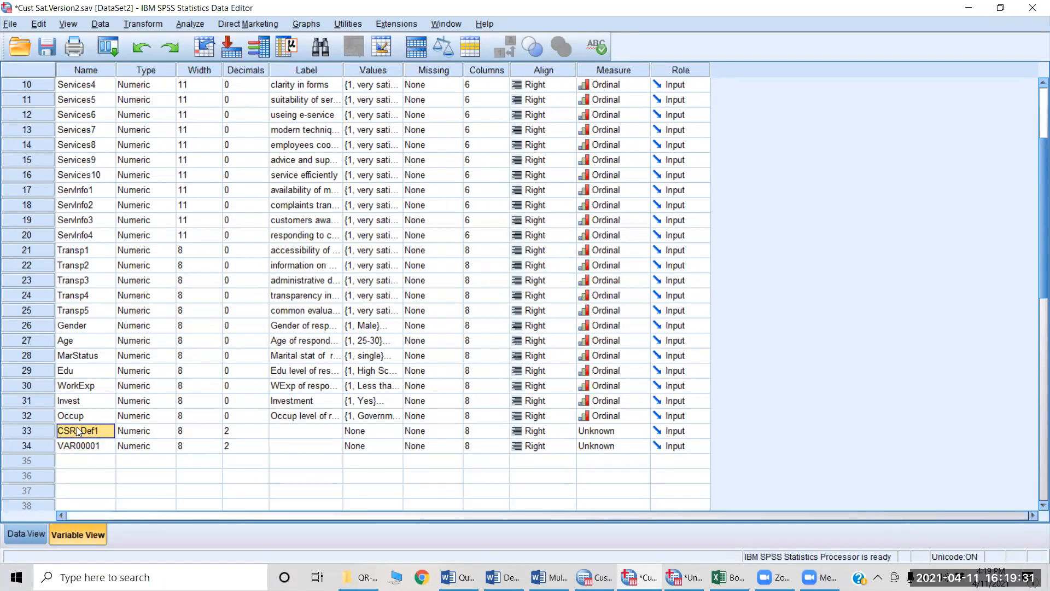
key("shift+Down")
key("shift+Down")
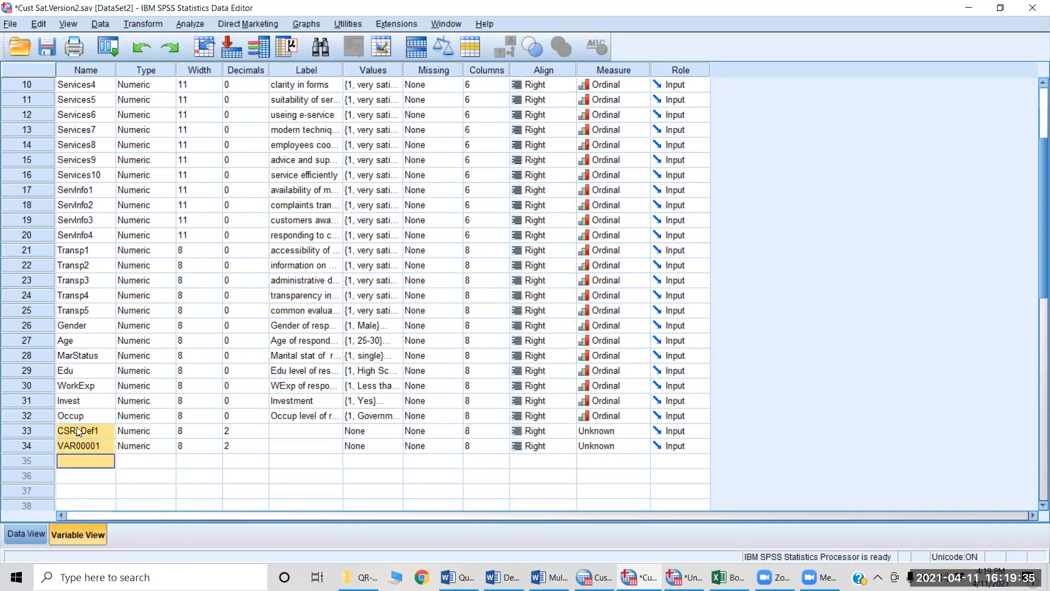
key("shift+Down")
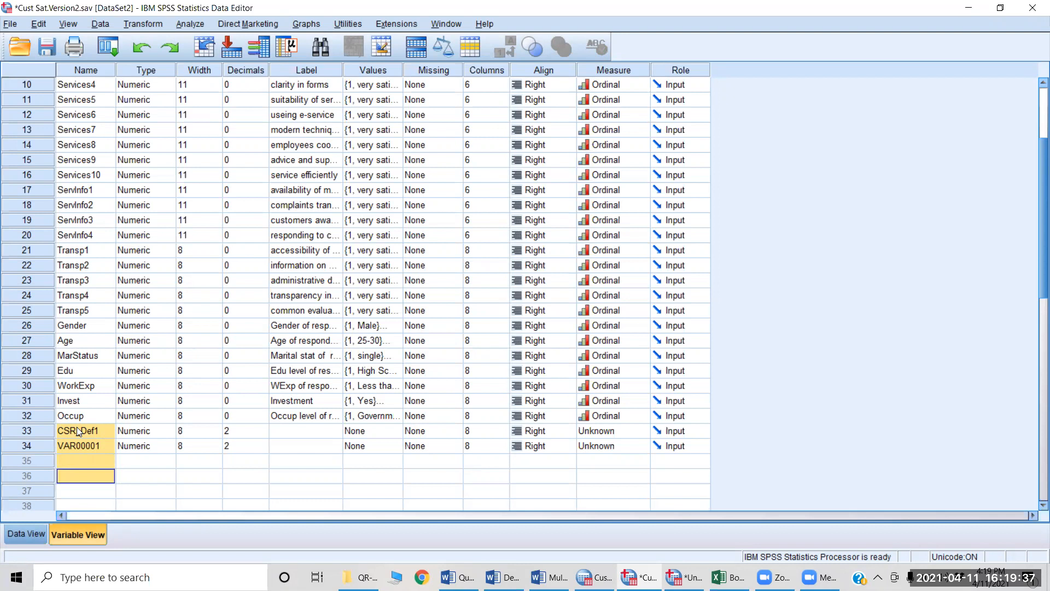
key("ctrl+v")
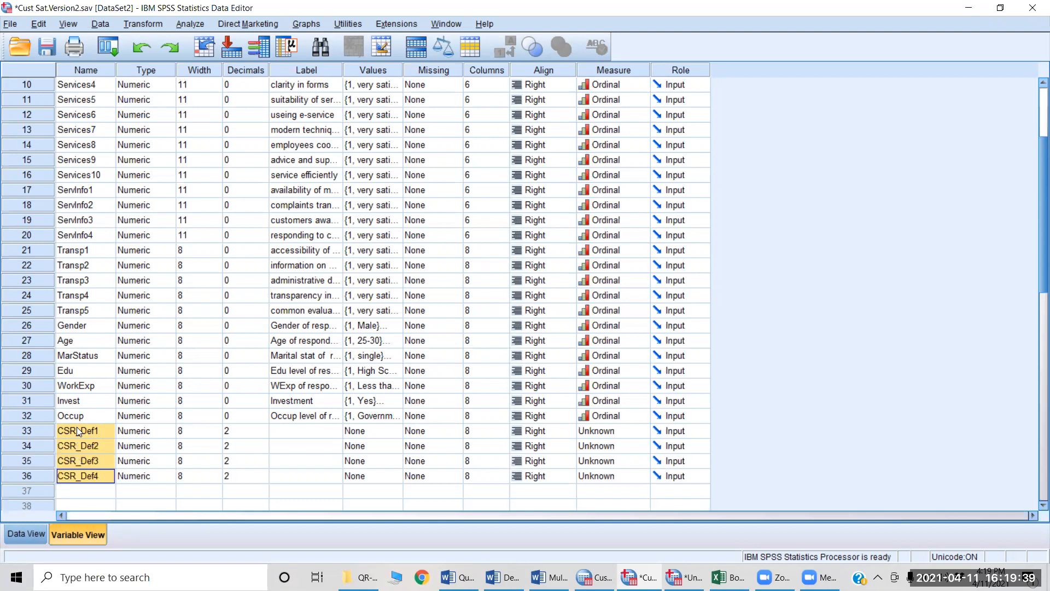
Step: Switch to the Multiple Response document in Word and select "give back to the society" in the first CSR answer for copying
left_click(299, 433)
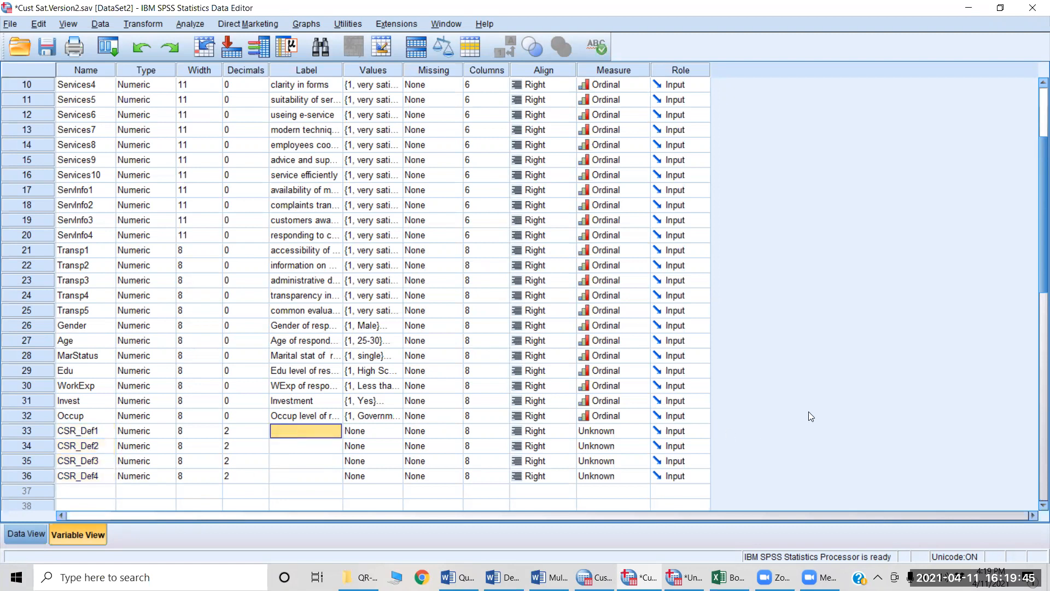
key("alt+Tab")
key("alt+Tab")
key("alt+Tab")
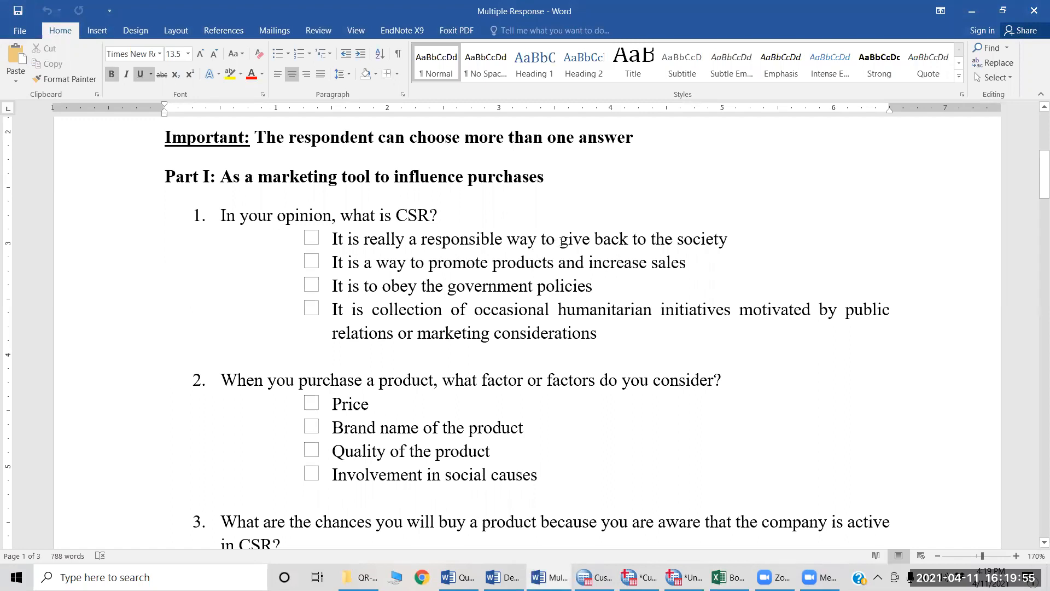
left_click_drag(560, 241, 711, 241)
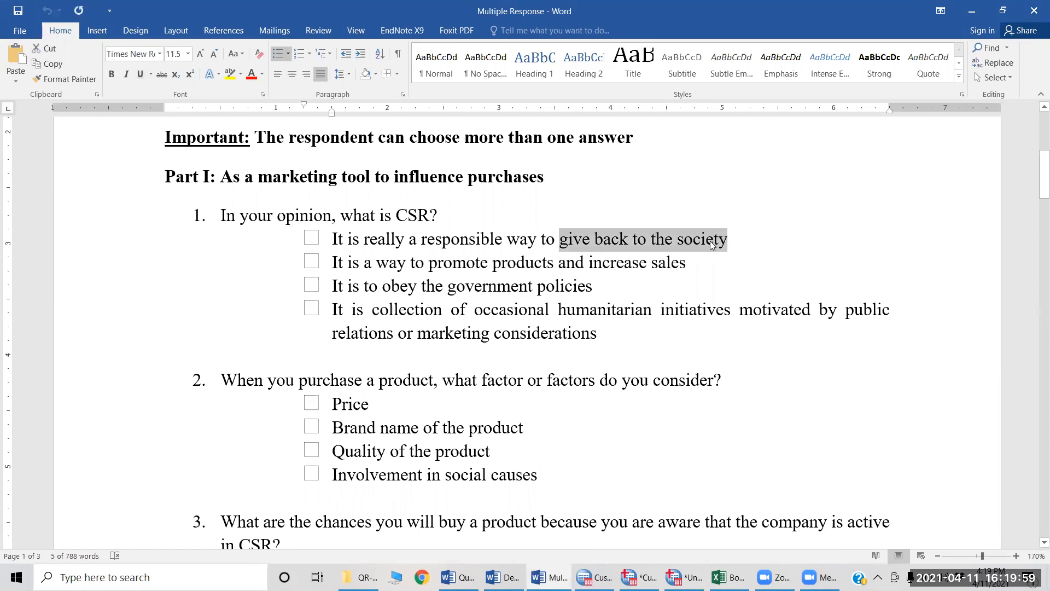
Step: Return to the Cust Sat.Version2 dataset in SPSS and paste "give back to the society" as the label of CSR_Def1
key("alt+Tab")
key("alt+Tab")
key("alt+Tab")
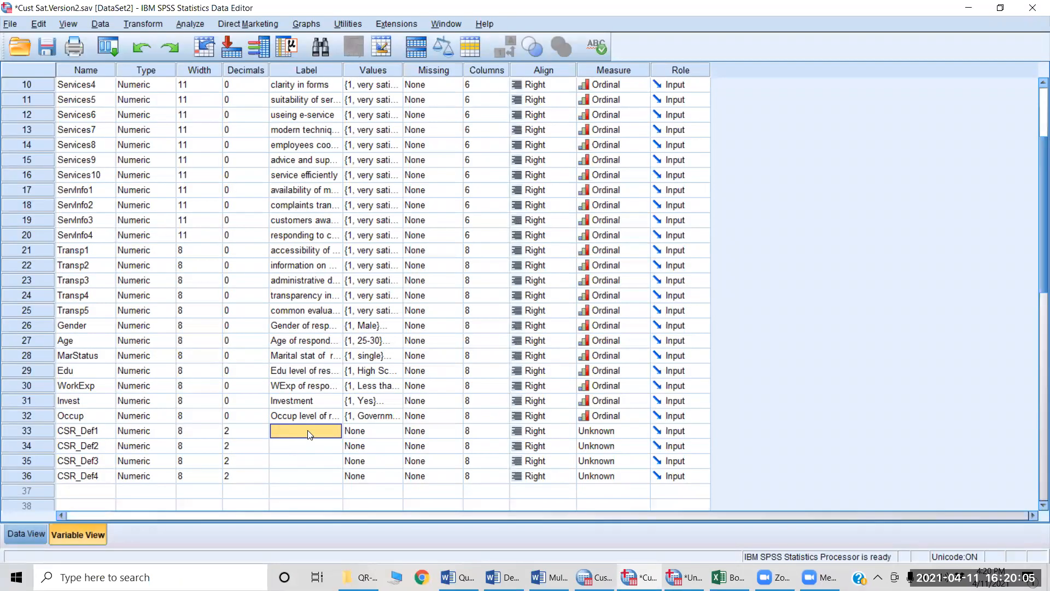
left_click(307, 430)
key("ctrl+v")
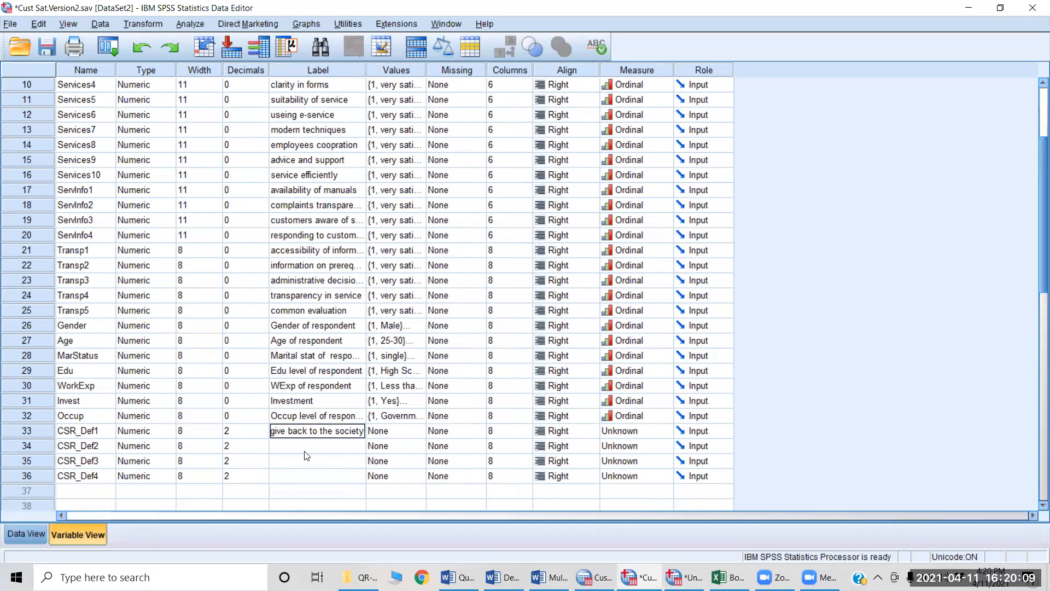
Step: Review the remaining empty CSR_Def labels alongside the names in the Book1 workbook and the answer options in the Multiple Response document
left_click(304, 446)
key("Return")
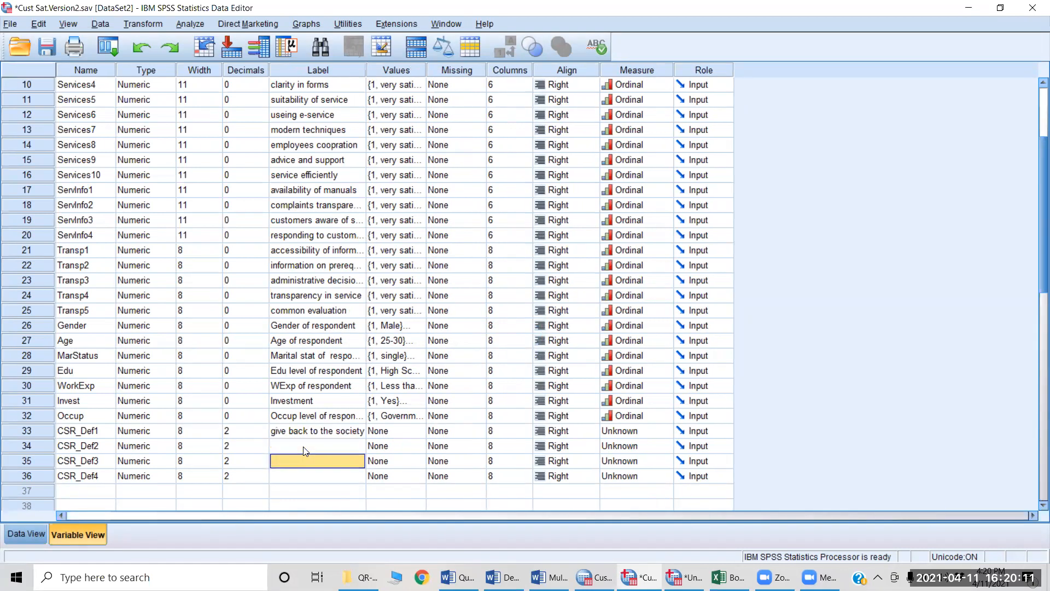
key("Return")
key("alt+Tab")
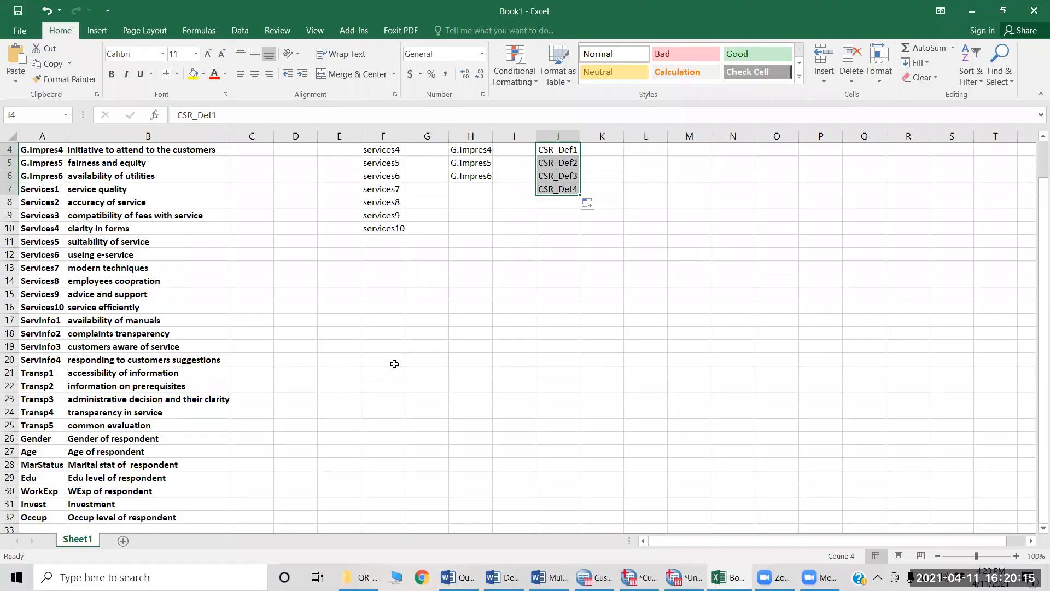
key("alt+Tab")
key("alt+Tab")
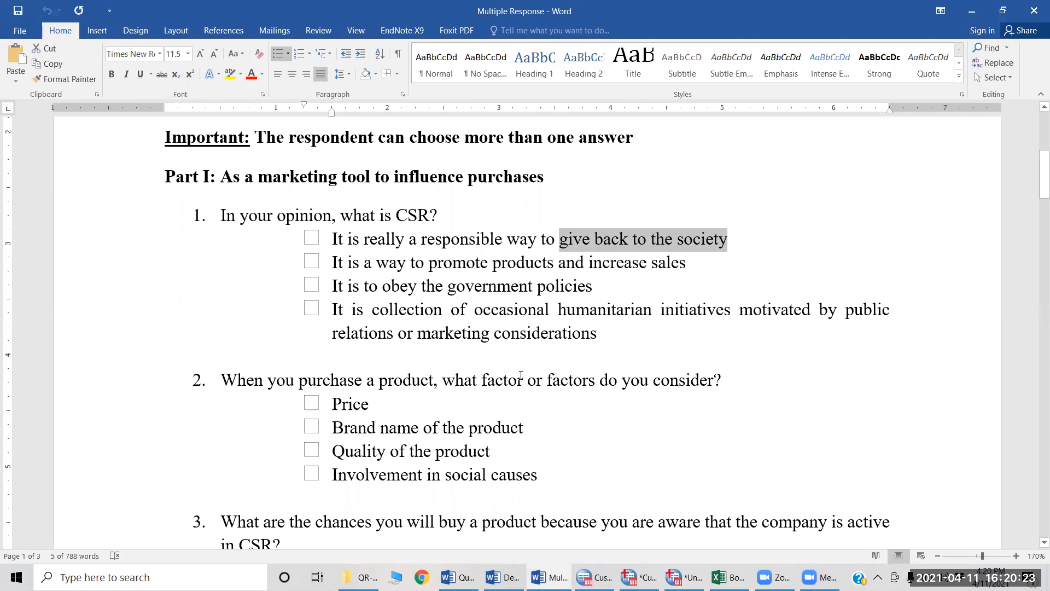
key("alt+Tab")
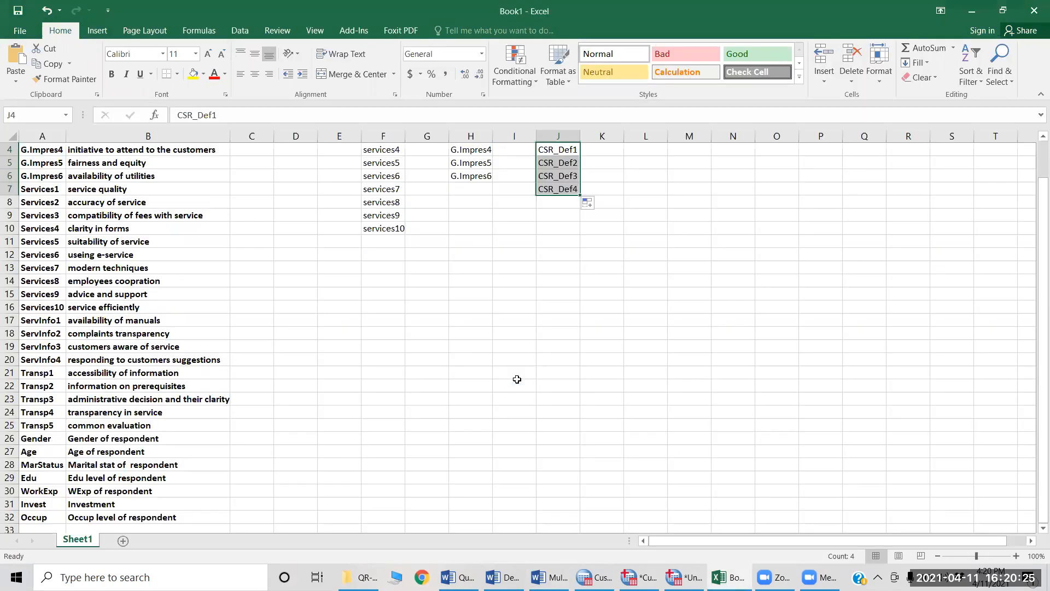
key("alt+Tab")
key("alt+Tab")
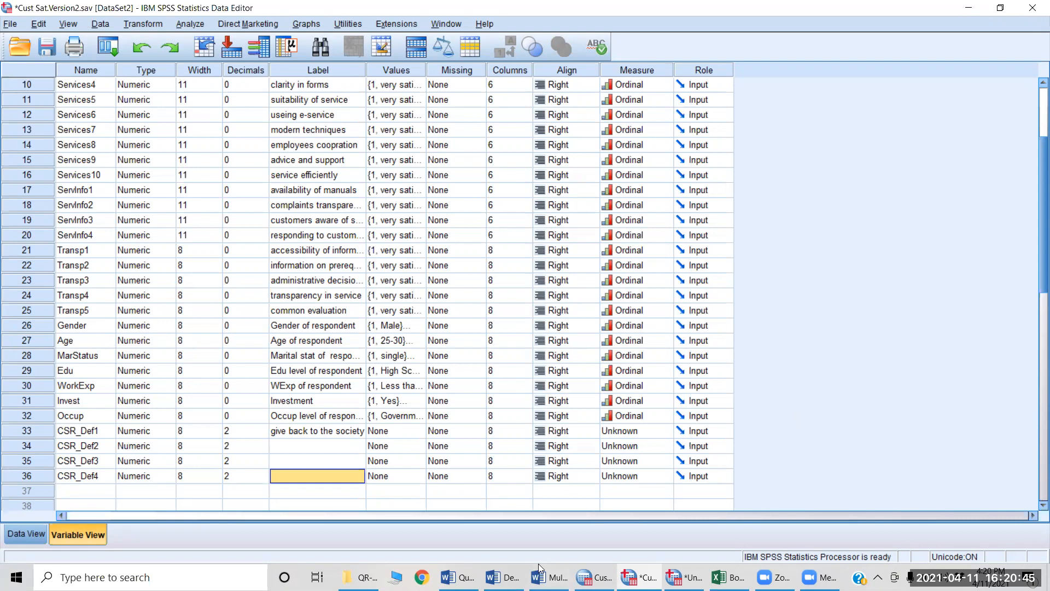
key("alt+Tab")
key("alt+Tab")
key("alt+Tab")
key("alt+Tab")
key("alt+Tab")
key("alt+Tab")
key("alt+Tab")
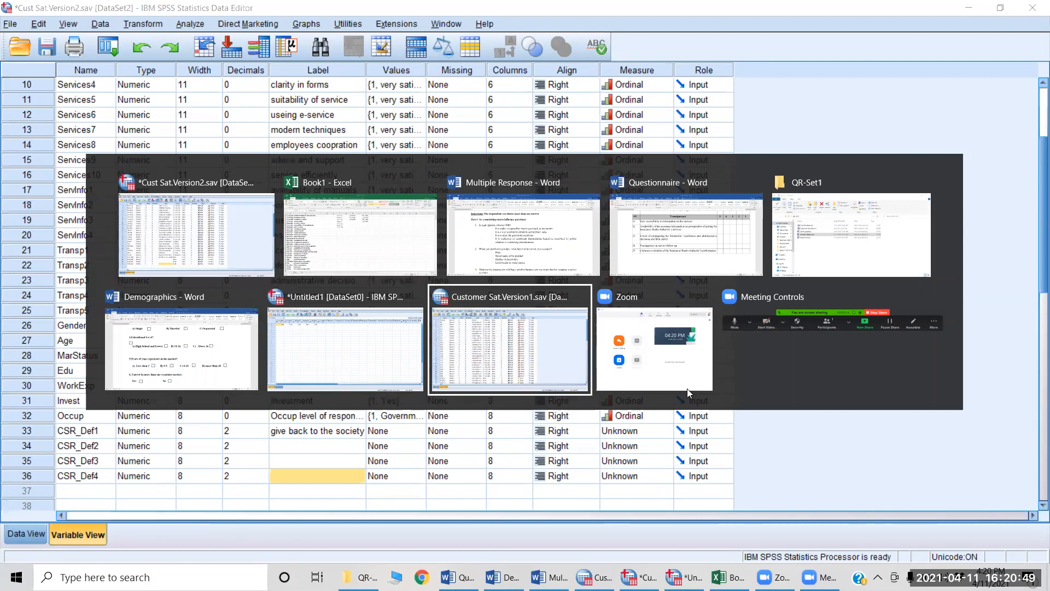